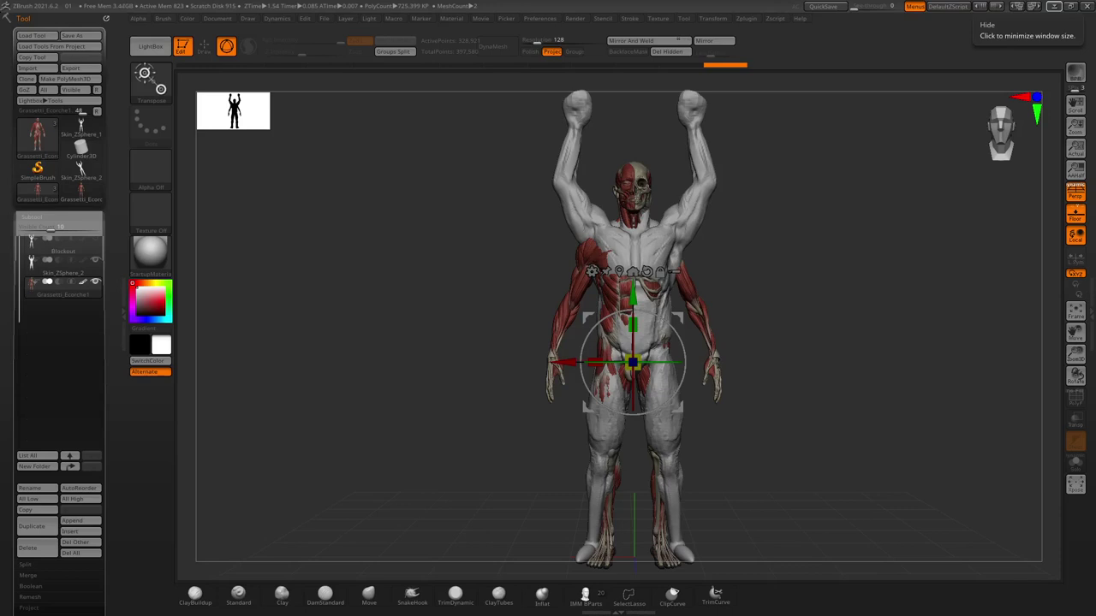
Check the figure's back, switch to the Move brush and pan the view for reshaping.
mouse_move(453, 226)
left_mouse_down()
mouse_move(526, 235)
mouse_move(436, 215)
left_mouse_up()
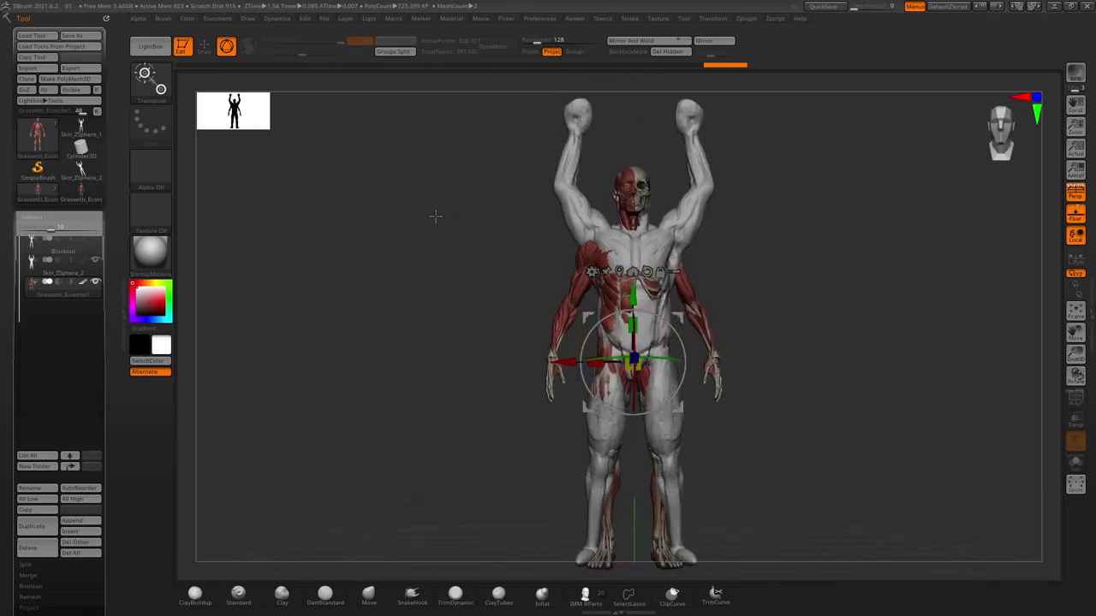
left_click(369, 593)
left_click_drag(545, 323, 509, 299, "alt")
key("space")
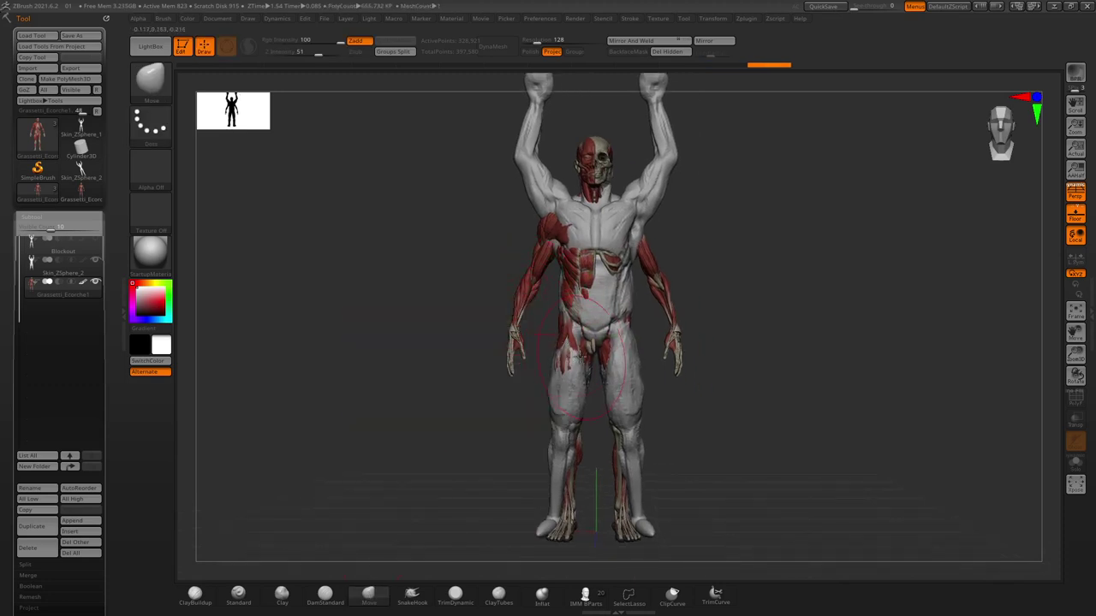
Make Skin_ZSphere_2 the active subtool and give it a light grey colour.
left_click(630, 312, "alt")
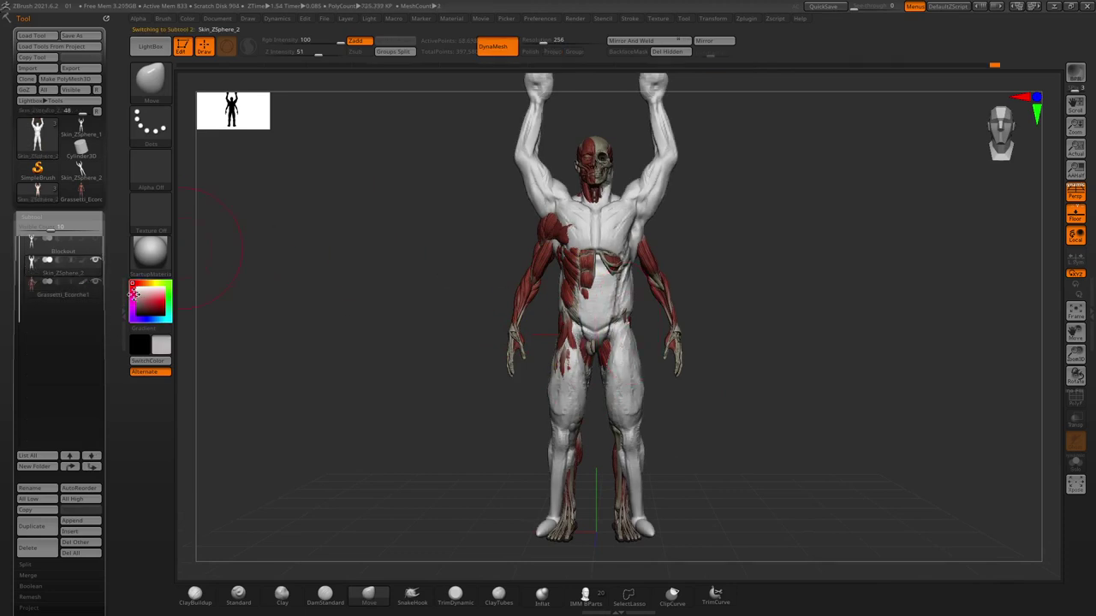
left_click(136, 296)
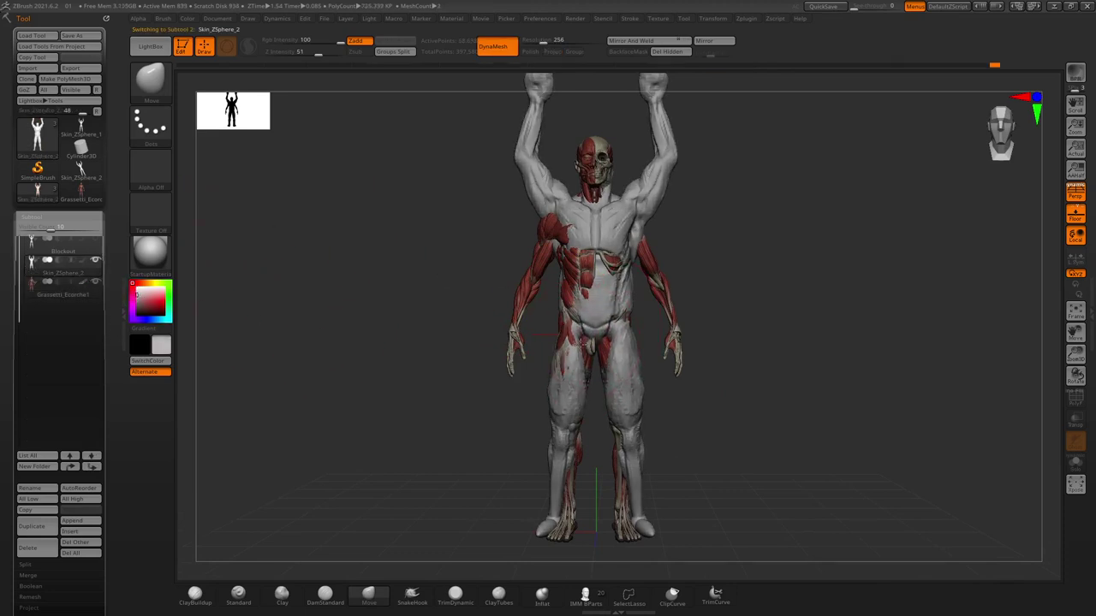
scroll(583, 342, "up", 5)
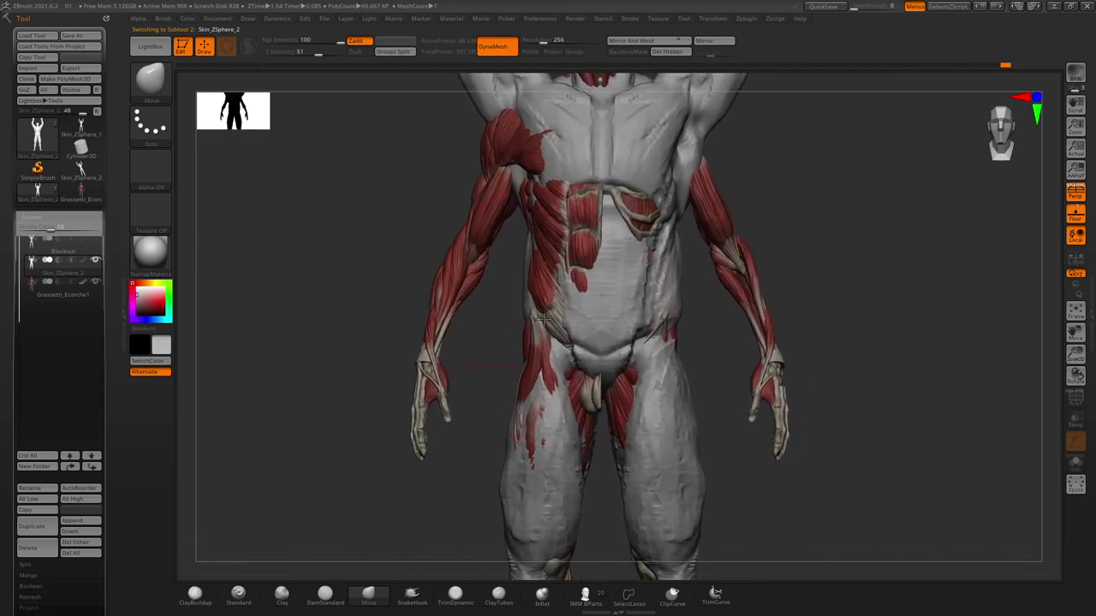
key("space")
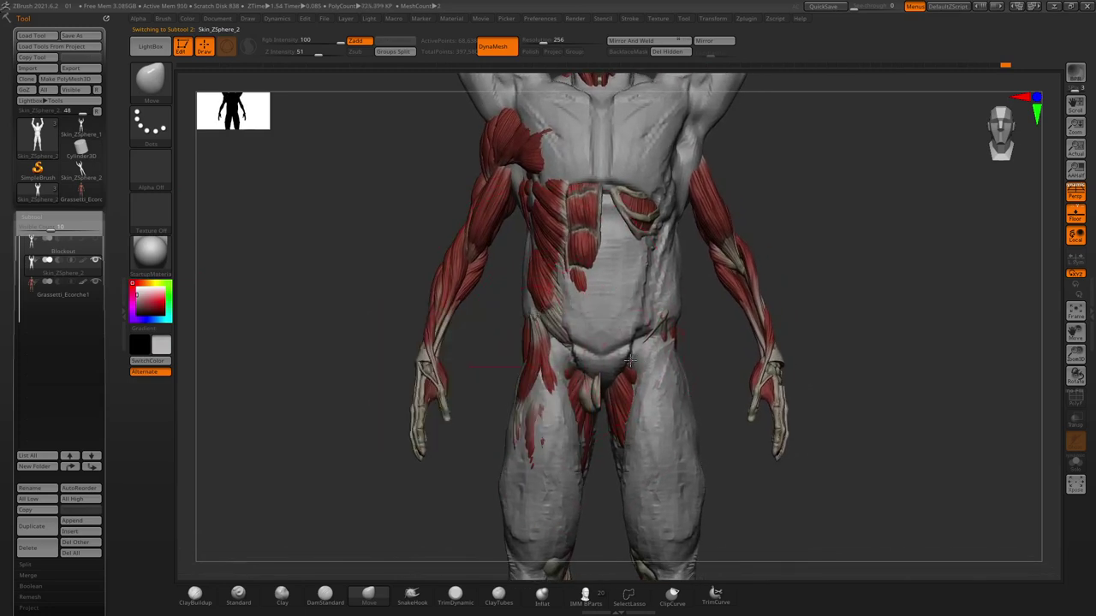
Pull the lower abdomen and groin slightly downward with the Move brush.
mouse_move(629, 361)
left_mouse_down()
mouse_move(619, 364)
mouse_move(624, 393)
left_mouse_up()
key("space")
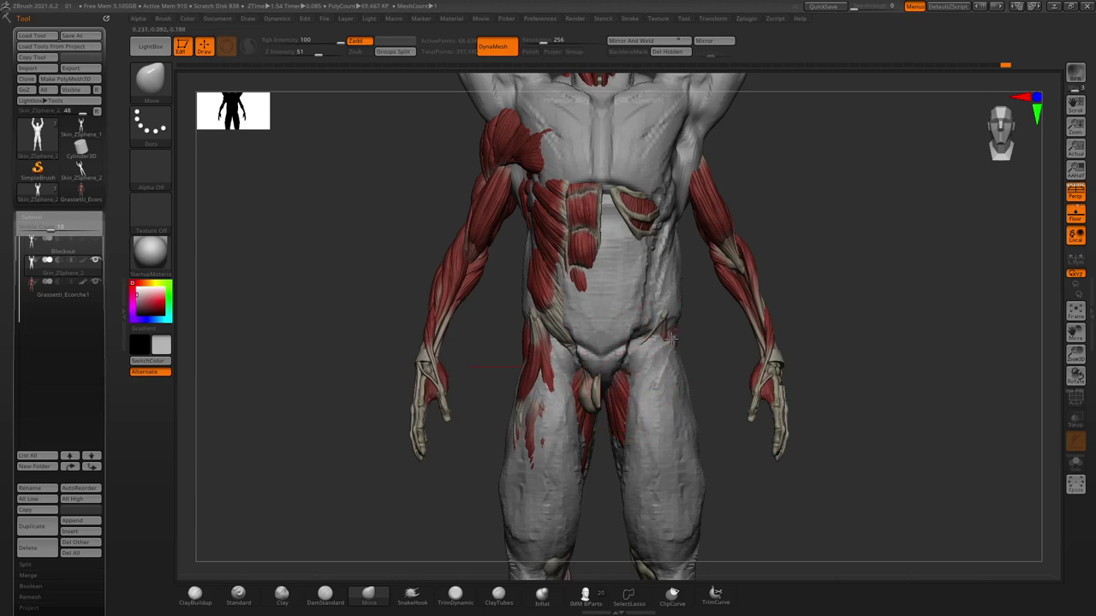
left_click_drag(709, 343, 753, 346)
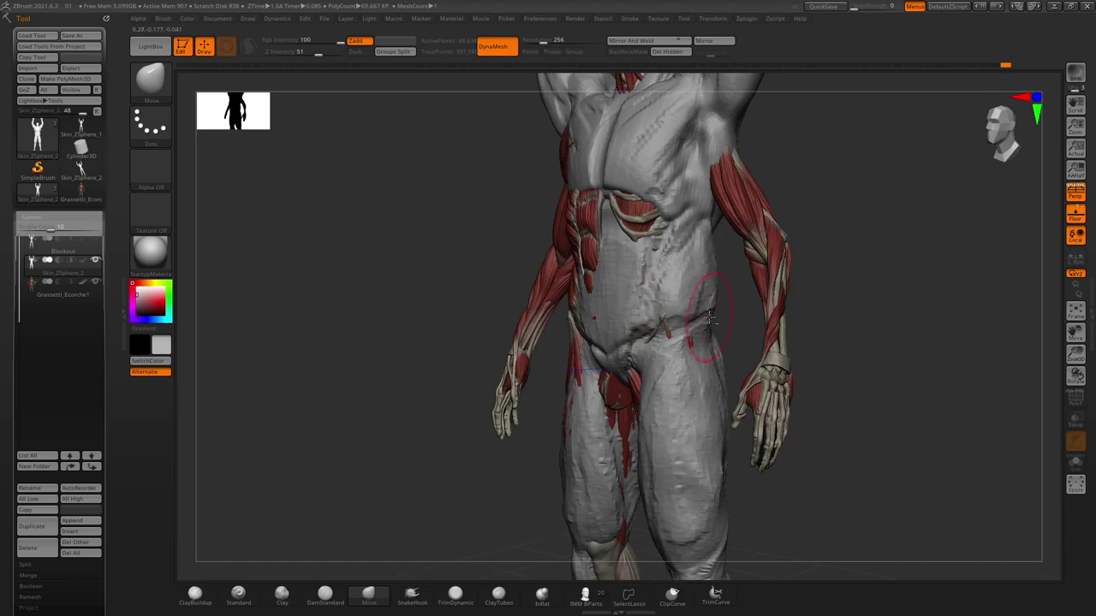
left_click_drag(423, 262, 735, 350)
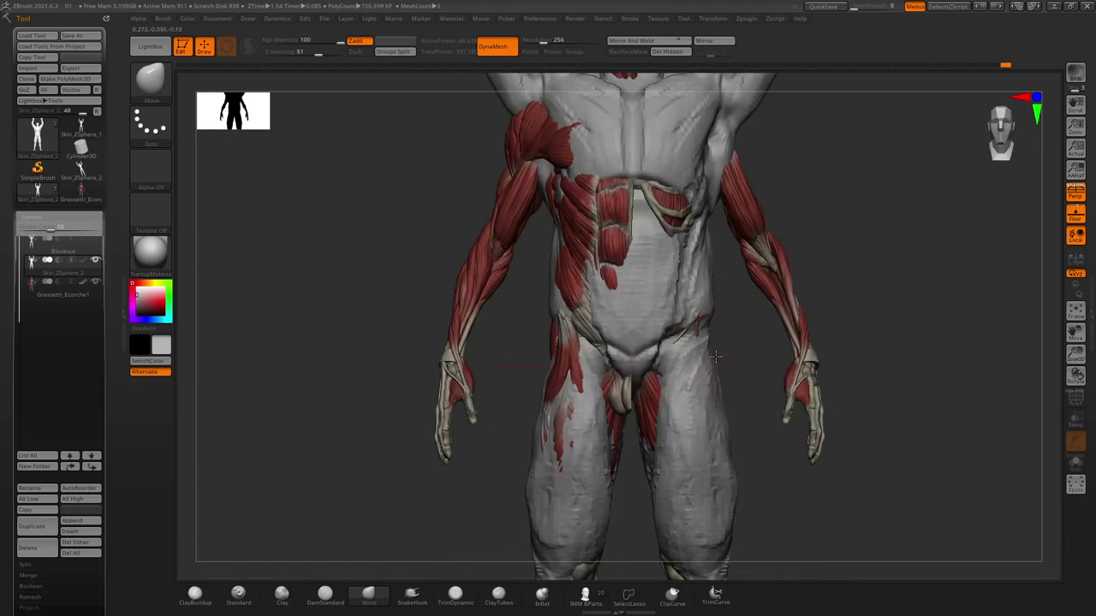
left_click_drag(672, 379, 616, 342, "alt")
key("space")
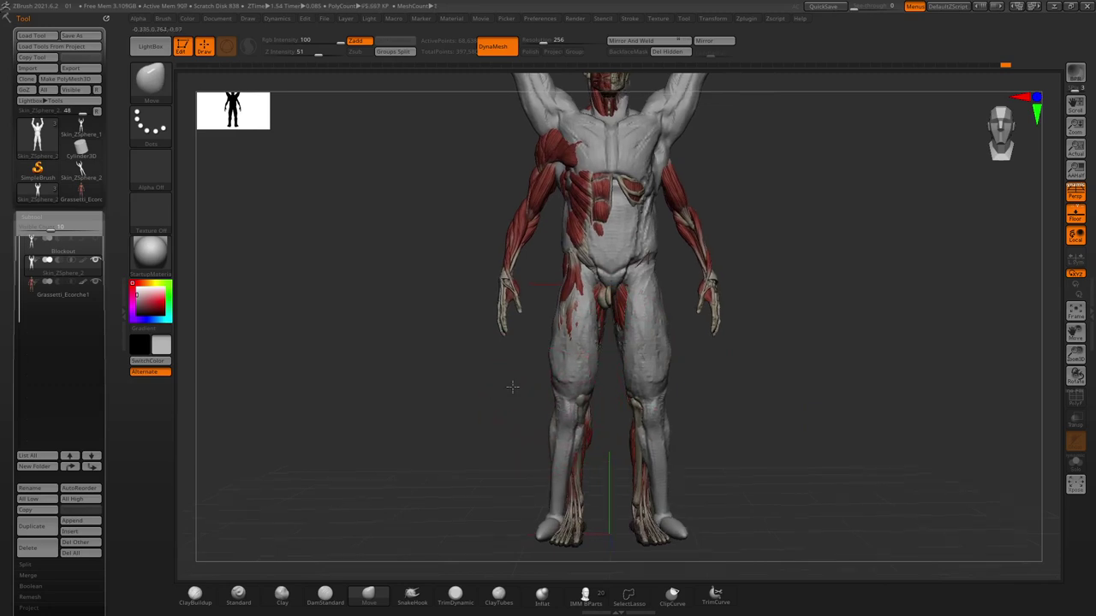
Turn to a side profile, reselect the Move brush (B, M, V) and shrink it.
mouse_move(514, 383)
left_mouse_down()
mouse_move(531, 400)
mouse_move(475, 380)
mouse_move(505, 437)
left_mouse_up()
key("b")
key("m")
key("v")
key("space")
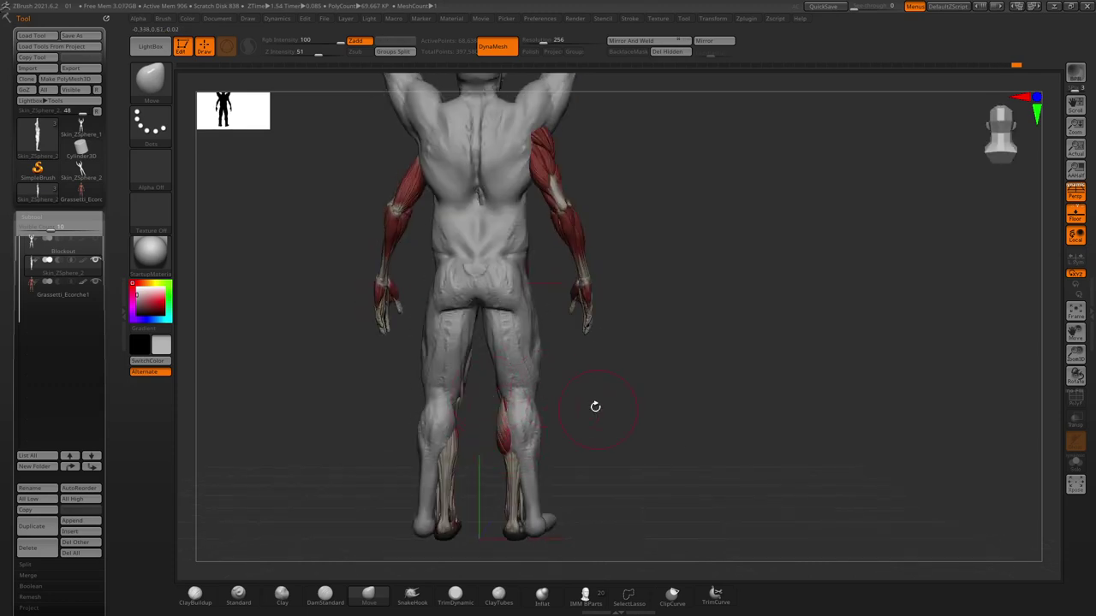
Frame the upper body and push the skin's raised upper arm slightly inward.
left_click_drag(595, 407, 516, 394)
mouse_move(622, 460)
left_mouse_down()
mouse_move(513, 425)
mouse_move(518, 399)
left_mouse_up()
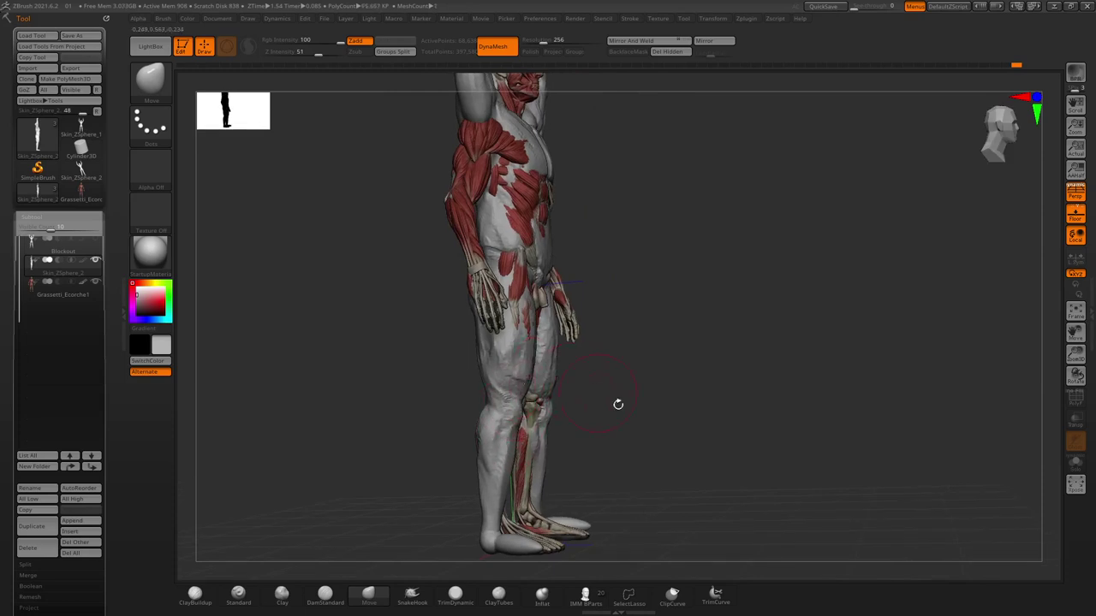
left_click_drag(619, 403, 512, 398)
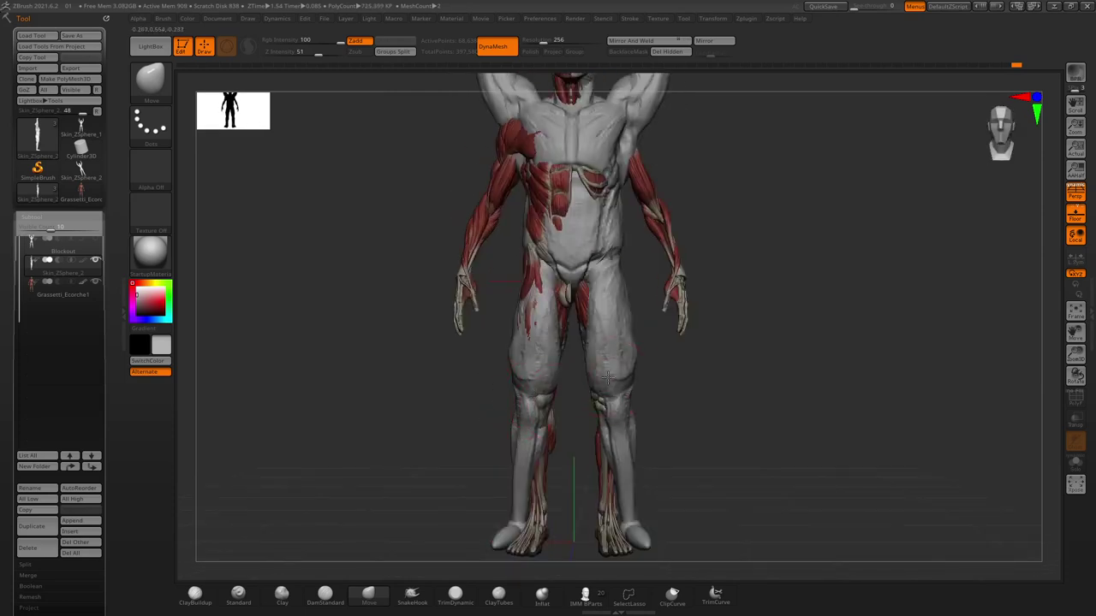
left_click_drag(580, 319, 590, 330)
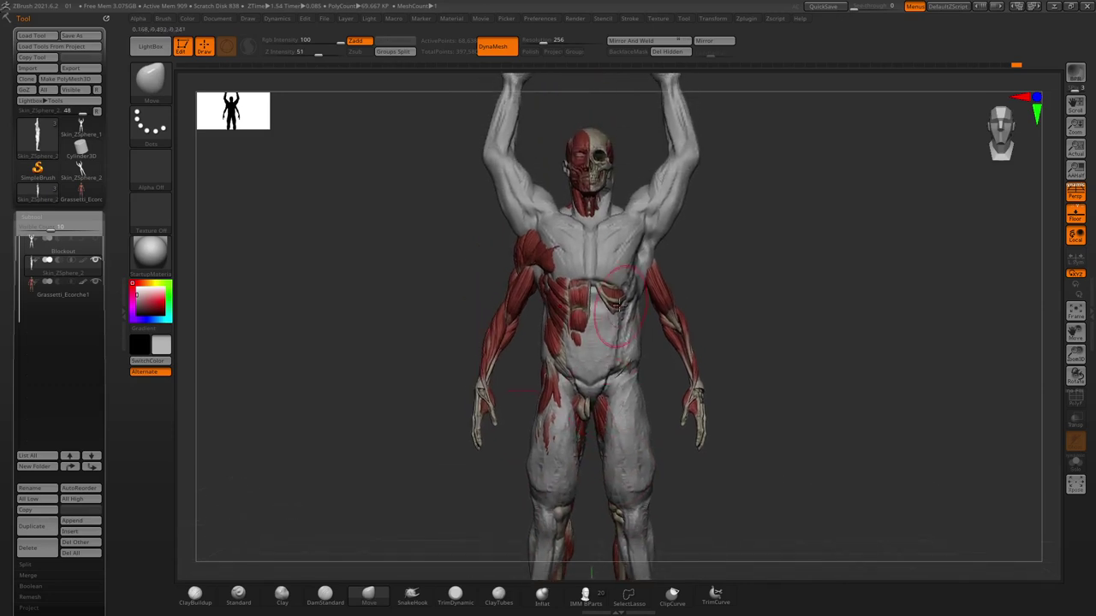
left_click_drag(598, 255, 603, 266)
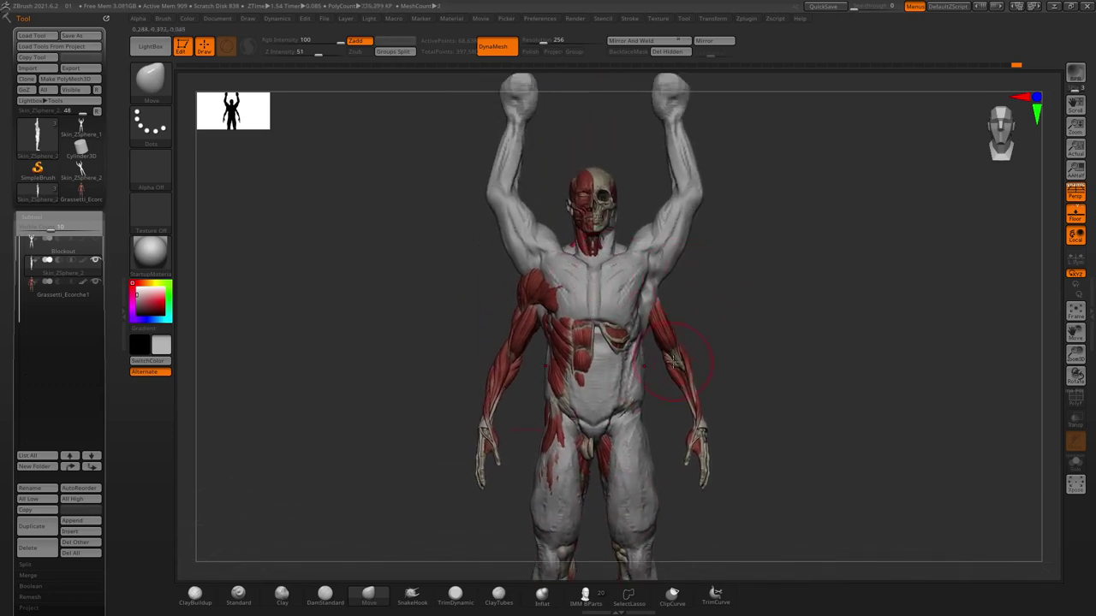
left_click_drag(715, 234, 685, 203)
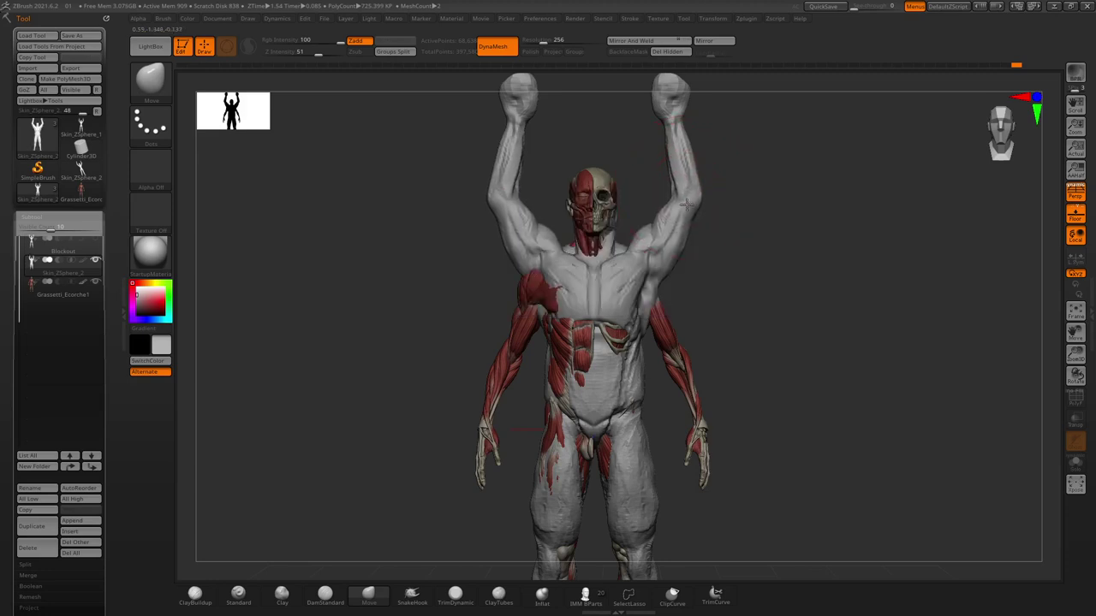
mouse_move(452, 394)
left_mouse_down("alt")
mouse_move(465, 288)
mouse_move(223, 274)
left_mouse_up("alt")
key("space")
Hide the écorché reference and briefly toggle the polygroup wireframe display.
left_click(96, 282)
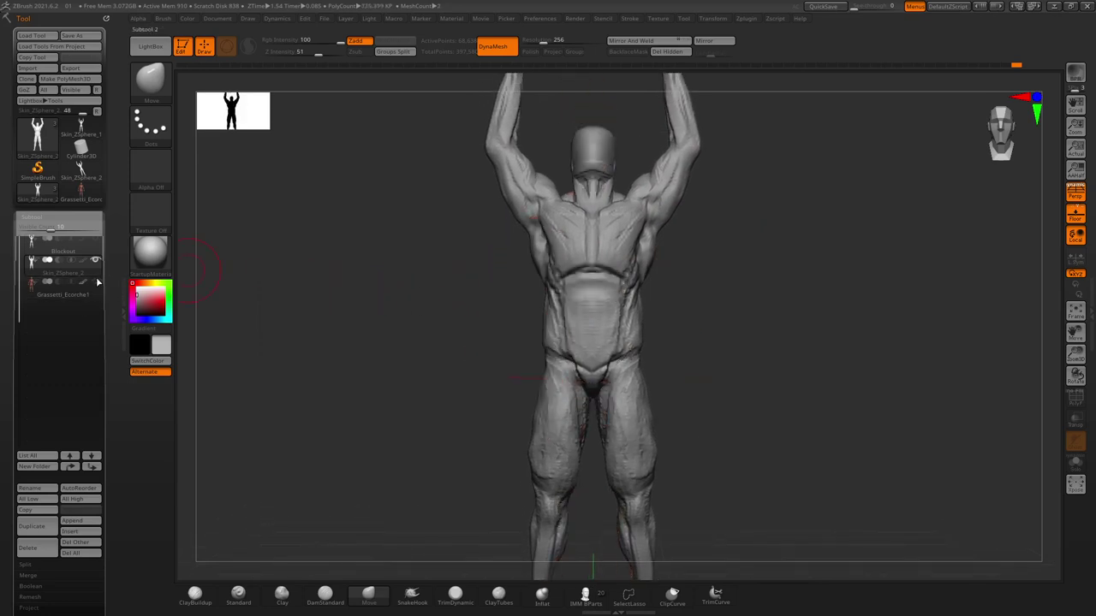
mouse_move(481, 250)
left_mouse_down()
mouse_move(480, 343)
mouse_move(470, 325)
mouse_move(480, 325)
mouse_move(467, 329)
mouse_move(492, 309)
mouse_move(570, 150)
left_mouse_up()
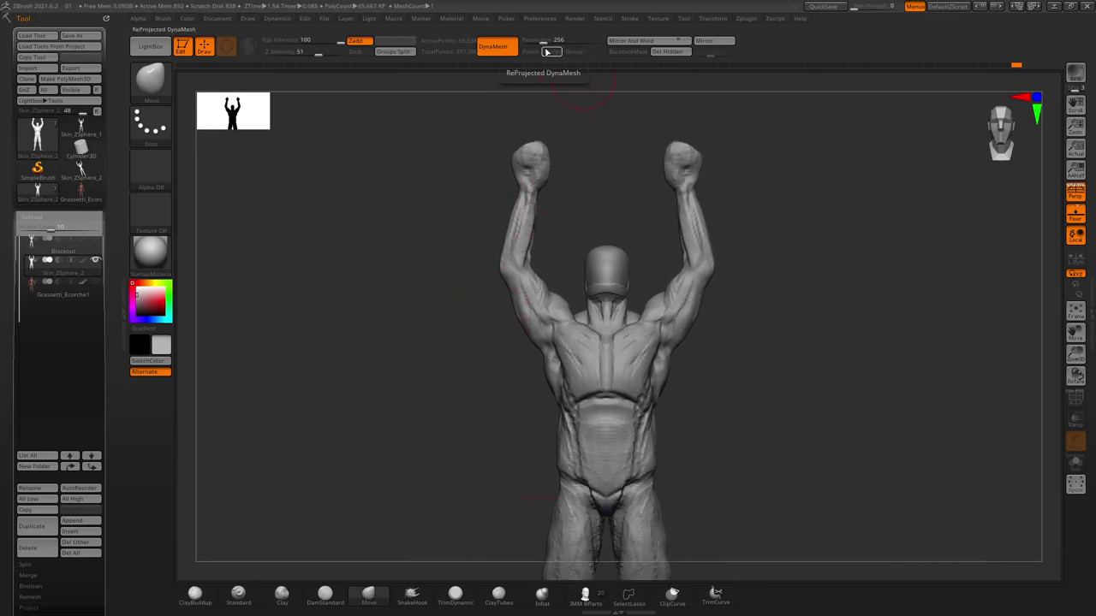
key("shift+f")
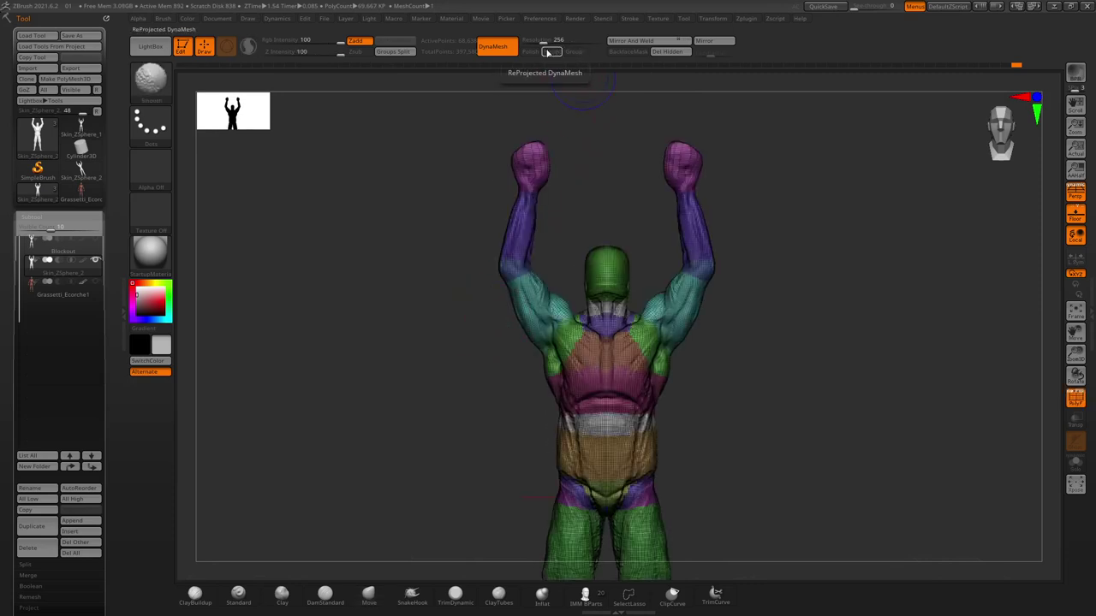
key("shift+f")
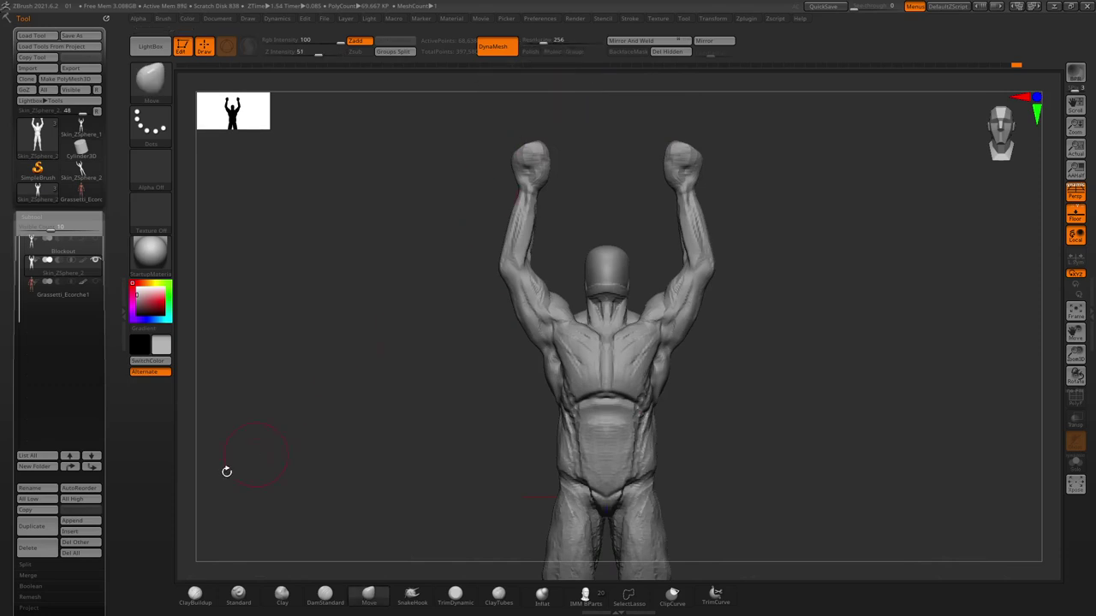
Duplicate the skin as Skin_ZSphere_3 and re-DynaMesh it at resolution 376.
left_click(31, 526)
left_click(51, 261)
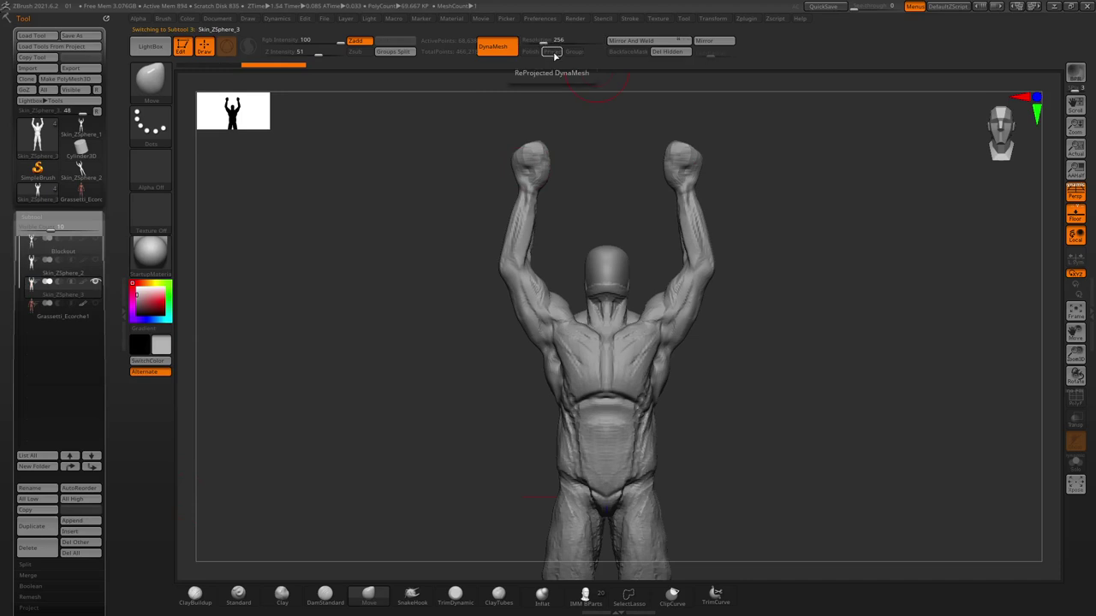
key("ctrl")
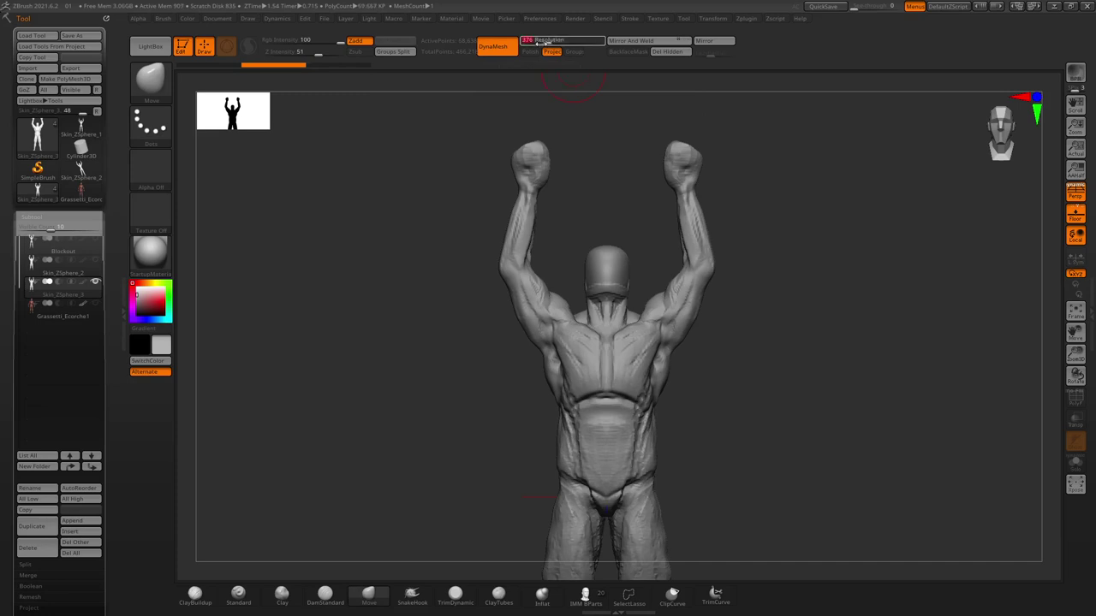
left_click_drag(470, 118, 492, 147, "ctrl")
Frame the figure and load the ClayBuildup brush.
left_click_drag(517, 229, 504, 181, "alt")
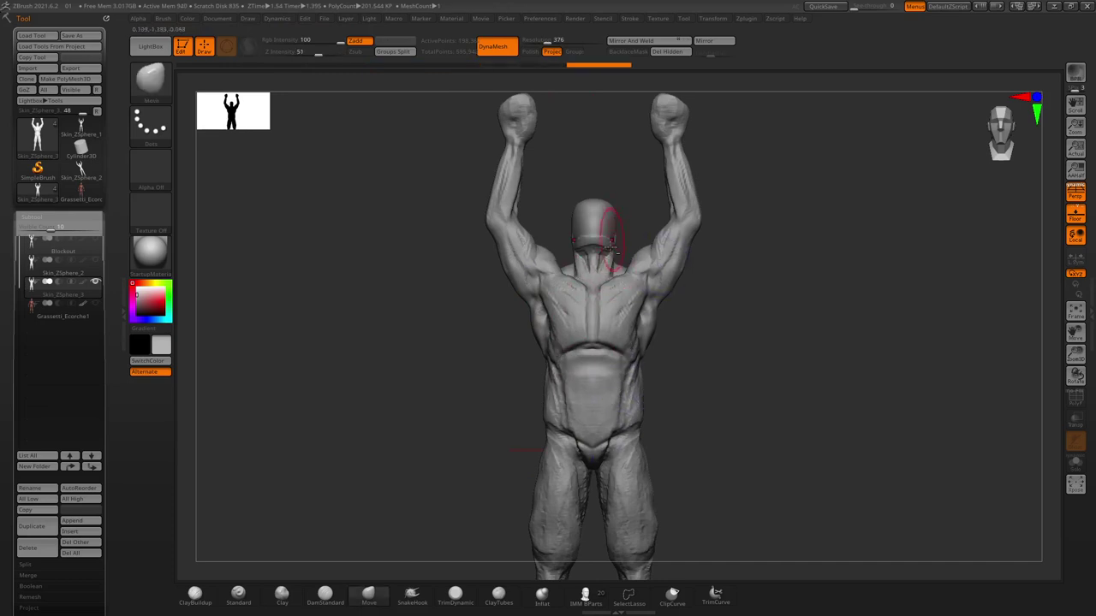
left_click_drag(599, 240, 625, 281, "alt")
right_click(625, 280)
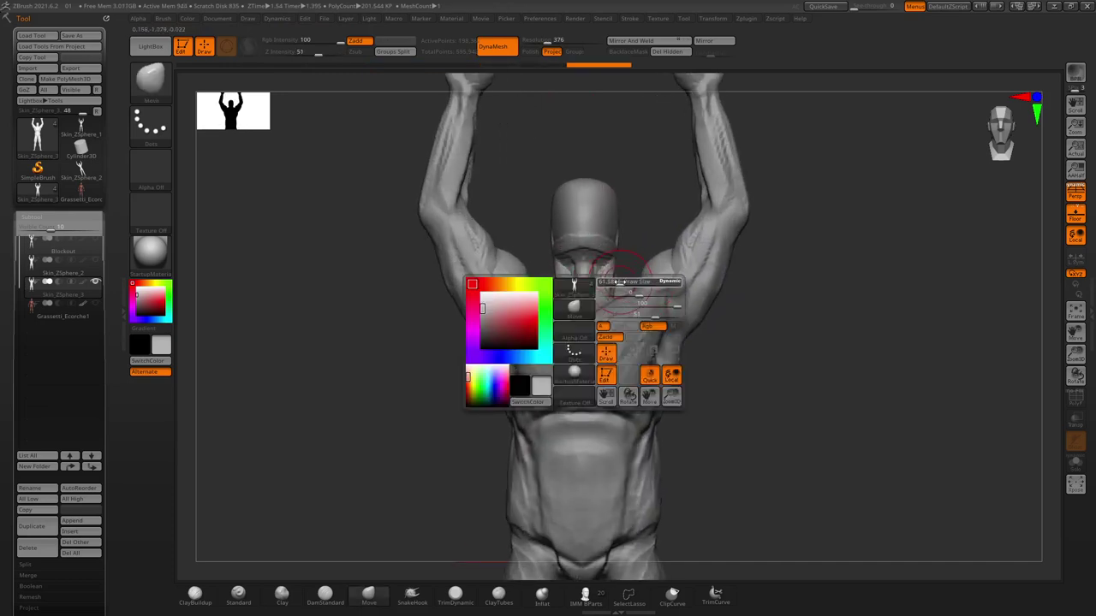
left_click(196, 593)
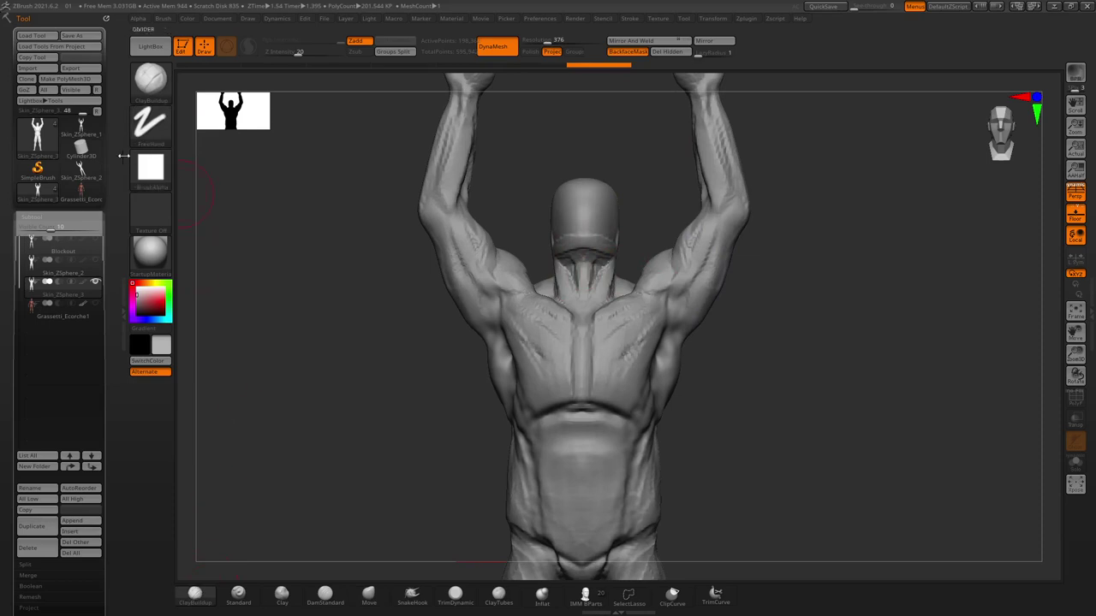
Give ClayBuildup a round soft alpha and build up the upper right back.
left_click(151, 168)
left_click(508, 219)
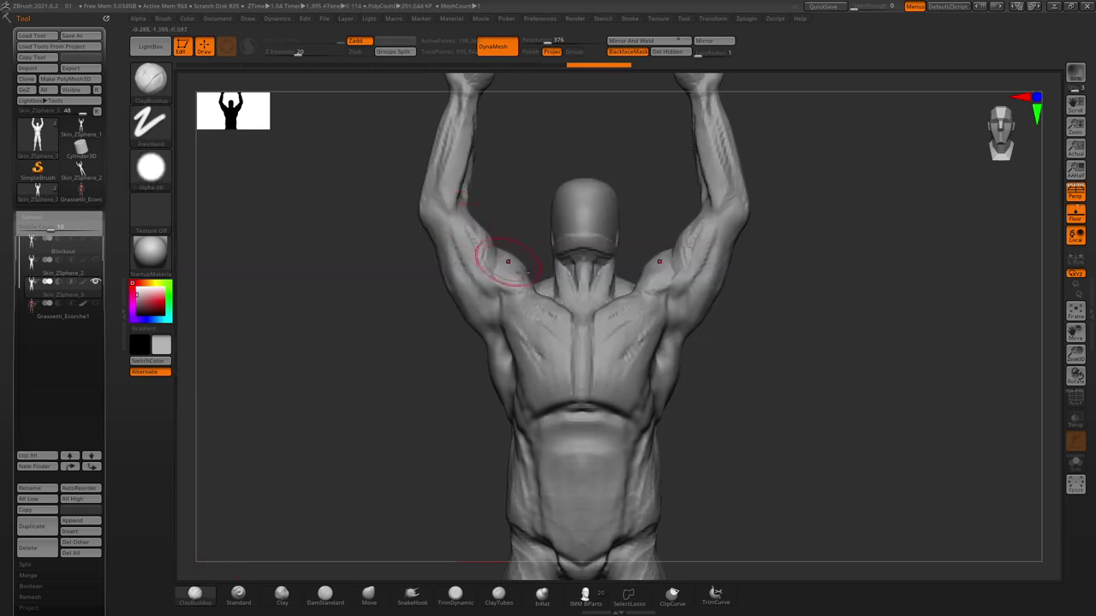
left_click_drag(651, 296, 663, 312)
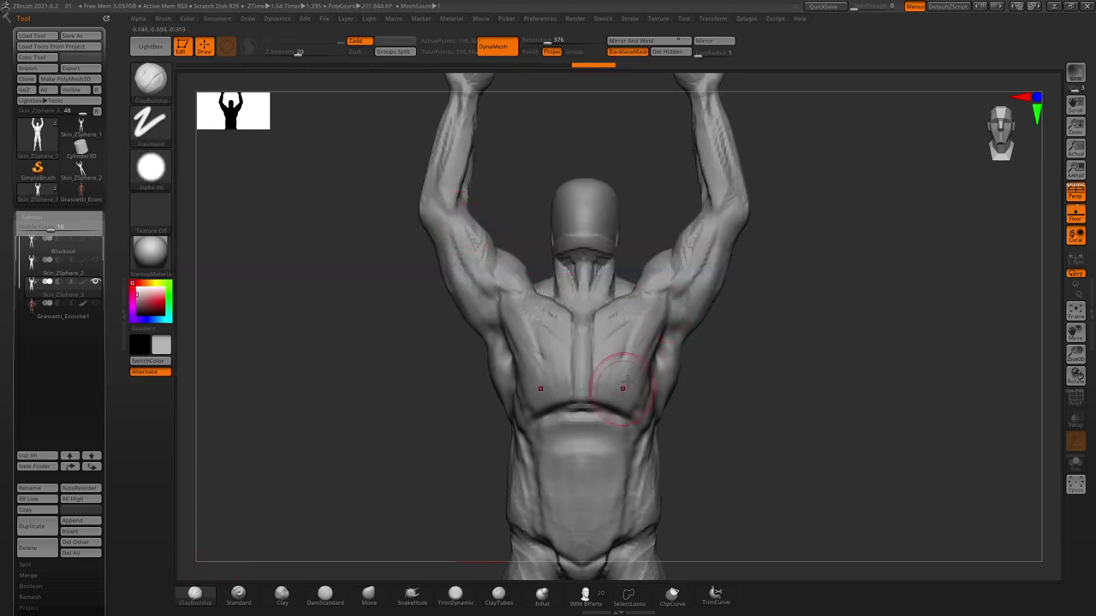
left_click_drag(628, 376, 591, 325)
left_click_drag(396, 283, 378, 300)
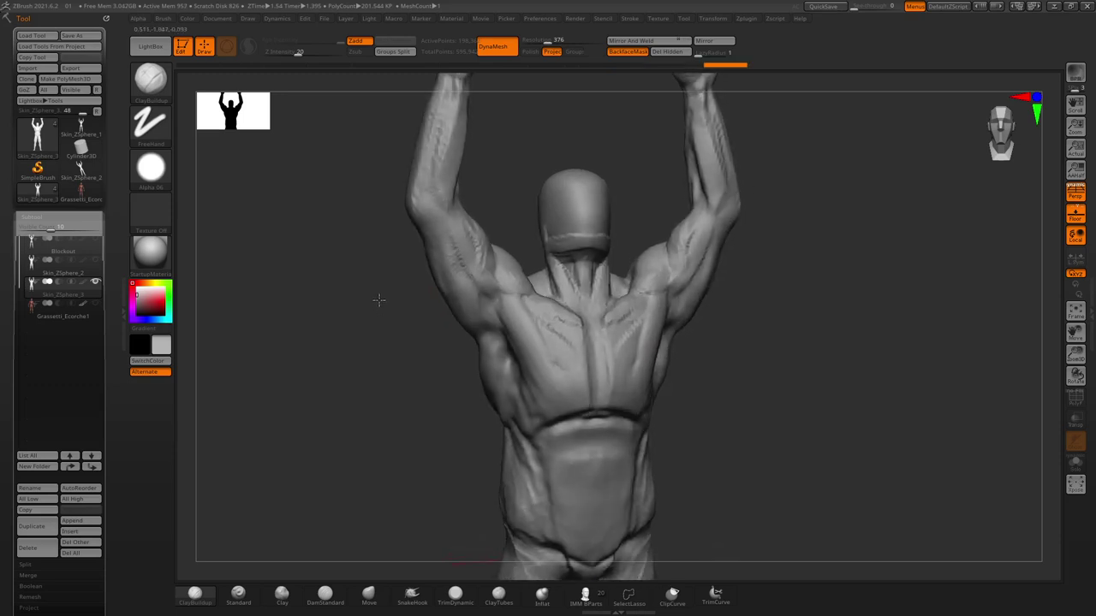
Nudge the left shoulder with the Move brush, then build up the upper back muscles with ClayBuildup.
left_click(368, 592)
key("space")
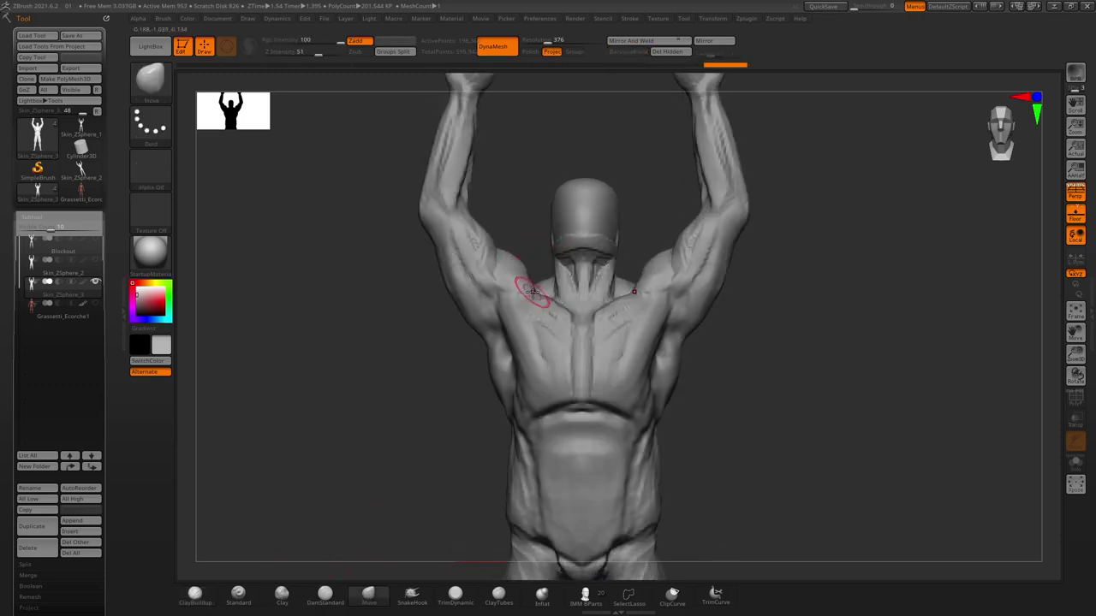
left_click_drag(526, 286, 570, 317)
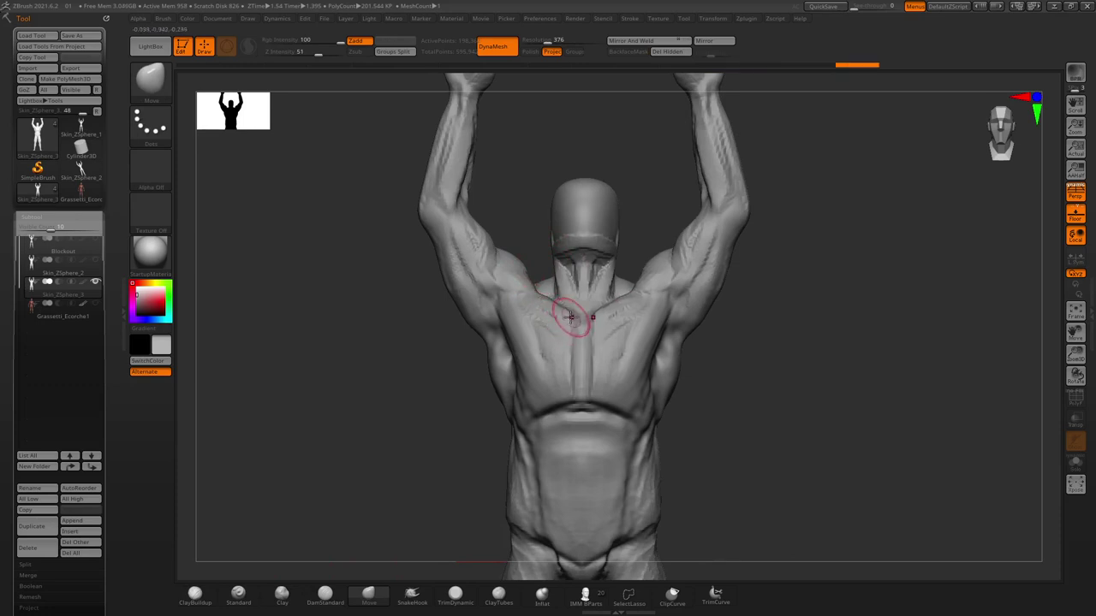
left_click(195, 592)
key("space")
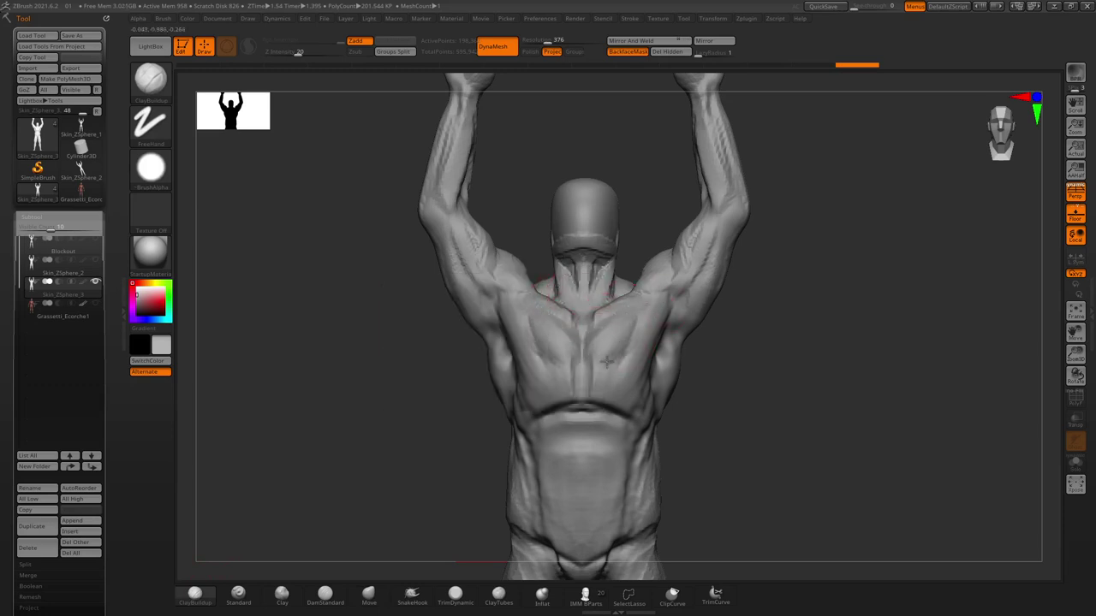
left_click_drag(612, 367, 632, 341)
Compare sculpt states by stepping through undo and redo, then view the back from above.
mouse_move(694, 409)
left_mouse_down()
mouse_move(718, 357)
mouse_move(773, 411)
left_mouse_up()
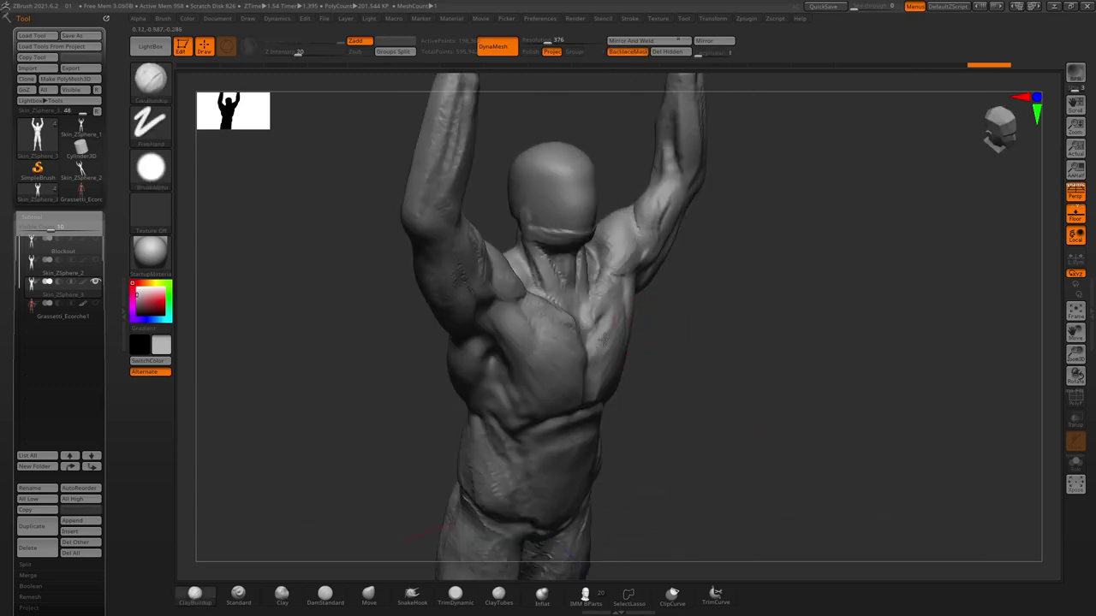
key("ctrl+z")
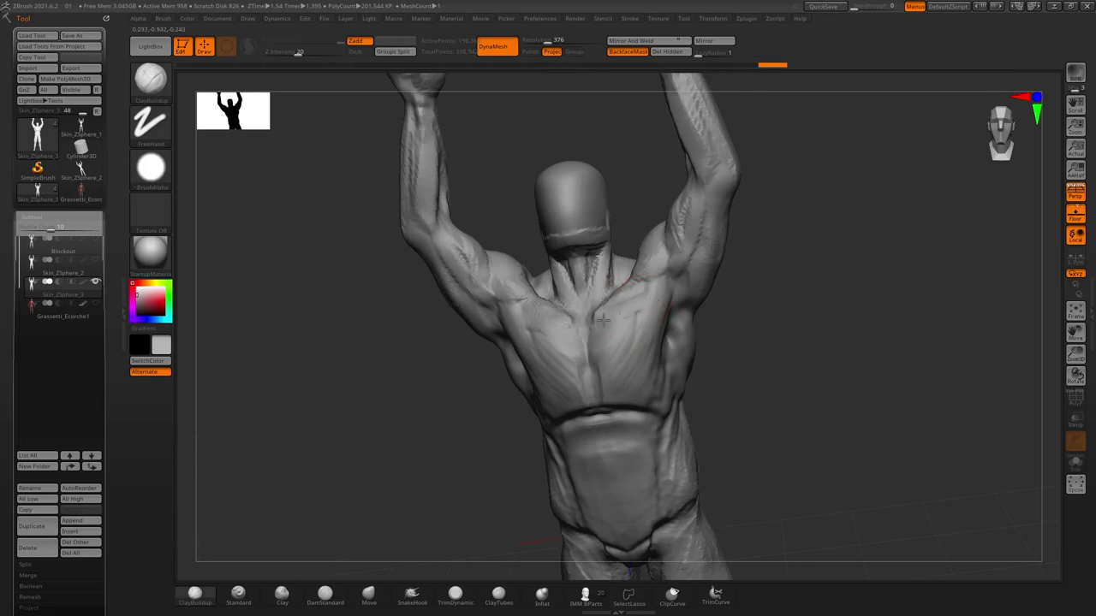
key("ctrl+shift+z")
key("ctrl+shift+z")
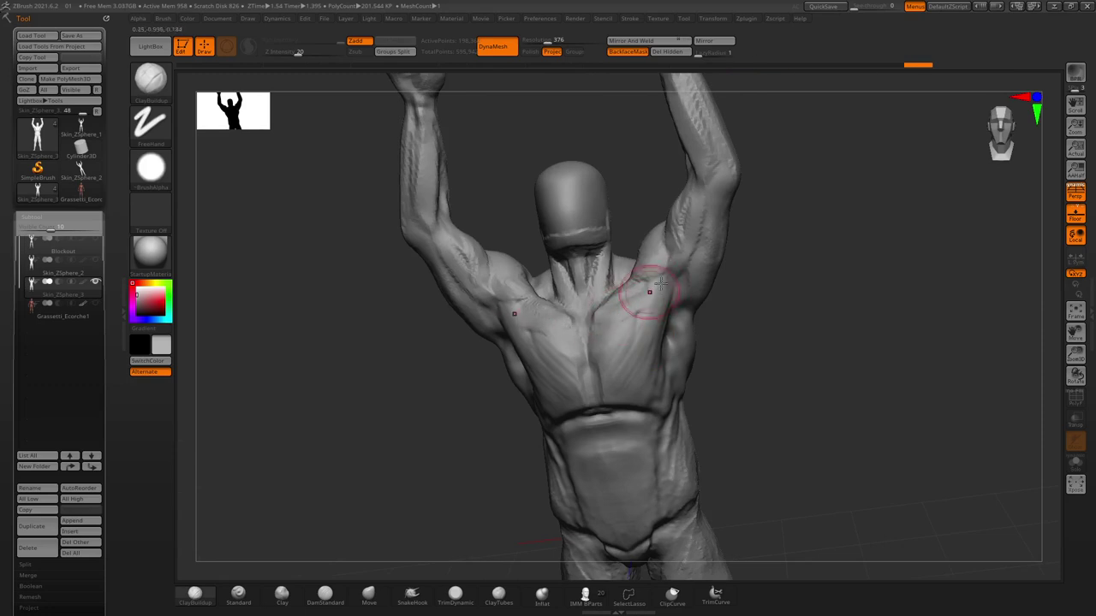
key("ctrl+shift+z")
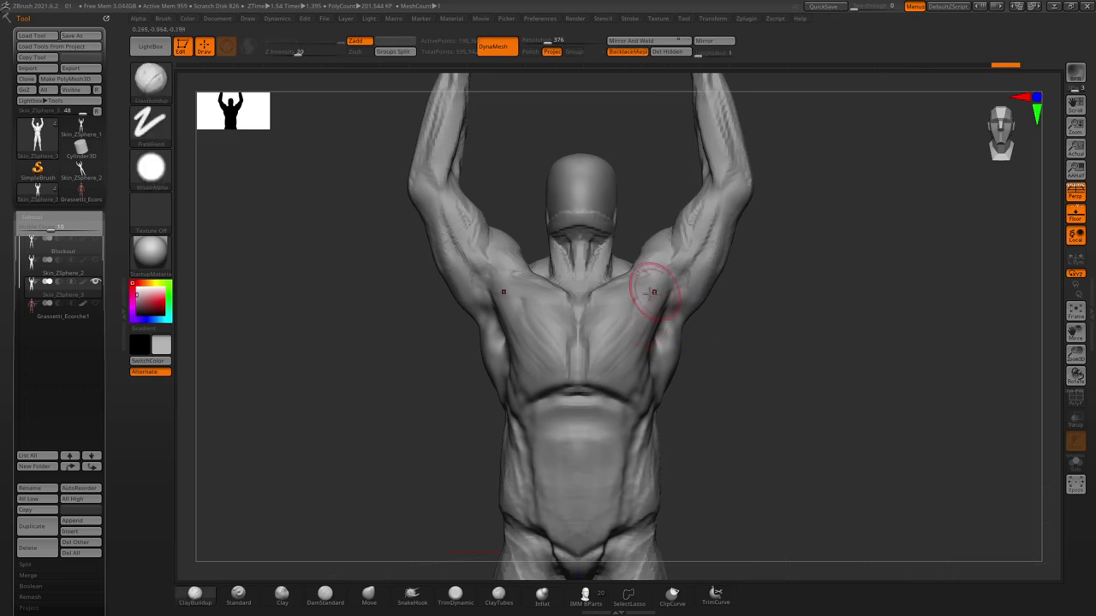
key("ctrl+z")
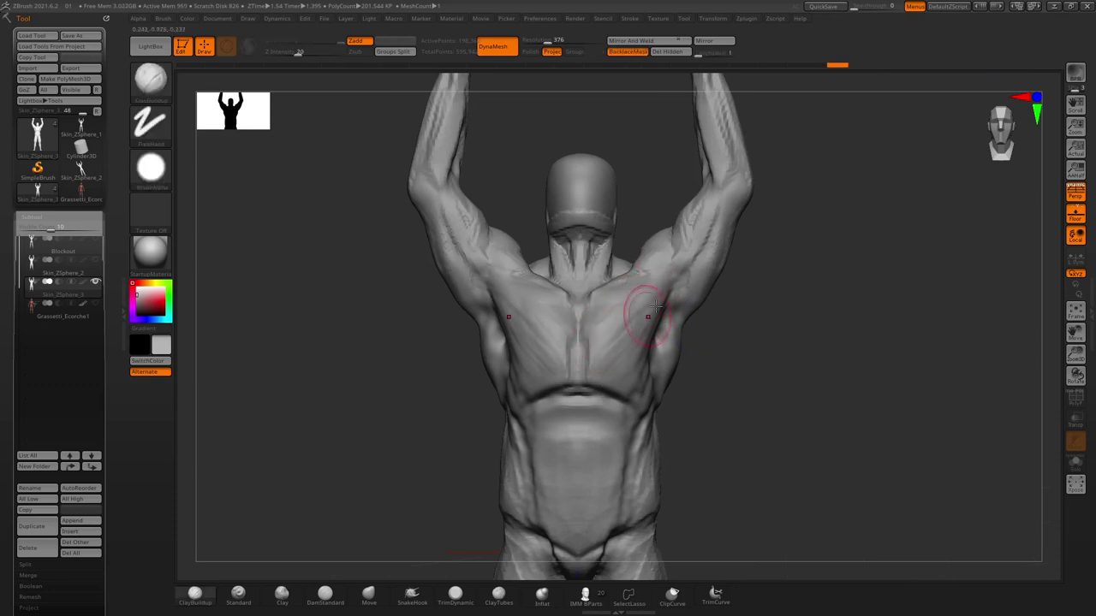
key("ctrl+shift+z")
key("ctrl+shift+z")
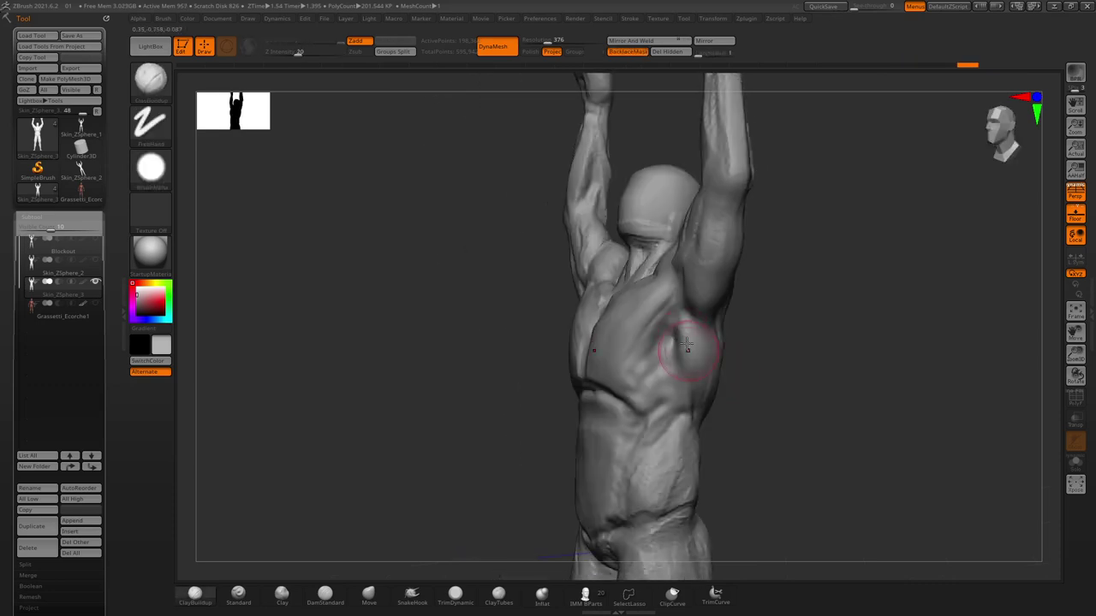
key("ctrl+z")
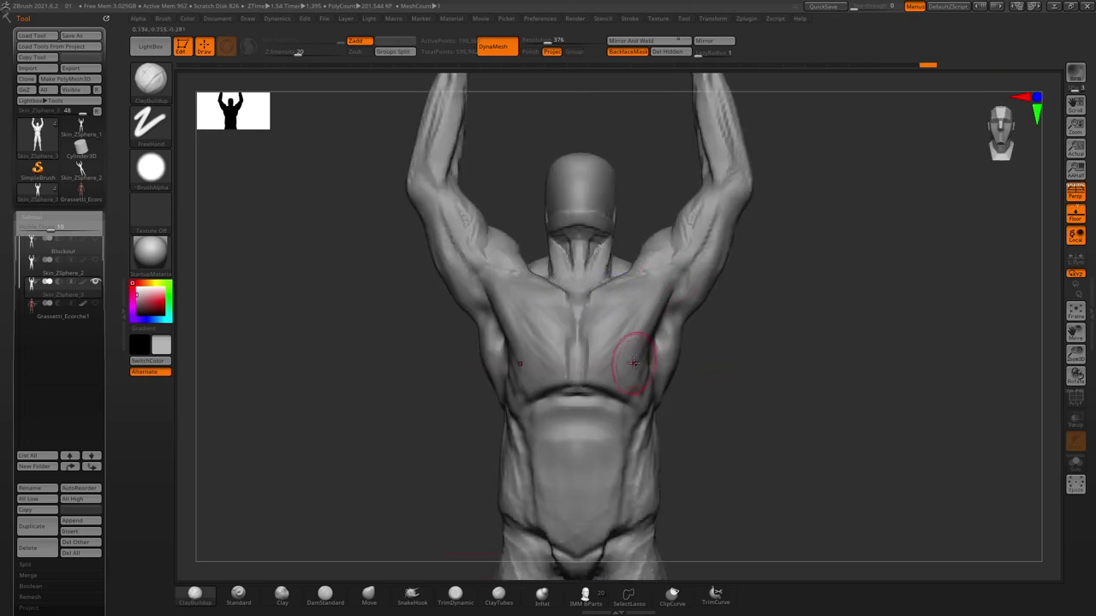
key("ctrl+shift+z")
key("ctrl+shift+z")
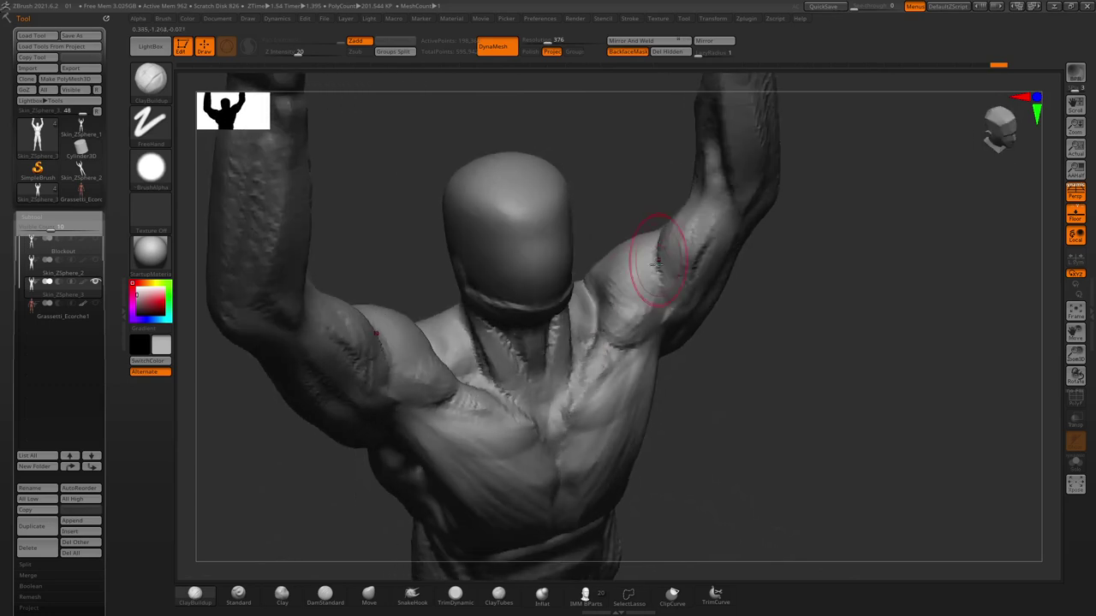
key("space")
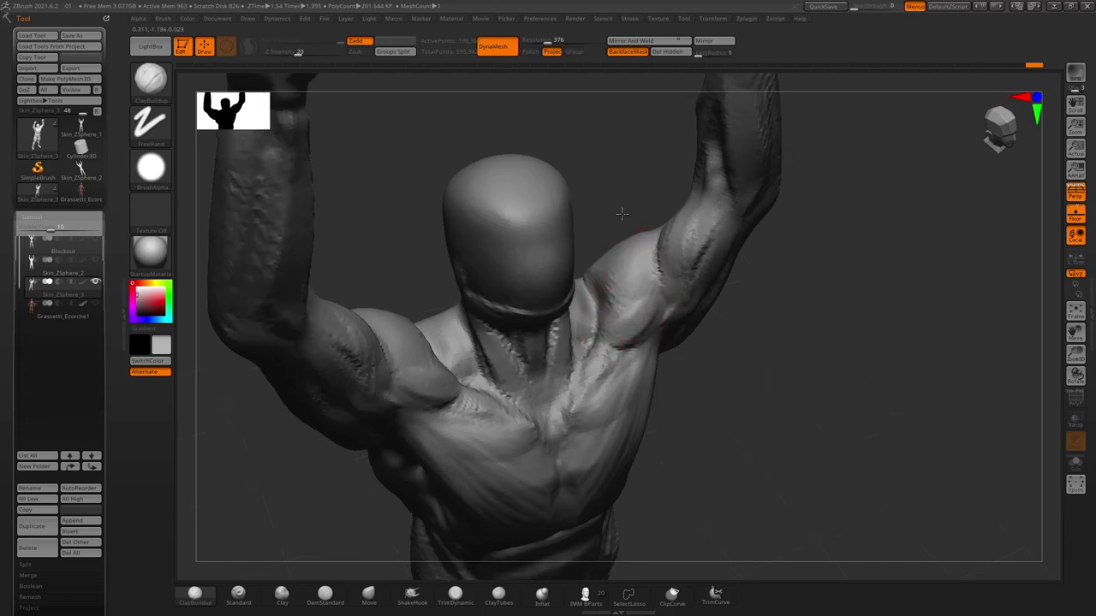
right_click_drag(630, 300, 656, 264)
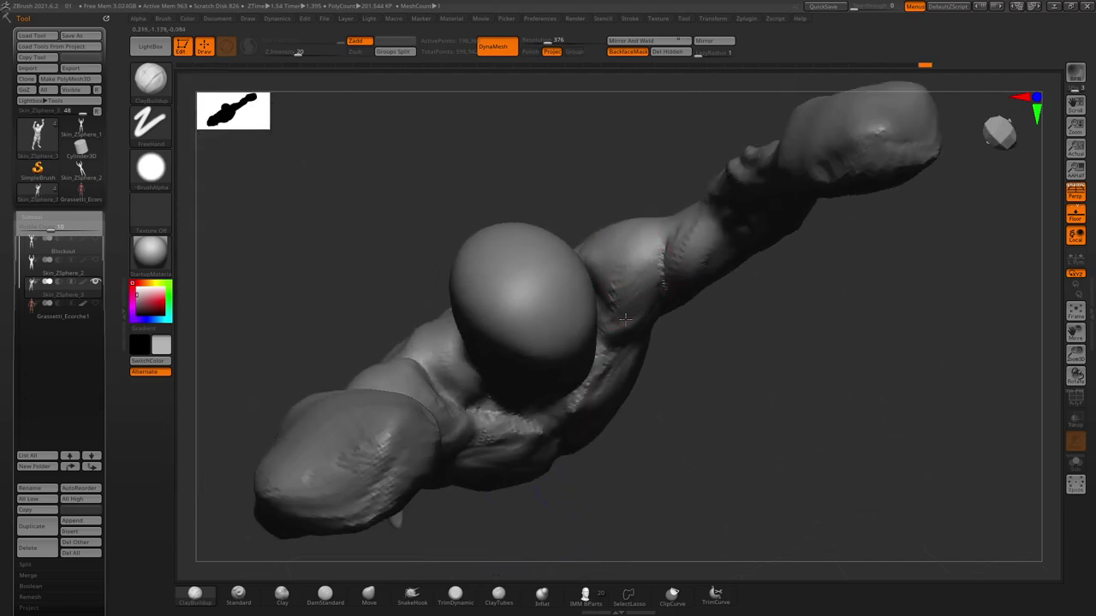
mouse_move(608, 165)
left_mouse_down()
mouse_move(634, 184)
mouse_move(453, 428)
left_mouse_up()
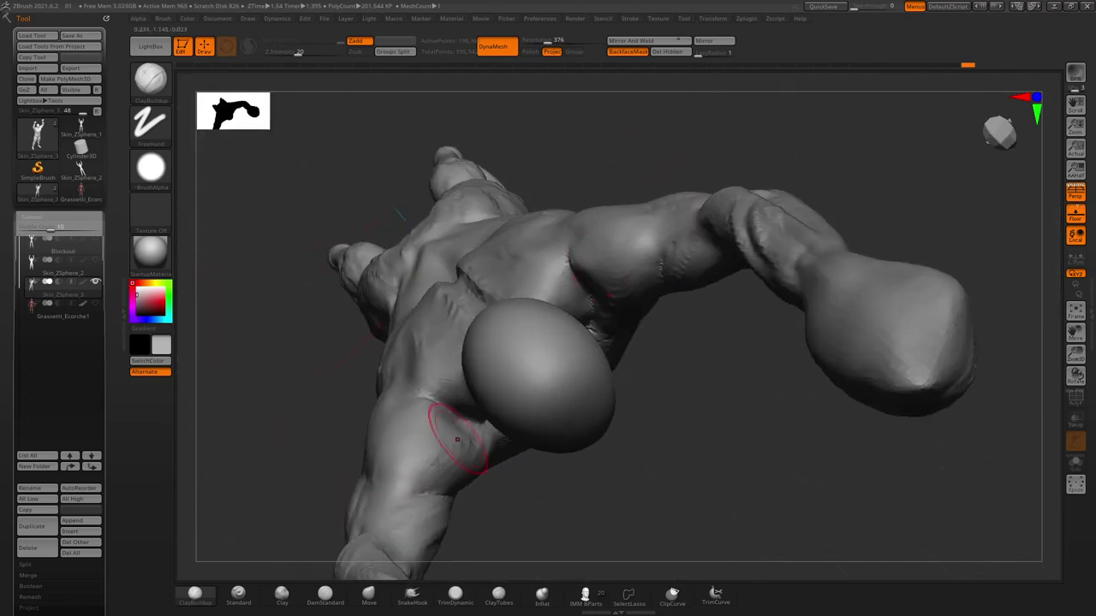
Load the DamStandard brush at intensity 33 and return to a straight back view.
left_click(324, 596)
right_click(591, 227)
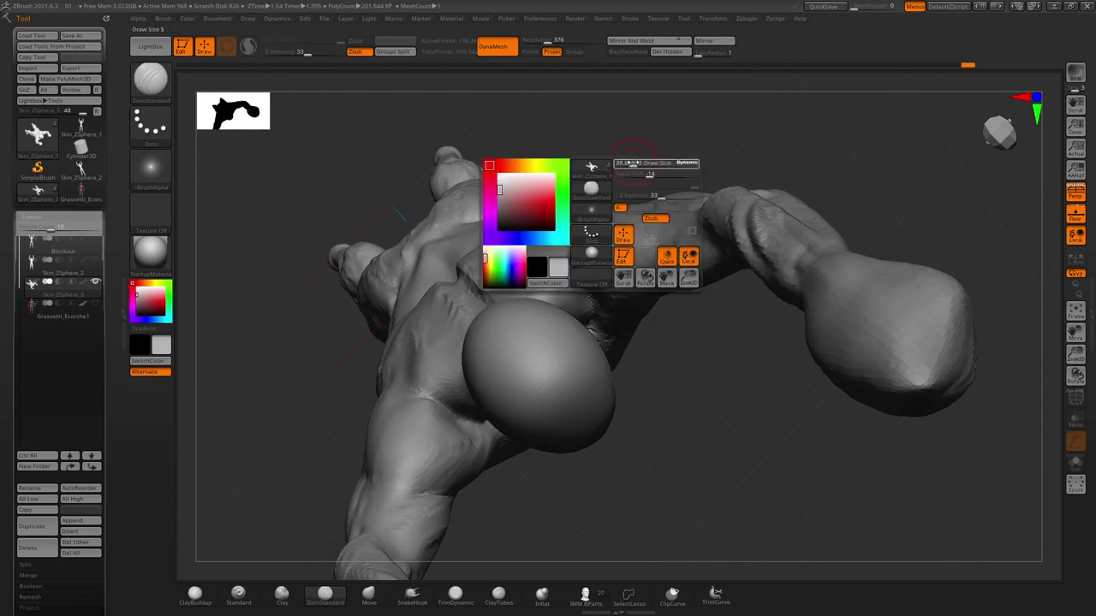
left_click_drag(629, 152, 672, 251)
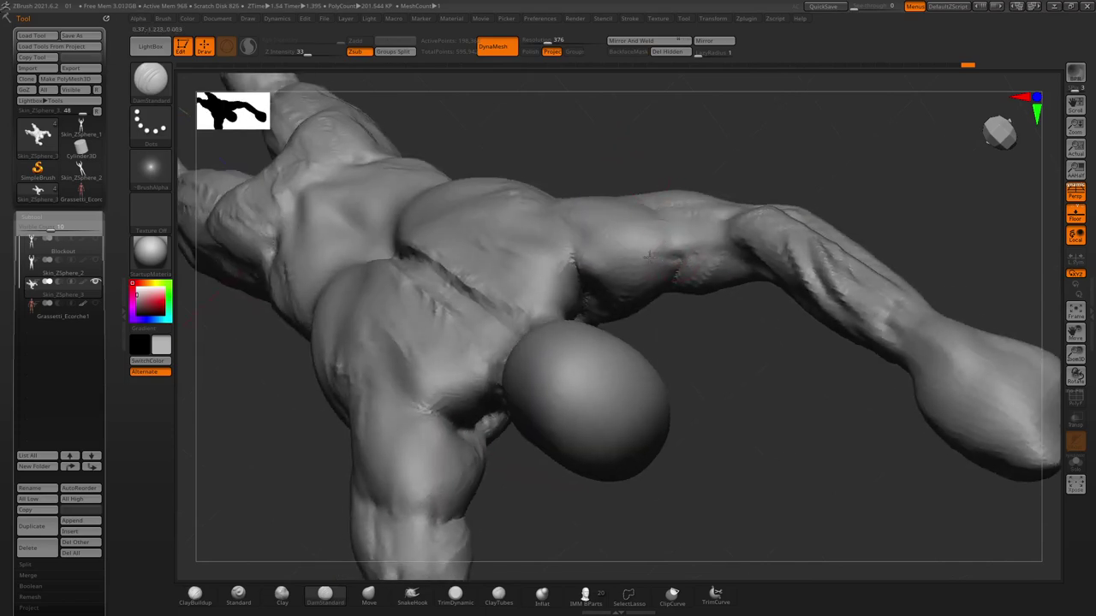
left_click_drag(697, 387, 685, 231)
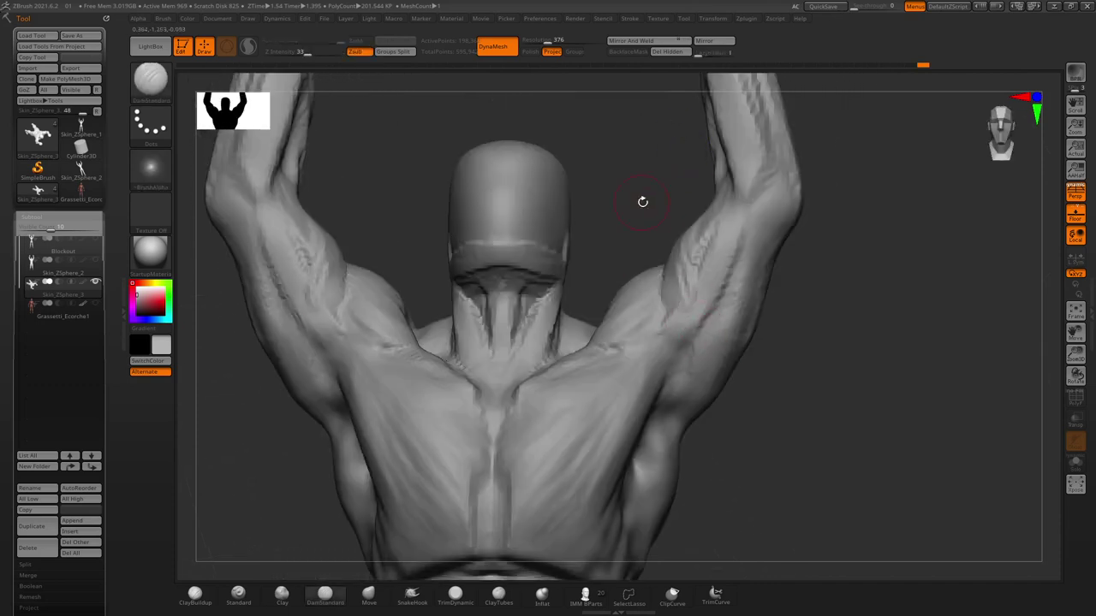
left_click_drag(643, 200, 647, 199)
Show Grassetti_Ecorche1 and move it to the left of the grey figure.
key("f")
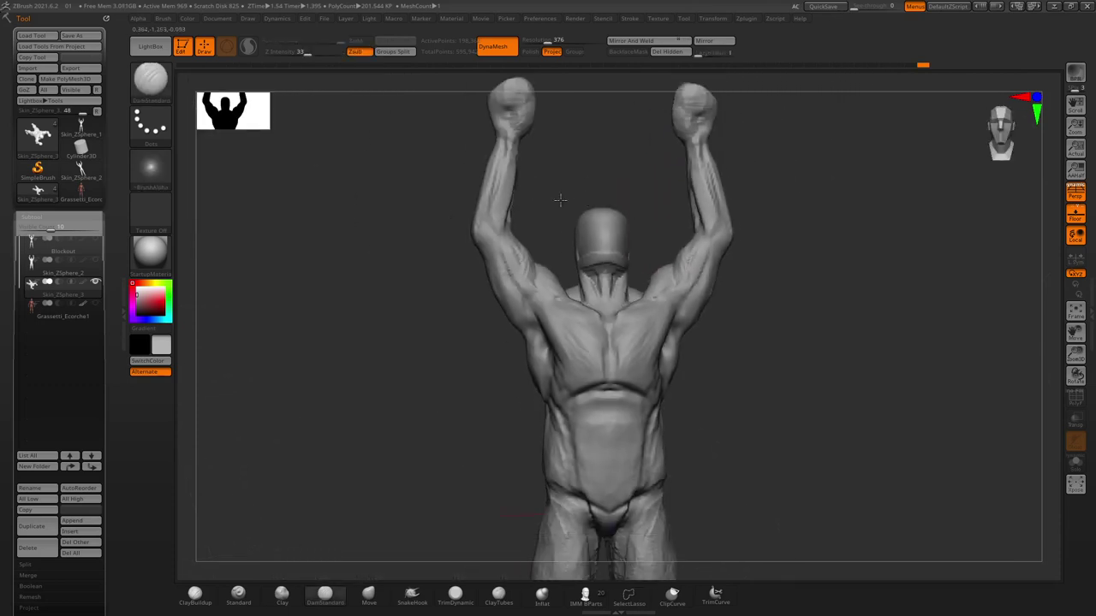
left_click(95, 304)
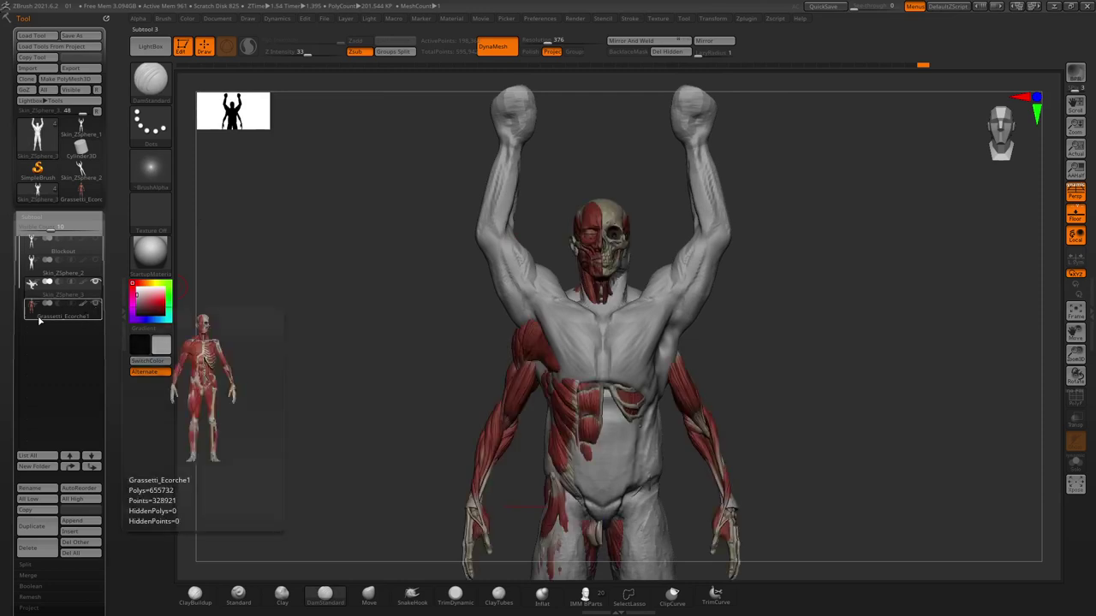
left_click(60, 310)
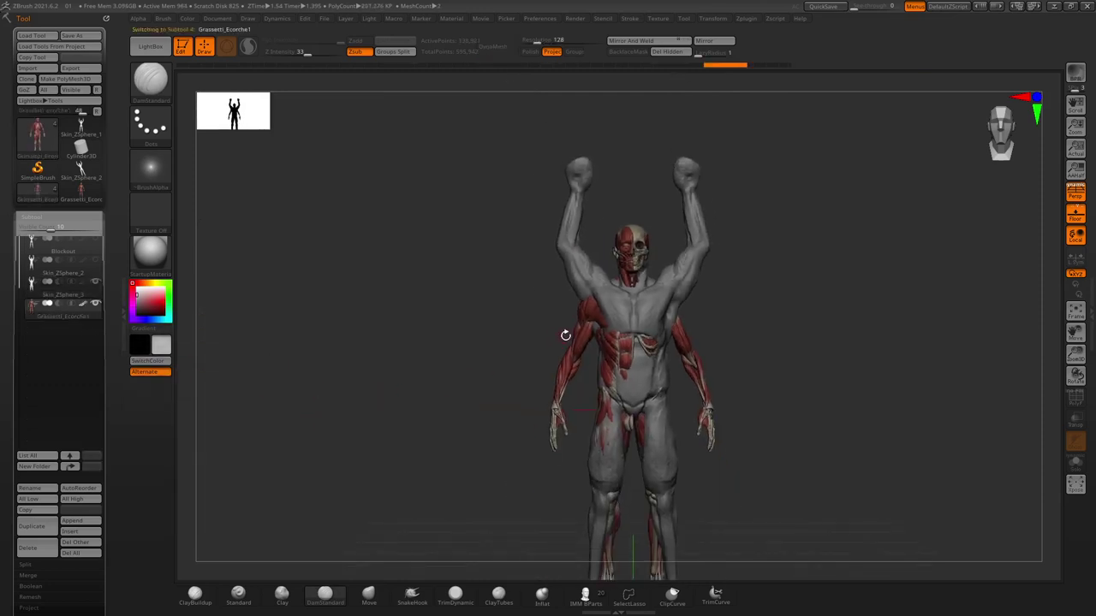
key("w")
mouse_move(562, 411)
left_mouse_down()
mouse_move(399, 389)
mouse_move(696, 412)
mouse_move(429, 414)
left_mouse_up()
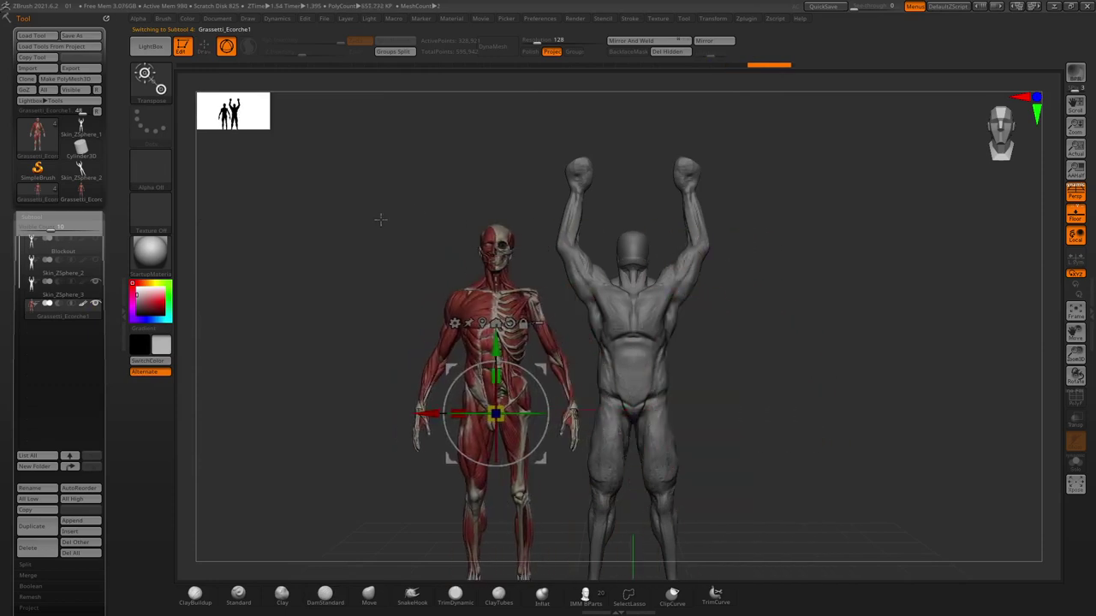
Return to Draw mode with the grey skin figure active and zoom onto its torso.
key("q")
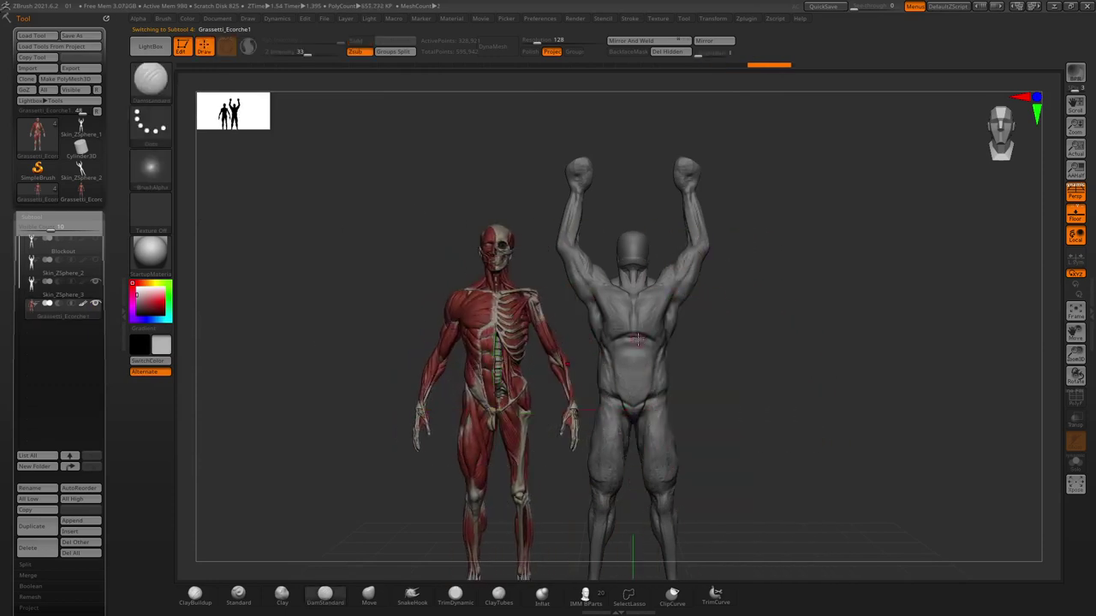
left_click(637, 338, "alt")
mouse_move(637, 338)
right_mouse_down("ctrl")
mouse_move(630, 279)
mouse_move(457, 505)
right_mouse_up("ctrl")
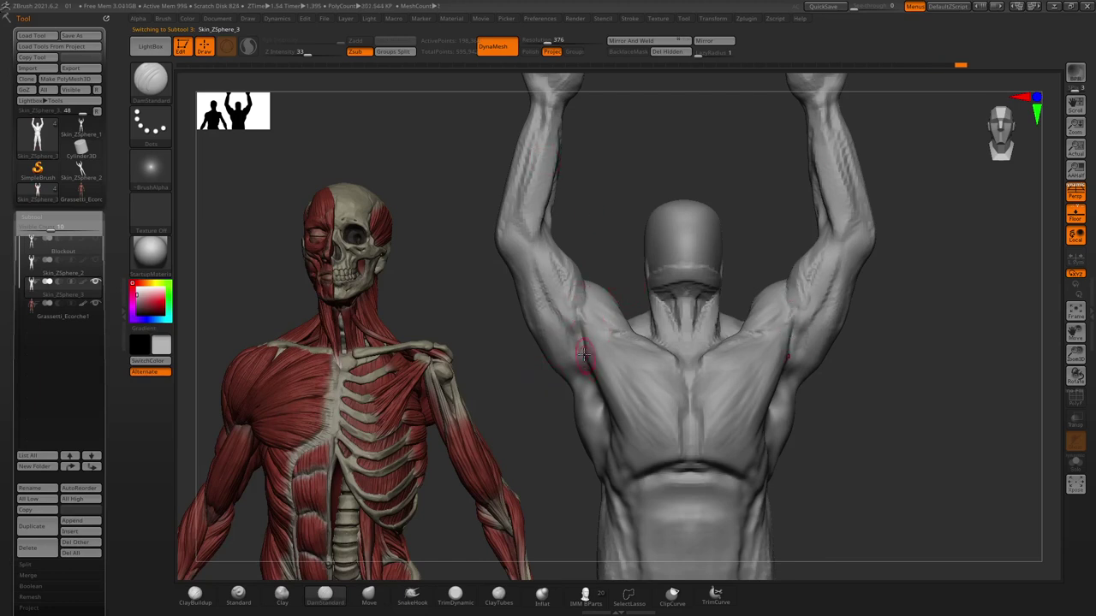
Carve a crease along the grey figure's arm, comparing against the écorché from behind.
mouse_move(499, 293)
left_mouse_down()
mouse_move(495, 302)
mouse_move(590, 346)
left_mouse_up()
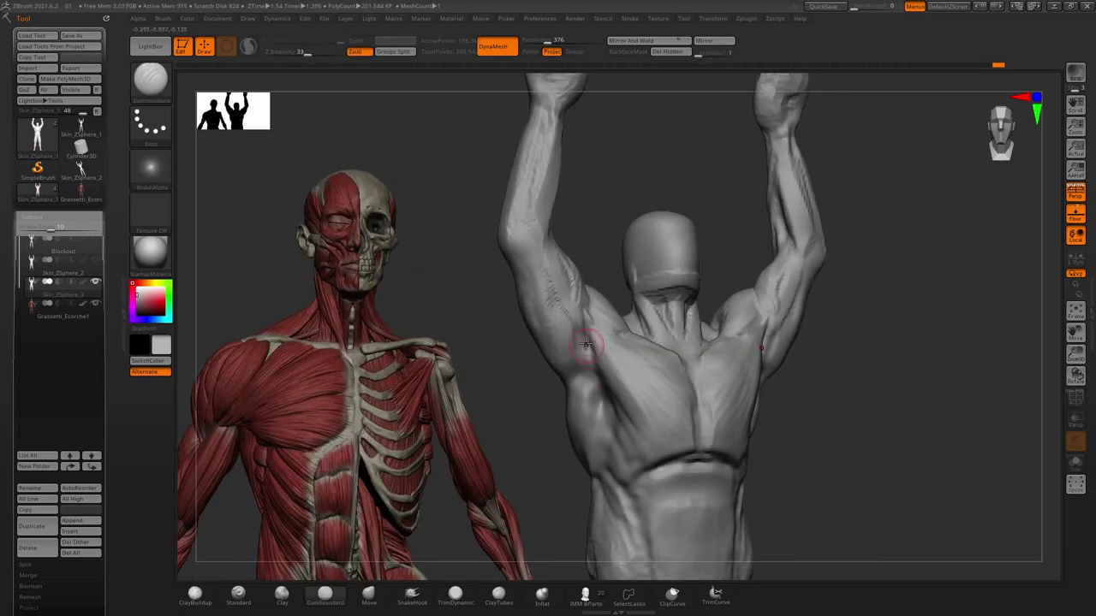
left_click_drag(502, 356, 604, 354)
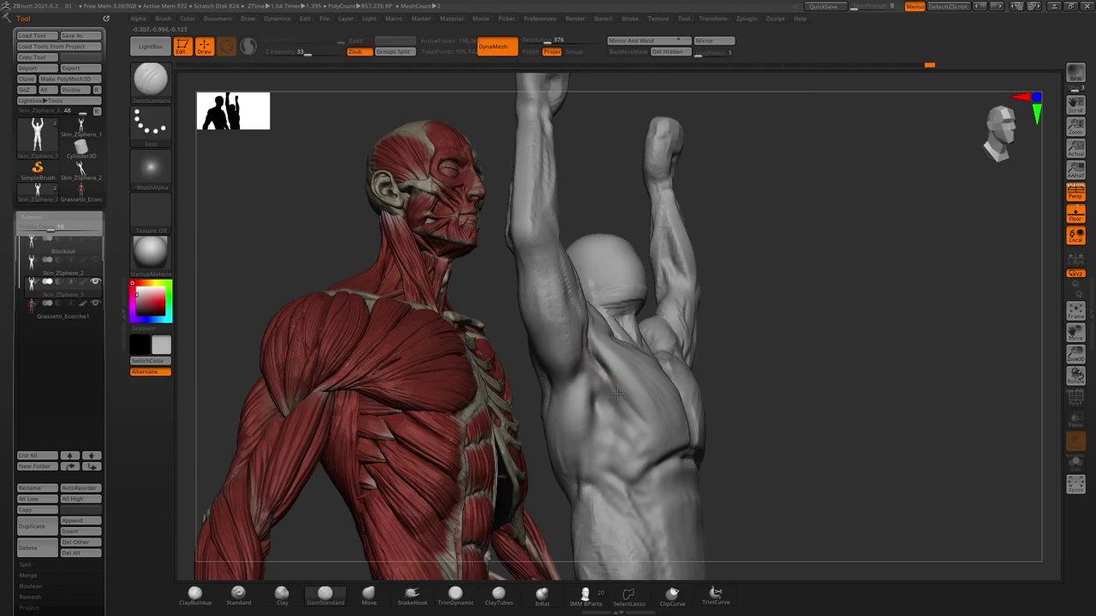
mouse_move(719, 320)
left_mouse_down()
mouse_move(606, 259)
mouse_move(588, 266)
left_mouse_up()
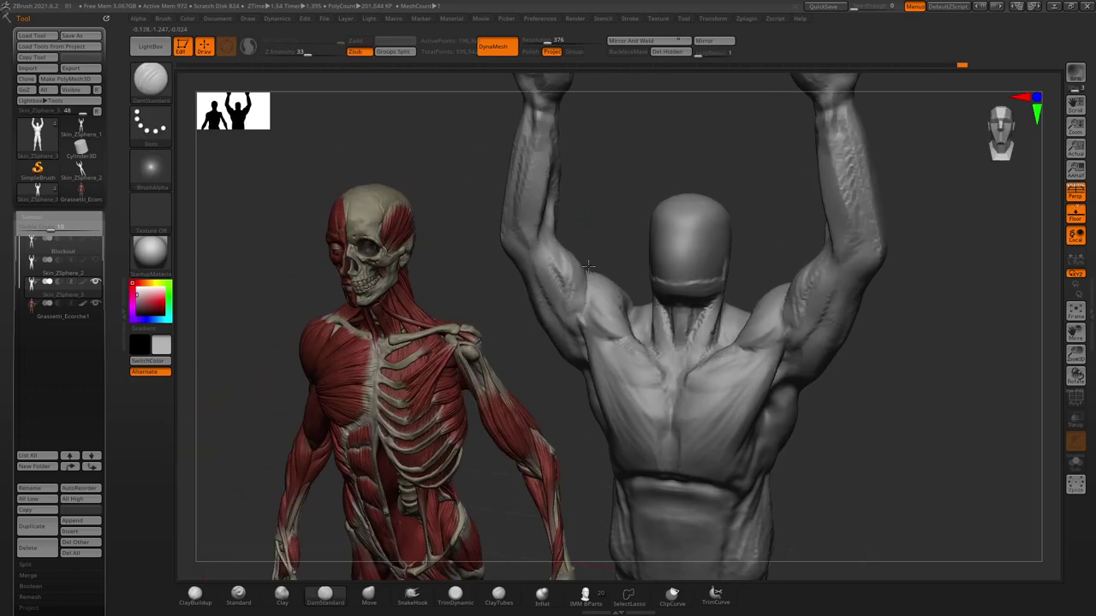
left_click_drag(581, 315, 584, 286)
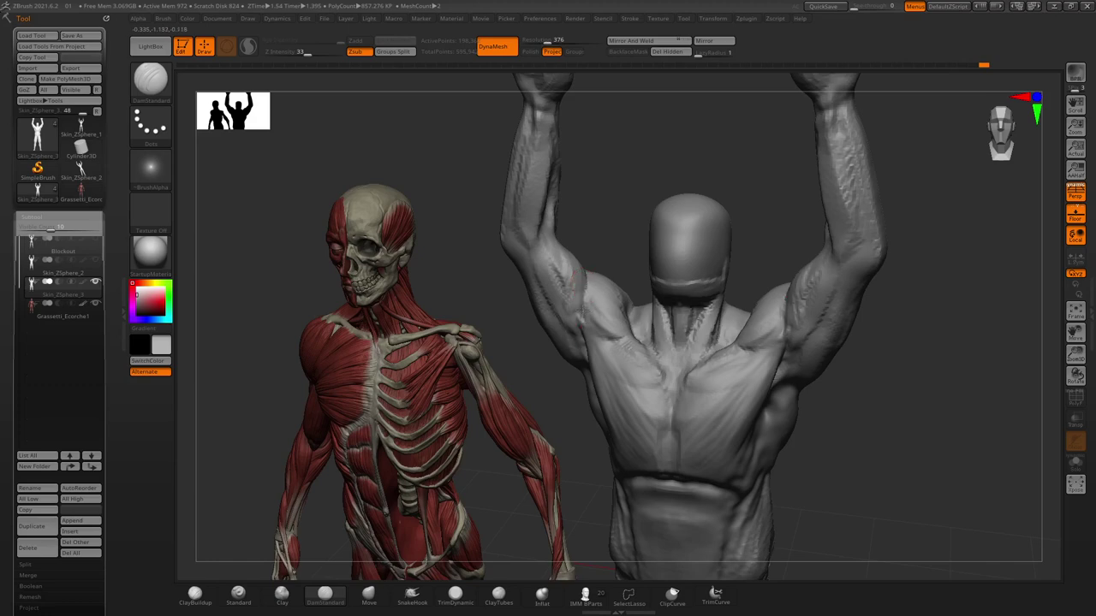
left_click_drag(598, 193, 590, 272)
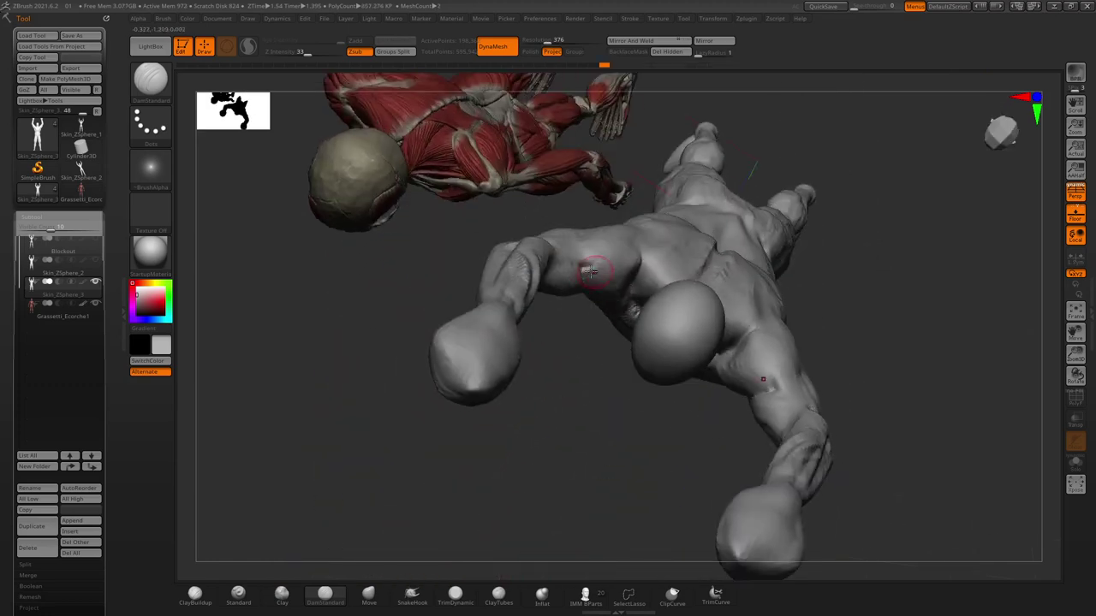
left_click_drag(560, 381, 574, 257, "shift")
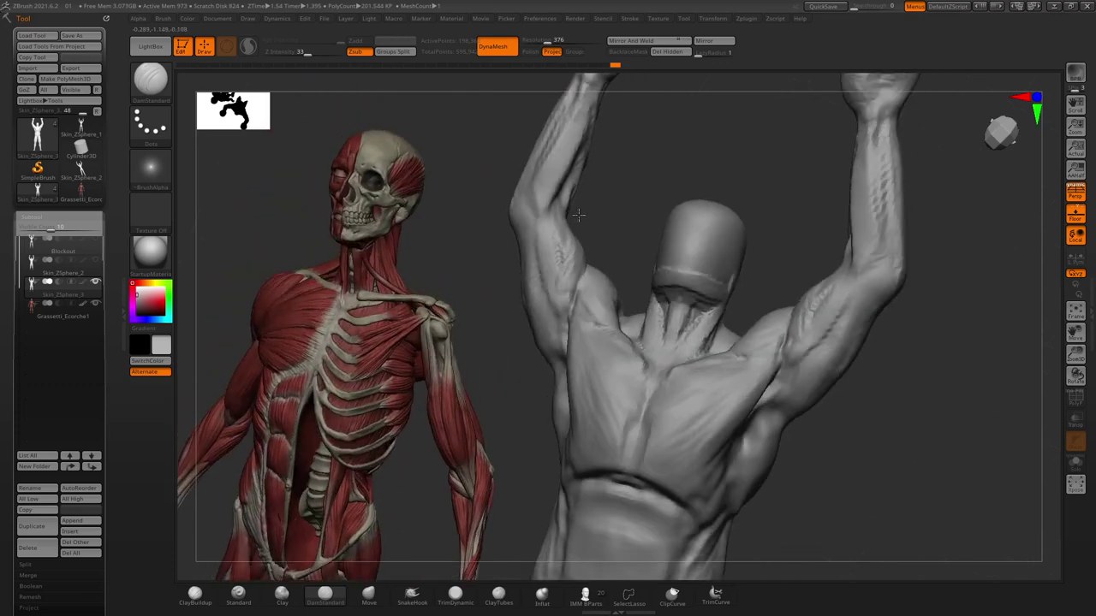
right_click_drag(563, 319, 552, 259)
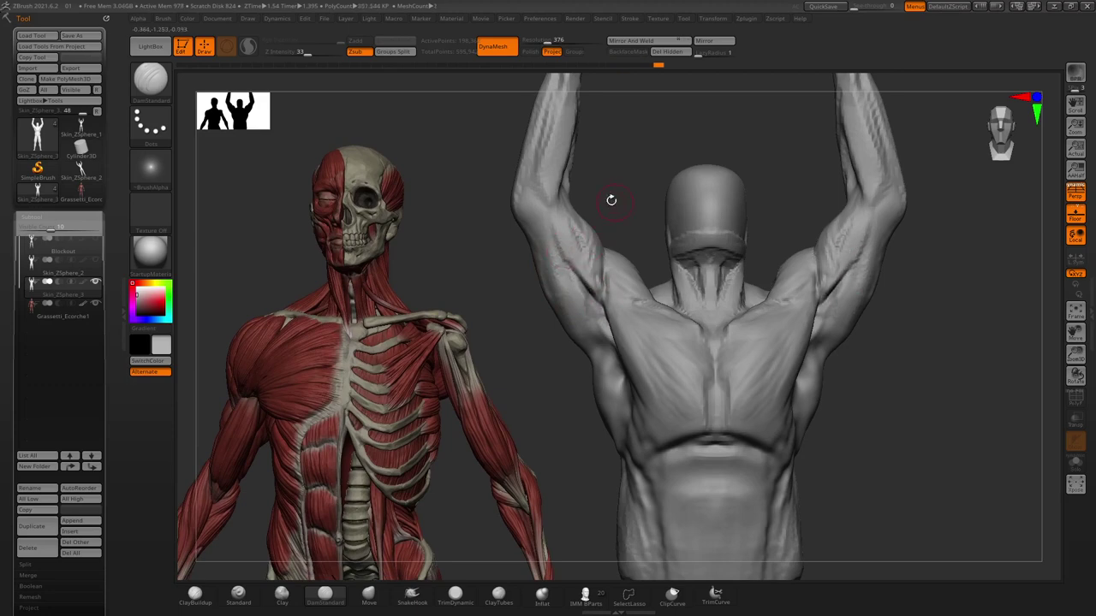
Carve mirrored grooves along the triceps and upper arm from several angles.
right_click_drag(609, 200, 569, 251)
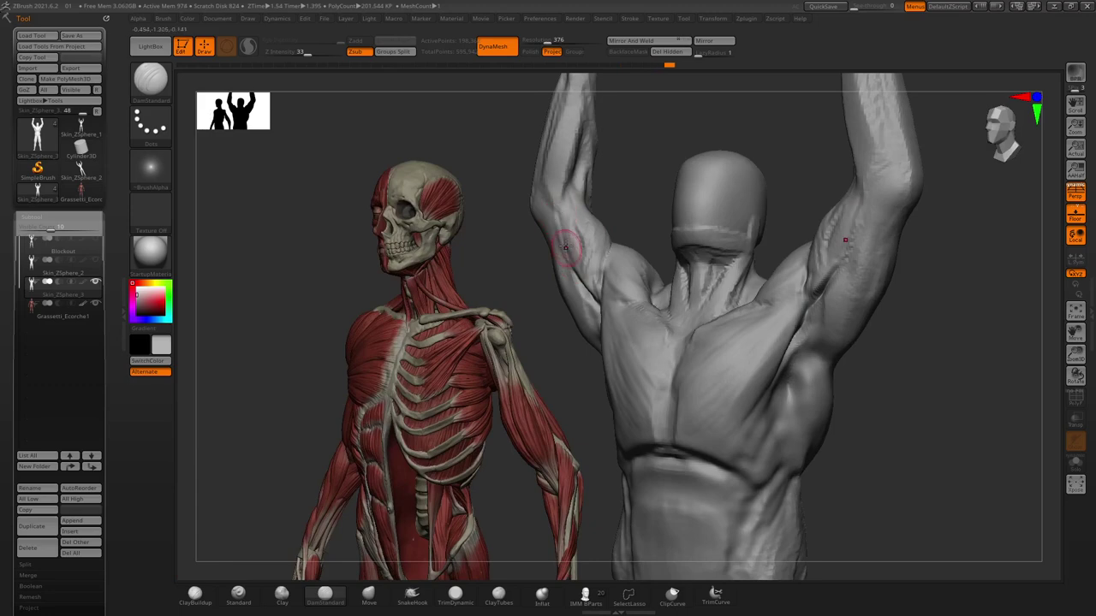
left_click_drag(557, 224, 579, 283)
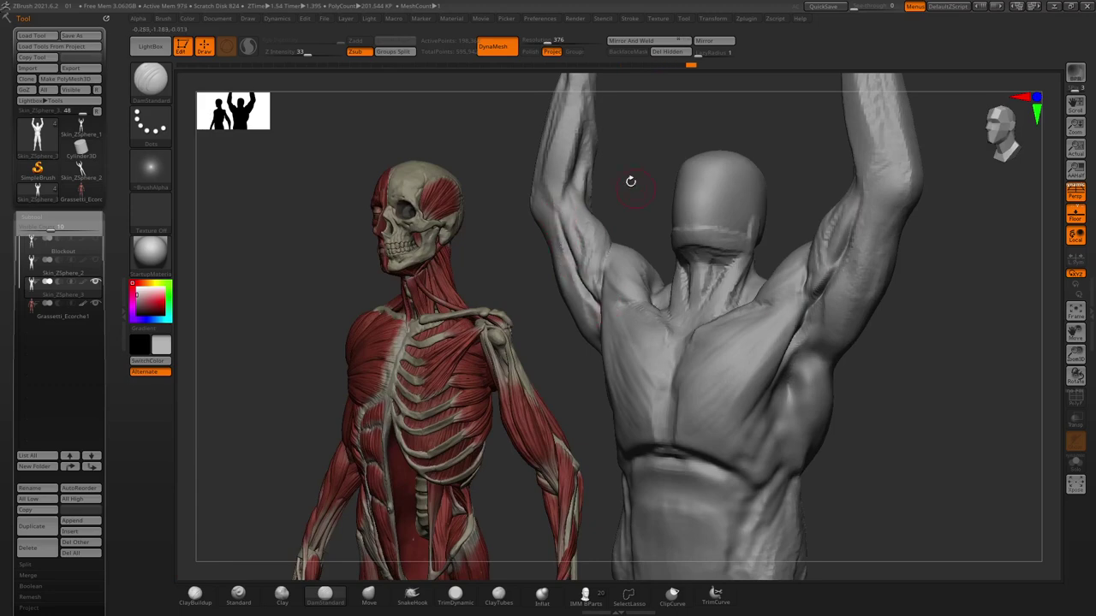
right_click_drag(631, 182, 558, 214)
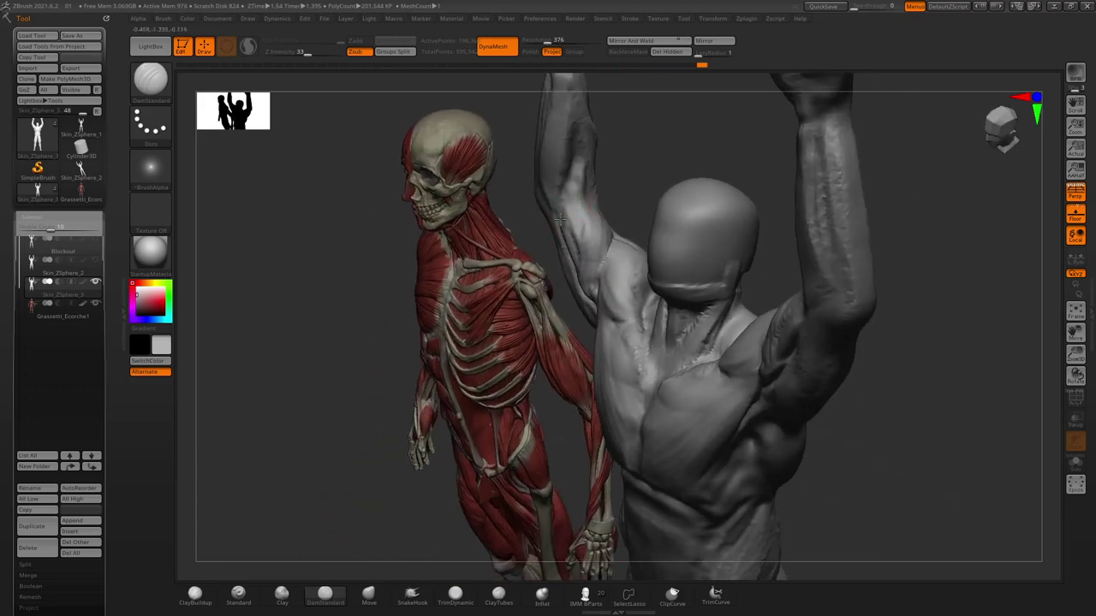
left_click_drag(559, 220, 567, 187)
right_click_drag(623, 185, 566, 219, "shift")
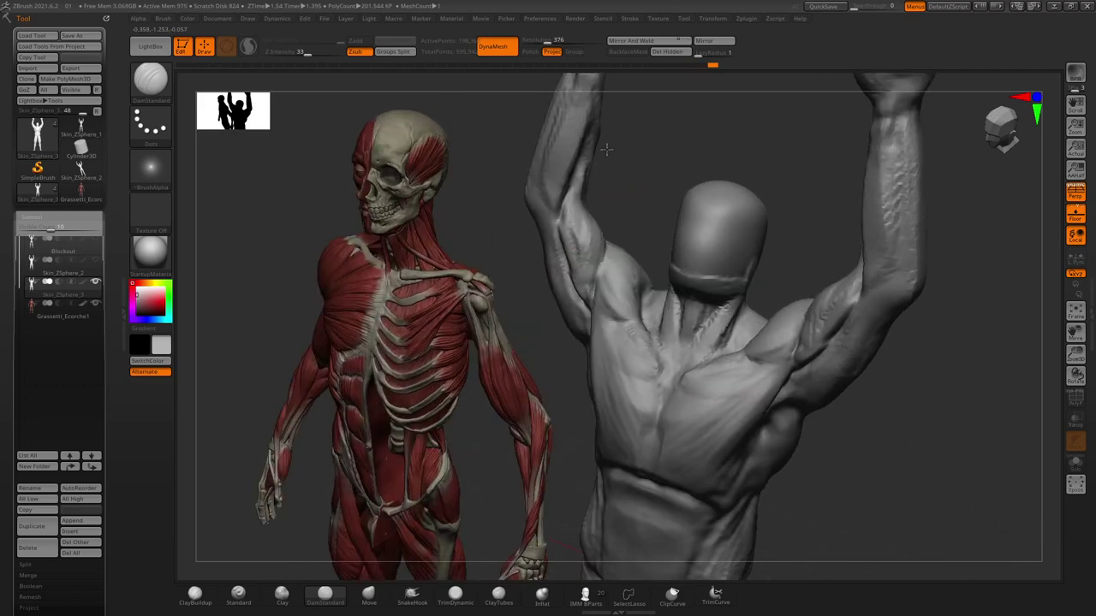
left_click_drag(560, 221, 581, 257)
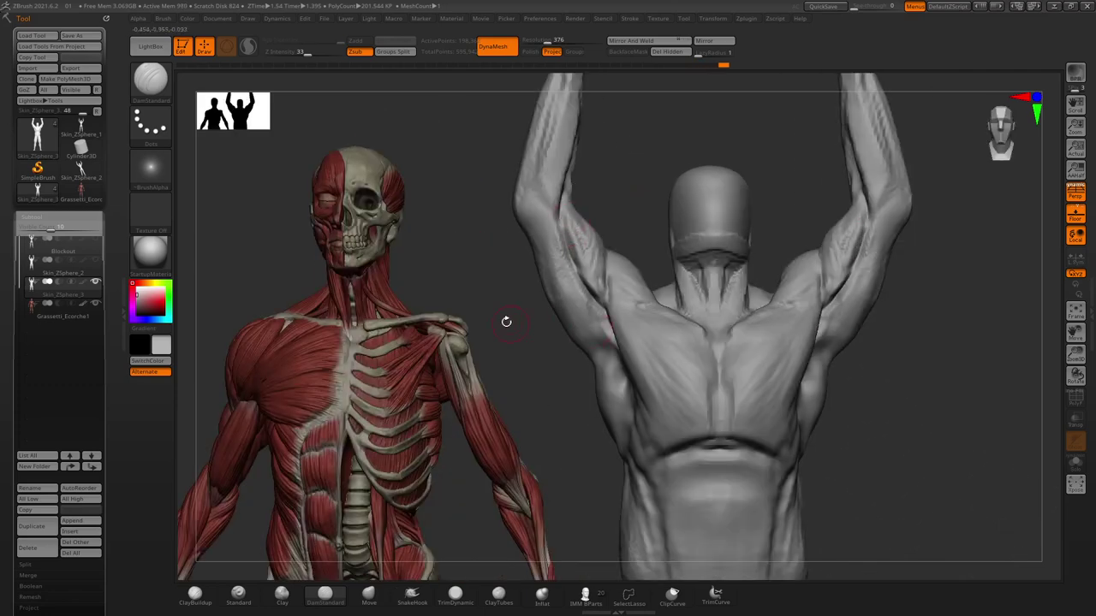
left_click_drag(506, 321, 614, 330)
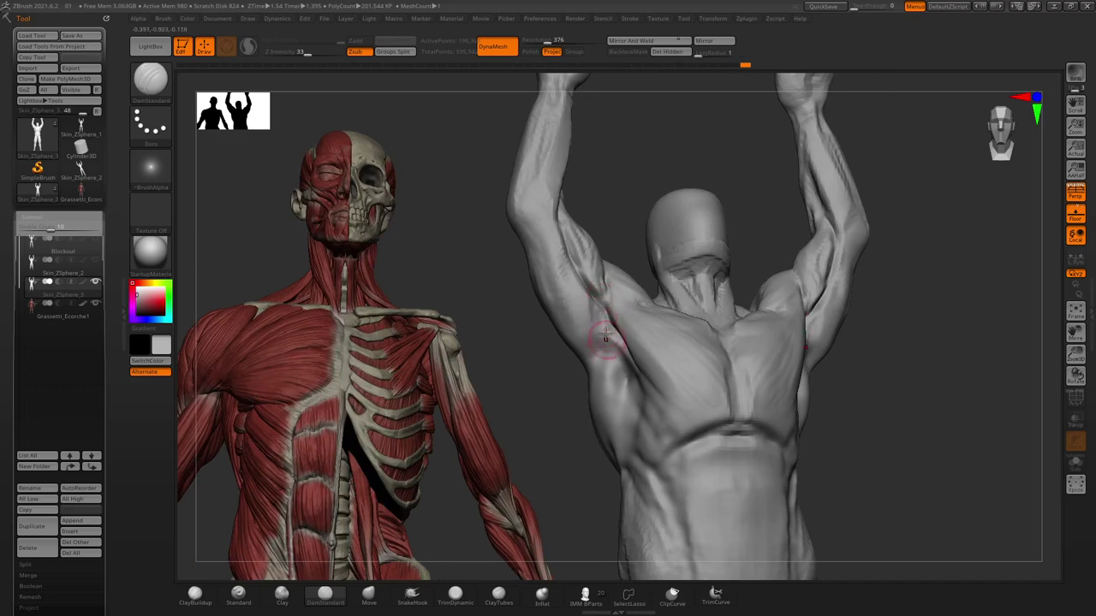
right_click_drag(598, 321, 594, 313)
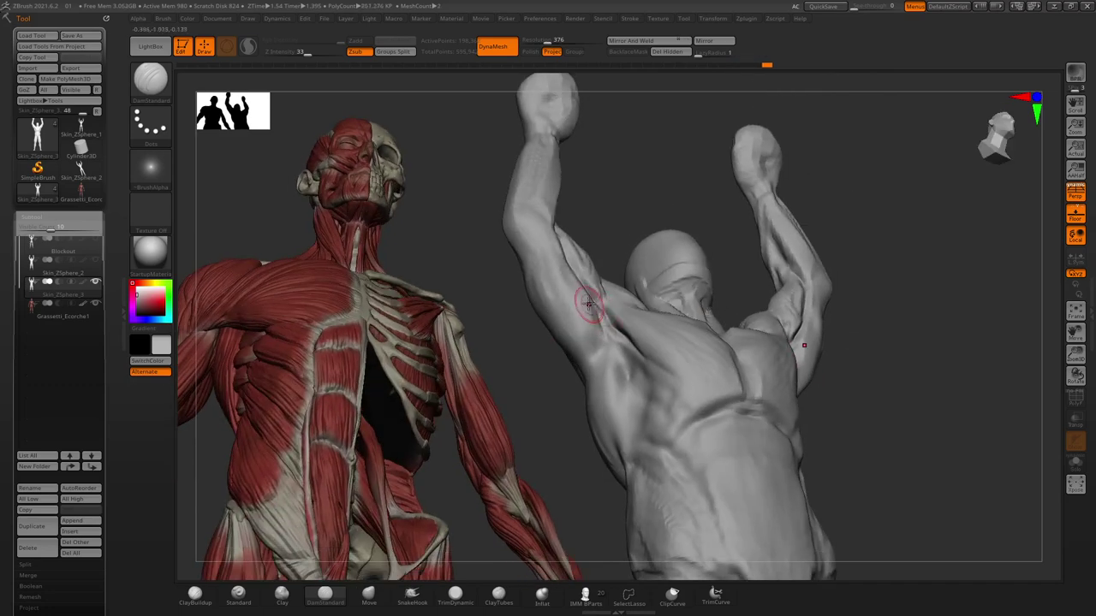
right_click_drag(518, 250, 588, 291)
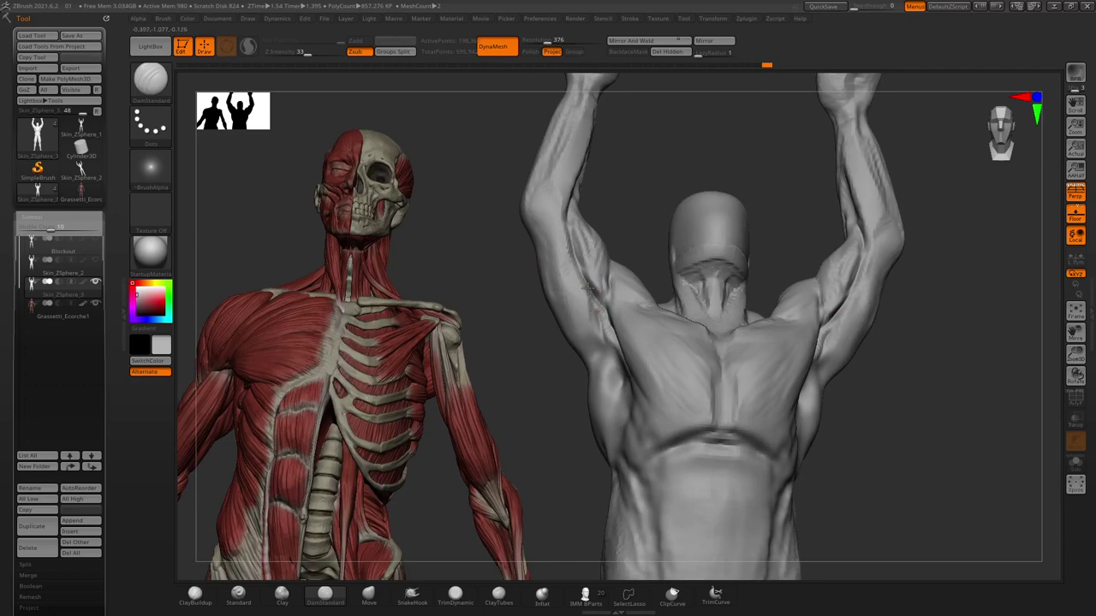
mouse_move(502, 270)
right_mouse_down()
mouse_move(526, 247)
mouse_move(621, 214)
mouse_move(589, 270)
mouse_move(539, 248)
mouse_move(490, 187)
mouse_move(577, 285)
mouse_move(523, 311)
mouse_move(525, 259)
mouse_move(603, 404)
right_mouse_up()
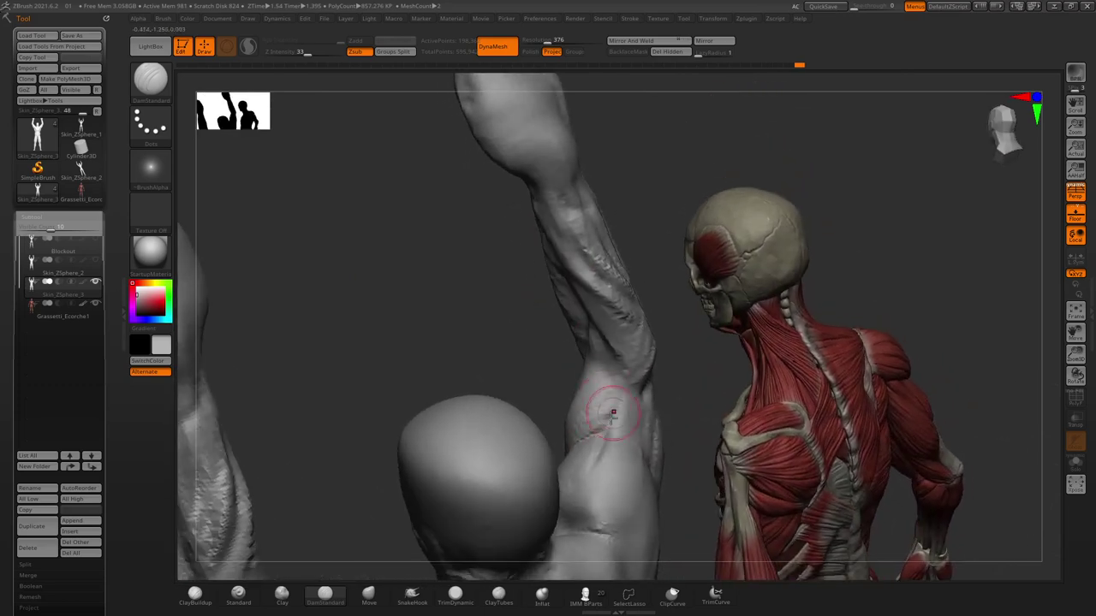
mouse_move(619, 387)
right_mouse_down()
mouse_move(543, 310)
mouse_move(613, 387)
right_mouse_up()
mouse_move(541, 347)
right_mouse_down()
mouse_move(557, 356)
mouse_move(528, 342)
mouse_move(606, 493)
right_mouse_up()
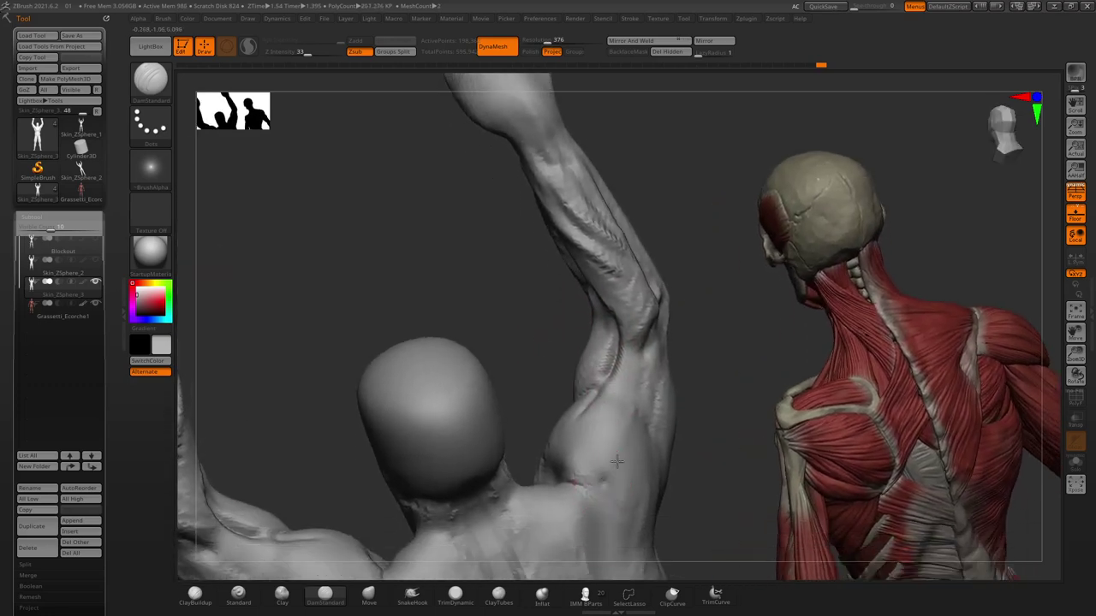
right_click_drag(638, 369, 601, 384)
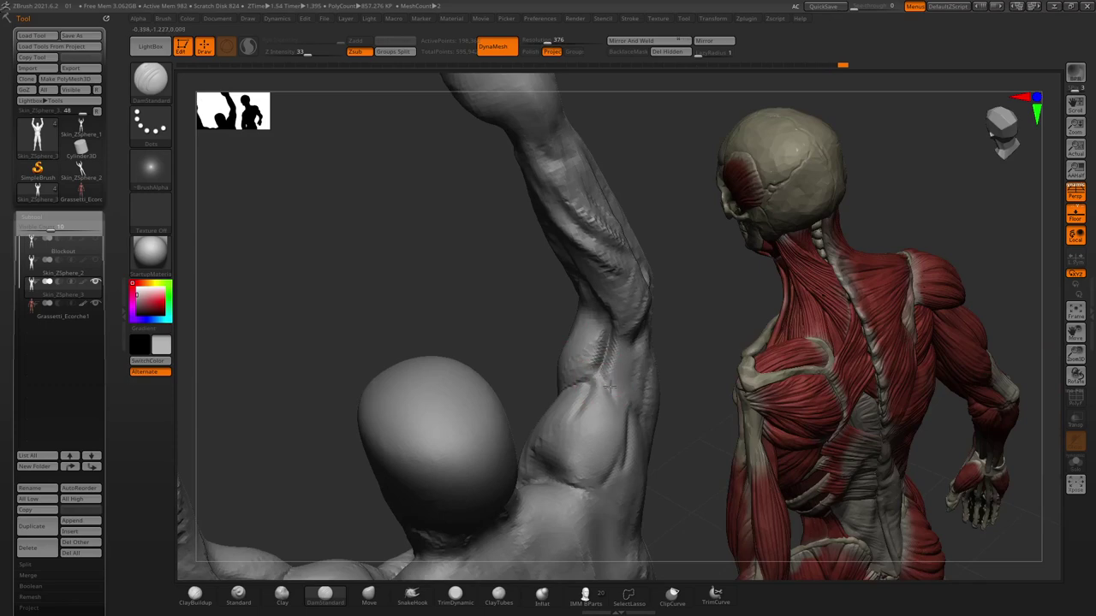
right_click_drag(536, 308, 618, 445)
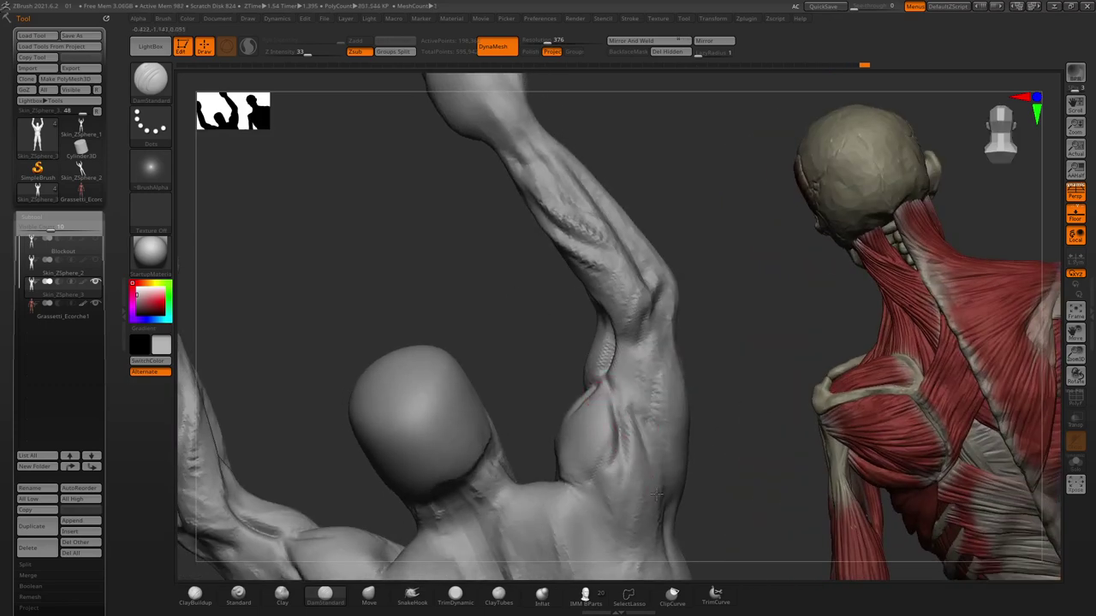
mouse_move(548, 306)
right_mouse_down()
mouse_move(566, 296)
mouse_move(633, 393)
right_mouse_up()
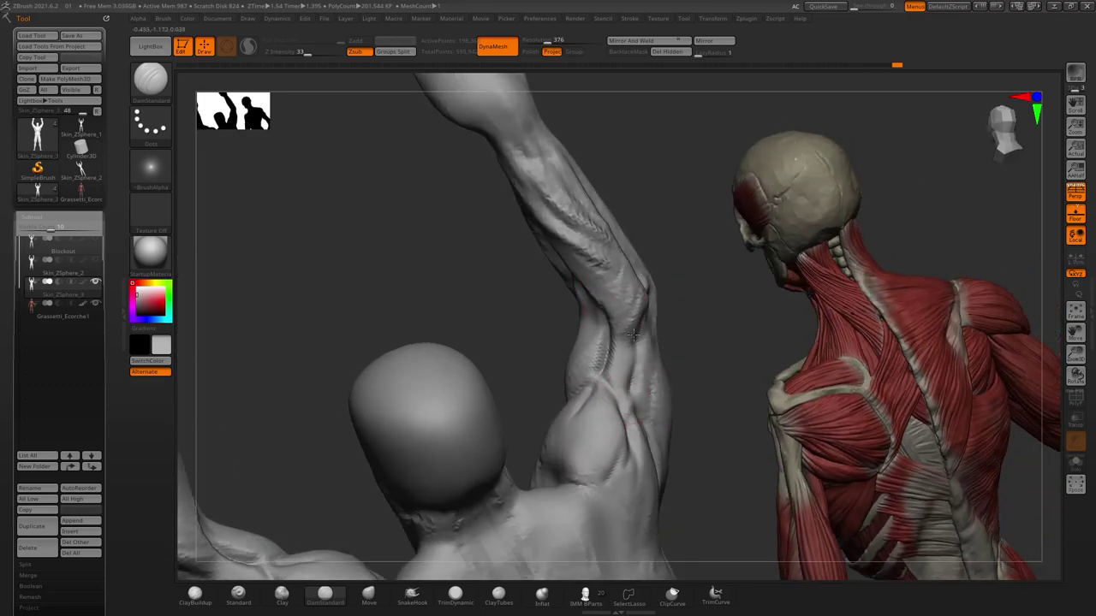
right_click_drag(632, 334, 628, 364)
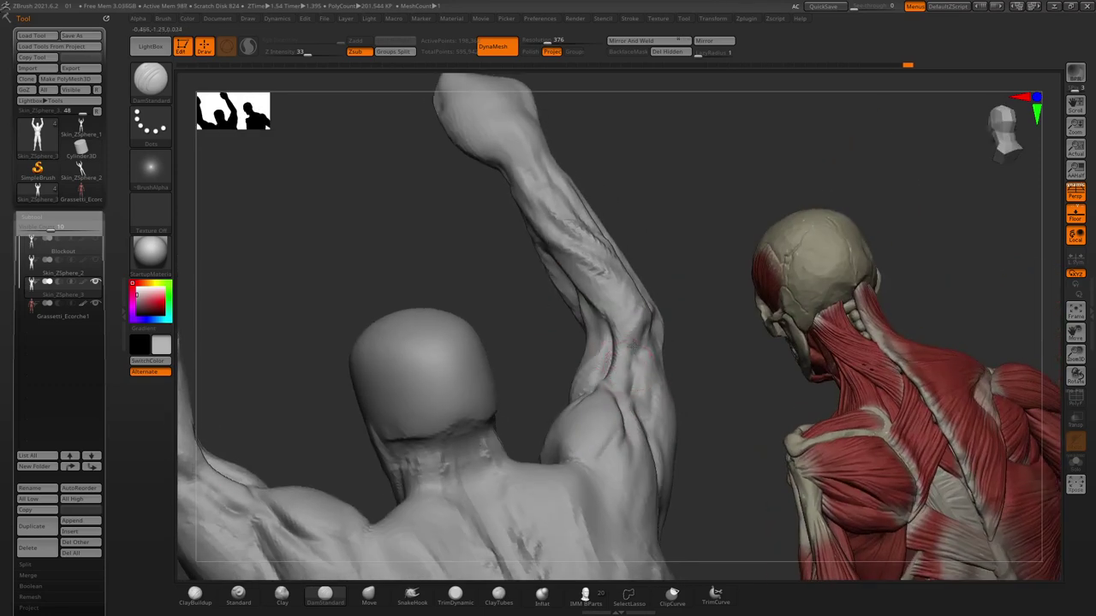
right_click_drag(551, 295, 624, 334)
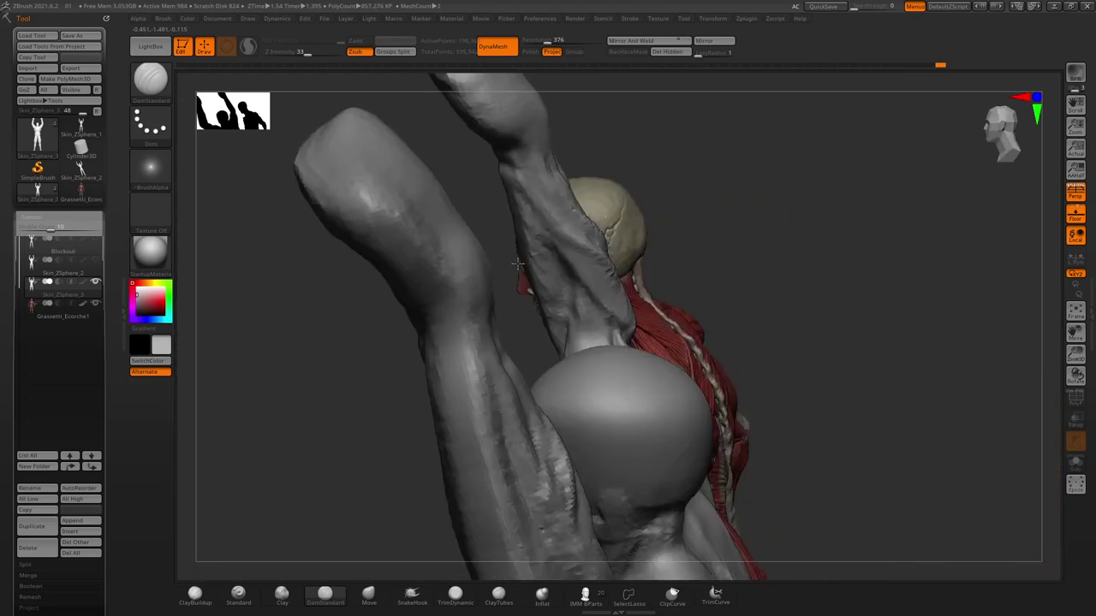
mouse_move(488, 260)
right_mouse_down()
mouse_move(494, 249)
mouse_move(597, 340)
right_mouse_up()
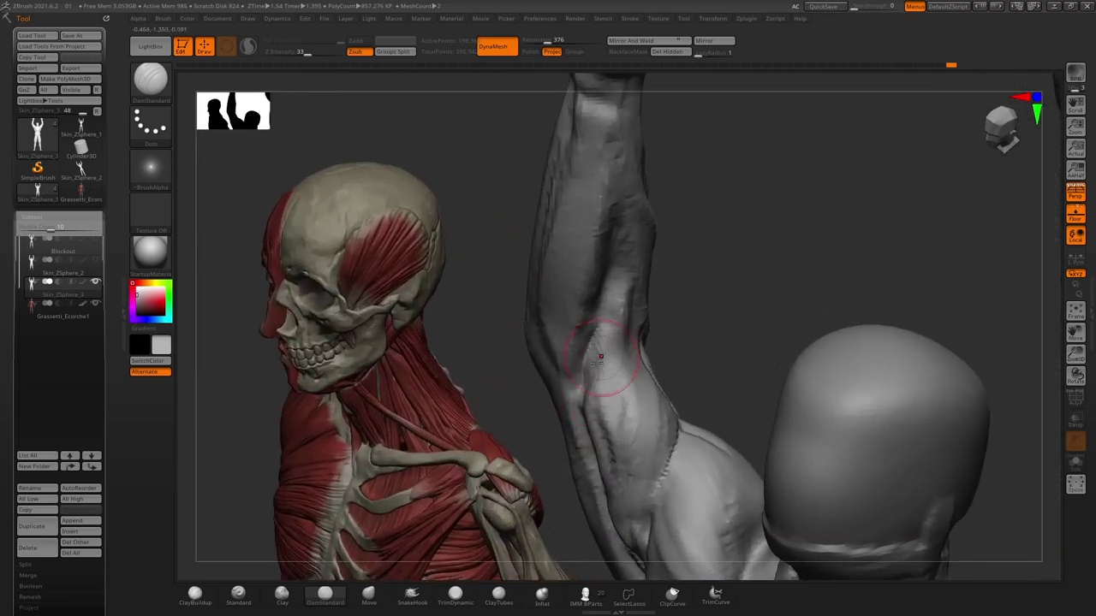
right_click_drag(589, 369, 604, 364)
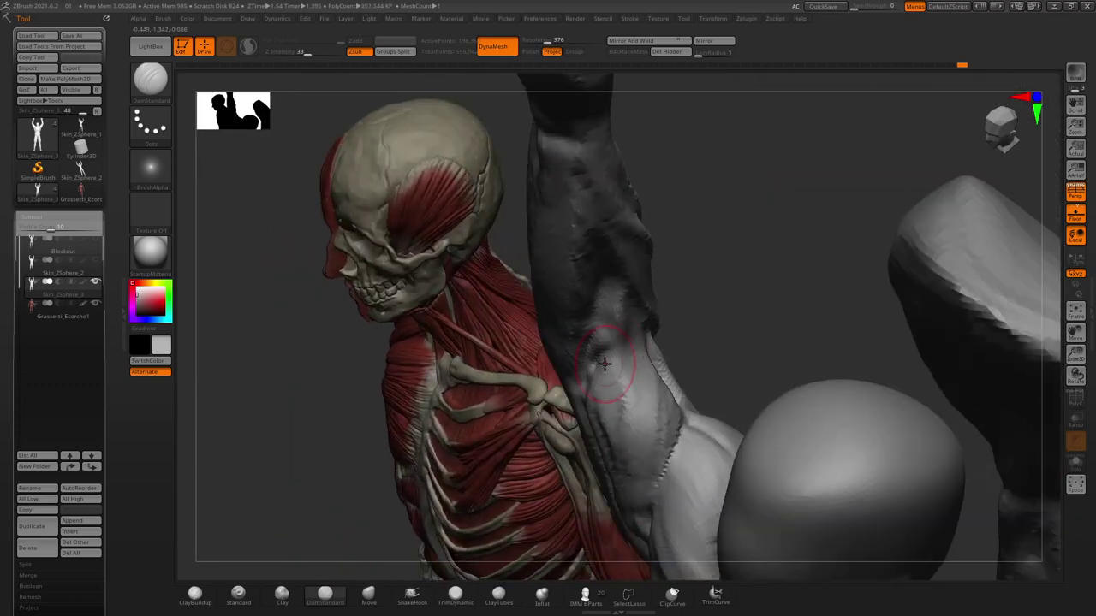
right_click_drag(671, 343, 622, 347)
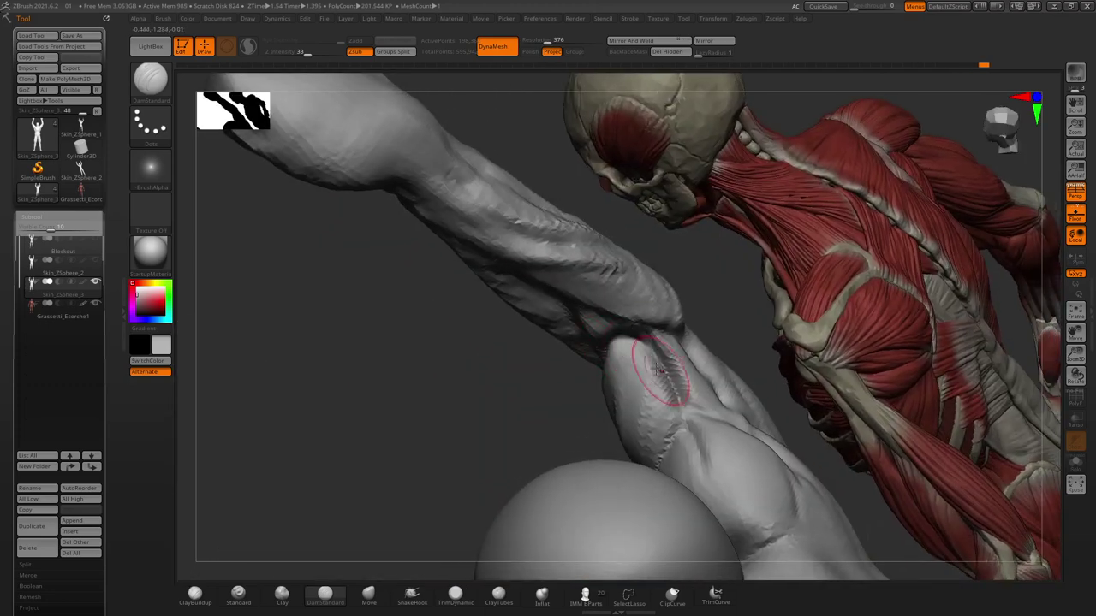
mouse_move(535, 387)
right_mouse_down()
mouse_move(607, 343)
mouse_move(512, 246)
mouse_move(502, 294)
mouse_move(470, 265)
mouse_move(659, 253)
right_mouse_up()
Load ClayBuildup and enlarge its Draw Size from the quick settings popup.
left_click(195, 592)
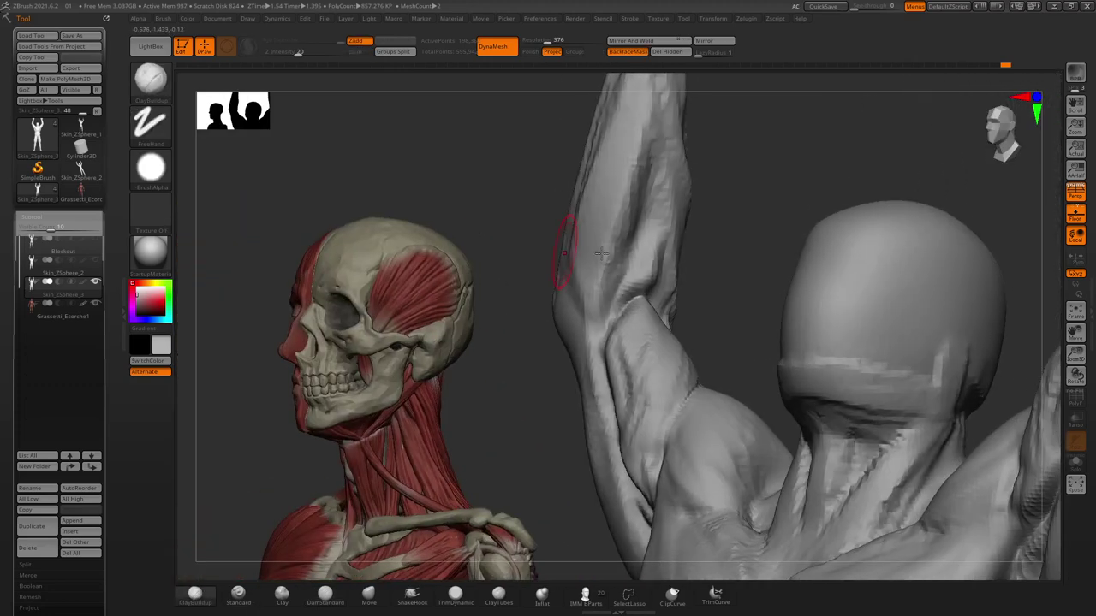
right_click(659, 259)
left_click_drag(662, 259, 652, 259)
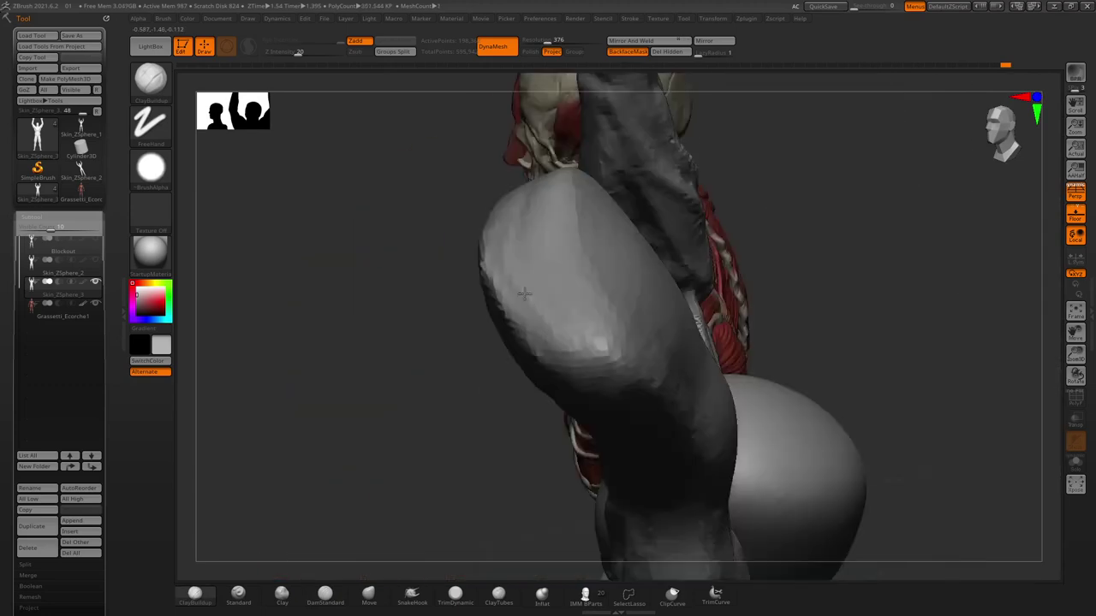
right_click_drag(556, 213, 525, 294)
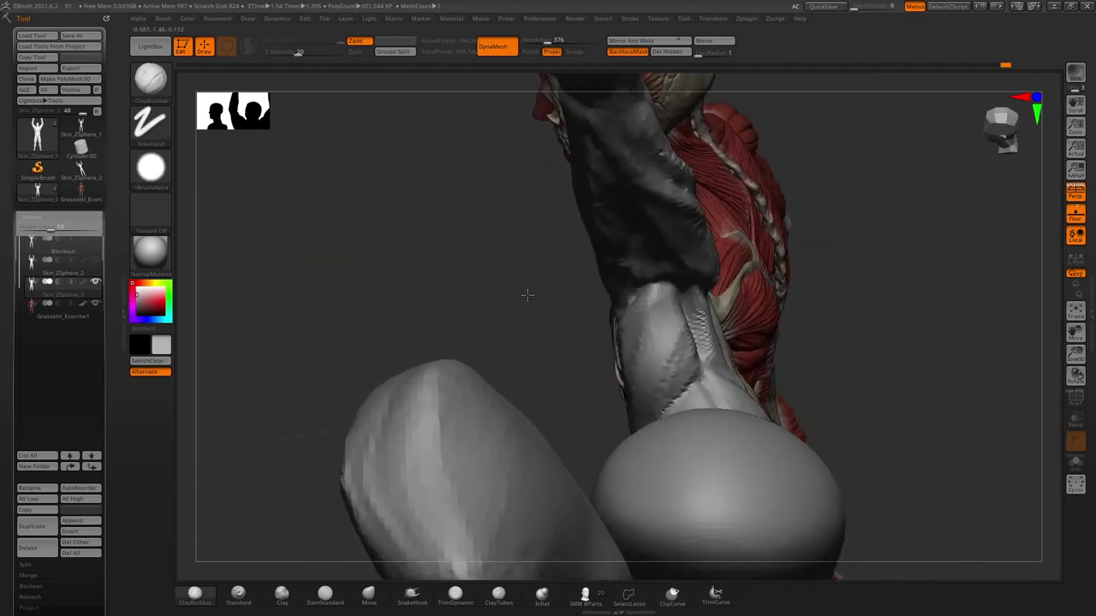
right_click(554, 271)
left_click_drag(555, 270, 582, 270)
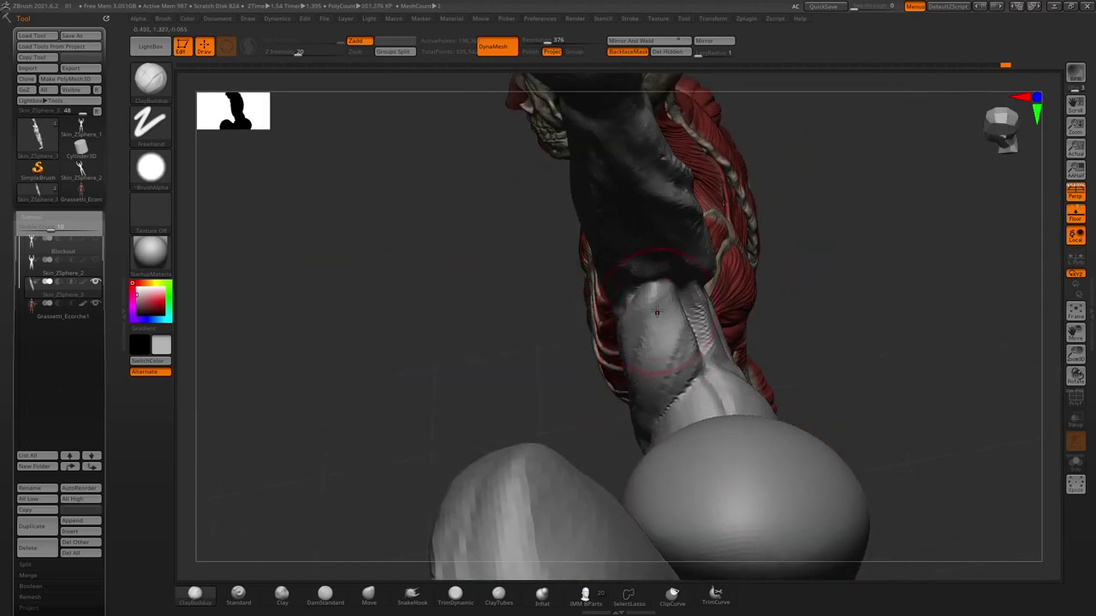
Build up the left arm's triceps and lat area under the raised arm.
right_click_drag(573, 299, 577, 318)
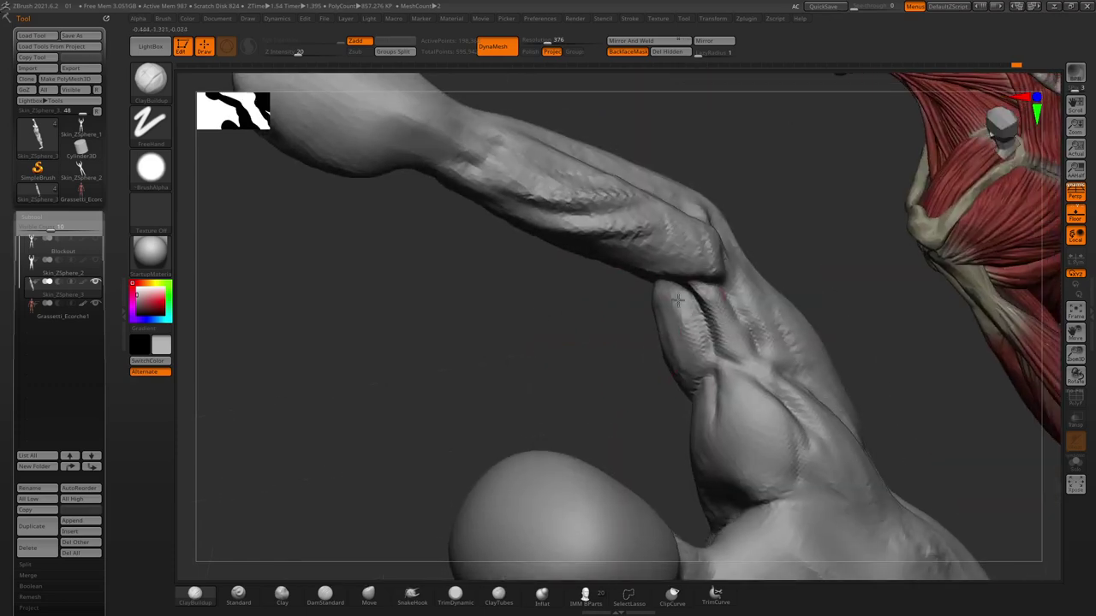
right_click_drag(631, 355, 668, 380)
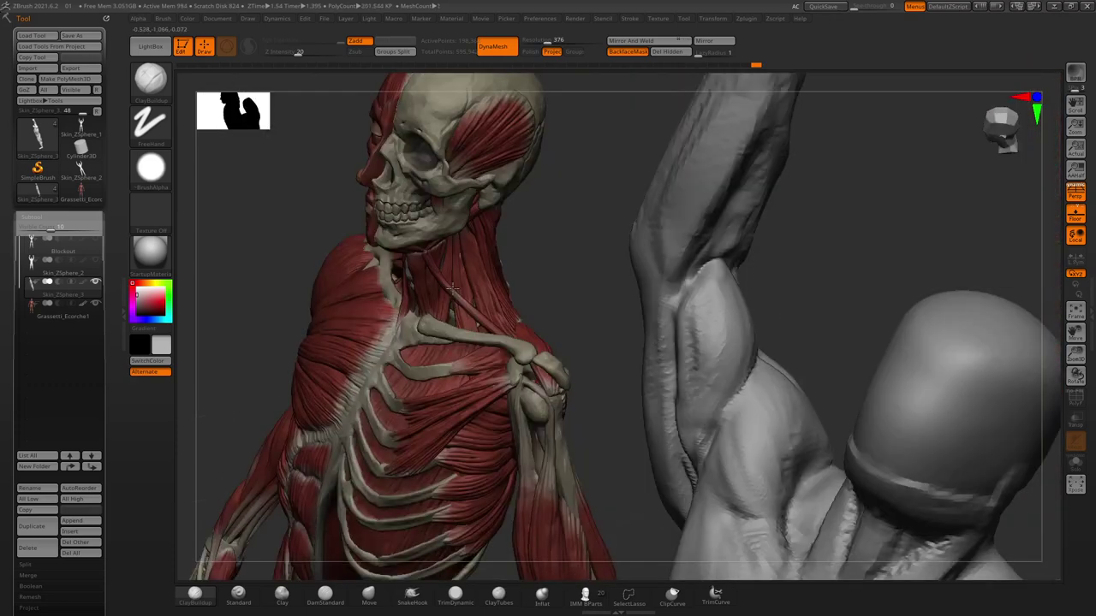
right_click_drag(697, 368, 656, 280)
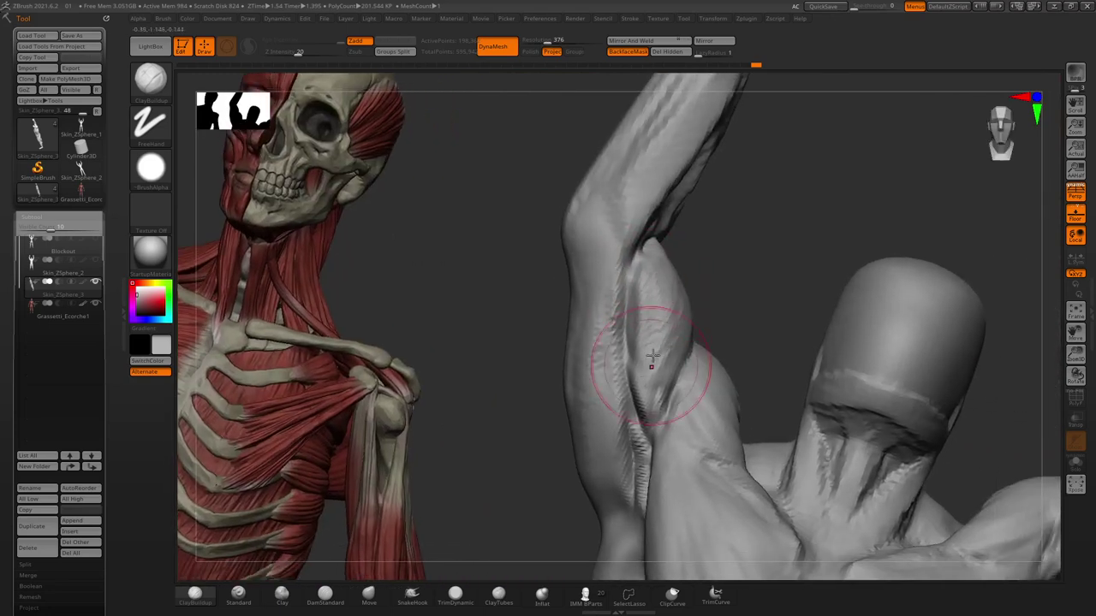
mouse_move(705, 322)
right_mouse_down()
mouse_move(577, 220)
mouse_move(614, 223)
mouse_move(629, 277)
mouse_move(656, 237)
mouse_move(642, 301)
mouse_move(656, 243)
mouse_move(650, 264)
right_mouse_up()
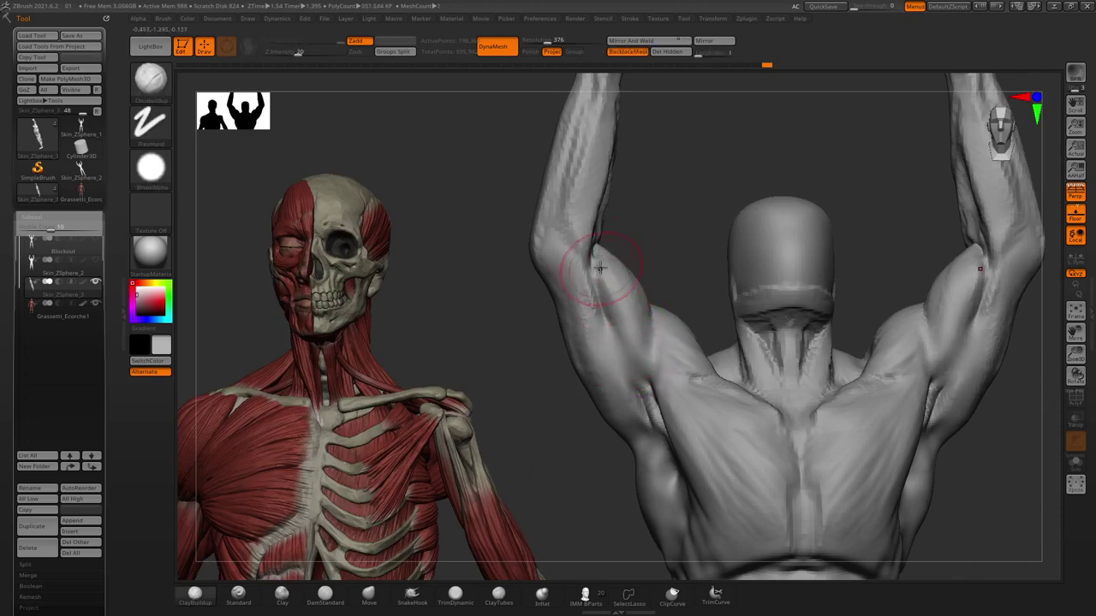
left_click_drag(605, 272, 642, 368)
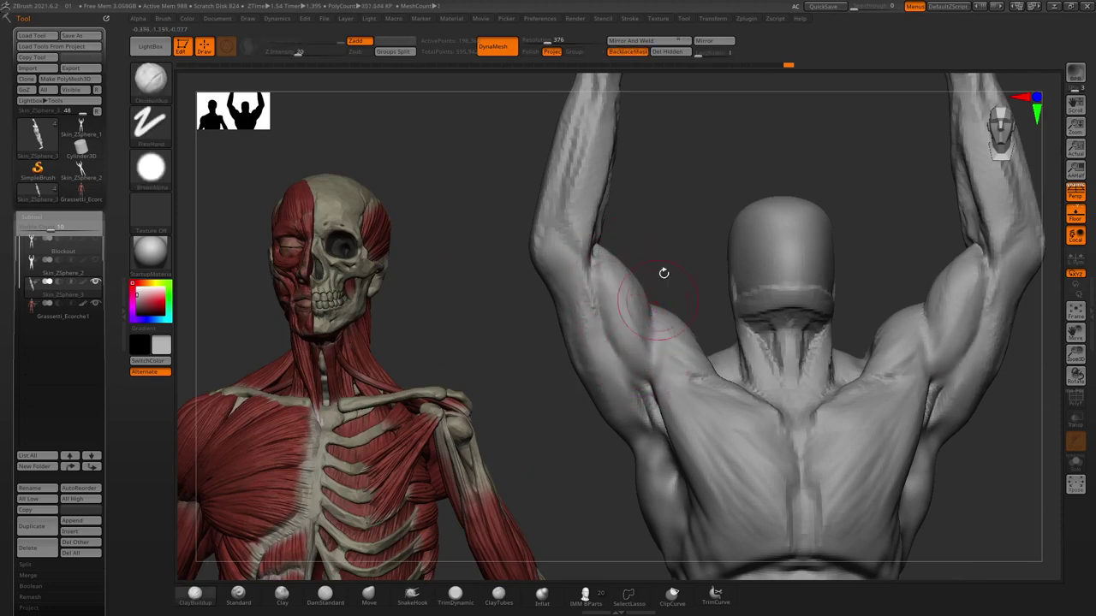
mouse_move(663, 272)
right_mouse_down()
mouse_move(640, 296)
mouse_move(642, 242)
right_mouse_up()
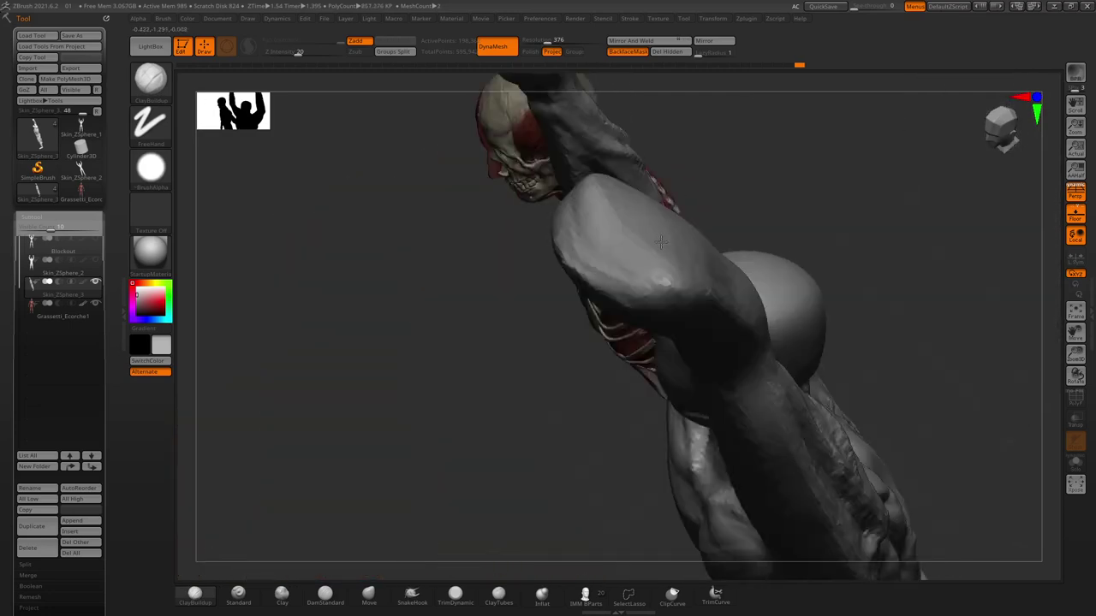
Turn the back toward the camera and adjust the ClayBuildup brush settings.
right_click_drag(737, 176, 734, 196)
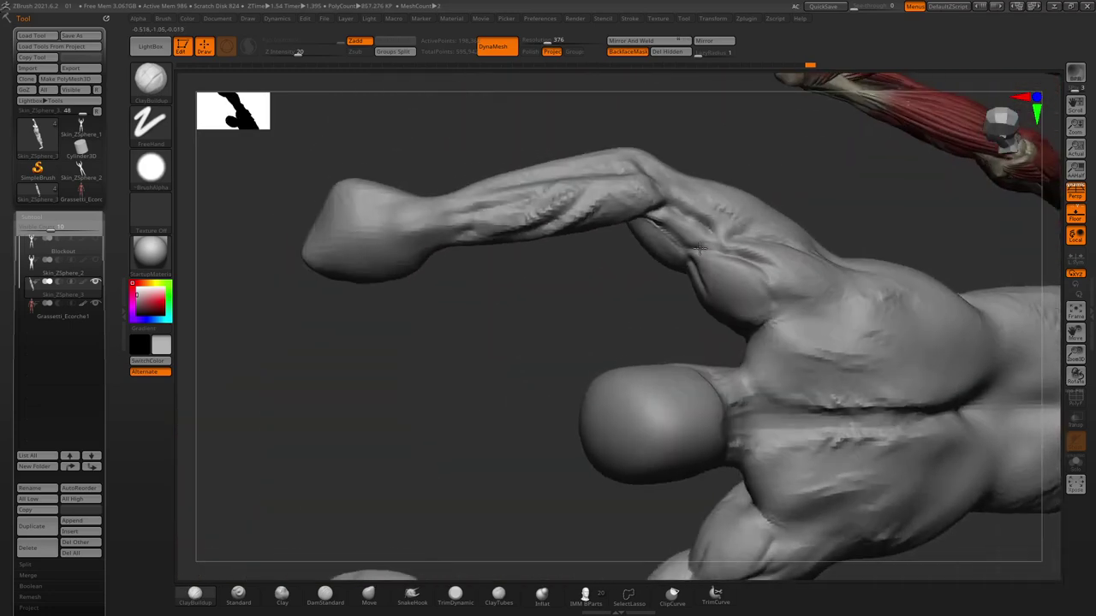
key("space")
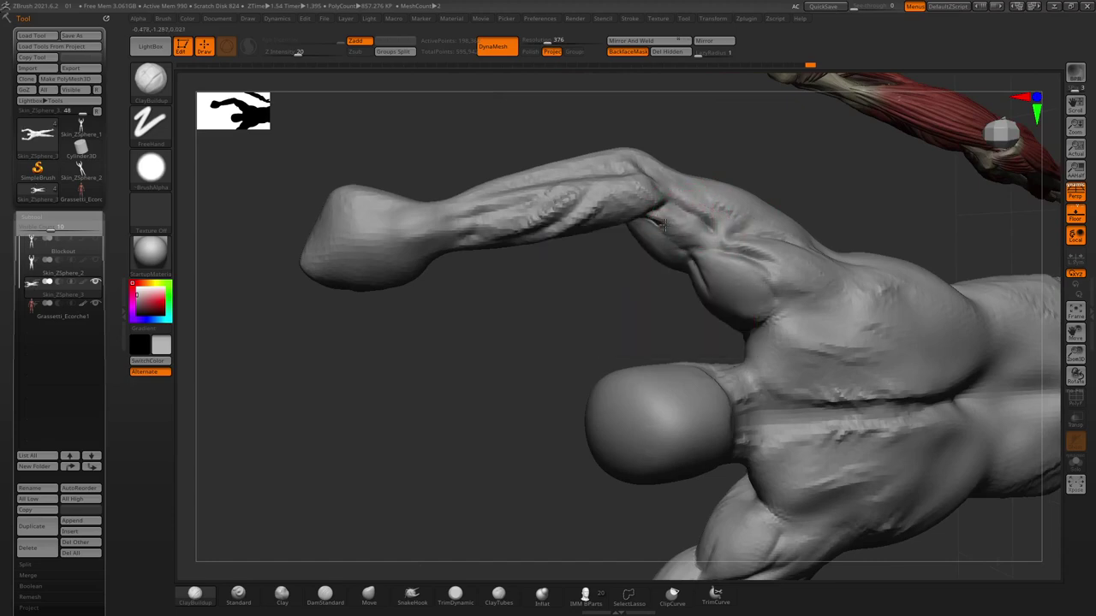
right_click_drag(679, 221, 660, 226)
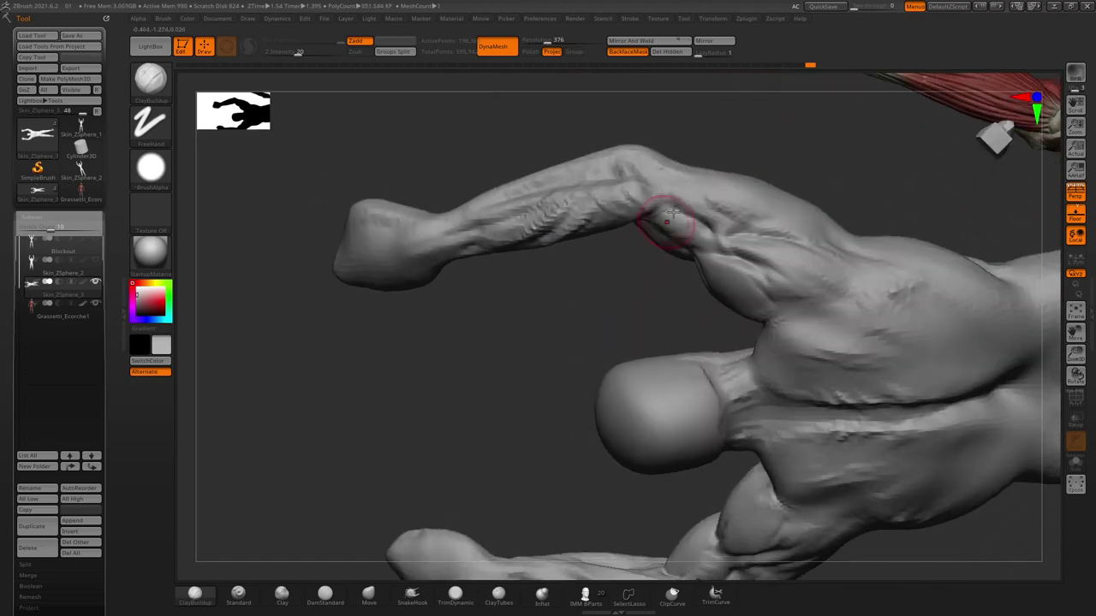
key("space")
mouse_move(589, 224)
right_mouse_down()
mouse_move(622, 169)
mouse_move(502, 242)
mouse_move(527, 316)
mouse_move(477, 414)
mouse_move(506, 411)
mouse_move(584, 169)
right_mouse_up()
right_click(584, 169)
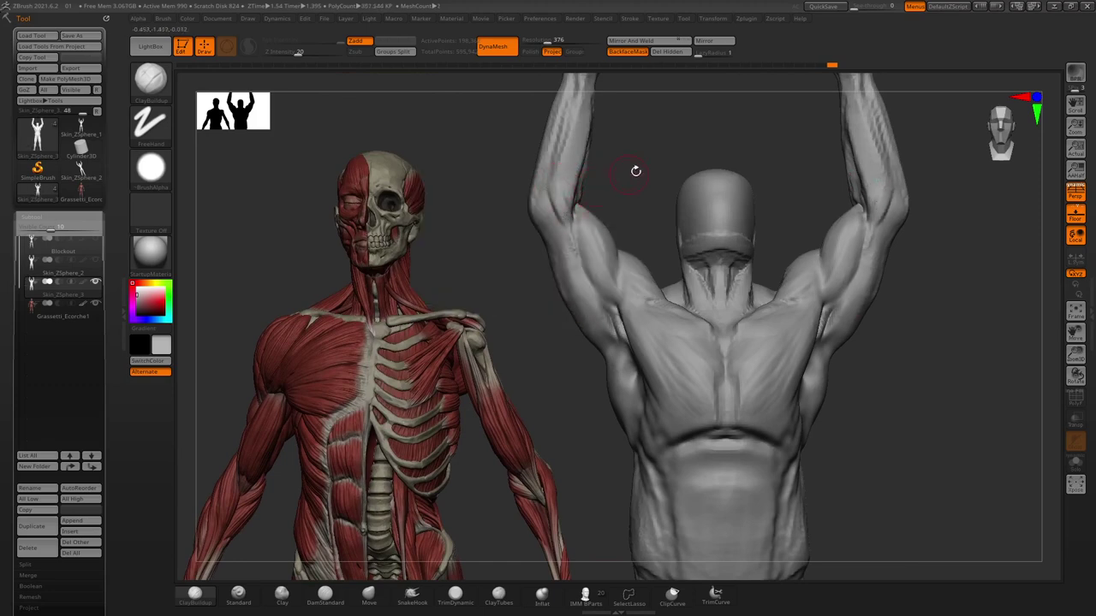
Re-sculpt the elbow and upper arm creases, then zoom back out to both figures.
right_click_drag(635, 171, 550, 189)
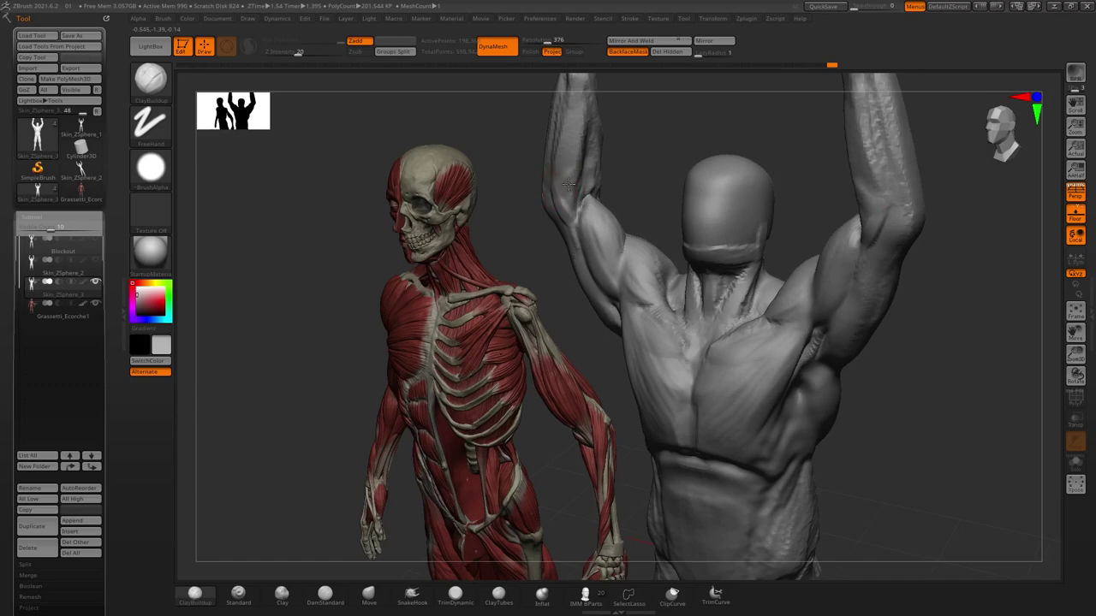
right_click_drag(640, 187, 567, 199)
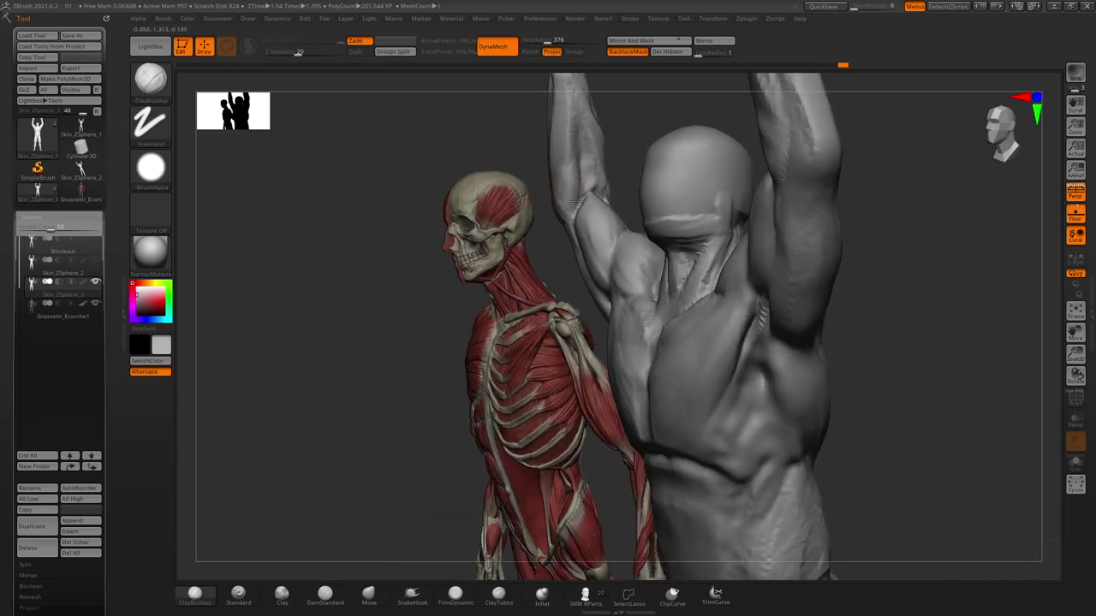
right_click_drag(514, 147, 540, 193)
scroll(557, 129, "up", 5)
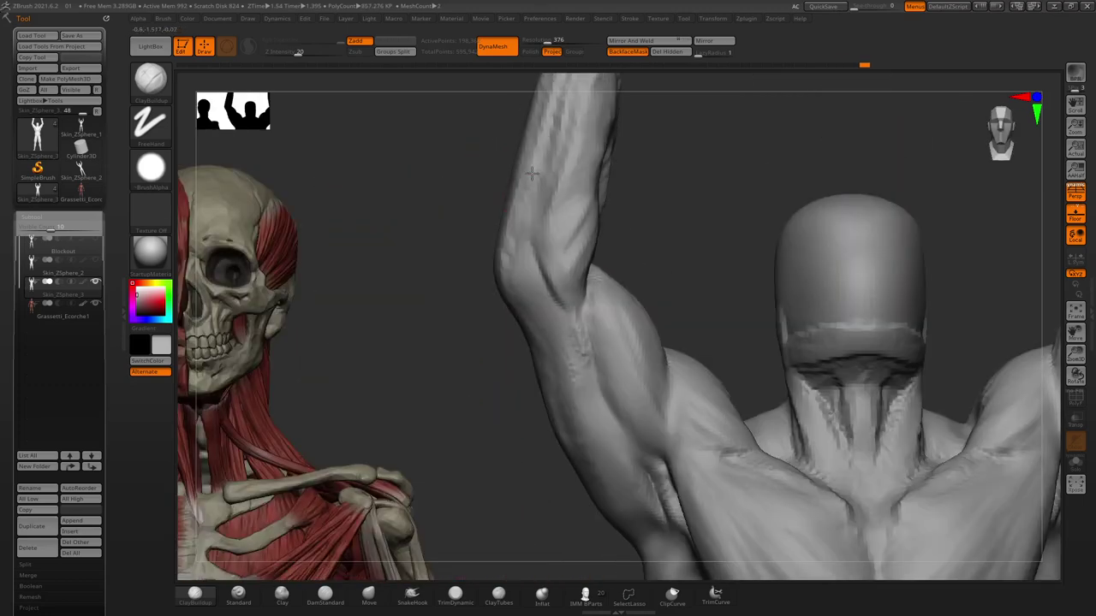
left_click_drag(565, 219, 539, 274)
left_click_drag(556, 231, 570, 310)
scroll(554, 276, "down", 3)
Frame the grey figure's torso and pelvis, then deepen the crease along the hip and abdomen.
scroll(548, 265, "down", 4)
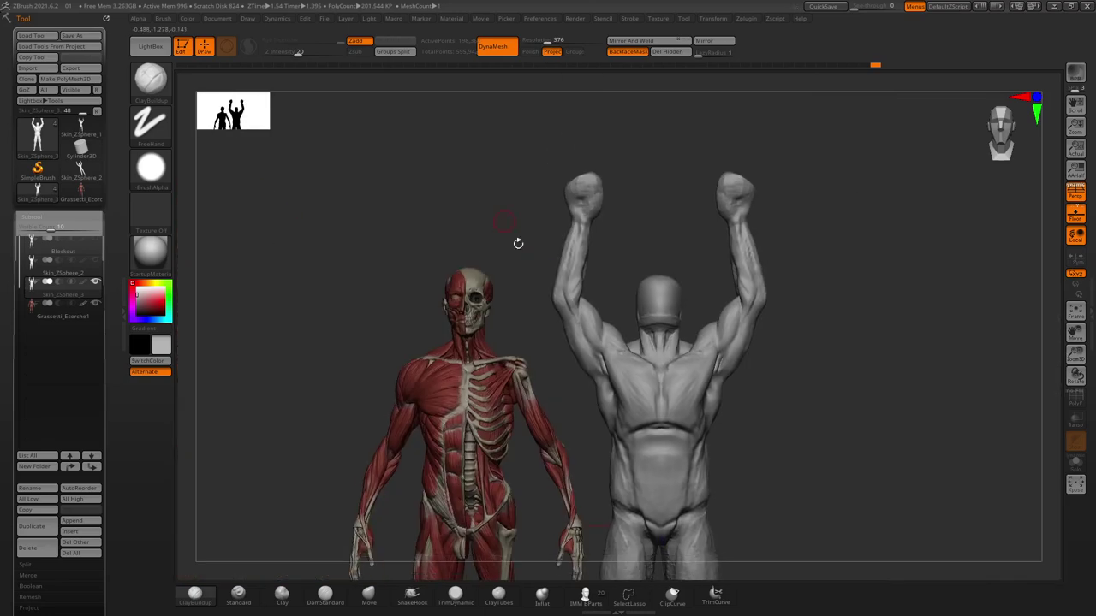
right_click_drag(516, 242, 500, 231, "alt")
scroll(514, 233, "up", 2)
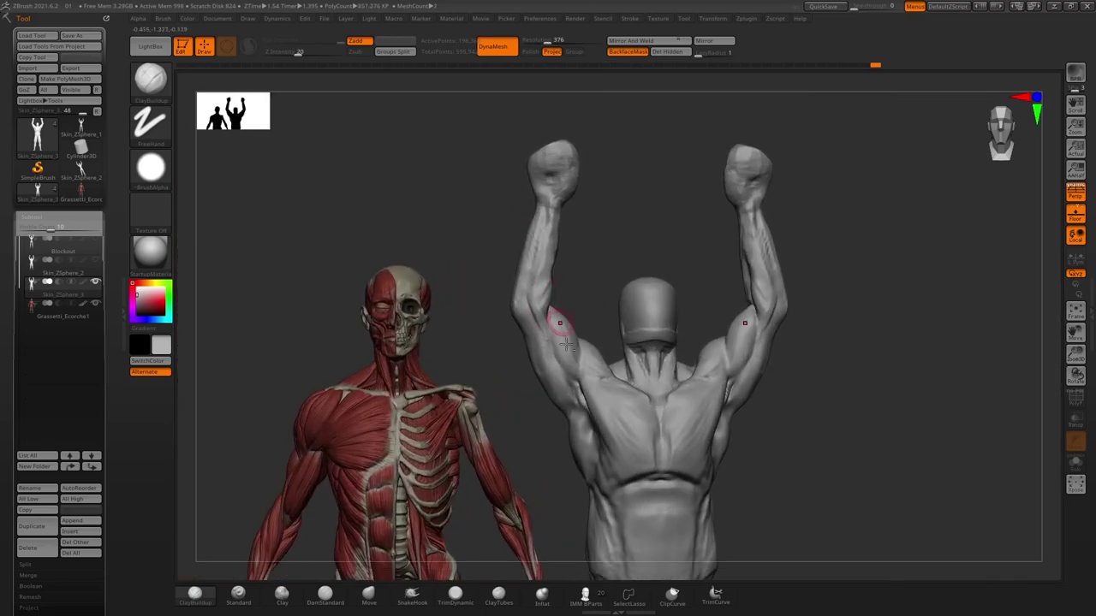
scroll(531, 237, "up", 2)
scroll(543, 238, "up", 2)
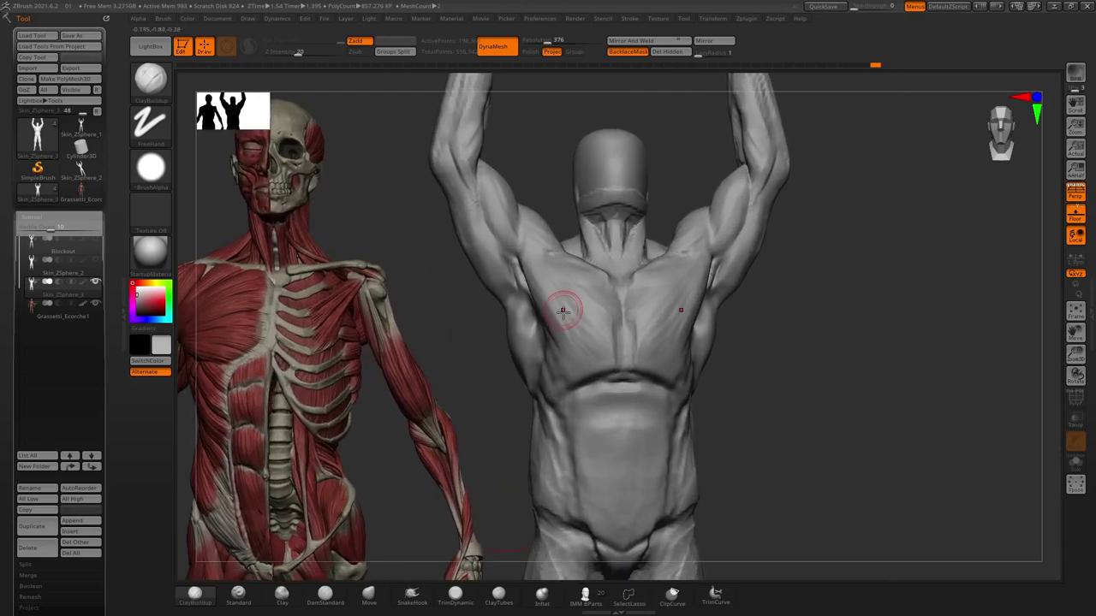
scroll(562, 305, "up", 2)
mouse_move(556, 326)
right_mouse_down("alt")
mouse_move(538, 351)
mouse_move(587, 301)
right_mouse_up("alt")
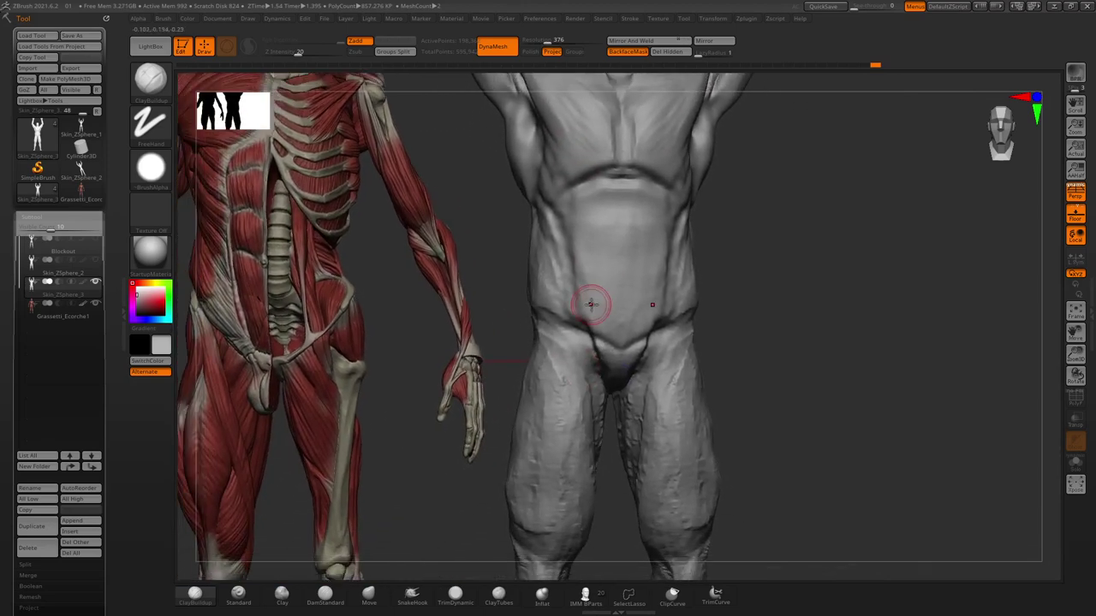
key("space")
right_click_drag(706, 366, 655, 362)
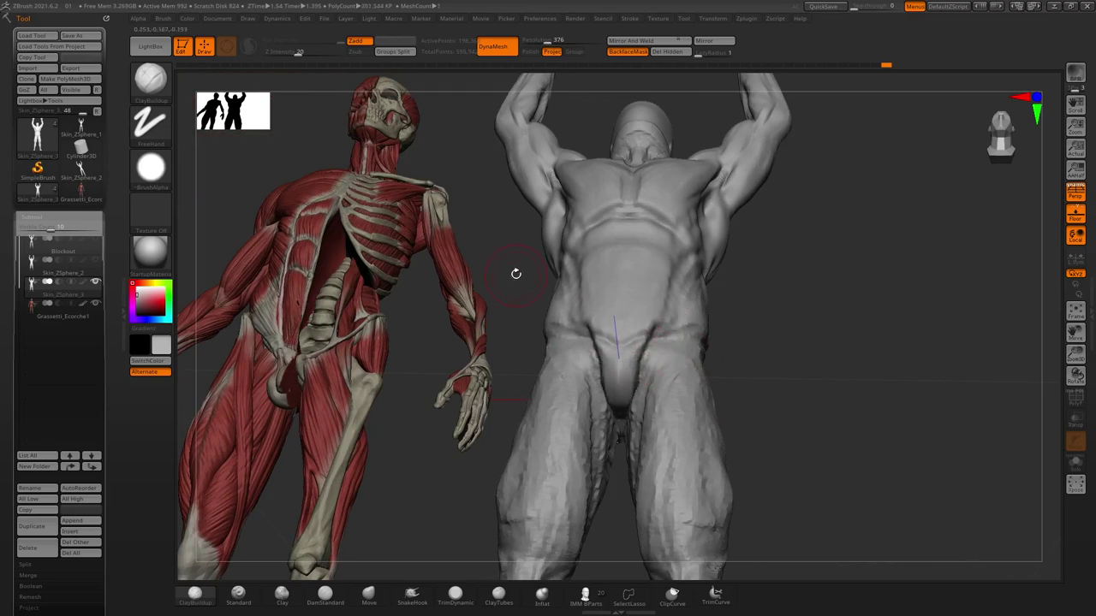
right_click_drag(515, 273, 605, 341)
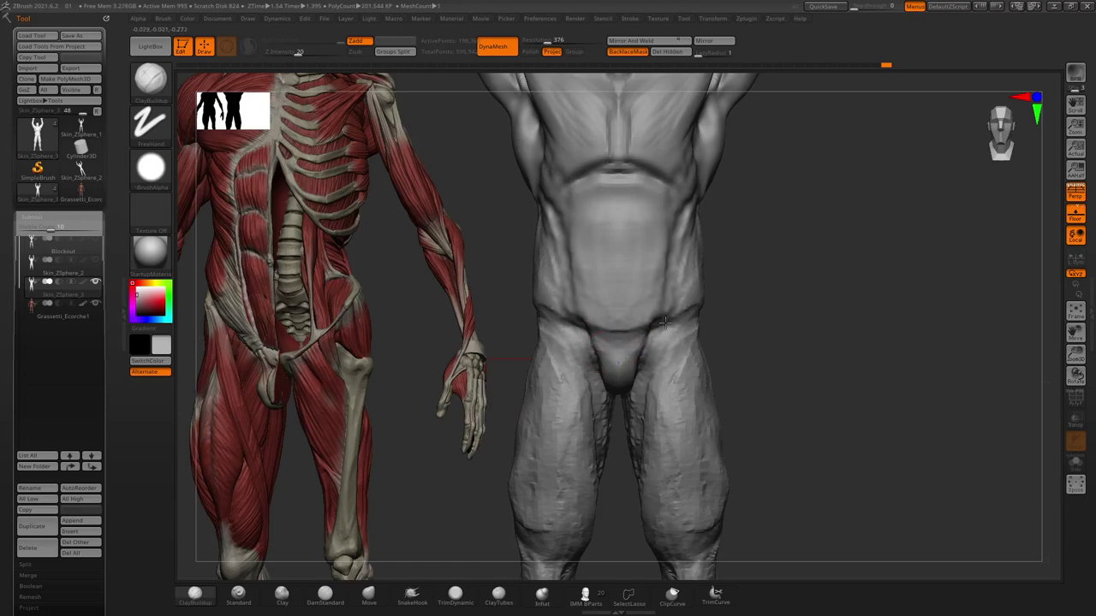
right_click_drag(638, 370, 742, 334)
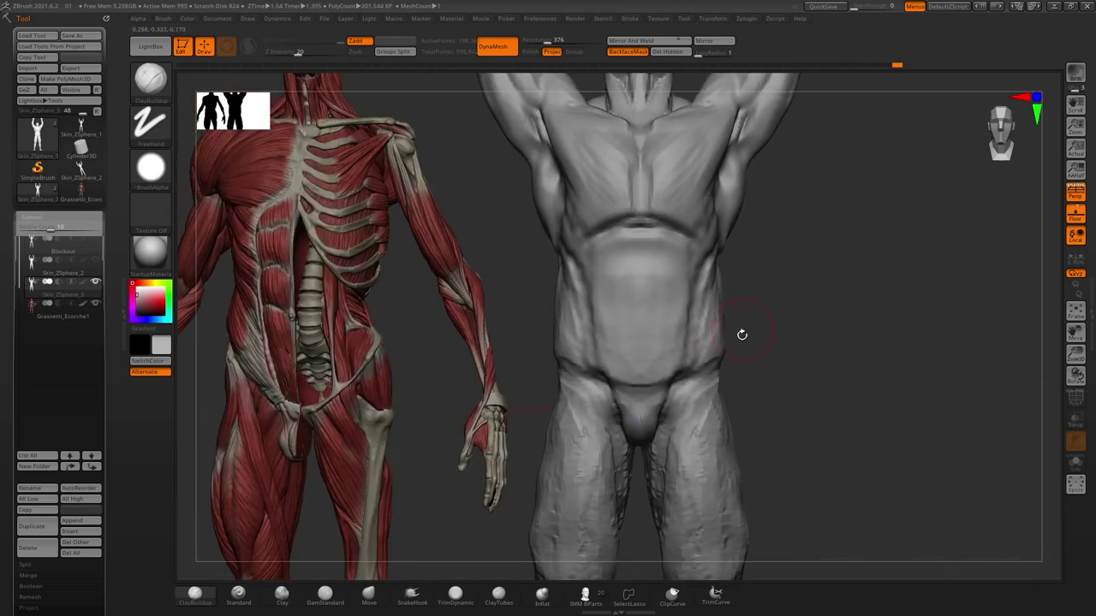
left_click_drag(713, 307, 692, 365)
Carve the oblique crease above the hip and add a subtle crease to the torso.
mouse_move(711, 346)
right_mouse_down()
mouse_move(719, 313)
mouse_move(692, 311)
right_mouse_up()
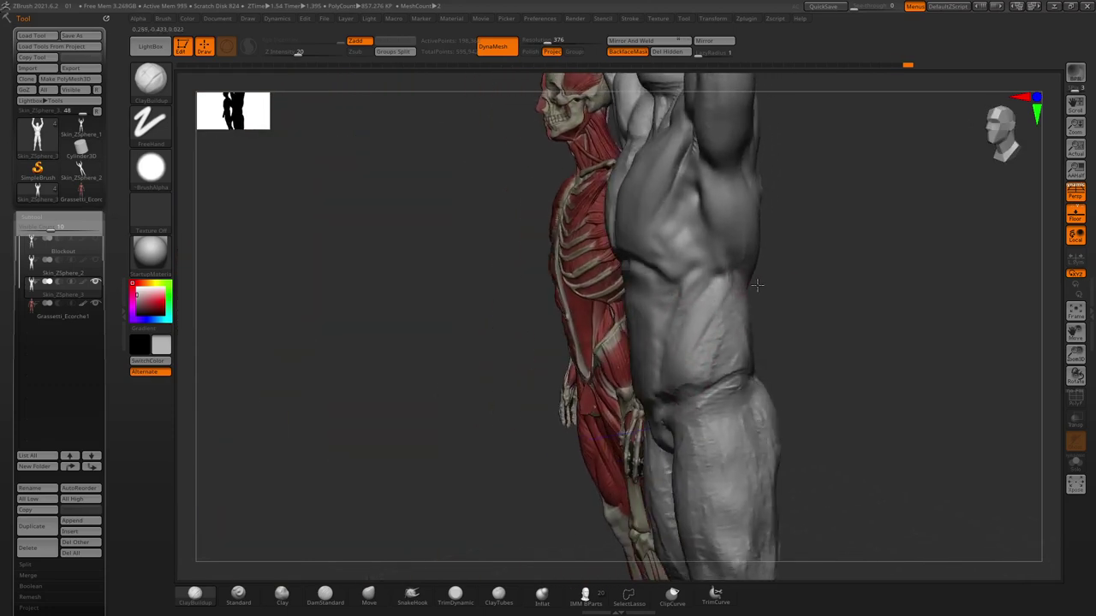
left_click_drag(690, 353, 699, 387)
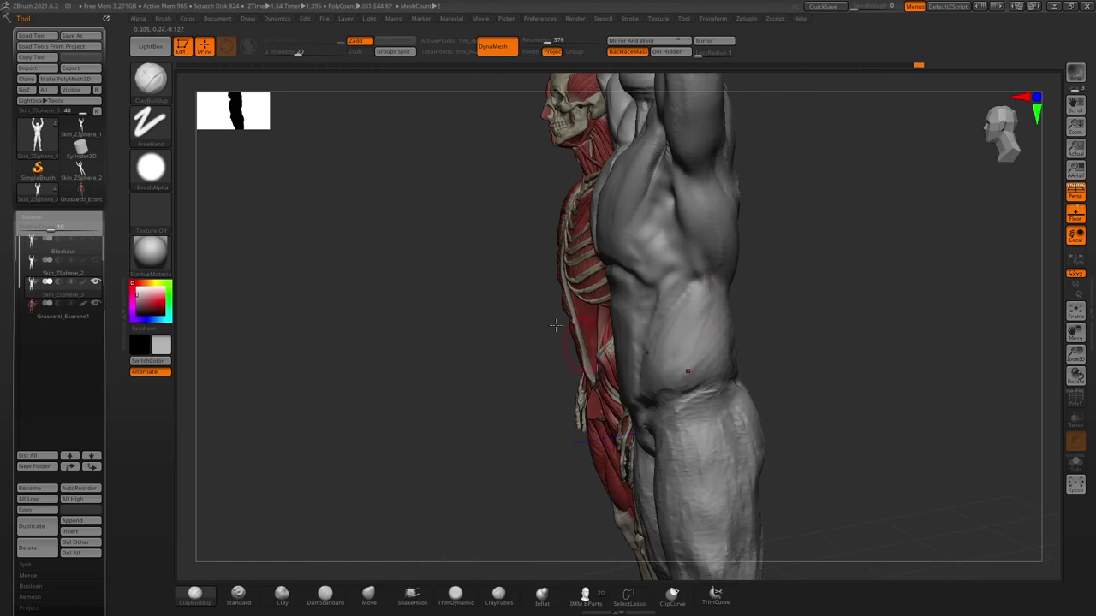
right_click_drag(710, 342, 693, 394, "shift")
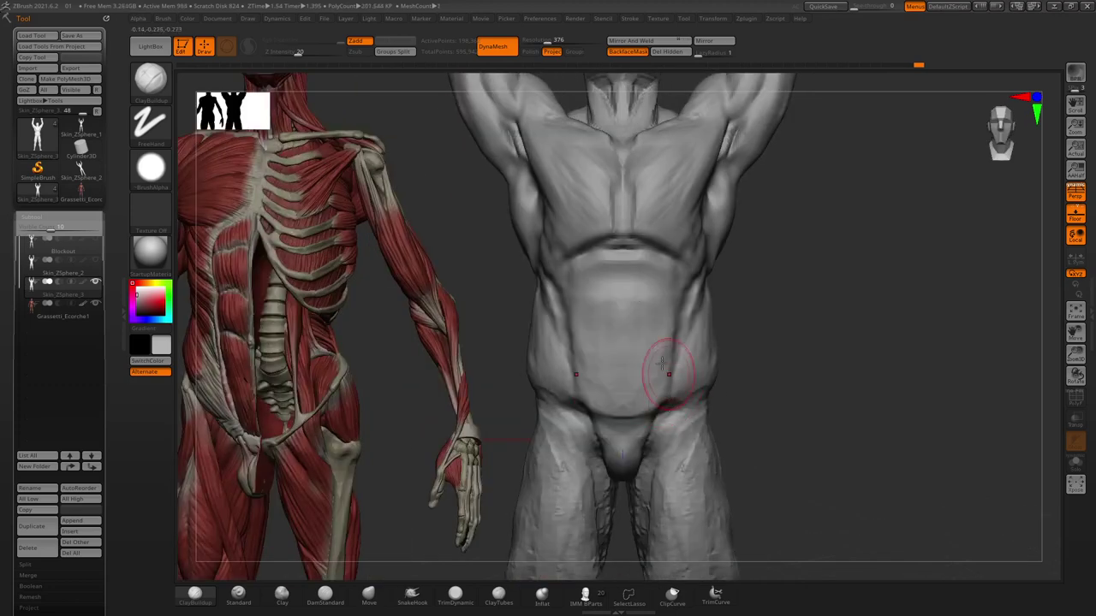
right_click_drag(733, 306, 718, 296)
left_click_drag(717, 294, 719, 292)
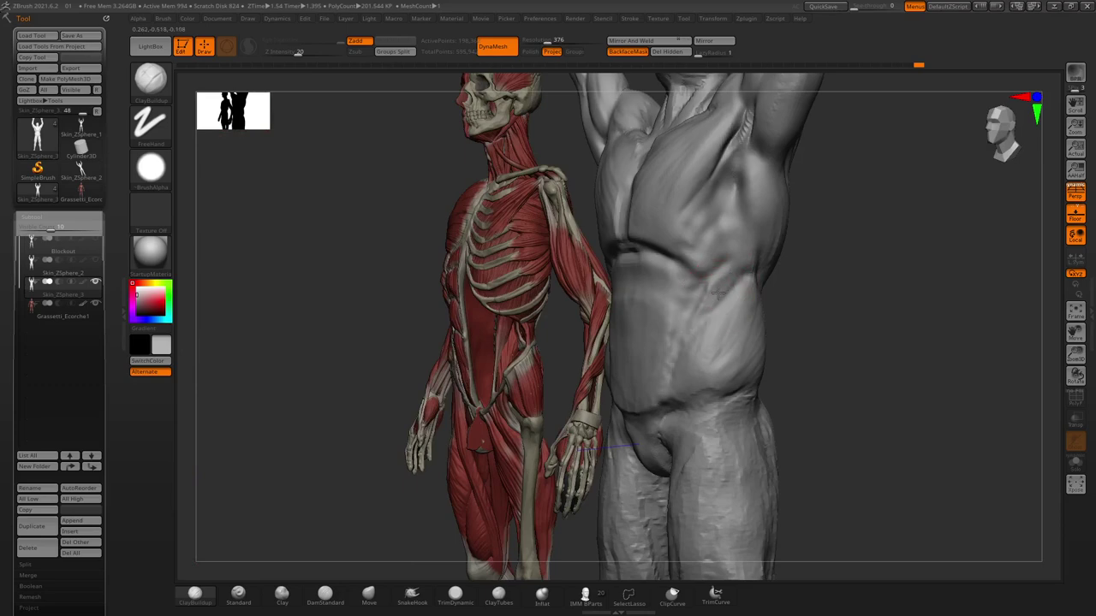
Lower the brush Draw Size, then reframe frontally and move in on the legs.
right_click_drag(562, 250, 642, 453)
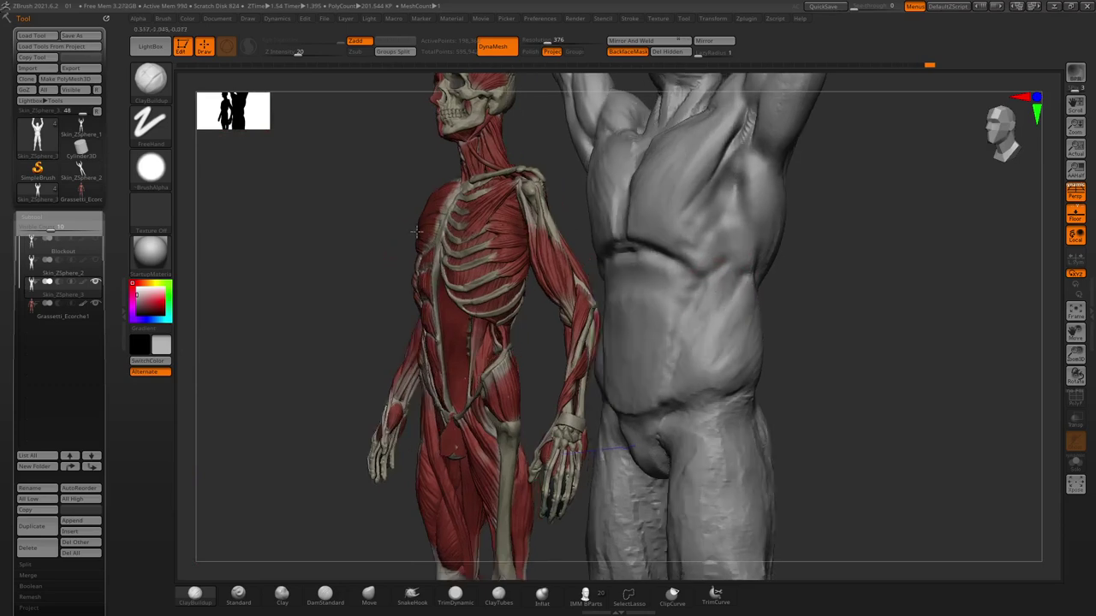
left_click_drag(543, 285, 619, 351)
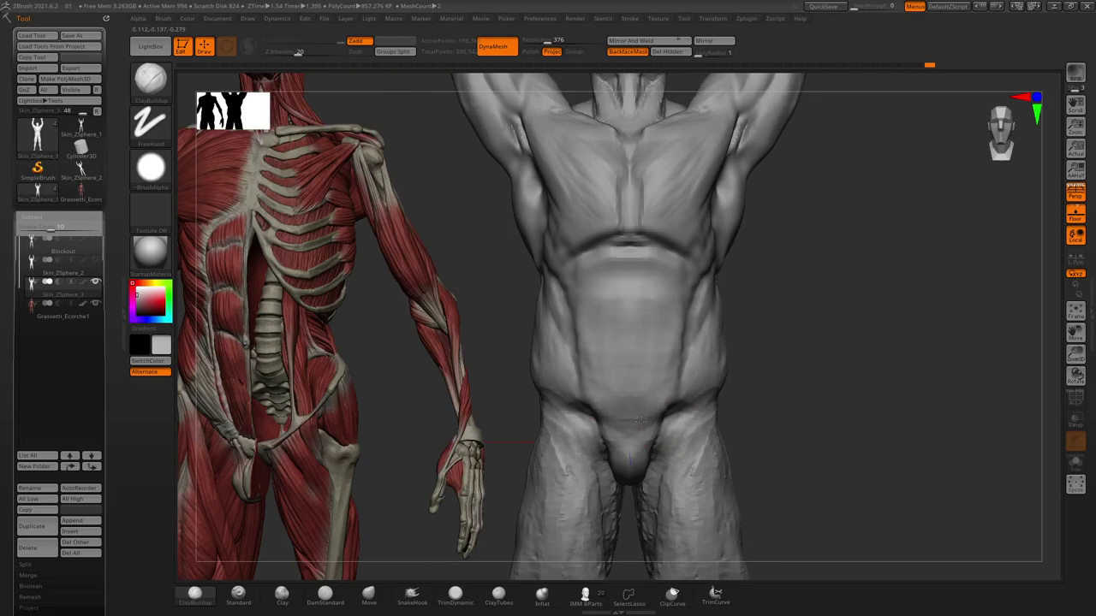
mouse_move(648, 379)
right_mouse_down()
mouse_move(679, 394)
mouse_move(655, 390)
right_mouse_up()
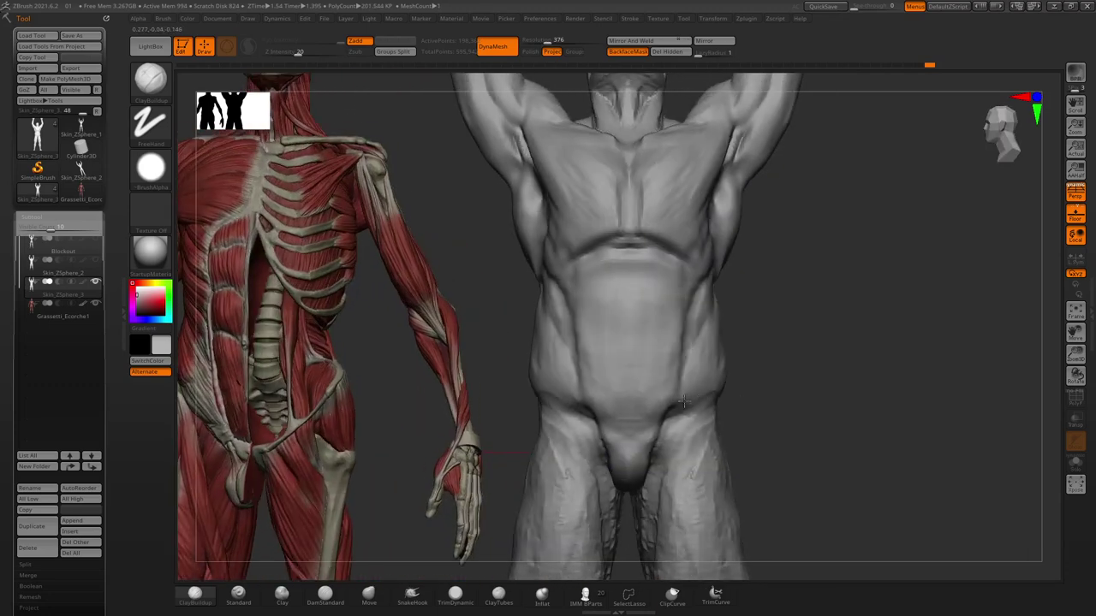
mouse_move(713, 423)
right_mouse_down()
mouse_move(608, 391)
mouse_move(607, 362)
right_mouse_up()
key("space")
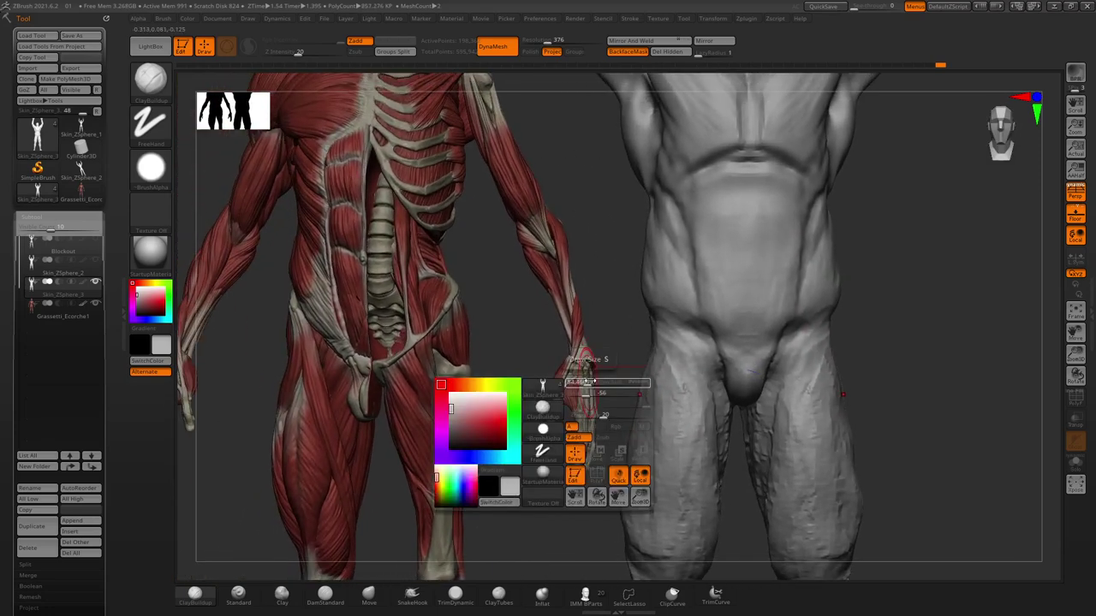
left_click_drag(586, 383, 580, 382)
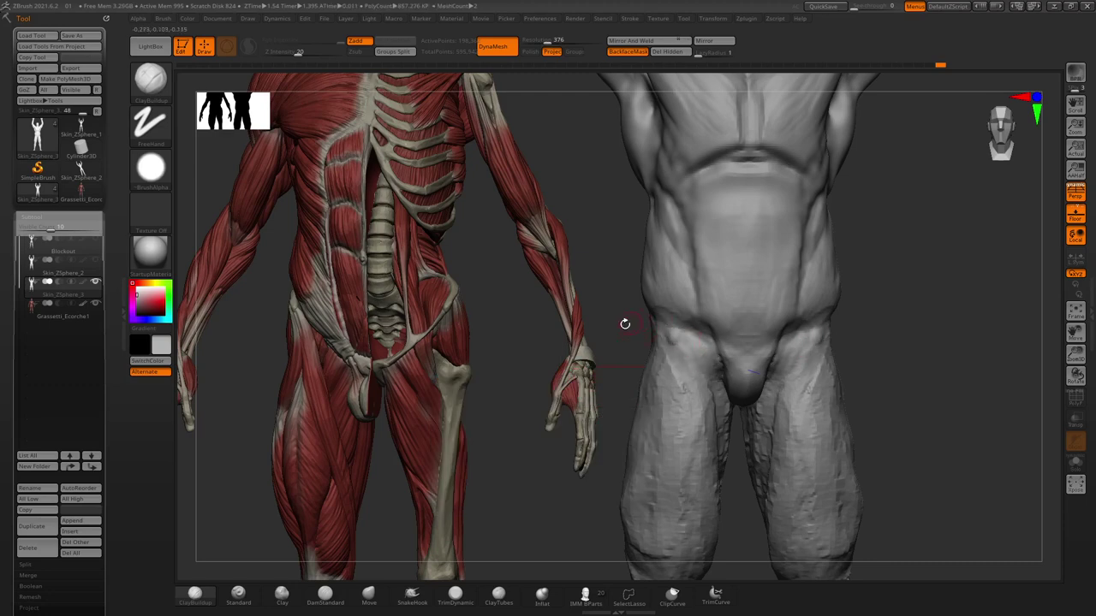
left_click_drag(625, 323, 561, 341)
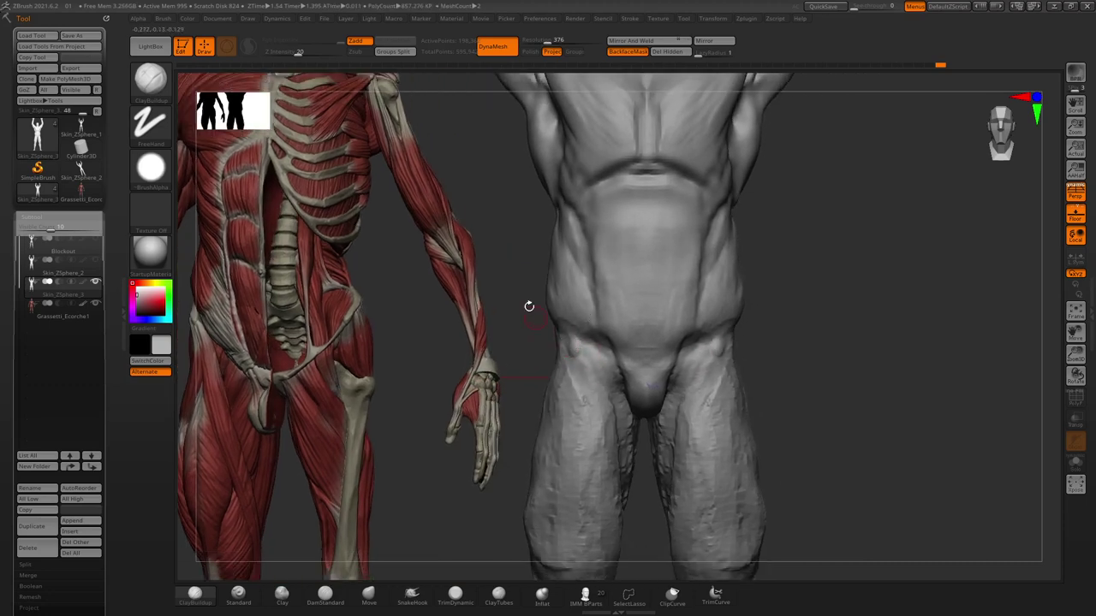
left_click_drag(529, 305, 570, 345)
mouse_move(499, 293)
left_mouse_down()
mouse_move(484, 276)
mouse_move(603, 346)
left_mouse_up()
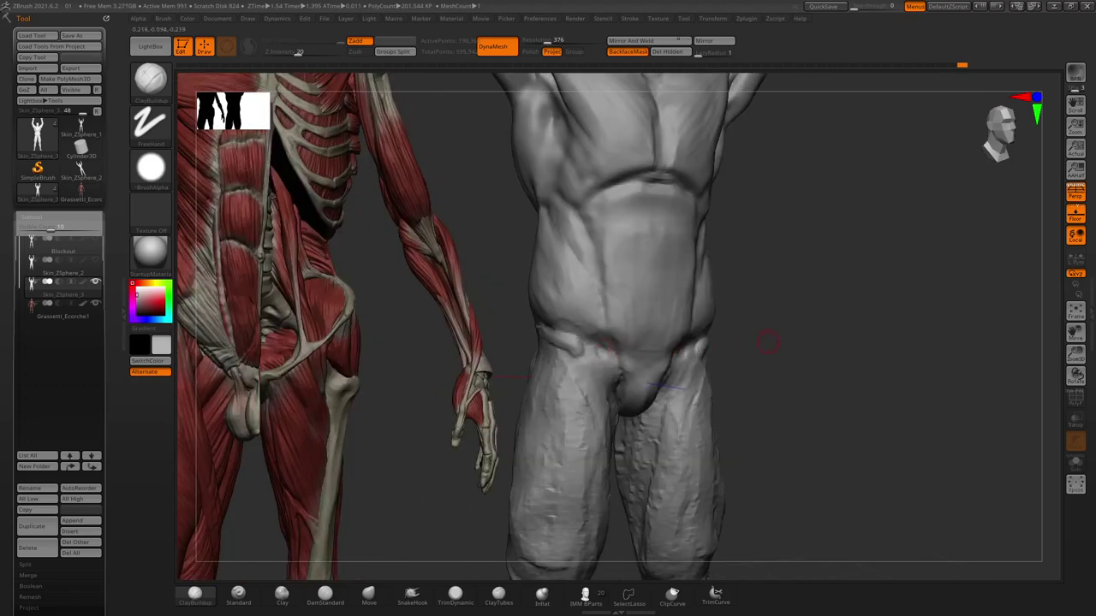
left_click_drag(765, 227, 552, 316)
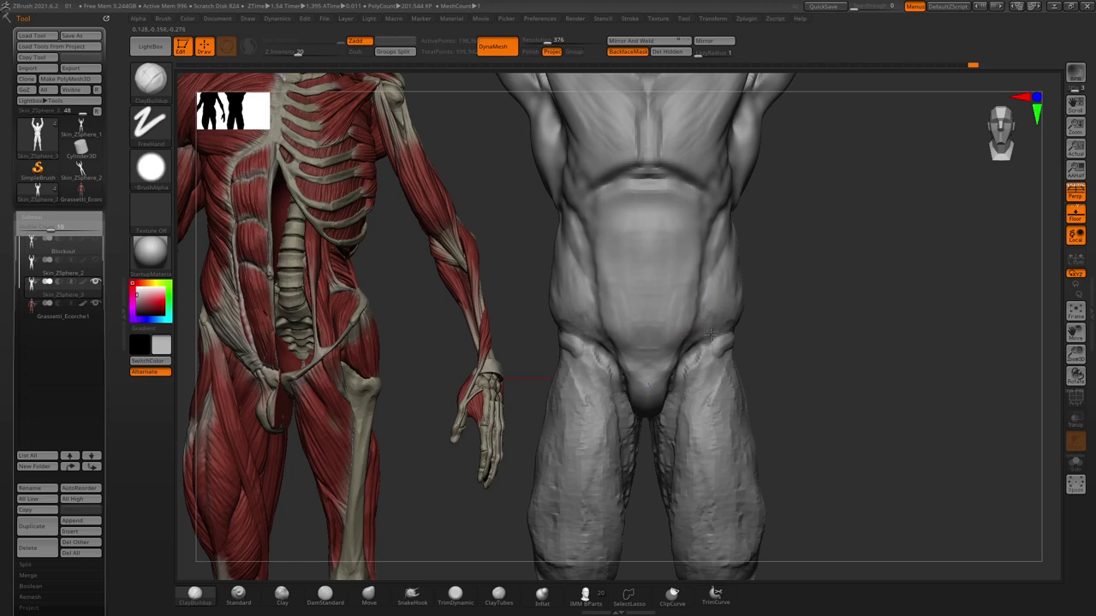
right_click_drag(644, 415, 548, 462, "ctrl")
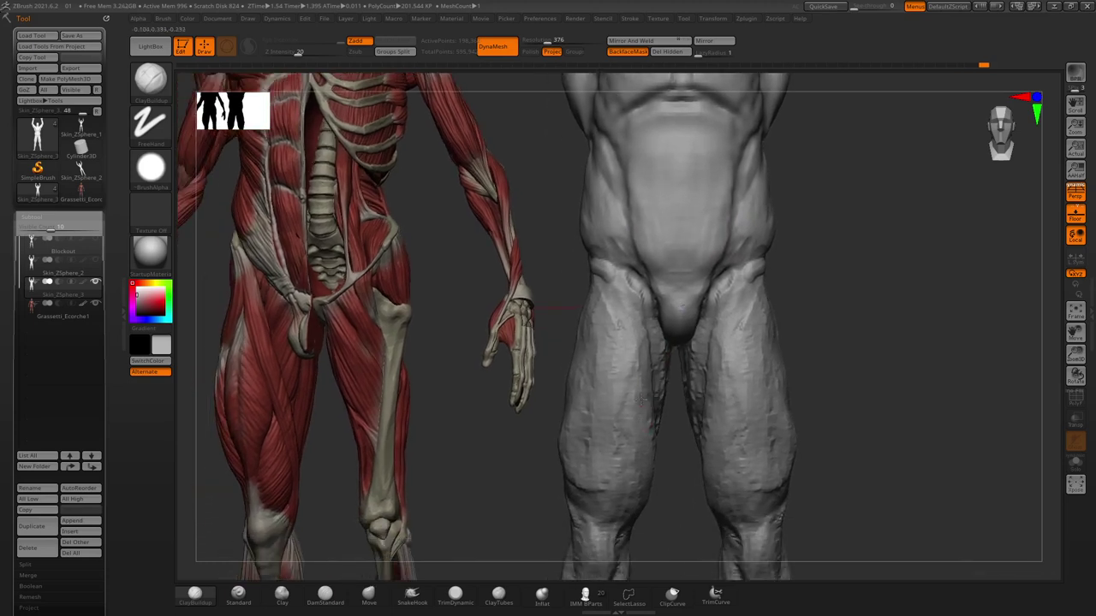
Select the DamStandard brush and orbit to a three-quarter view of the legs.
left_click(325, 593)
left_click_drag(417, 510, 401, 480, "alt")
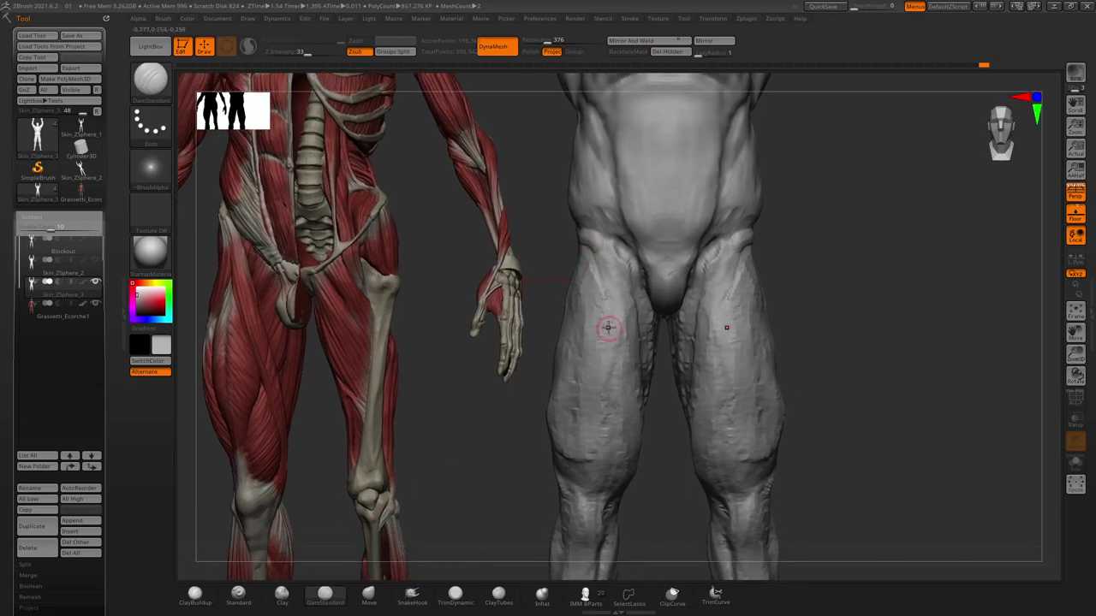
mouse_move(571, 489)
right_mouse_down()
mouse_move(553, 435)
mouse_move(626, 504)
right_mouse_up()
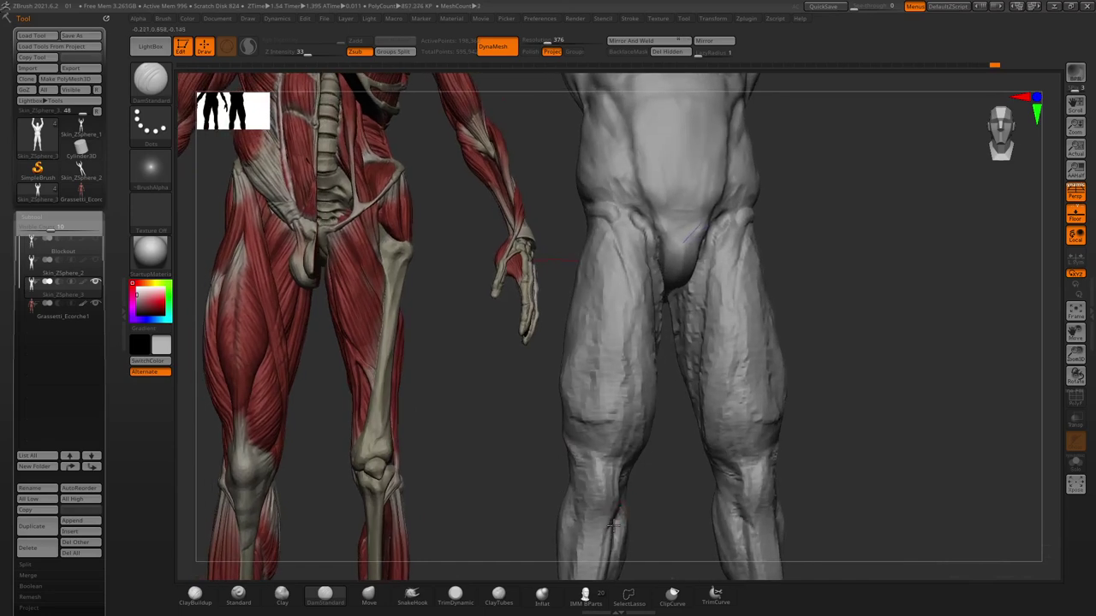
right_click_drag(541, 482, 577, 504)
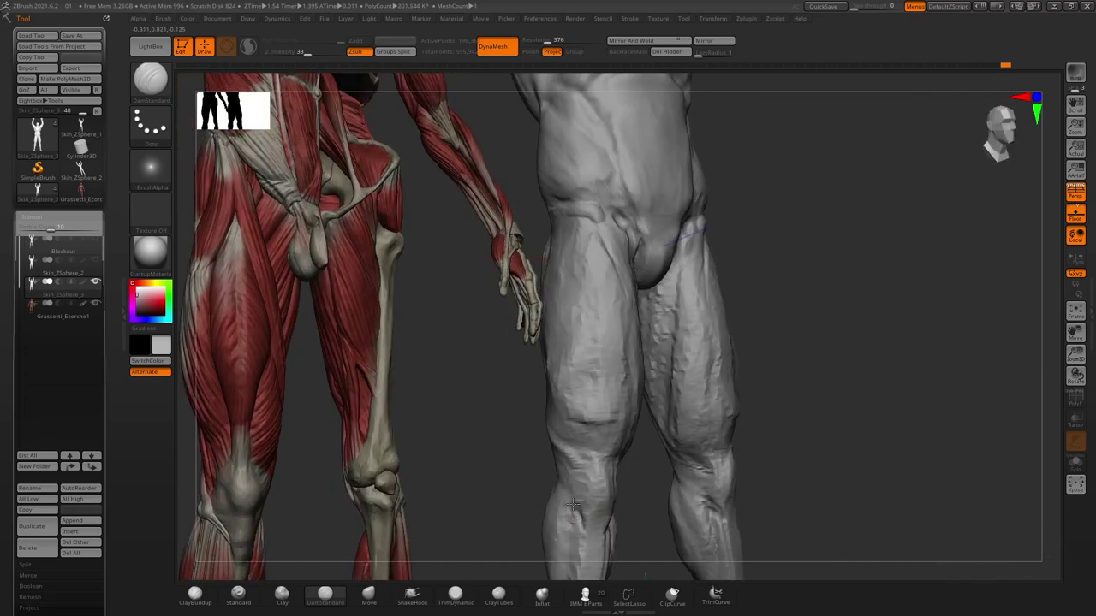
mouse_move(645, 576)
right_mouse_down()
mouse_move(497, 428)
mouse_move(629, 506)
right_mouse_up()
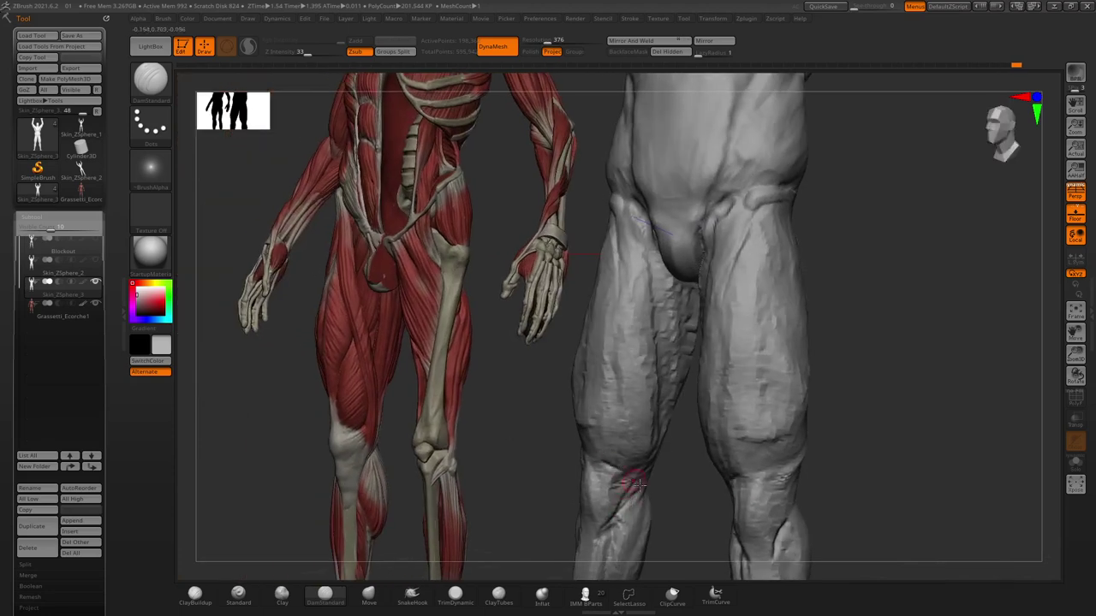
mouse_move(634, 484)
right_mouse_down()
mouse_move(687, 499)
mouse_move(611, 465)
right_mouse_up()
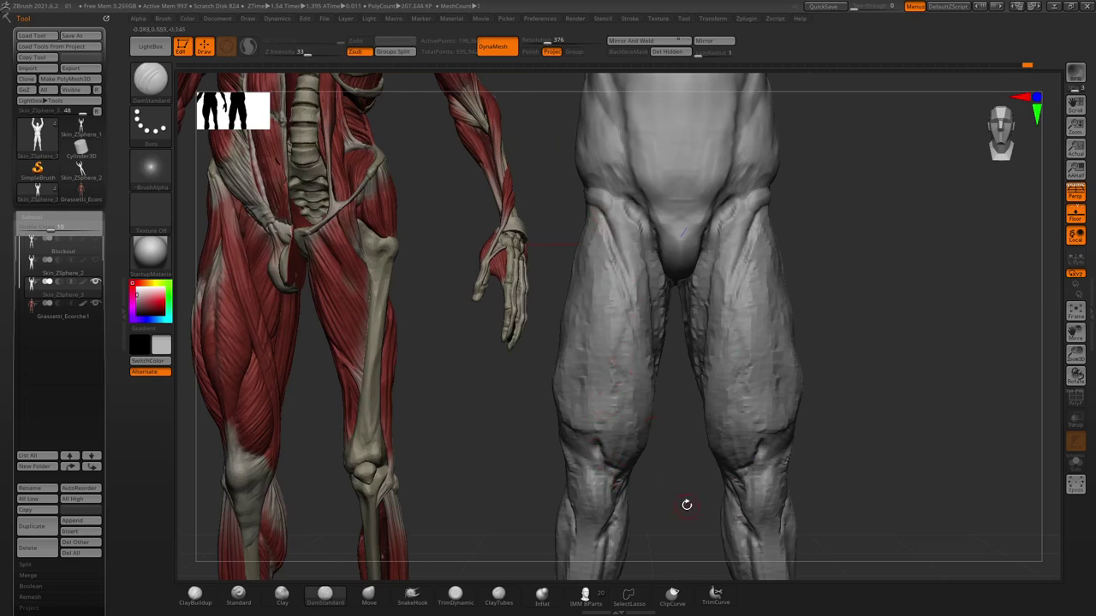
right_click_drag(685, 506, 639, 299)
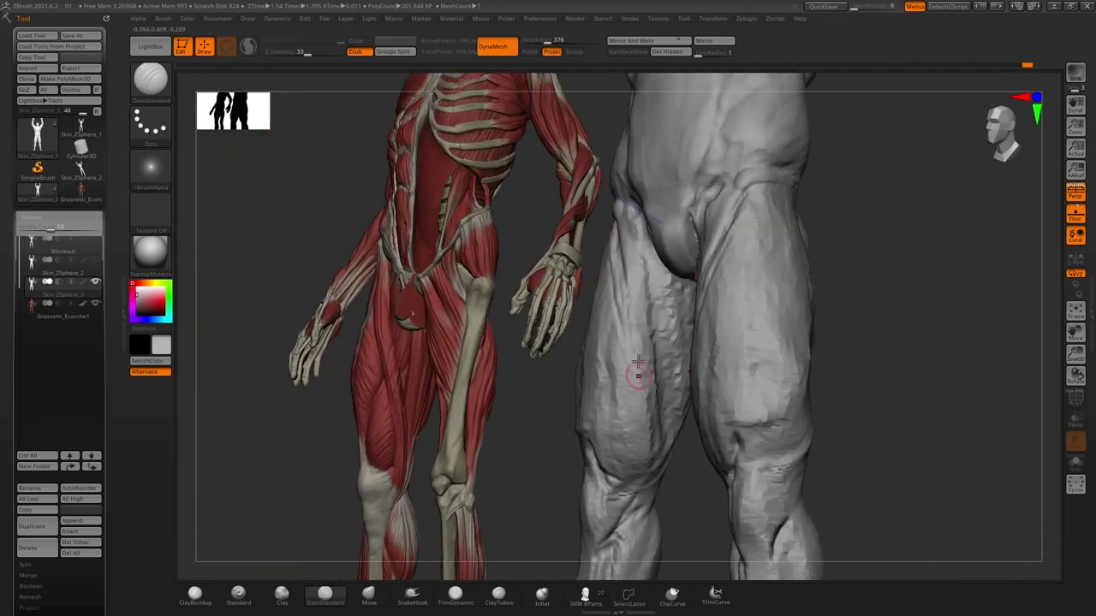
Carve mirrored groove lines down the thighs to separate the front and inner muscles.
mouse_move(627, 317)
left_mouse_down()
mouse_move(642, 442)
mouse_move(626, 492)
left_mouse_up()
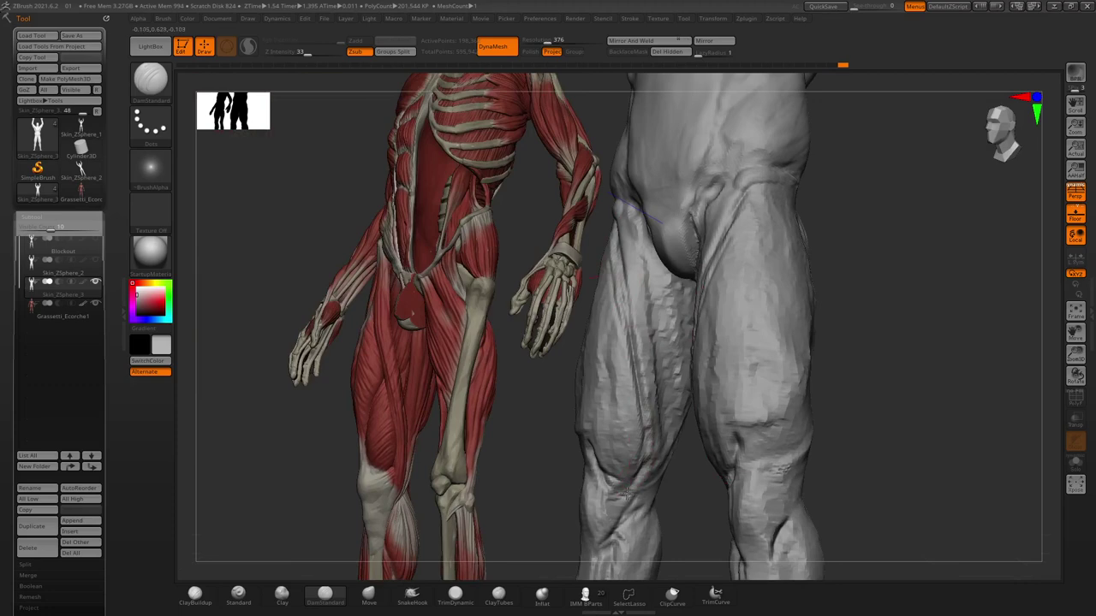
right_click_drag(633, 503, 601, 441)
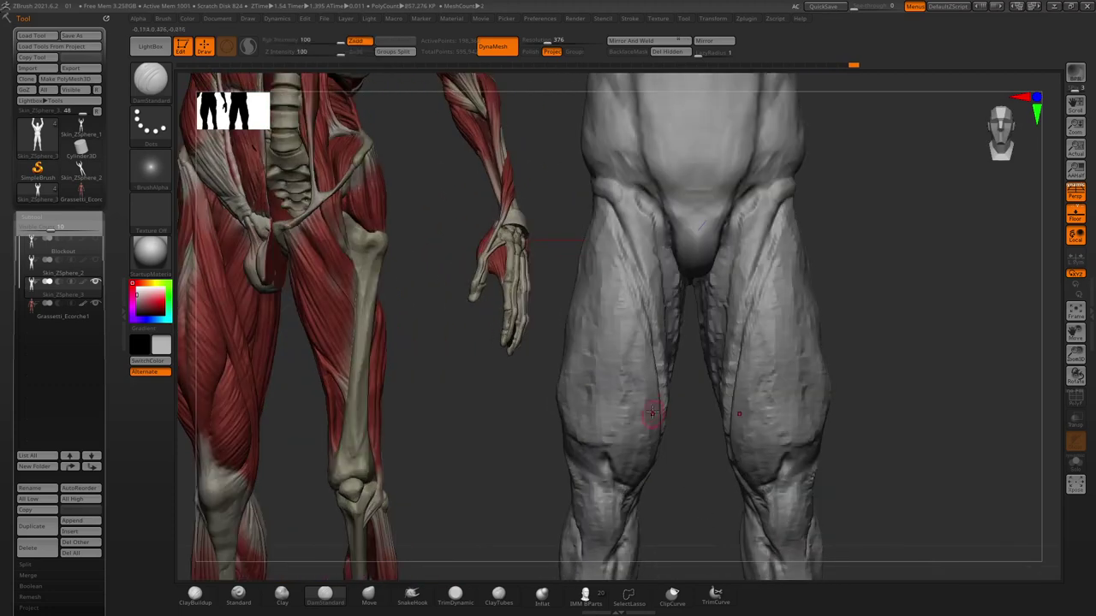
mouse_move(632, 375)
left_mouse_down()
mouse_move(638, 295)
mouse_move(608, 459)
left_mouse_up()
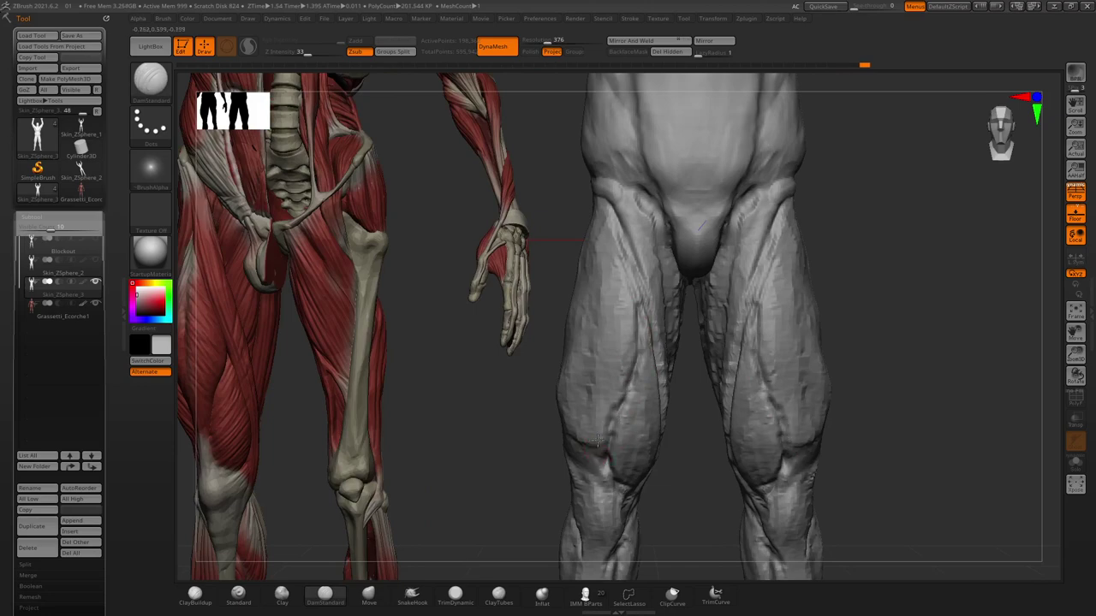
right_click_drag(588, 379, 663, 312)
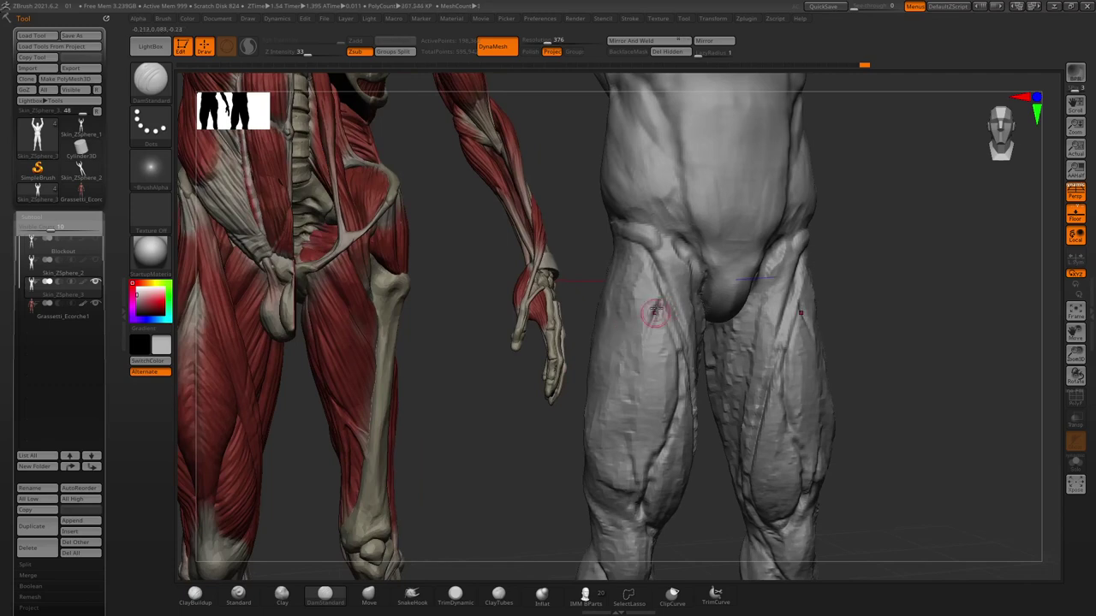
right_click_drag(591, 426, 651, 342)
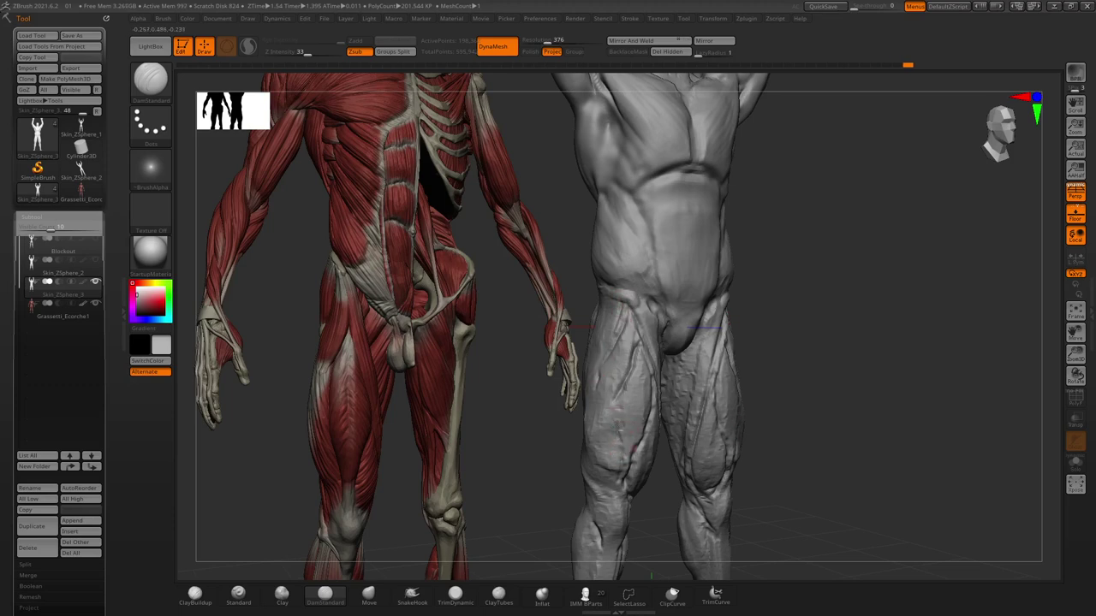
Orbit from a three-quarter angle to behind, then the front, then the écorché's side and back.
right_click_drag(611, 419, 589, 491)
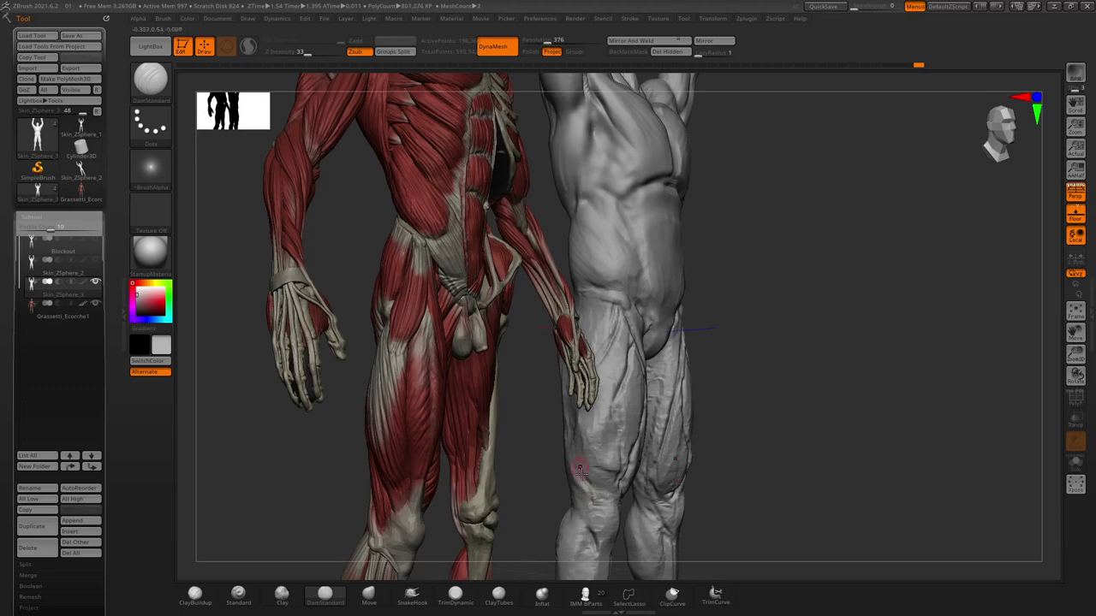
right_click_drag(579, 470, 590, 478)
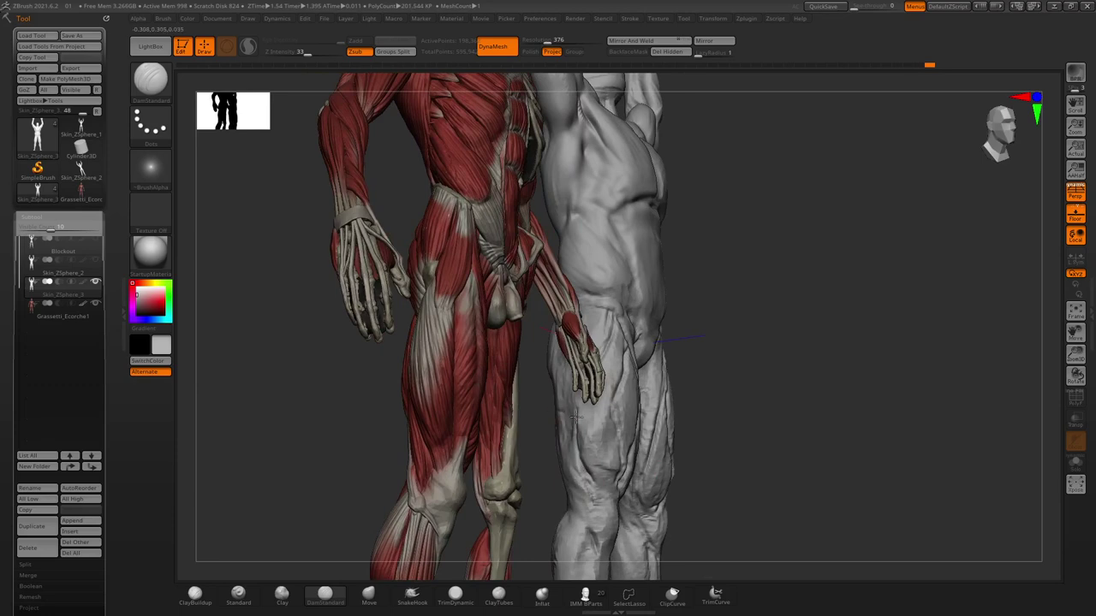
right_click_drag(576, 417, 576, 363)
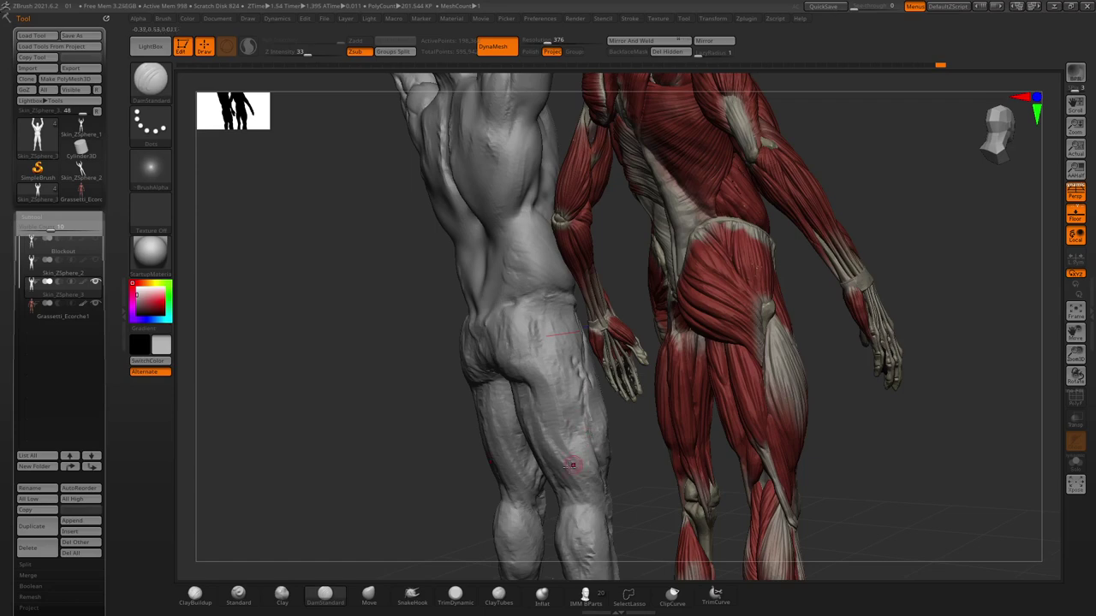
right_click_drag(572, 465, 393, 386)
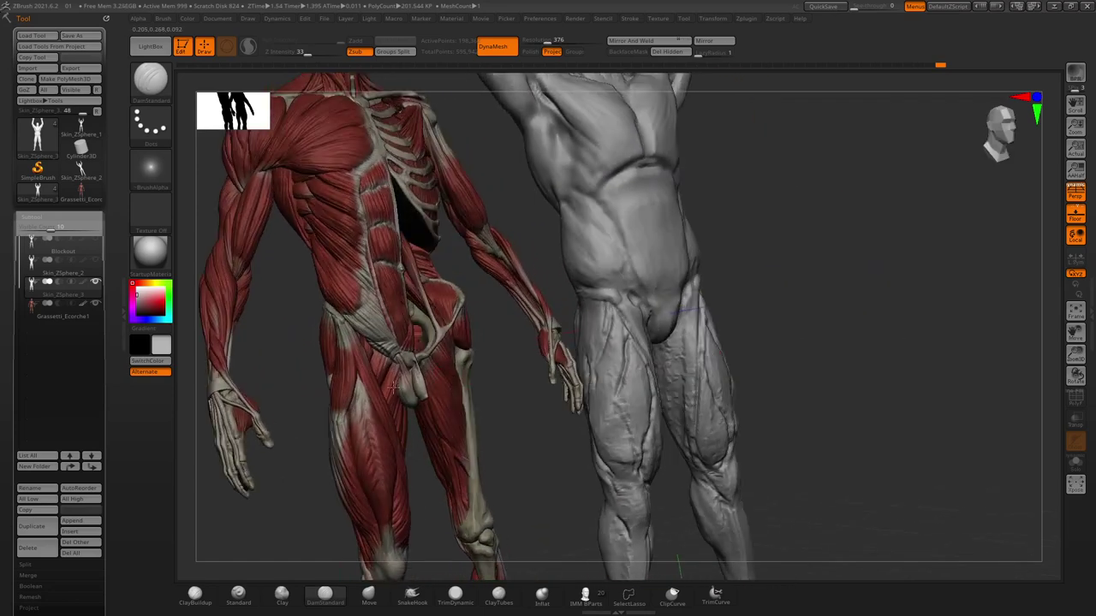
right_click_drag(538, 229, 582, 313)
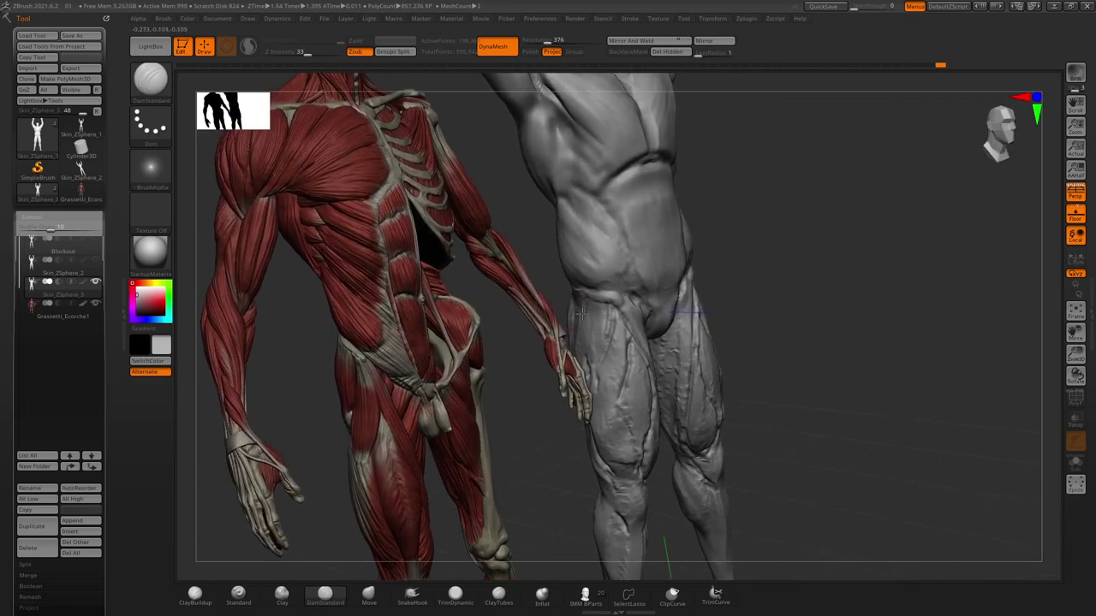
right_click_drag(543, 254, 577, 308)
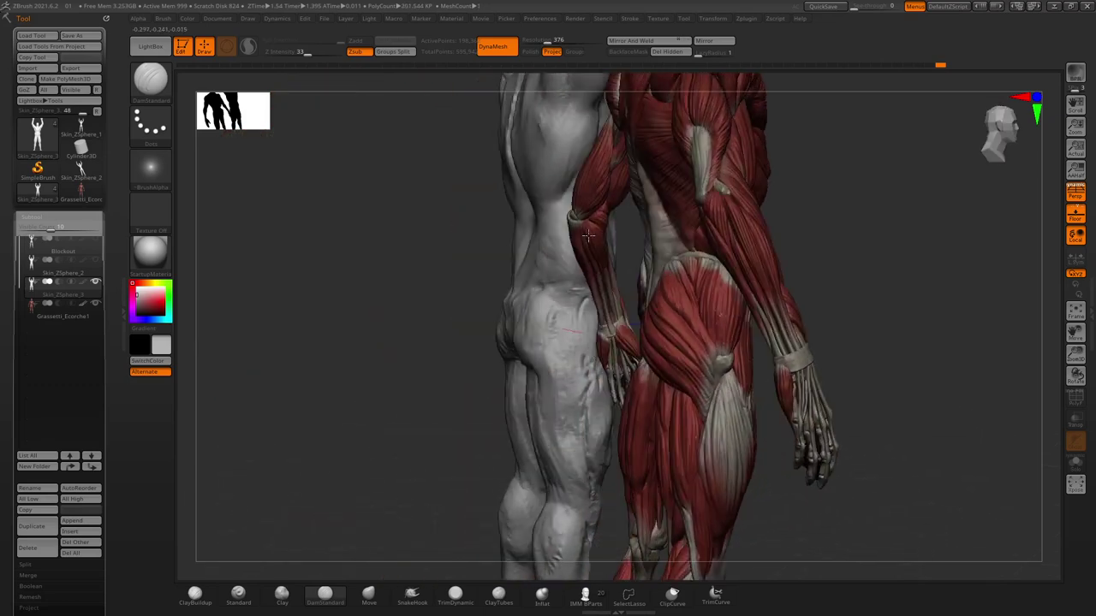
right_click_drag(497, 288, 557, 289)
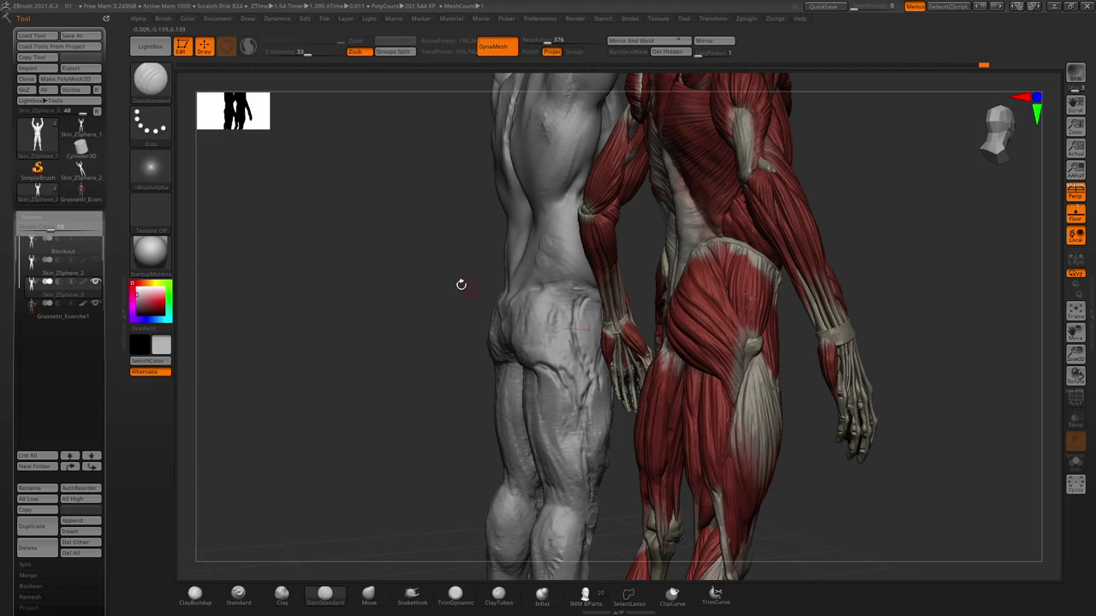
Zoom in and orbit to a straight rear view of both figures' hips.
left_click_drag(460, 284, 566, 315)
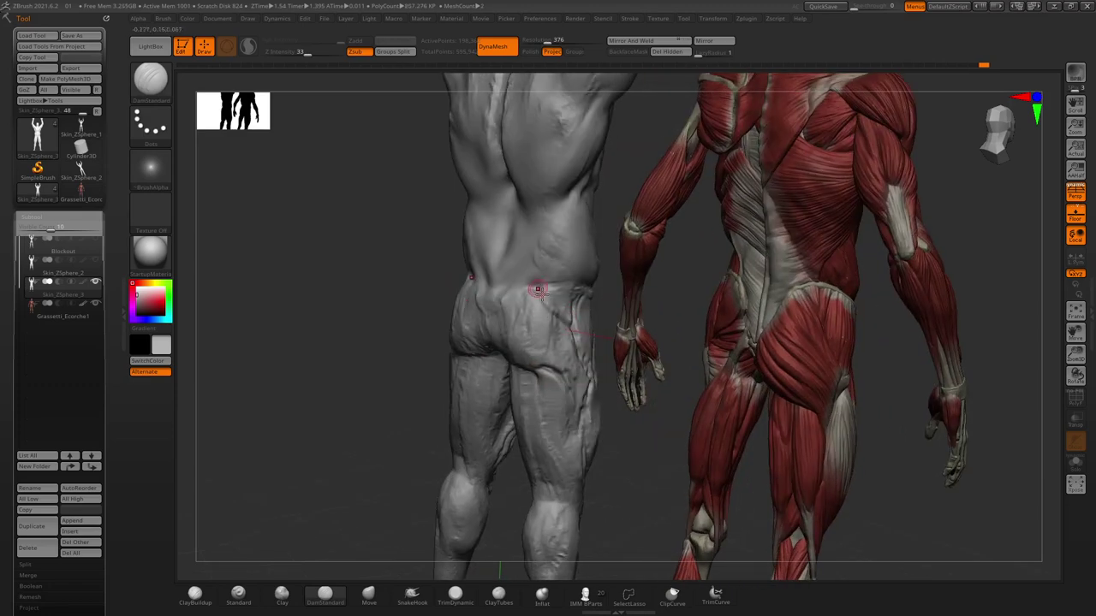
right_click_drag(511, 304, 498, 298)
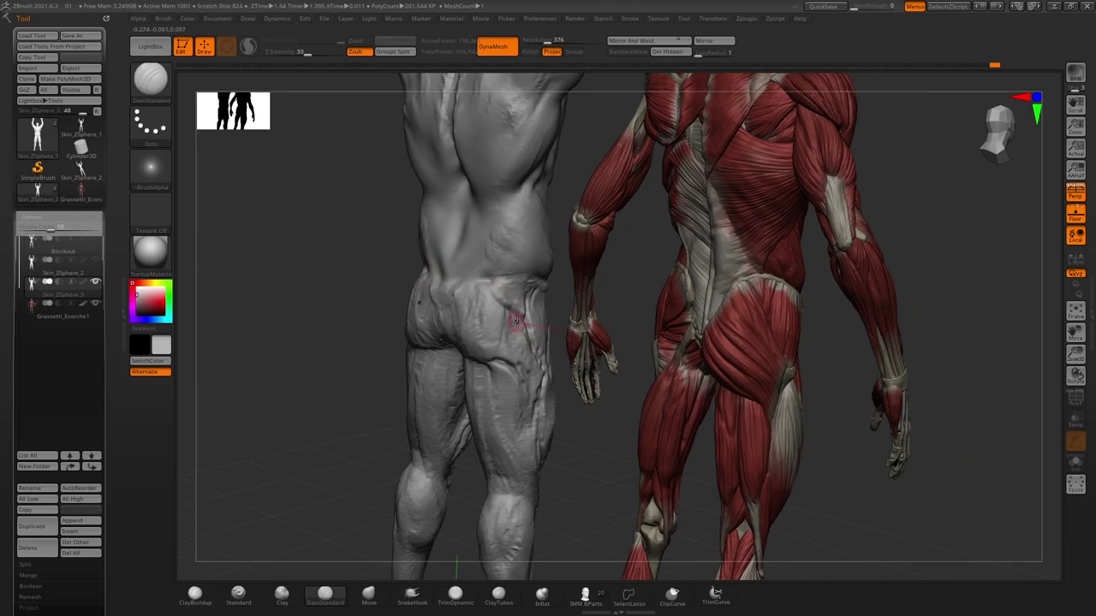
right_click_drag(430, 310, 453, 293)
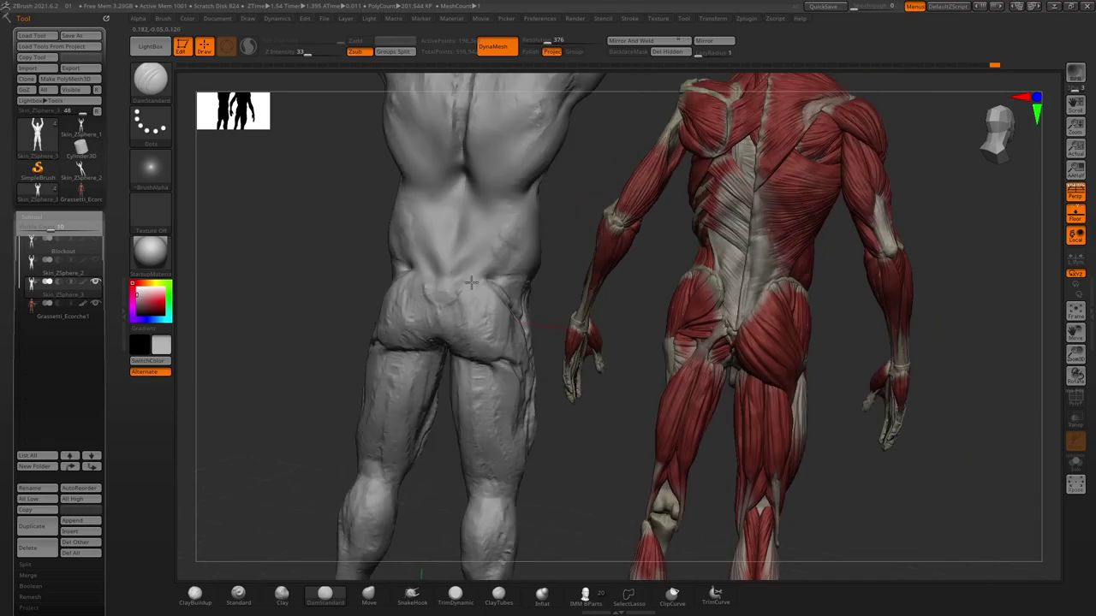
right_click_drag(435, 440, 433, 363)
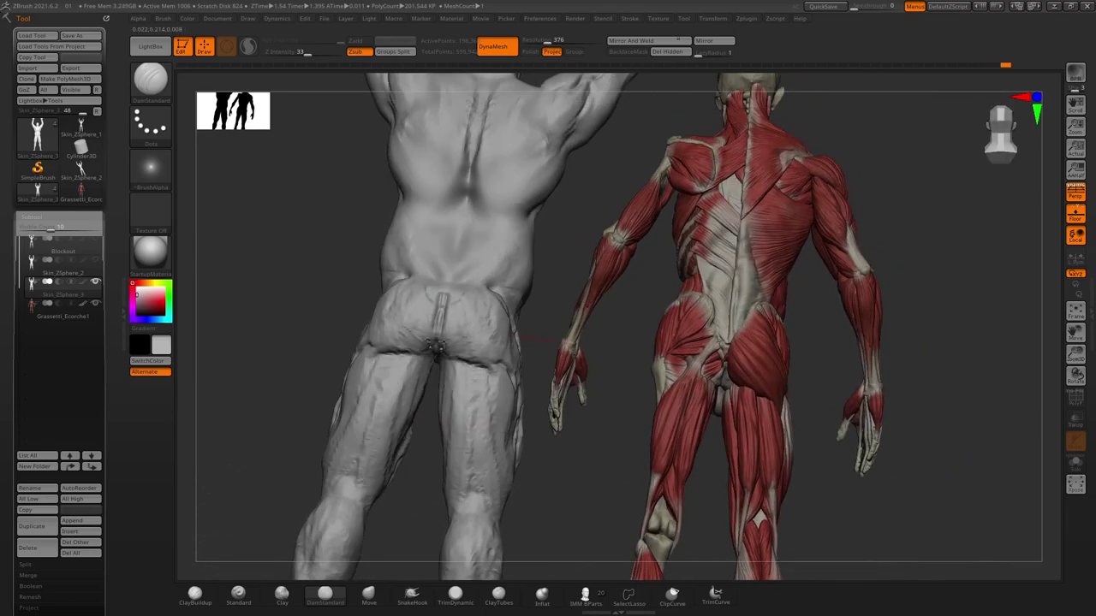
right_click_drag(323, 220, 440, 300)
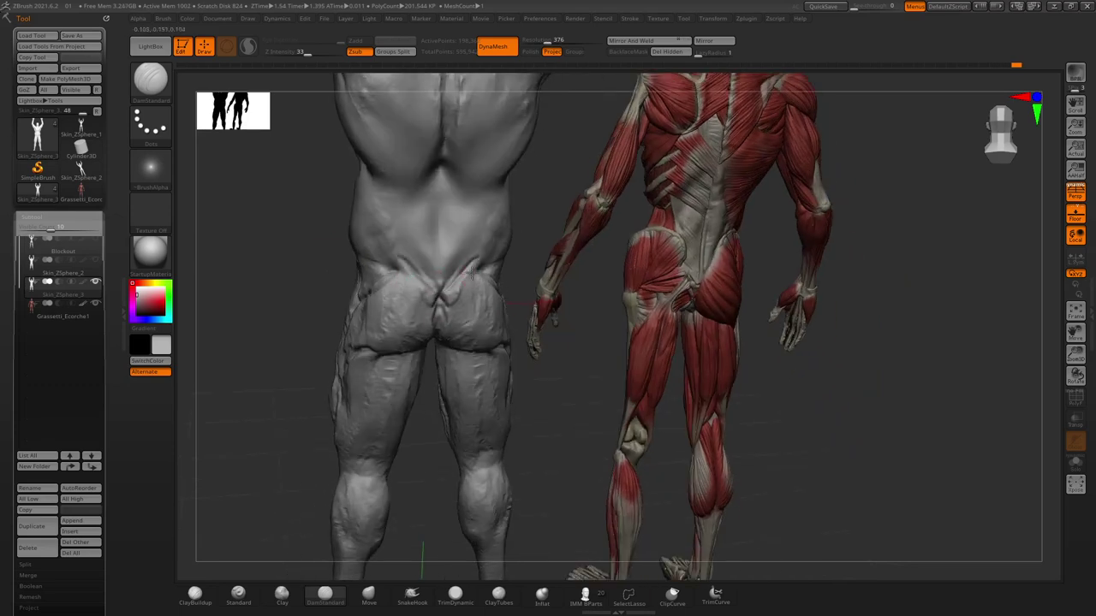
right_click_drag(559, 389, 434, 243)
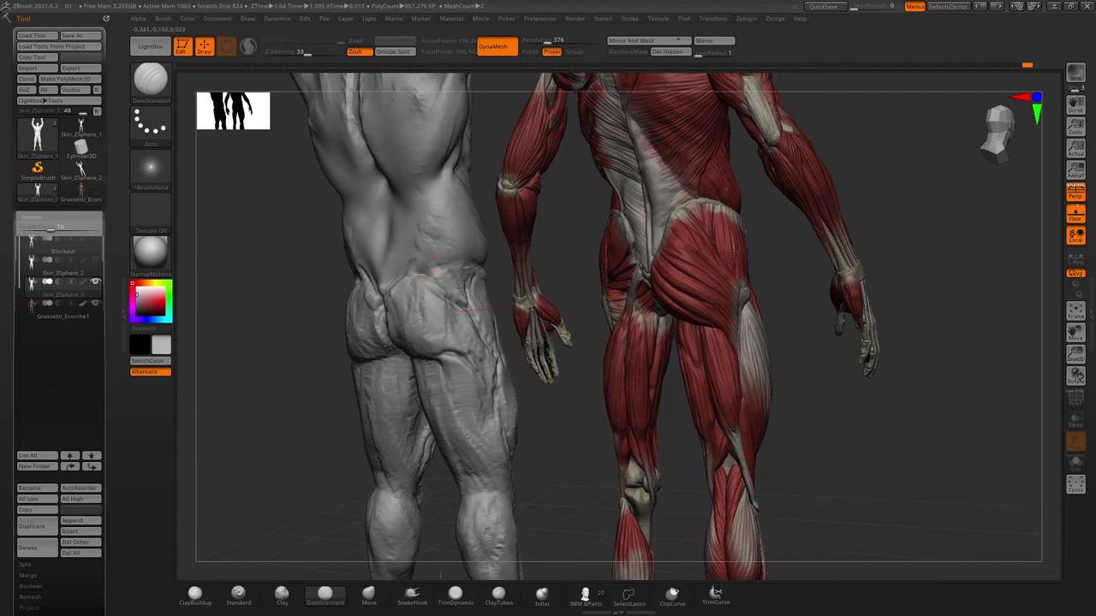
right_click_drag(462, 287, 318, 239)
Select the Move brush and reshape the glute crease on the grey figure.
left_click(368, 593)
key("space")
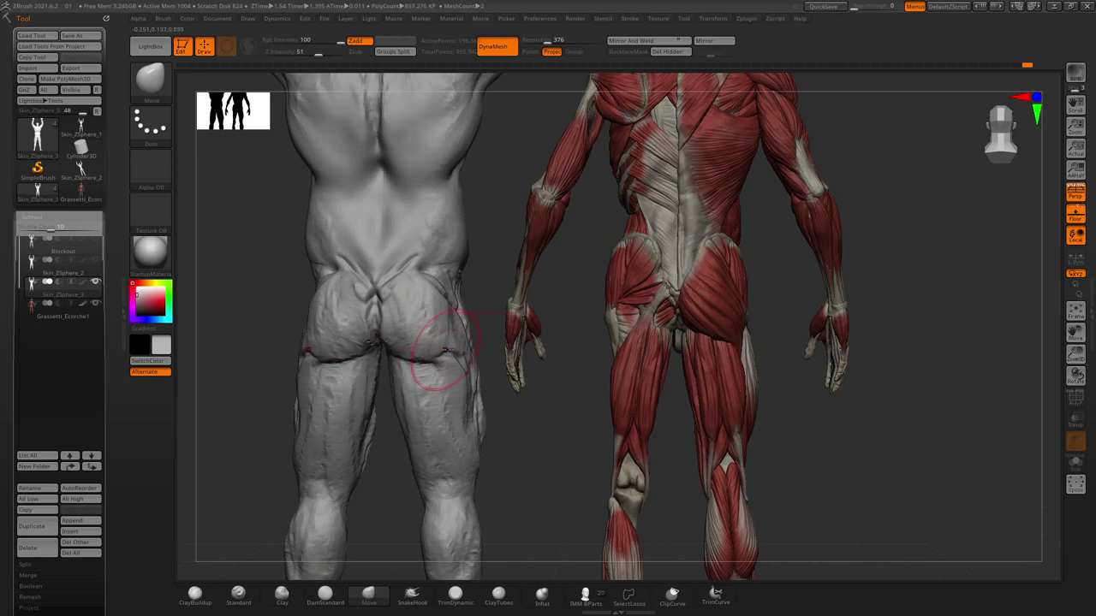
mouse_move(440, 344)
right_mouse_down()
mouse_move(444, 355)
mouse_move(428, 354)
right_mouse_up()
key("space")
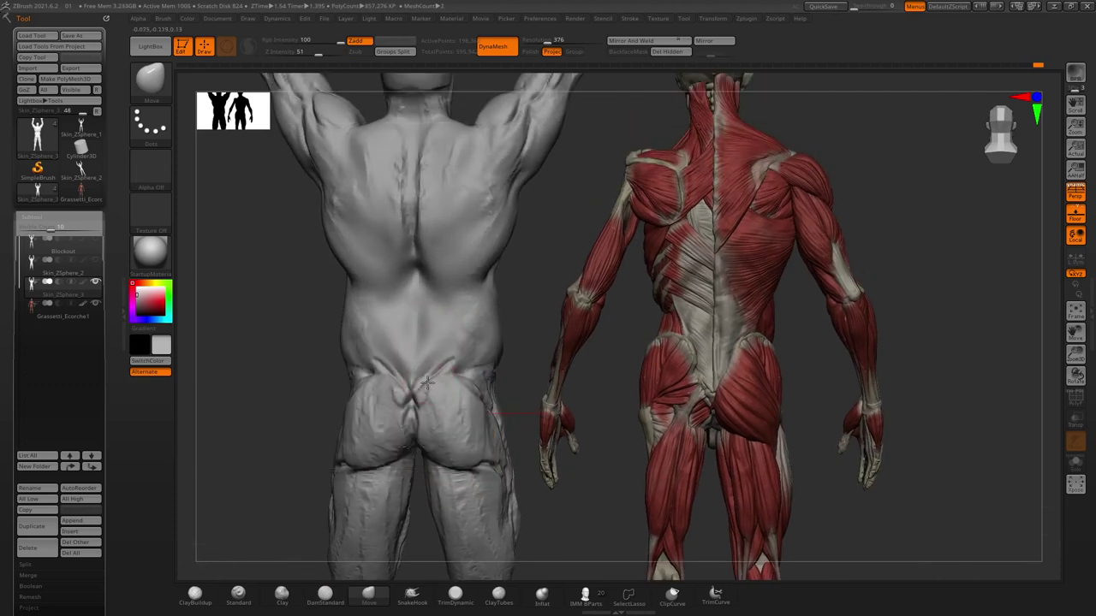
left_click_drag(426, 383, 412, 401)
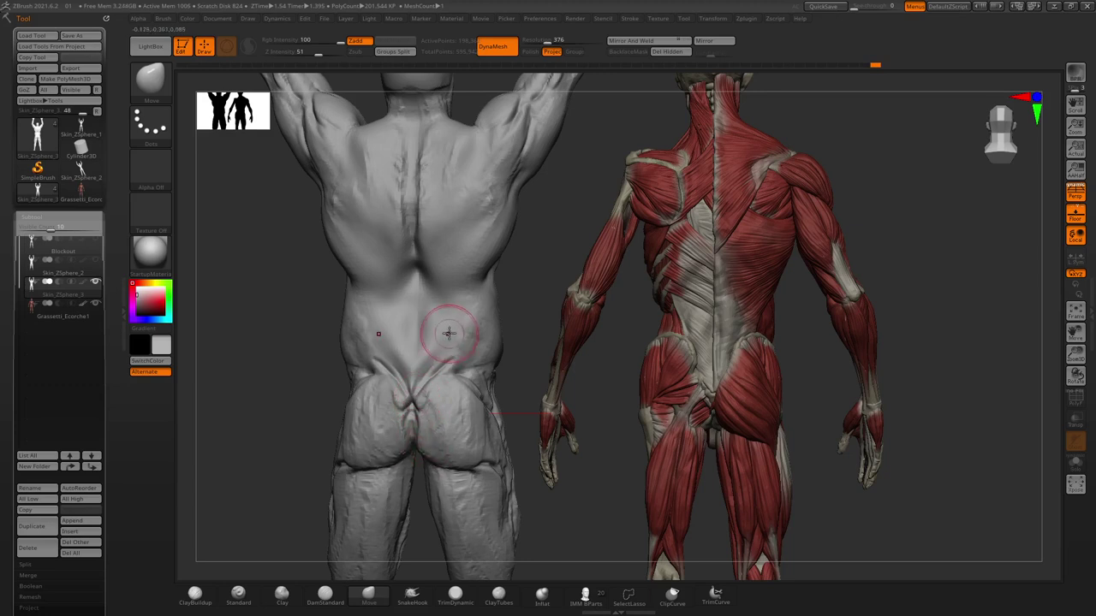
key("space")
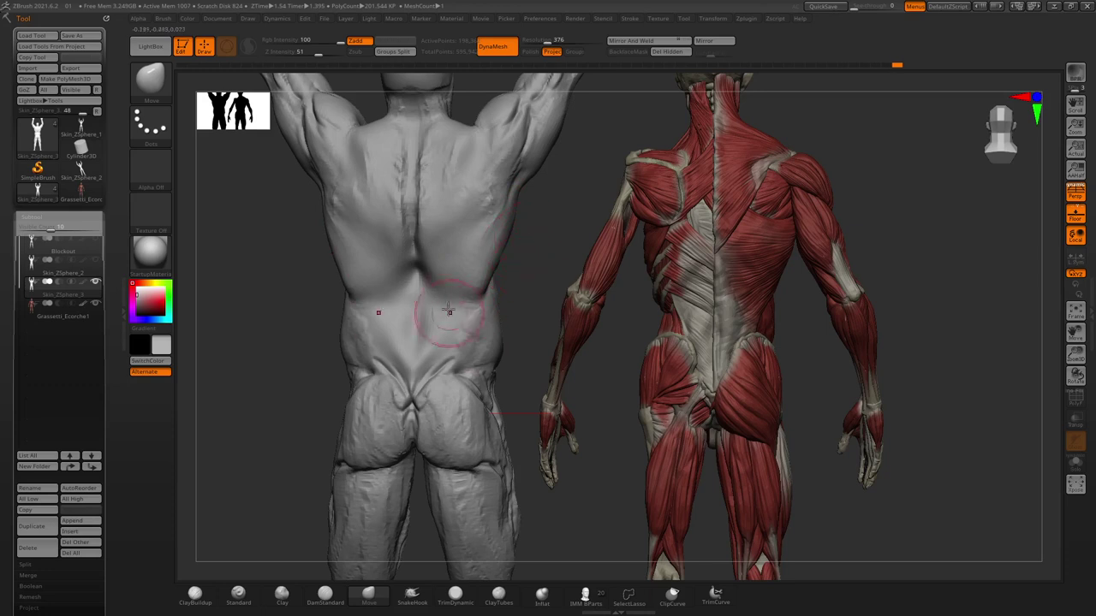
Select ClayBuildup and deepen the groove along the lower spine and lower back.
left_click(195, 592)
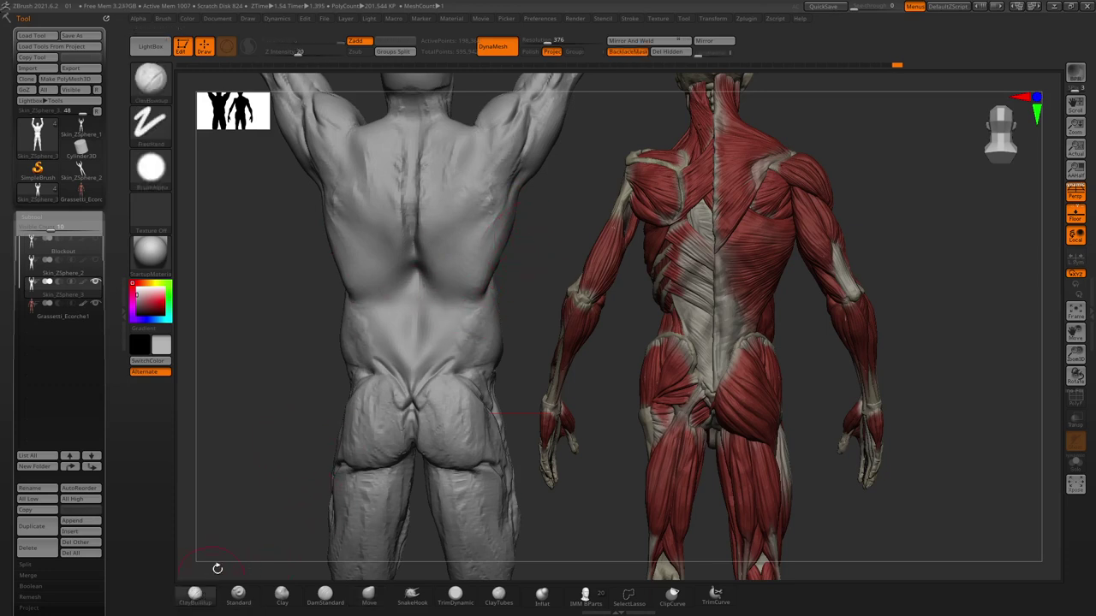
key("space")
left_click_drag(414, 237, 448, 343)
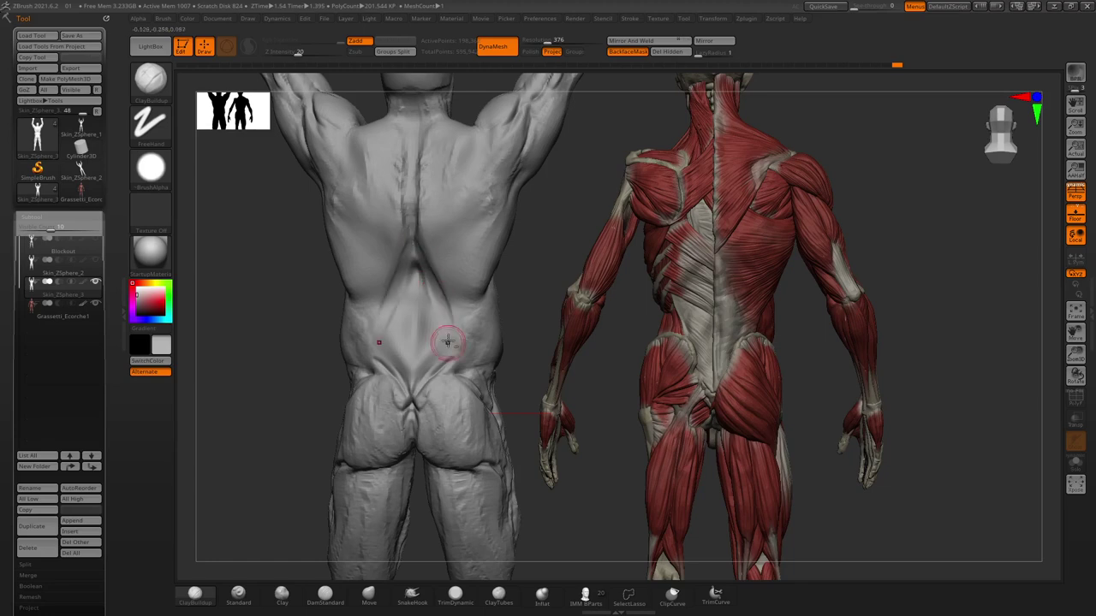
left_click_drag(416, 266, 447, 343)
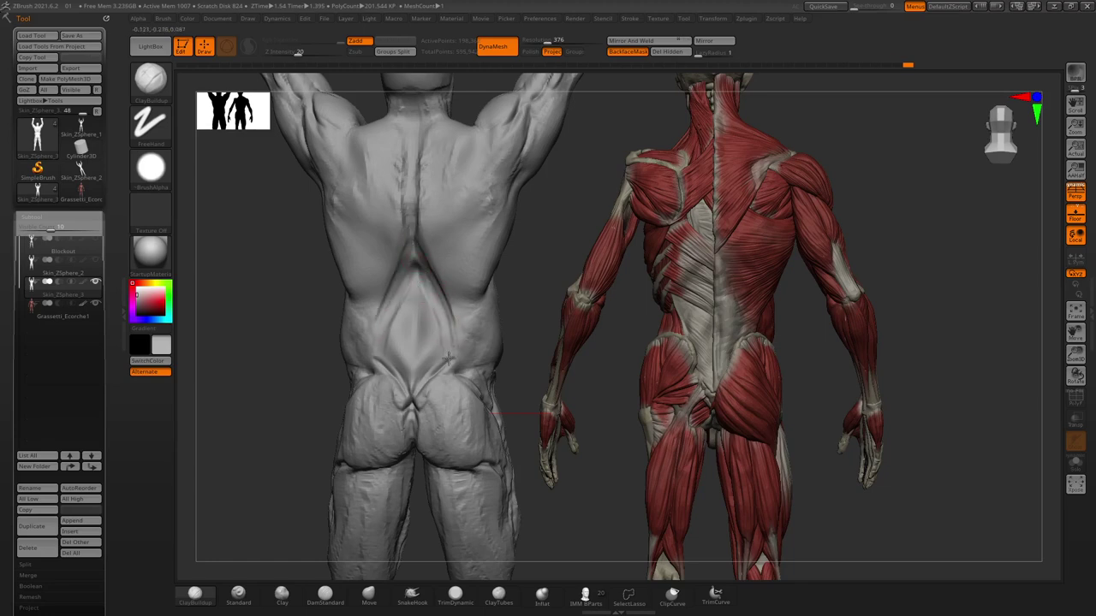
Build up the mid-back along the spine, then orbit front and rear to compare.
left_click_drag(506, 314, 492, 285)
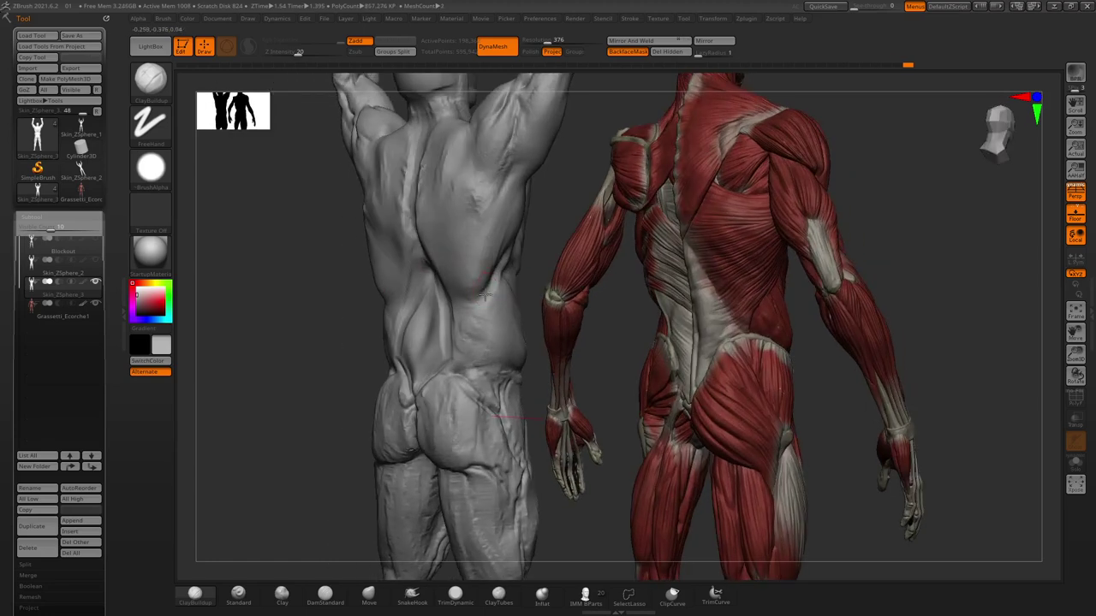
mouse_move(291, 263)
left_mouse_down()
mouse_move(517, 295)
mouse_move(553, 266)
mouse_move(591, 274)
mouse_move(445, 248)
left_mouse_up()
key("space")
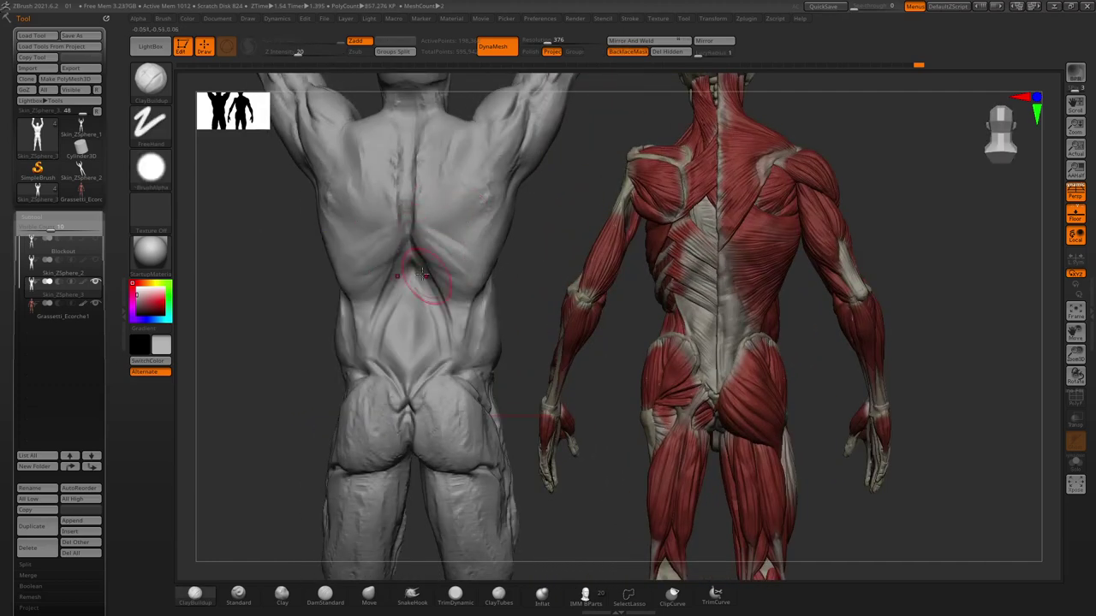
left_click_drag(436, 261, 410, 135)
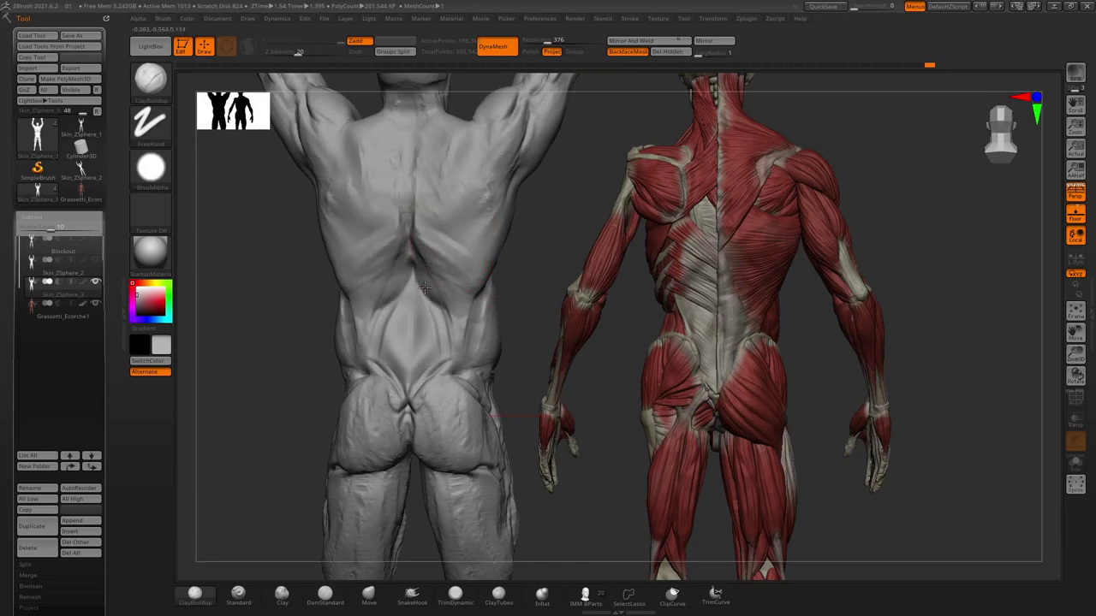
mouse_move(523, 268)
left_mouse_down()
mouse_move(454, 280)
mouse_move(471, 286)
left_mouse_up()
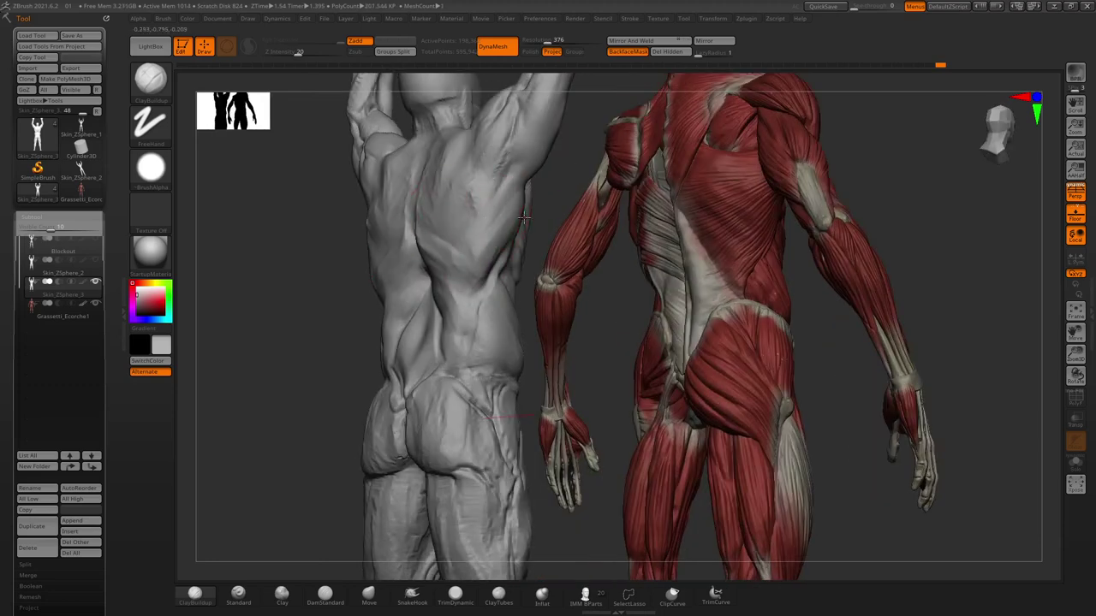
left_click_drag(541, 192, 548, 187)
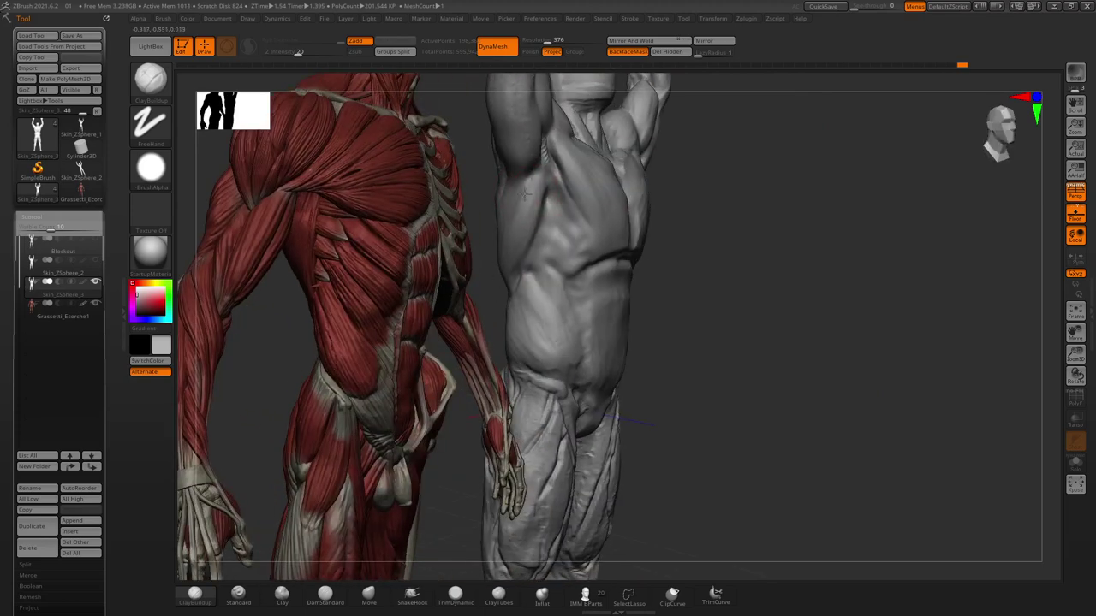
left_click_drag(487, 174, 512, 238)
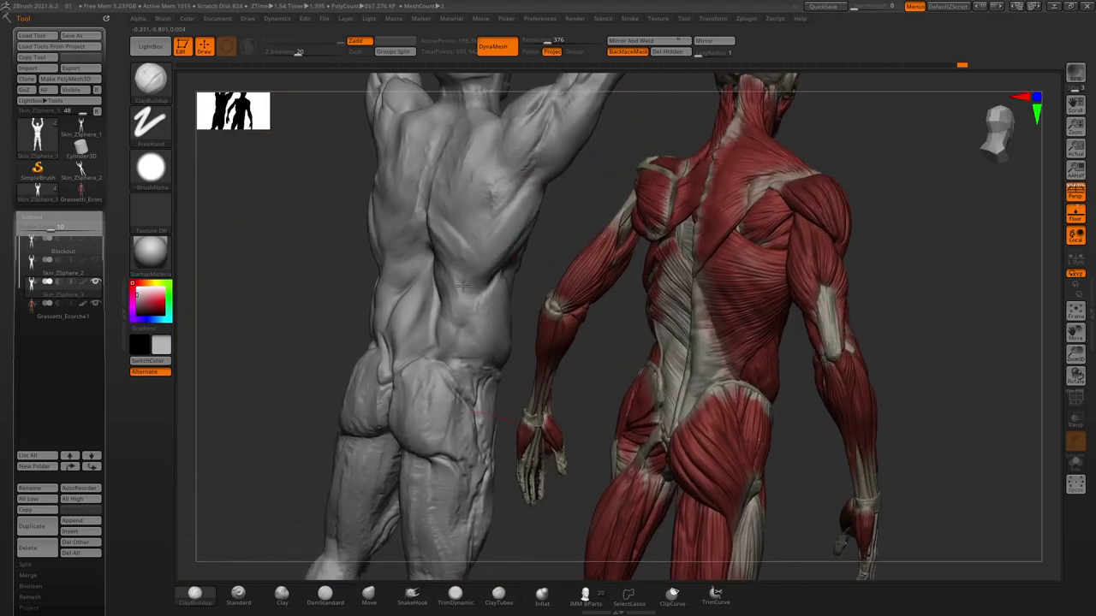
mouse_move(445, 308)
left_mouse_down()
mouse_move(490, 226)
mouse_move(518, 215)
left_mouse_up()
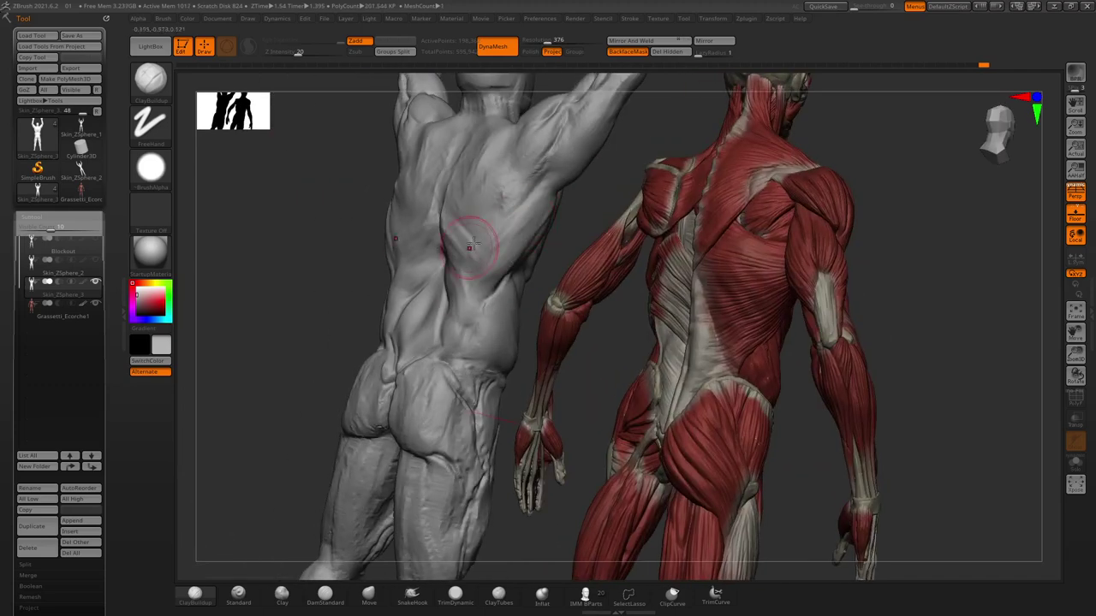
left_click_drag(305, 222, 319, 224)
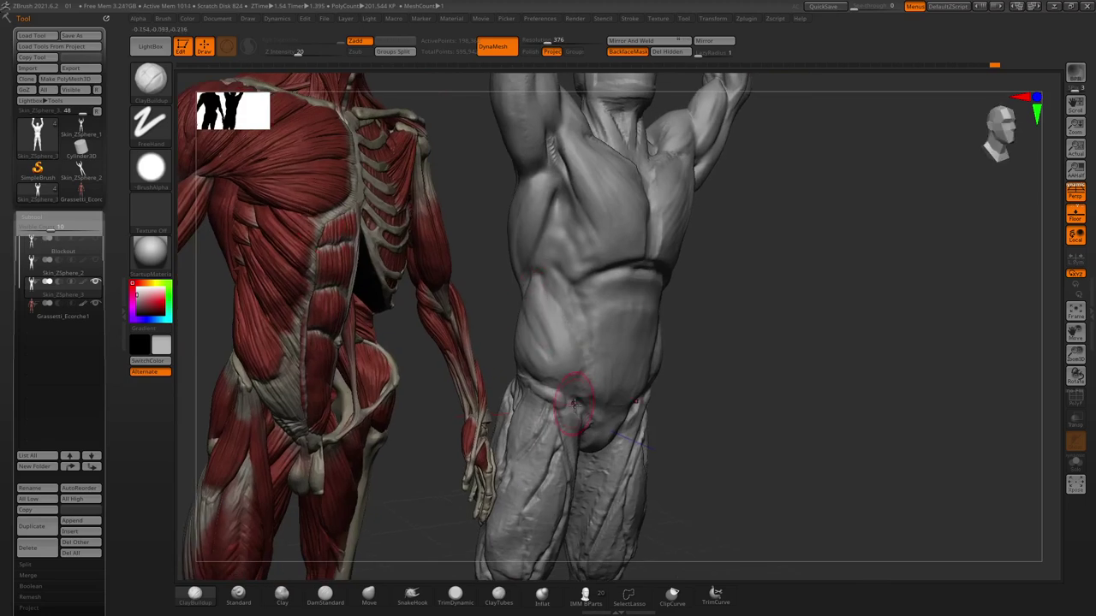
left_click_drag(573, 403, 582, 283)
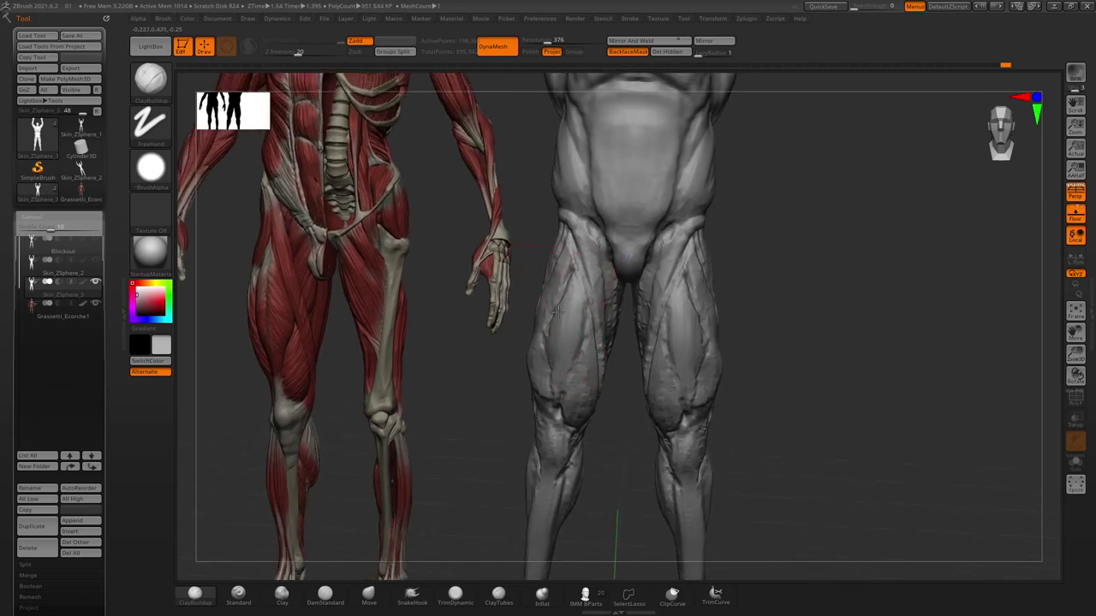
Carve crease lines into the inner upper thigh with ClayBuildup and X symmetry.
right_click(557, 311)
right_click_drag(557, 310, 552, 334)
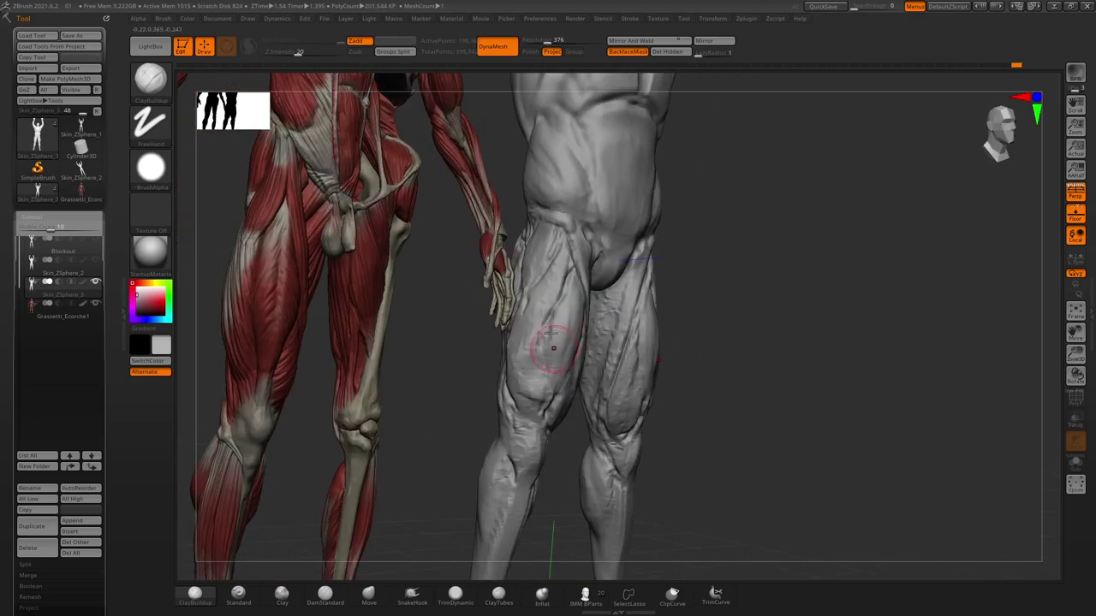
mouse_move(528, 384)
right_mouse_down()
mouse_move(555, 344)
mouse_move(530, 388)
right_mouse_up()
right_click(530, 388)
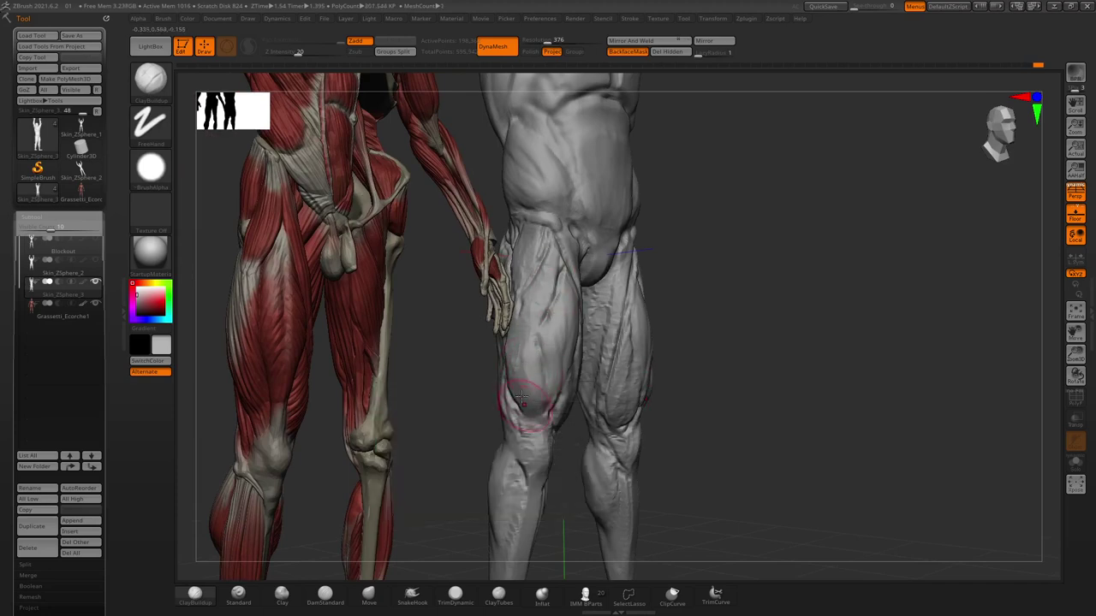
right_click_drag(516, 415, 509, 412)
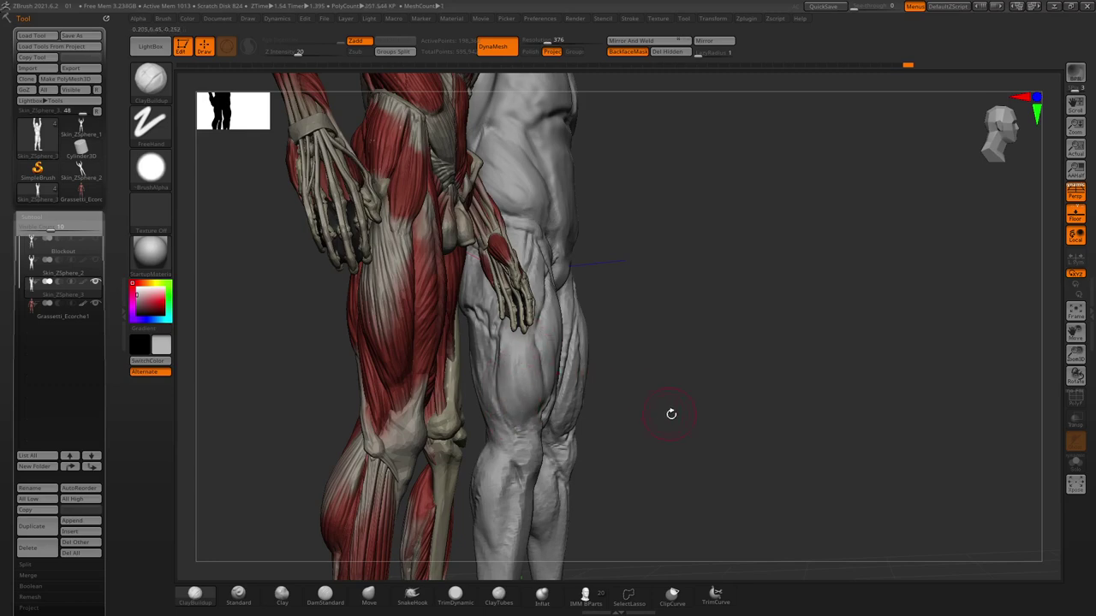
right_click_drag(671, 414, 524, 370)
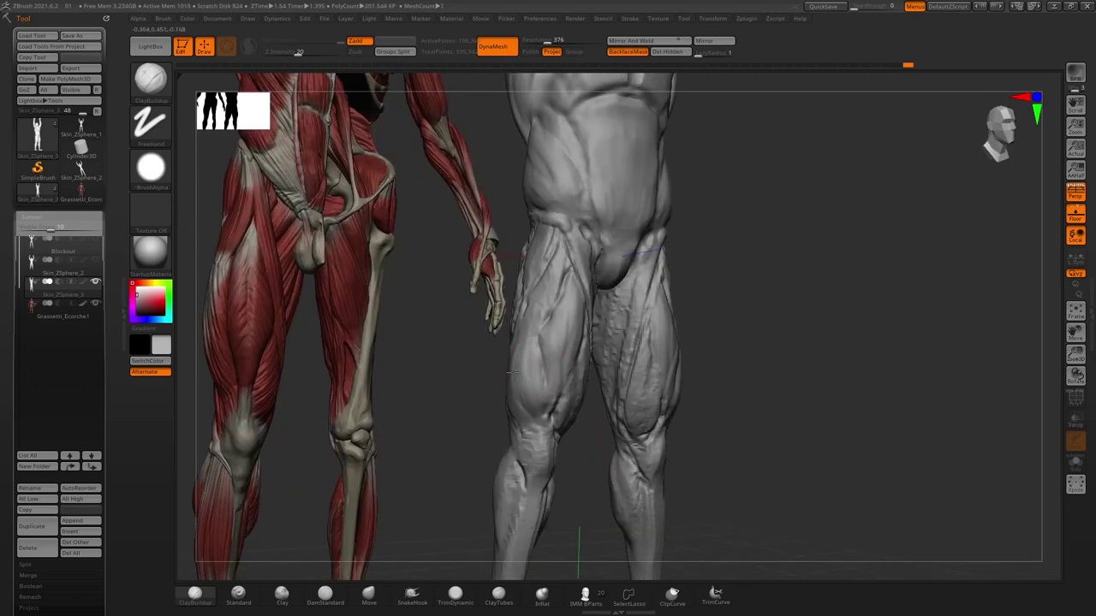
mouse_move(553, 229)
left_mouse_down()
mouse_move(543, 289)
mouse_move(554, 247)
left_mouse_up()
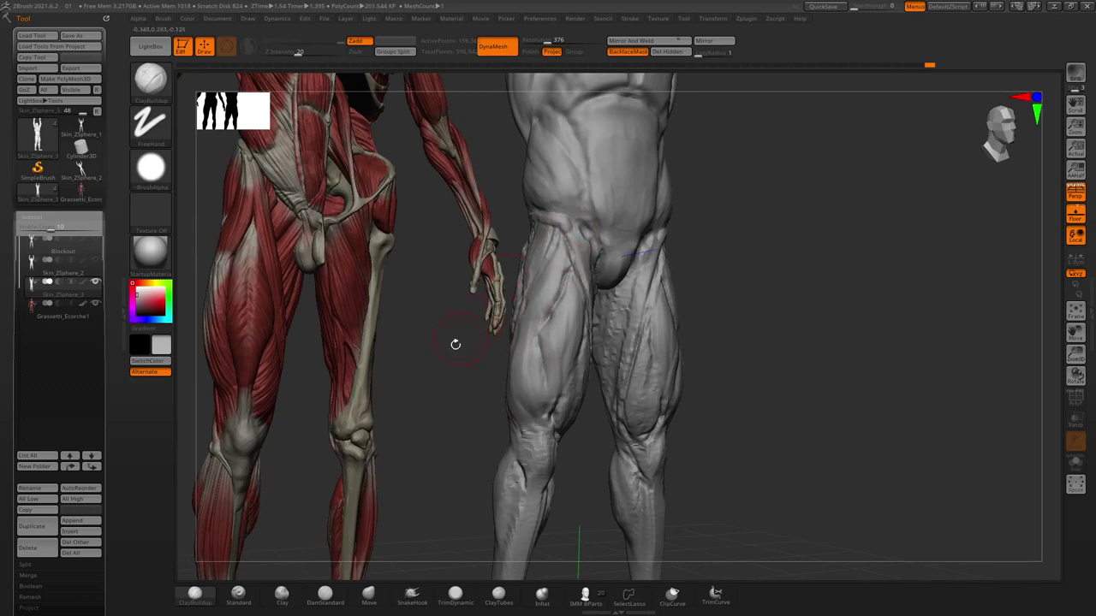
Resculpt the inner-thigh surface on both legs, checking from frontal angles.
left_click_drag(455, 345, 537, 242)
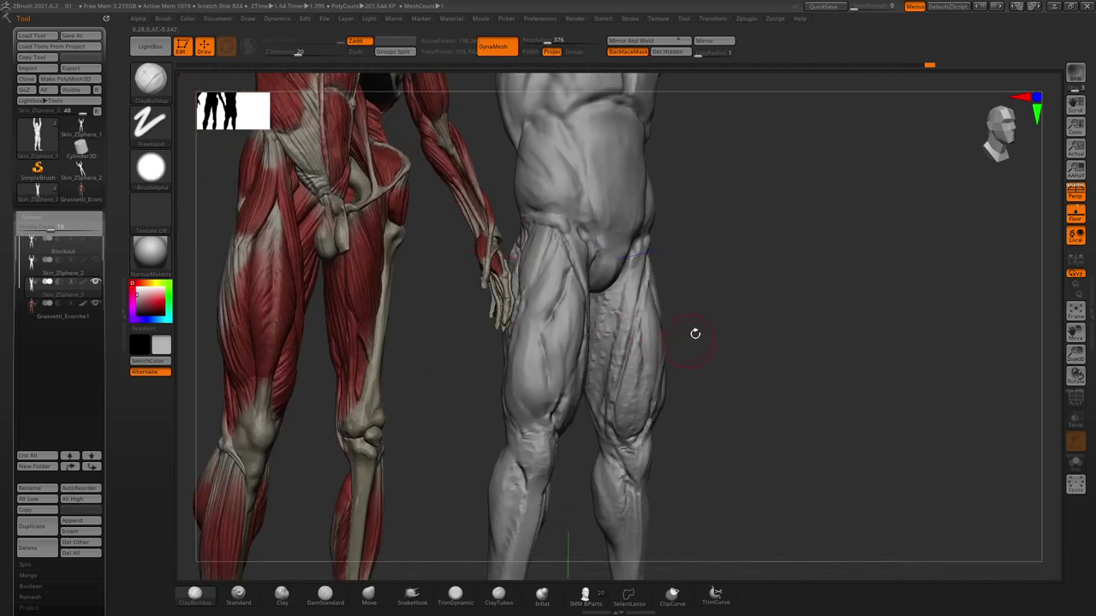
left_click_drag(692, 333, 538, 326)
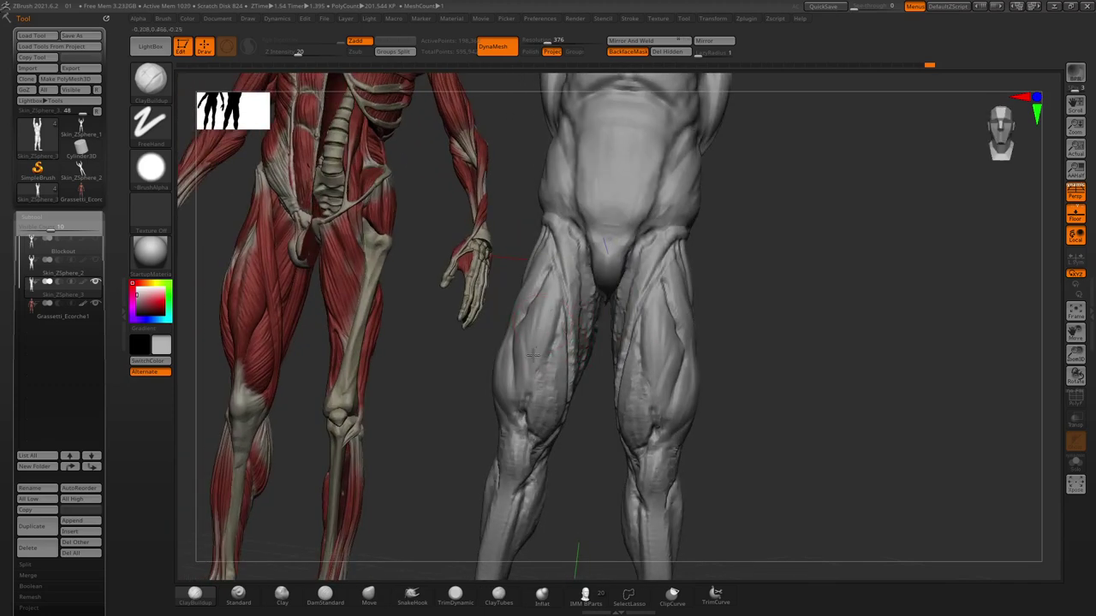
left_click_drag(478, 363, 556, 377)
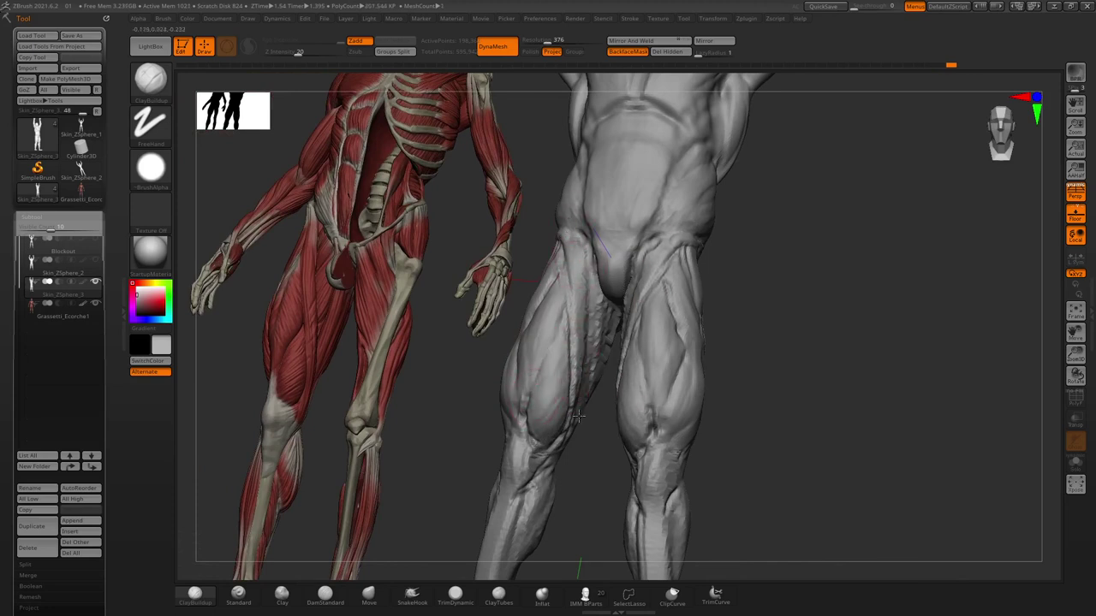
left_click_drag(582, 259, 582, 288)
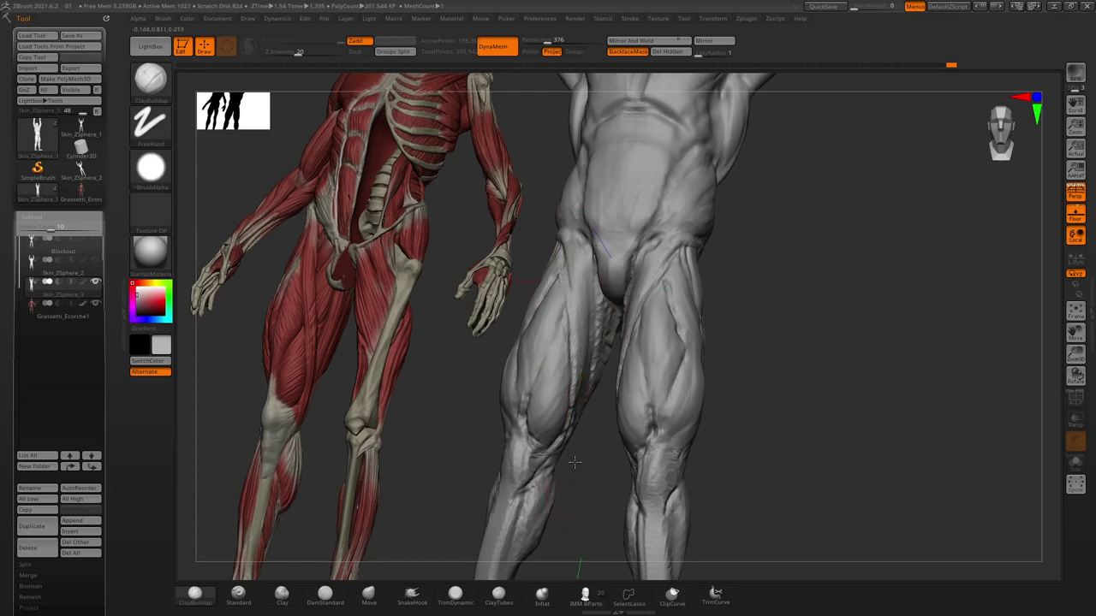
mouse_move(578, 396)
right_mouse_down()
mouse_move(529, 437)
mouse_move(591, 289)
mouse_move(558, 345)
mouse_move(567, 271)
mouse_move(567, 327)
mouse_move(472, 426)
mouse_move(553, 424)
right_mouse_up()
Lower the Draw Size for knee detail while framing the left knee.
key("space")
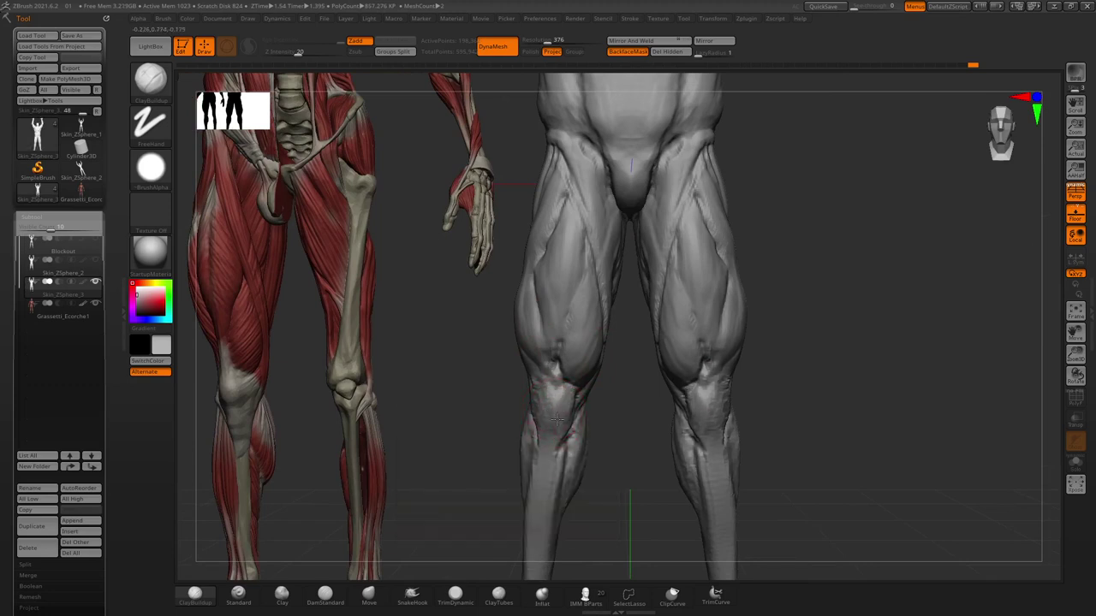
right_click_drag(554, 439, 561, 422, "alt")
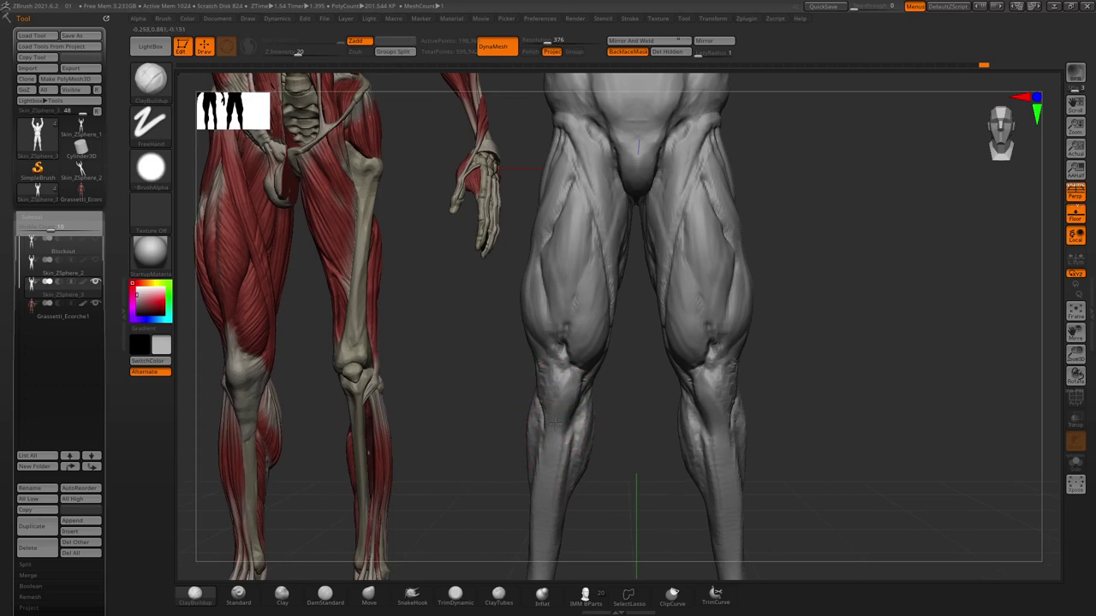
right_click_drag(509, 368, 542, 394)
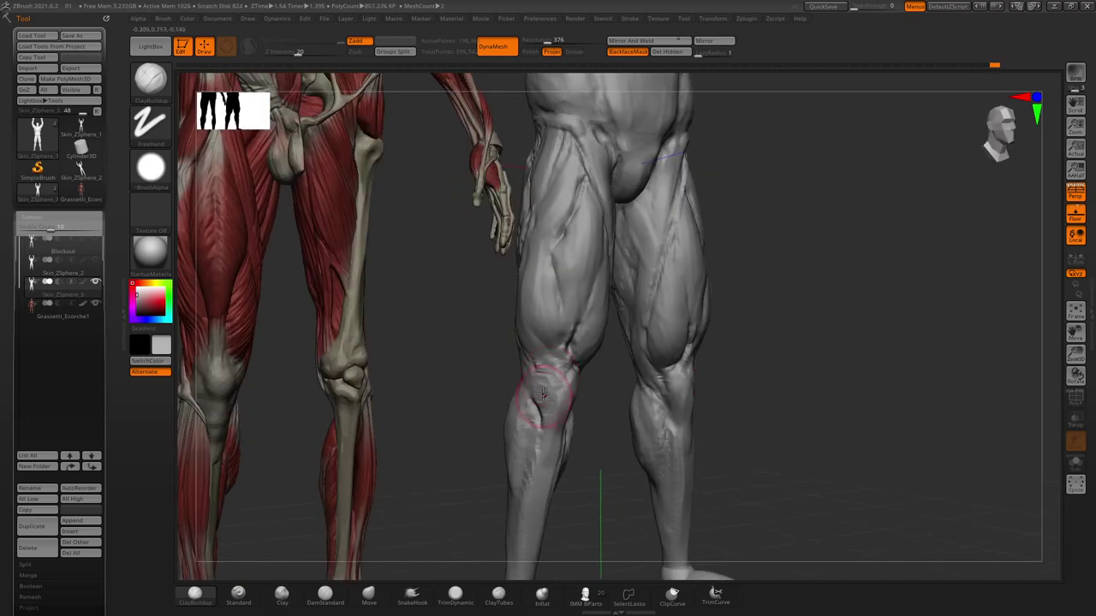
key("space")
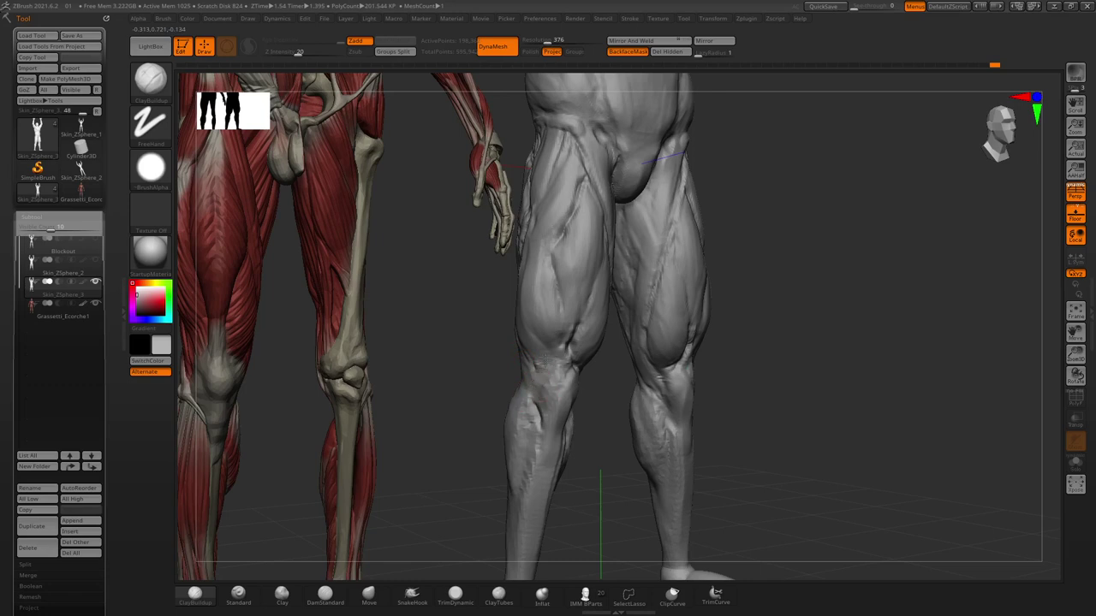
Sculpt a stroke on the knee, mirrored to the other knee.
mouse_move(519, 448)
right_mouse_down()
mouse_move(536, 448)
mouse_move(503, 366)
right_mouse_up()
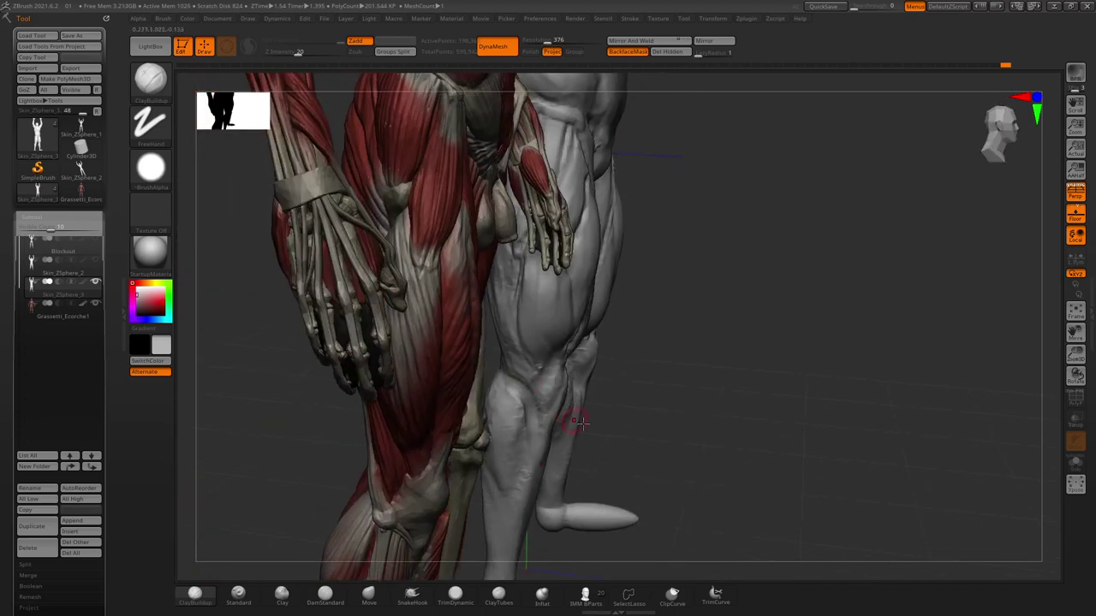
mouse_move(580, 421)
right_mouse_down()
mouse_move(486, 394)
mouse_move(476, 404)
right_mouse_up()
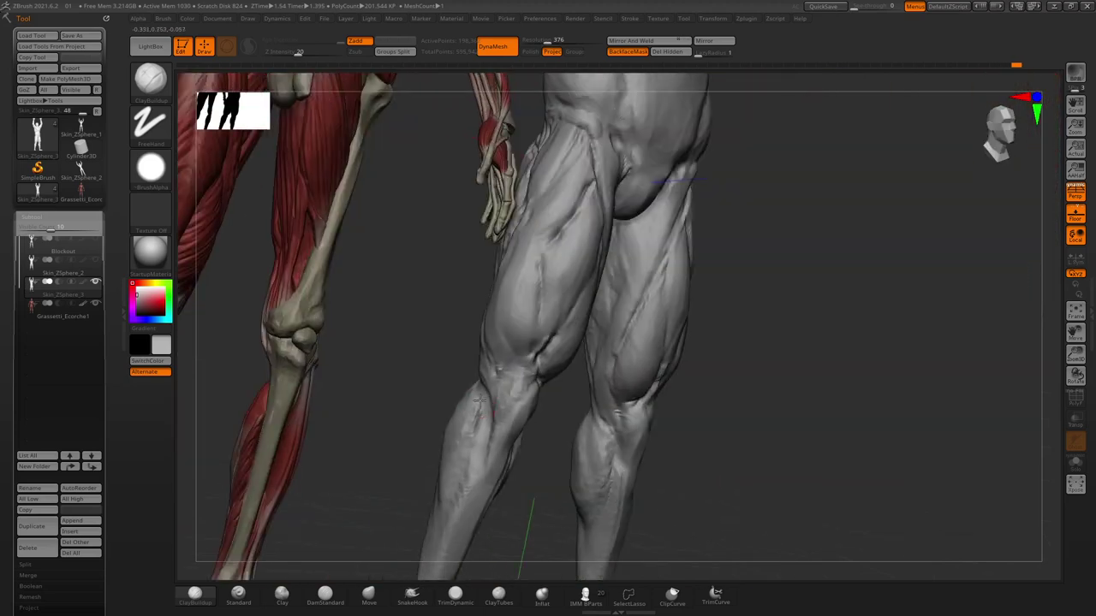
mouse_move(421, 366)
right_mouse_down()
mouse_move(436, 357)
mouse_move(454, 379)
right_mouse_up()
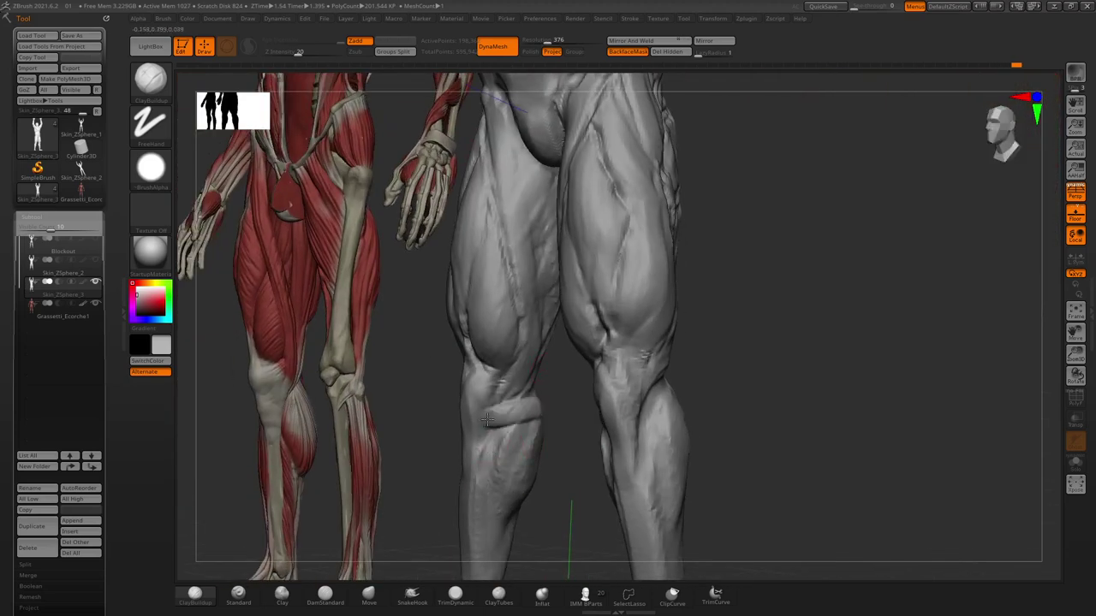
mouse_move(448, 411)
right_mouse_down()
mouse_move(388, 357)
mouse_move(482, 377)
right_mouse_up()
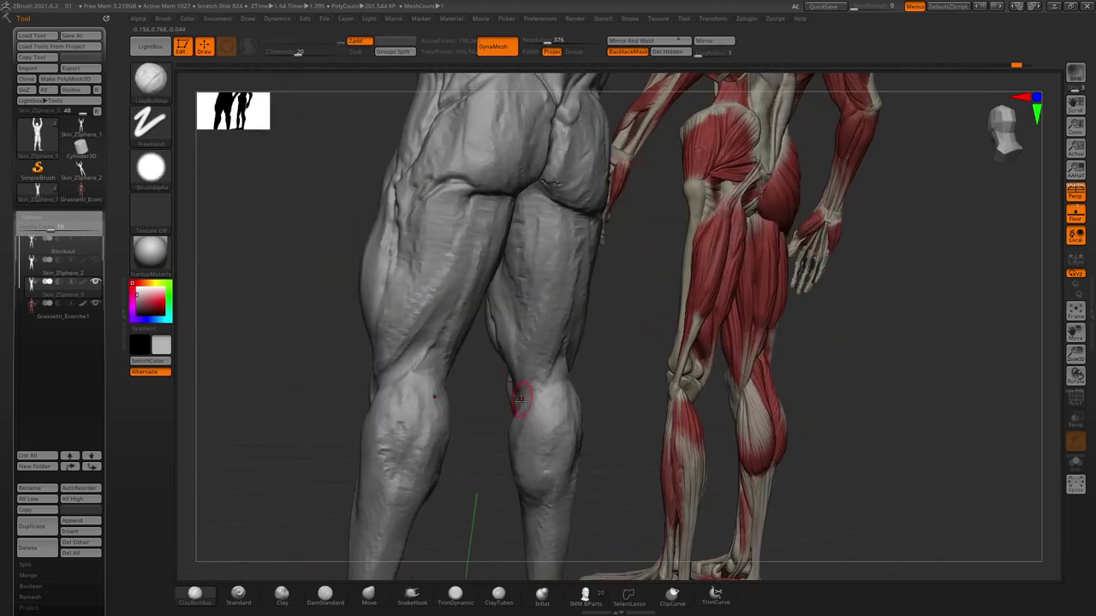
mouse_move(552, 366)
right_mouse_down()
mouse_move(520, 455)
mouse_move(579, 448)
mouse_move(504, 440)
right_mouse_up()
left_click_drag(504, 440, 506, 421)
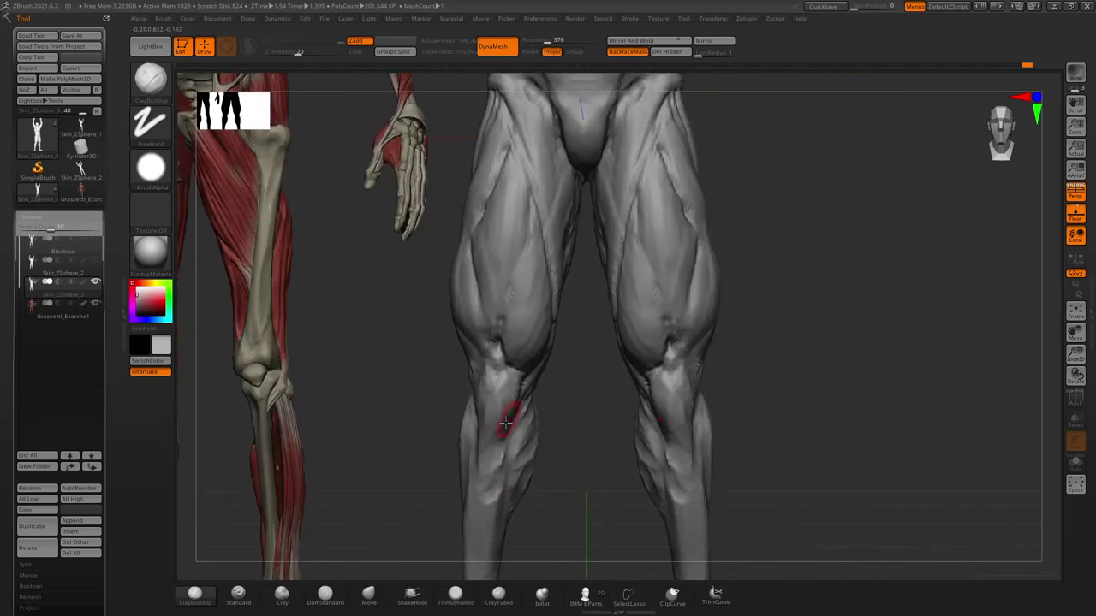
Orbit around the legs to check the knees, then frame both full figures.
right_click_drag(551, 426, 507, 396)
key("space")
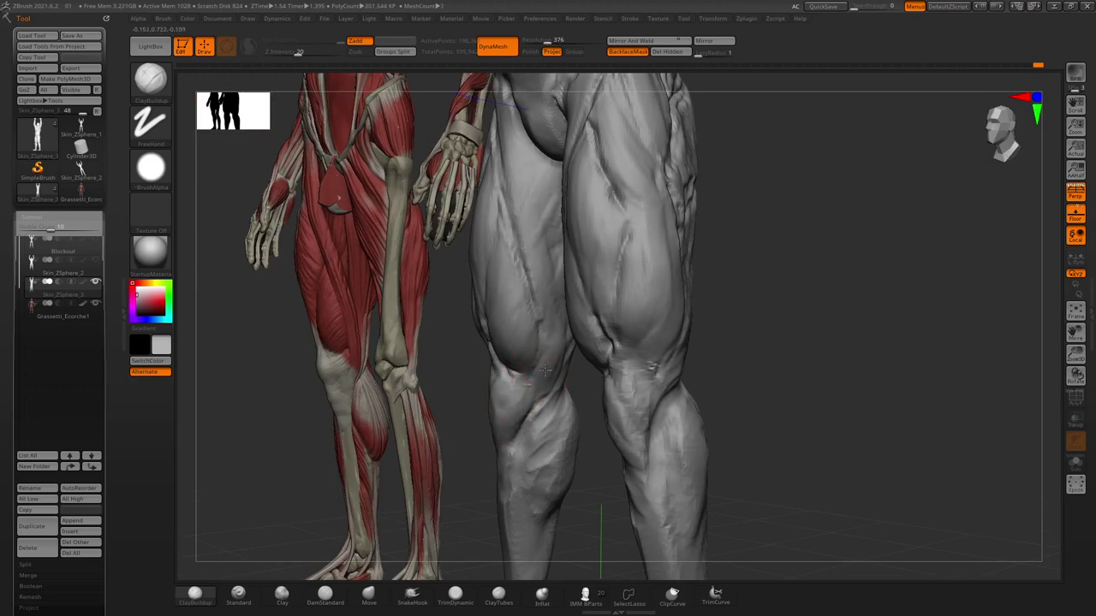
right_click_drag(571, 380, 548, 398)
right_click_drag(581, 229, 531, 204)
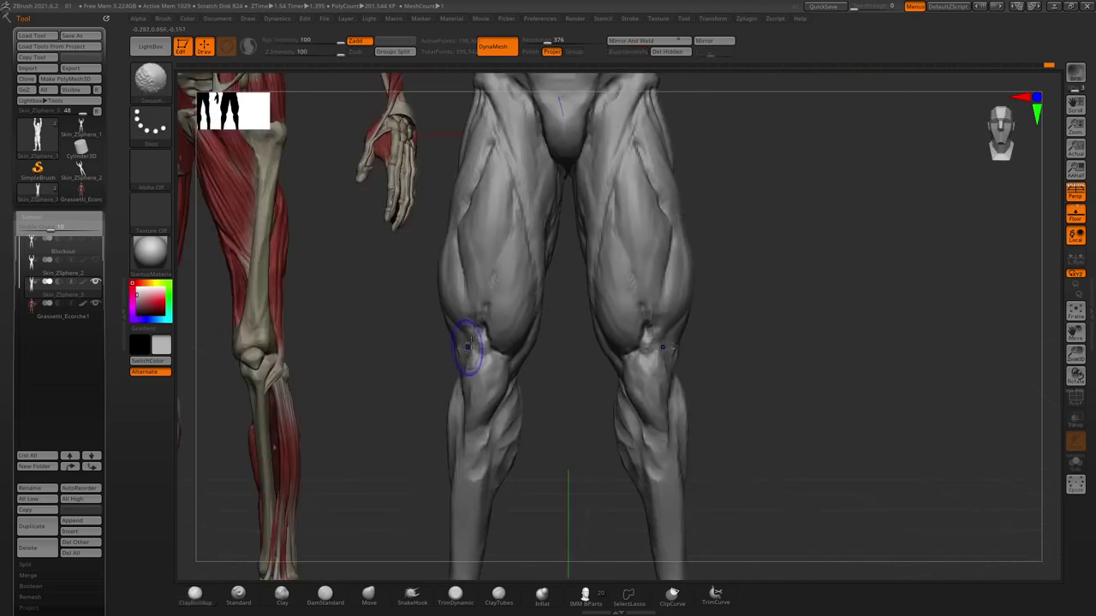
right_click_drag(438, 343, 549, 351)
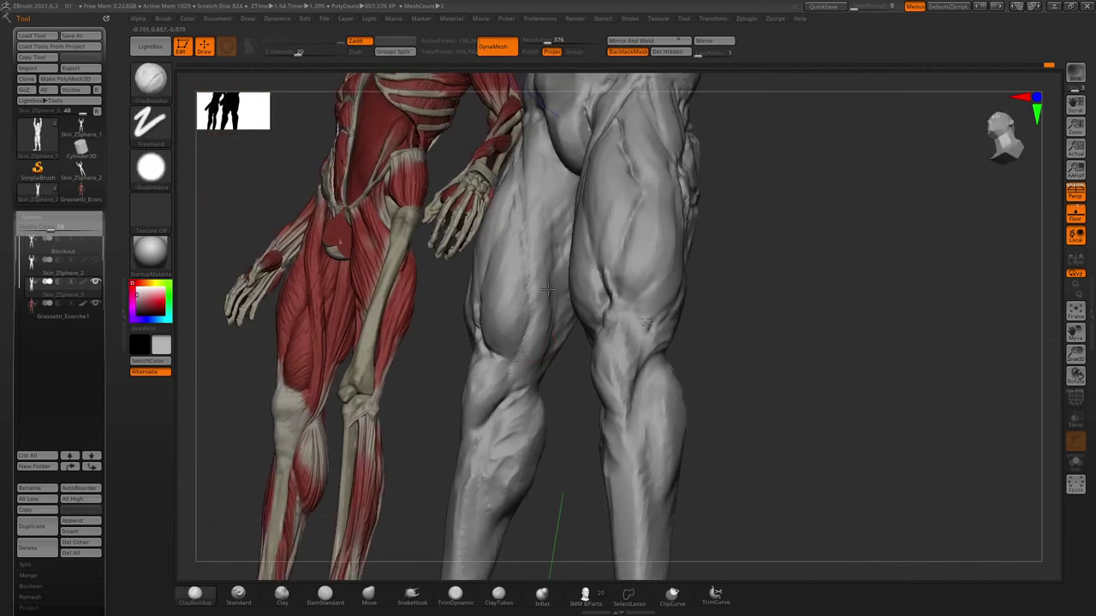
right_click_drag(539, 220, 572, 208)
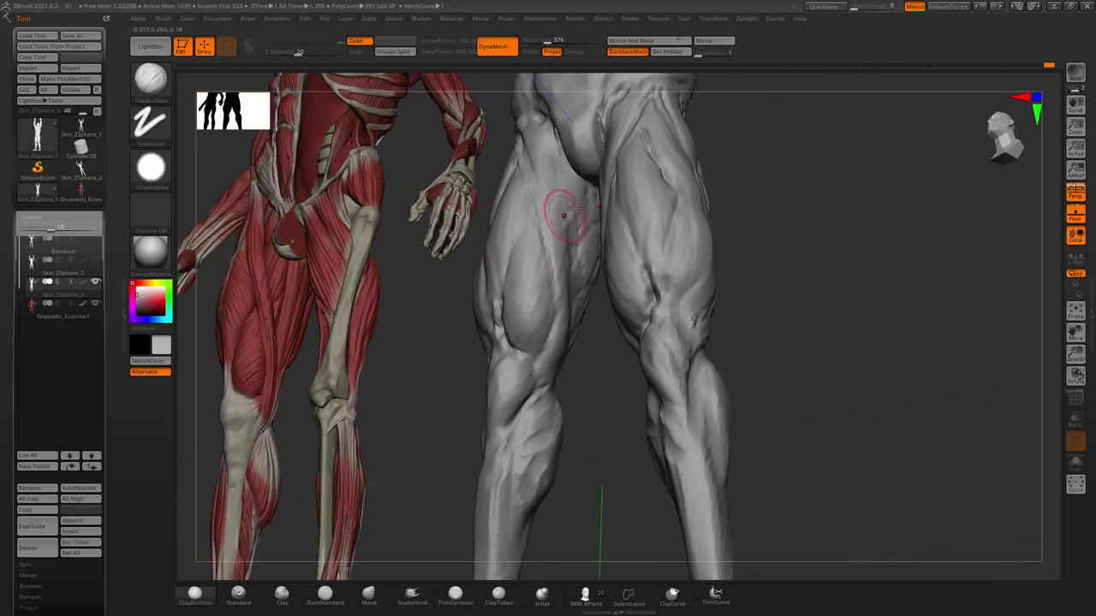
mouse_move(416, 334)
right_mouse_down()
mouse_move(430, 351)
mouse_move(469, 358)
mouse_move(479, 409)
mouse_move(526, 303)
right_mouse_up()
key("f")
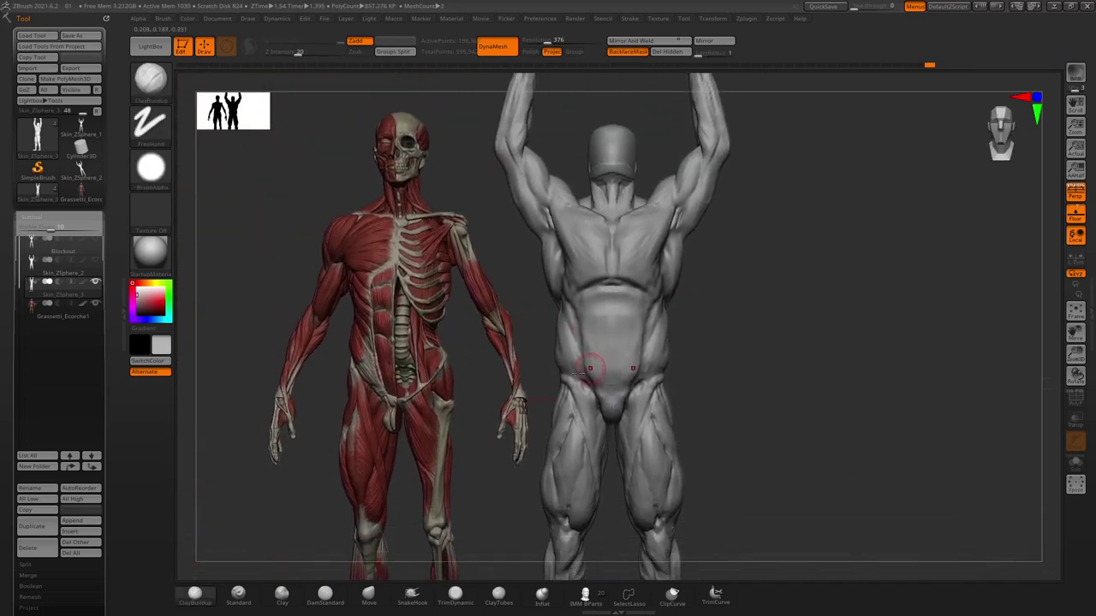
right_click_drag(589, 368, 589, 405)
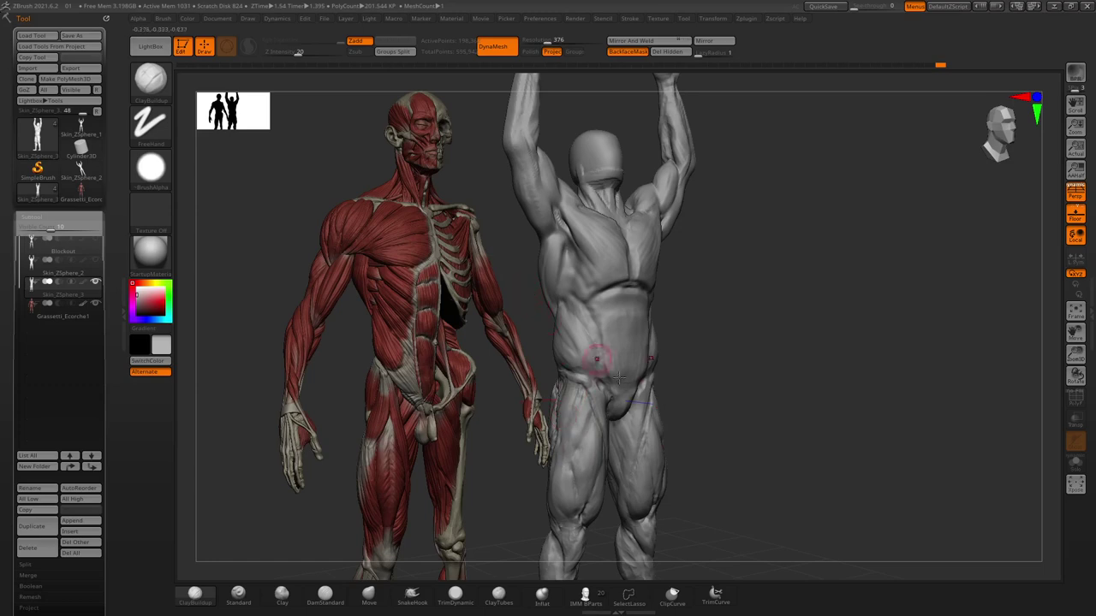
mouse_move(618, 376)
right_mouse_down()
mouse_move(710, 386)
mouse_move(604, 390)
right_mouse_up()
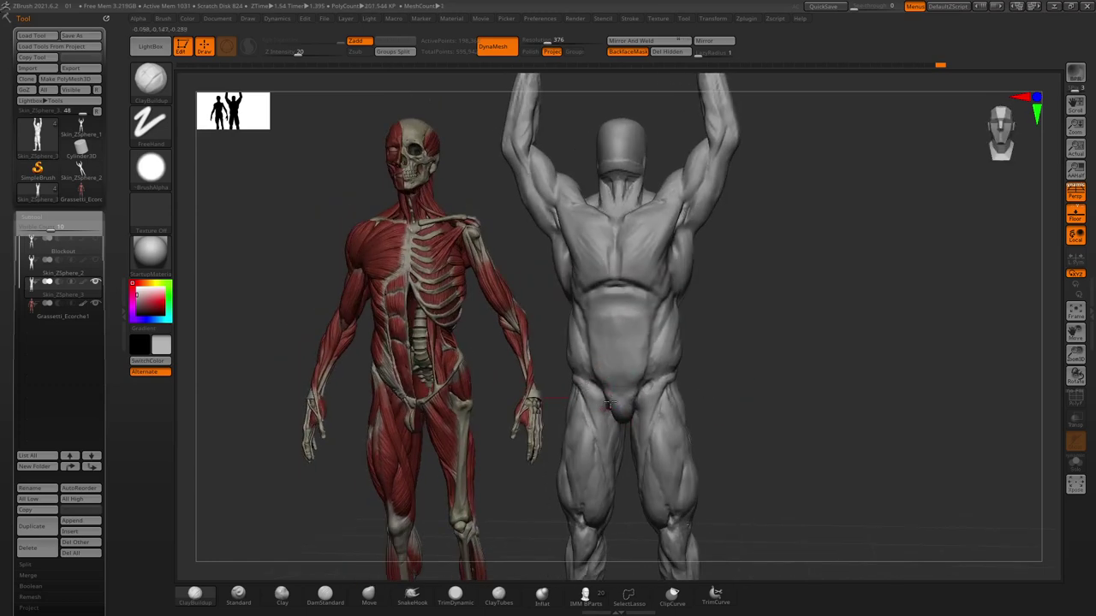
mouse_move(637, 505)
right_mouse_down()
mouse_move(671, 416)
mouse_move(645, 420)
right_mouse_up()
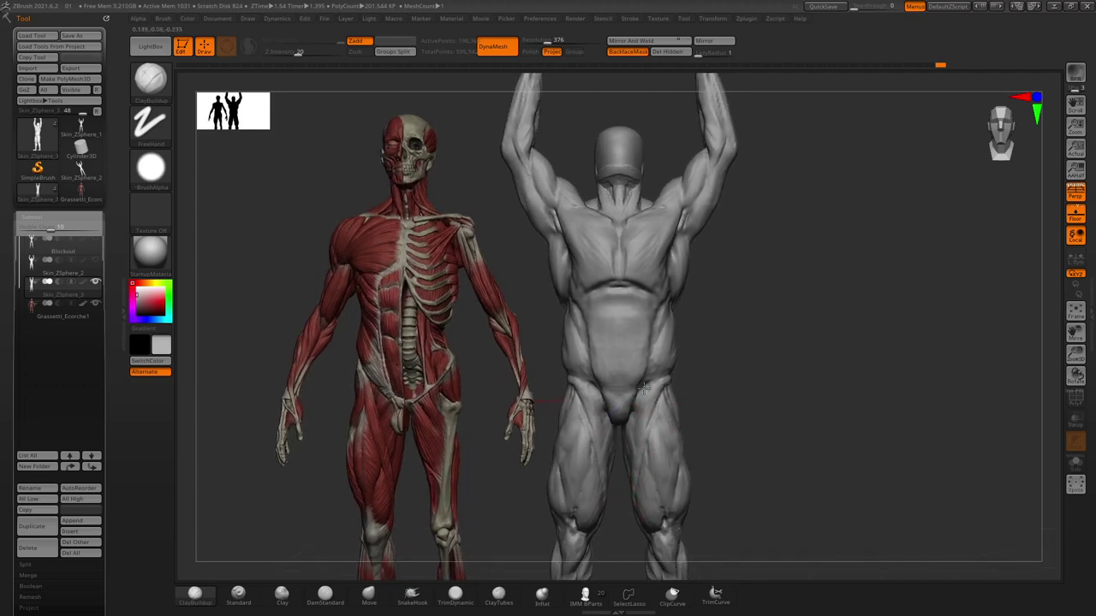
right_click_drag(642, 404, 664, 375)
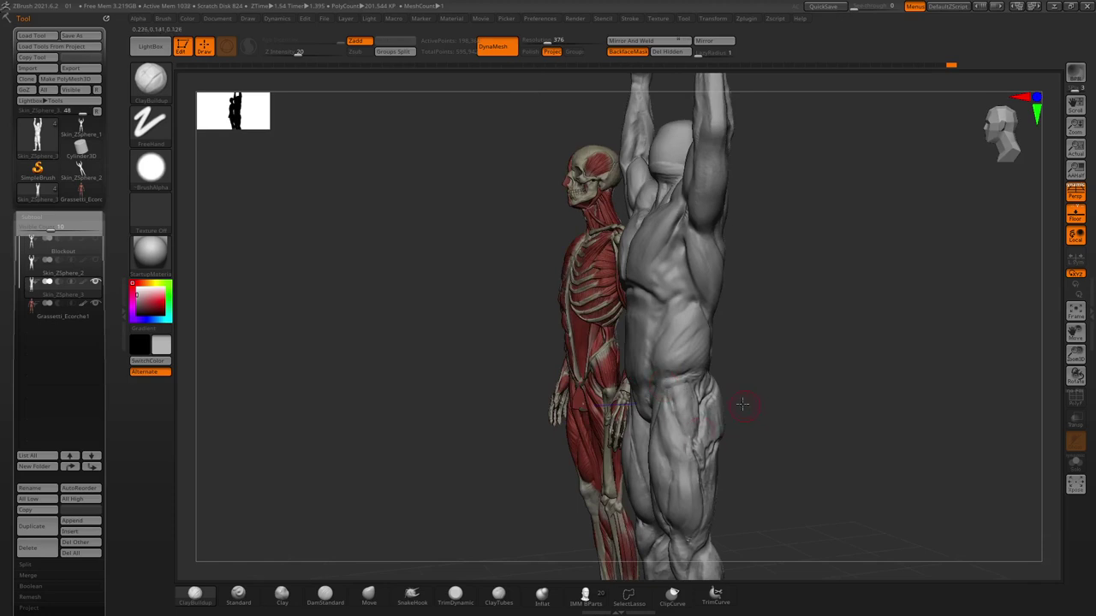
right_click_drag(742, 404, 680, 392)
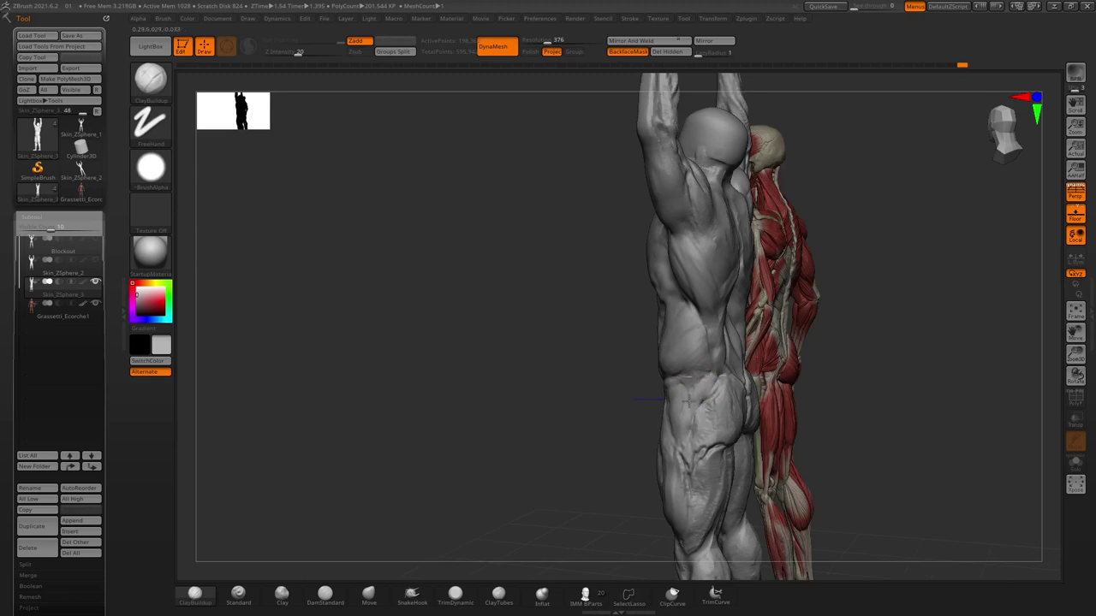
key("space")
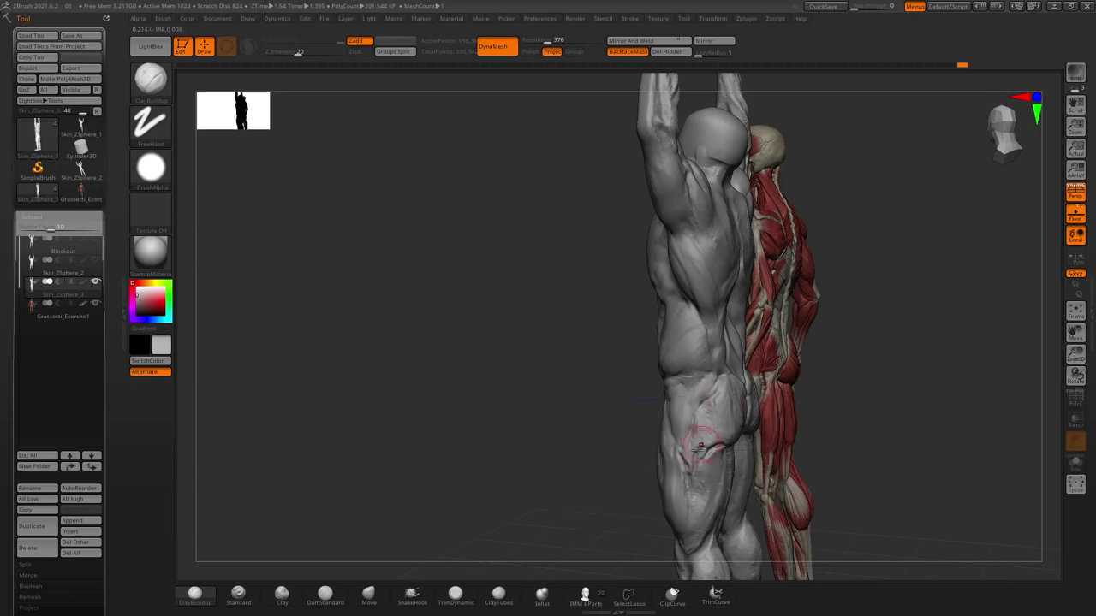
left_click_drag(701, 445, 691, 458)
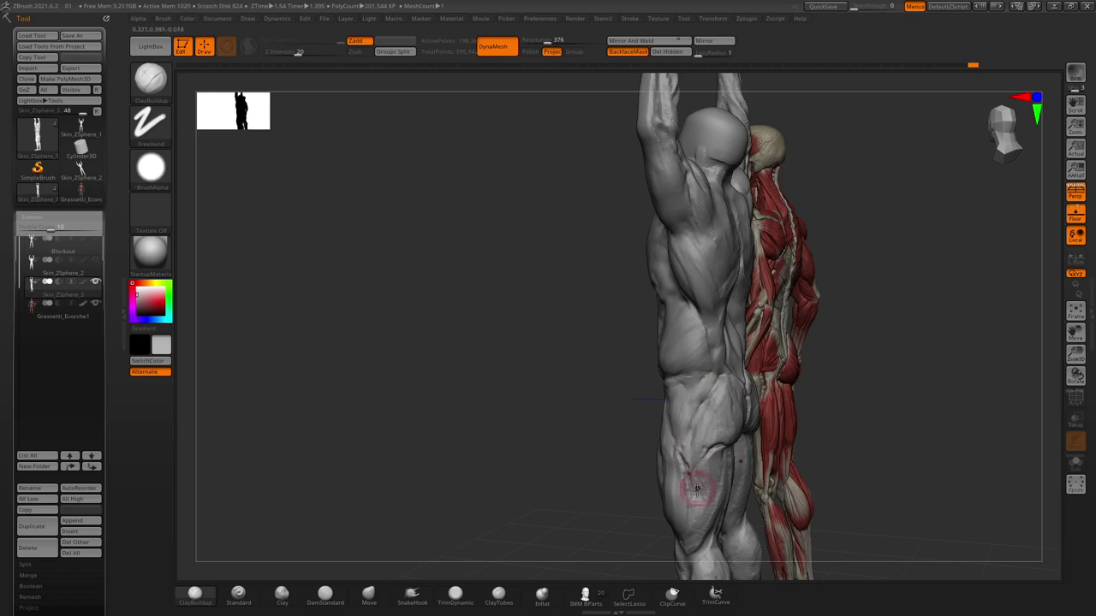
mouse_move(479, 342)
left_mouse_down()
mouse_move(567, 342)
mouse_move(702, 368)
left_mouse_up()
key("space")
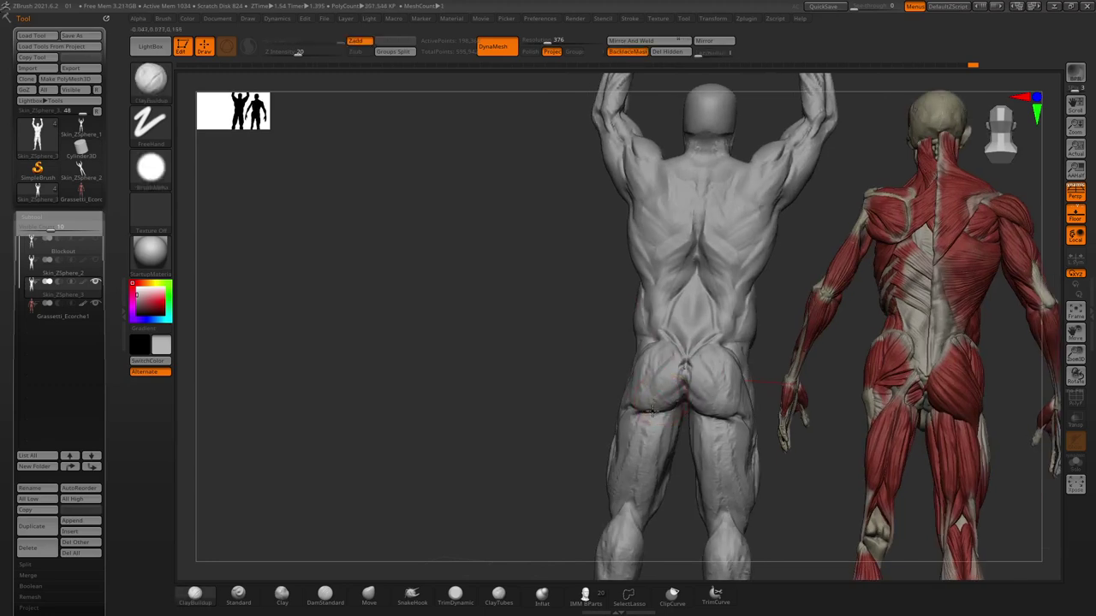
right_click_drag(663, 413, 630, 368)
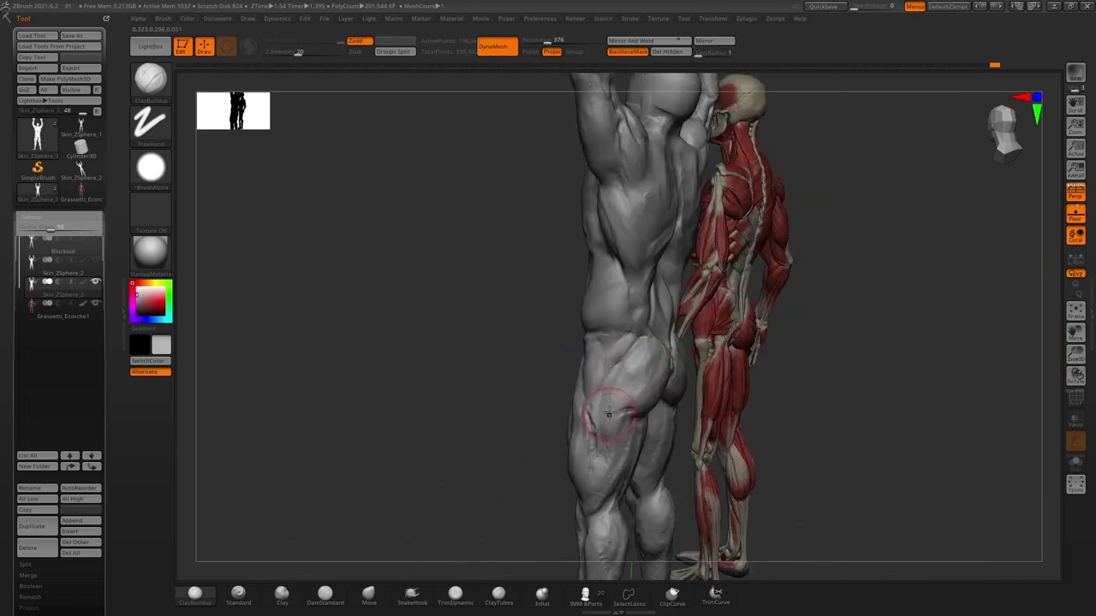
right_click_drag(598, 435, 646, 347)
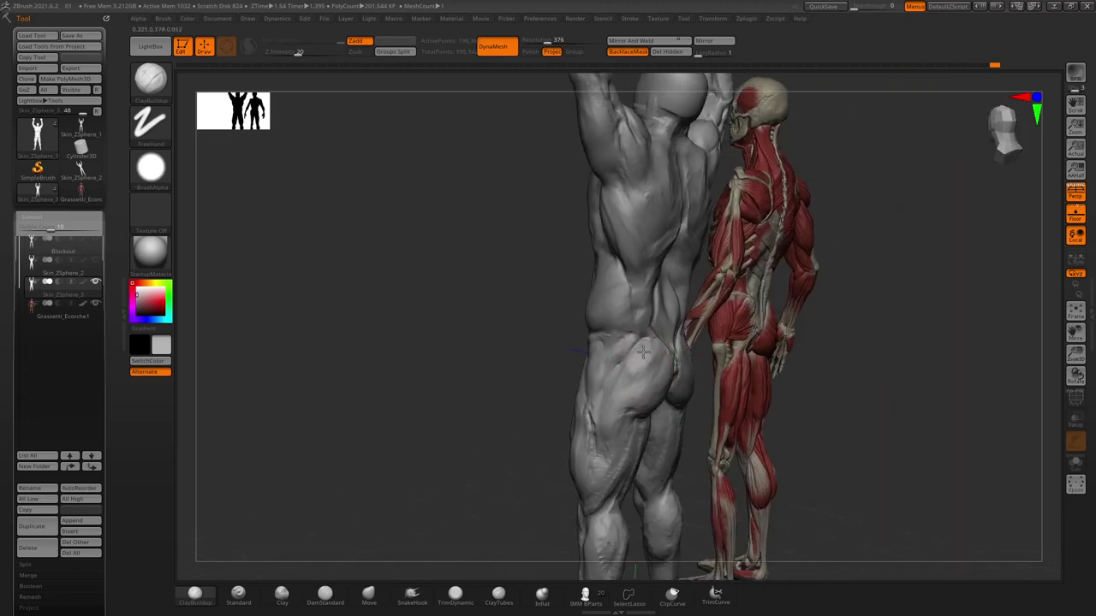
right_click_drag(577, 387, 666, 352)
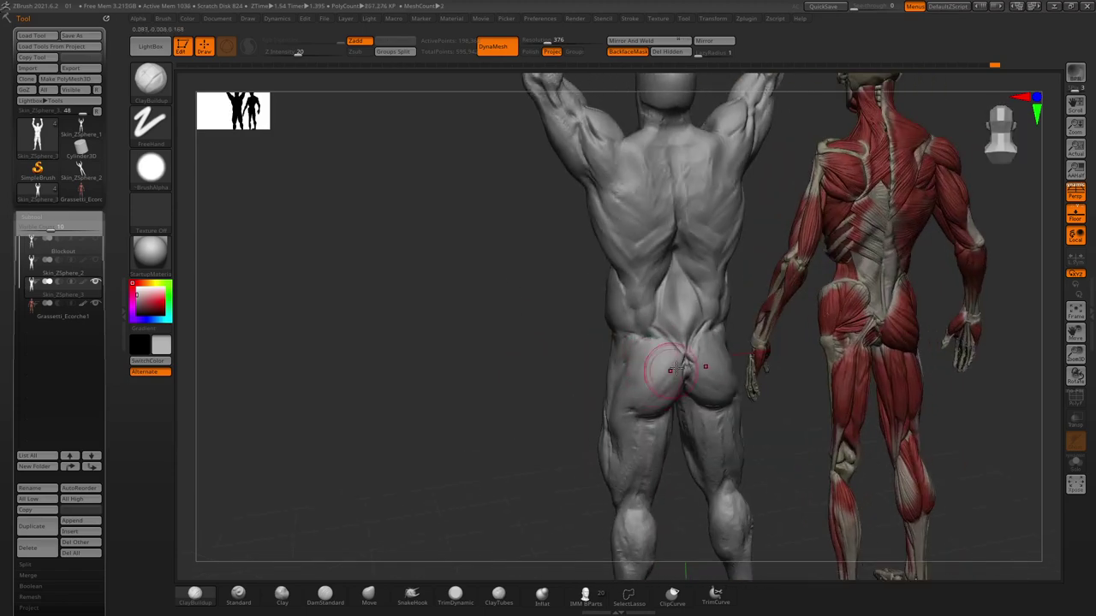
right_click_drag(676, 368, 650, 370)
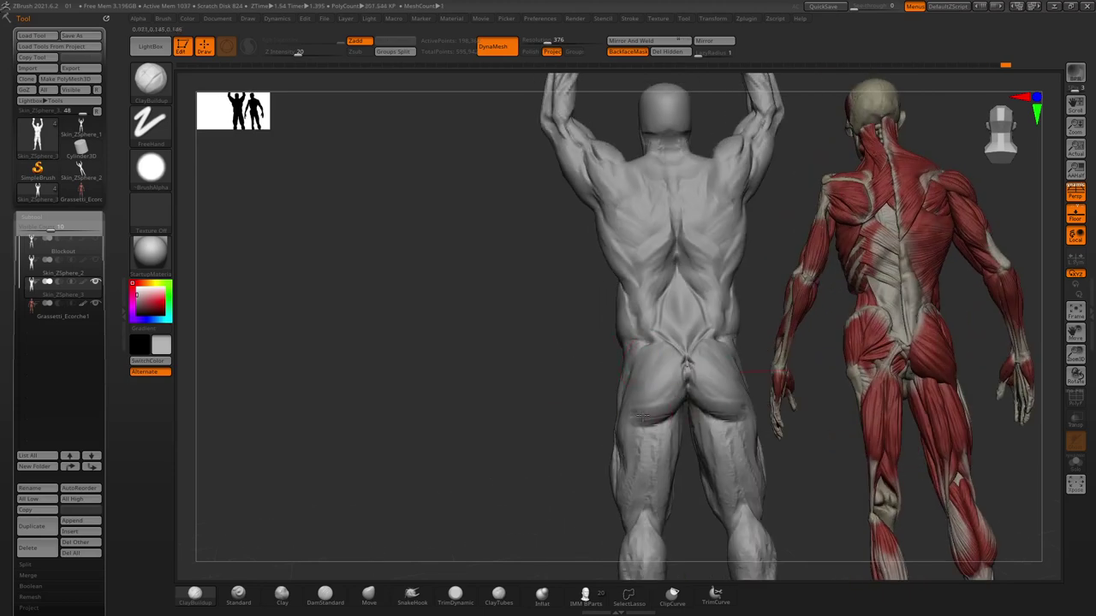
right_click_drag(638, 431, 623, 460)
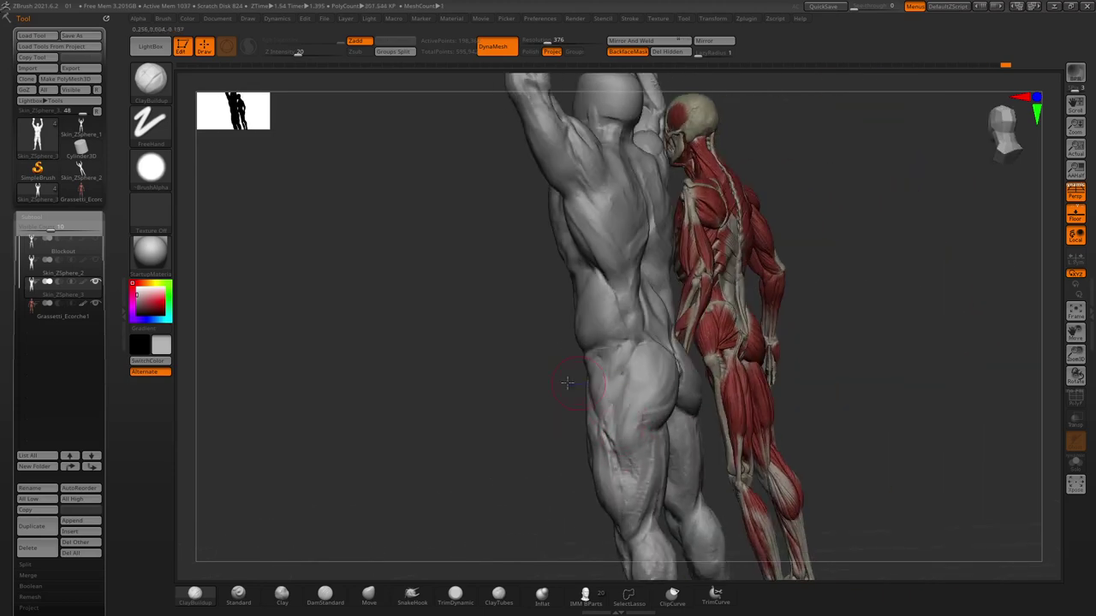
mouse_move(568, 383)
right_mouse_down()
mouse_move(580, 416)
mouse_move(555, 397)
mouse_move(600, 384)
right_mouse_up()
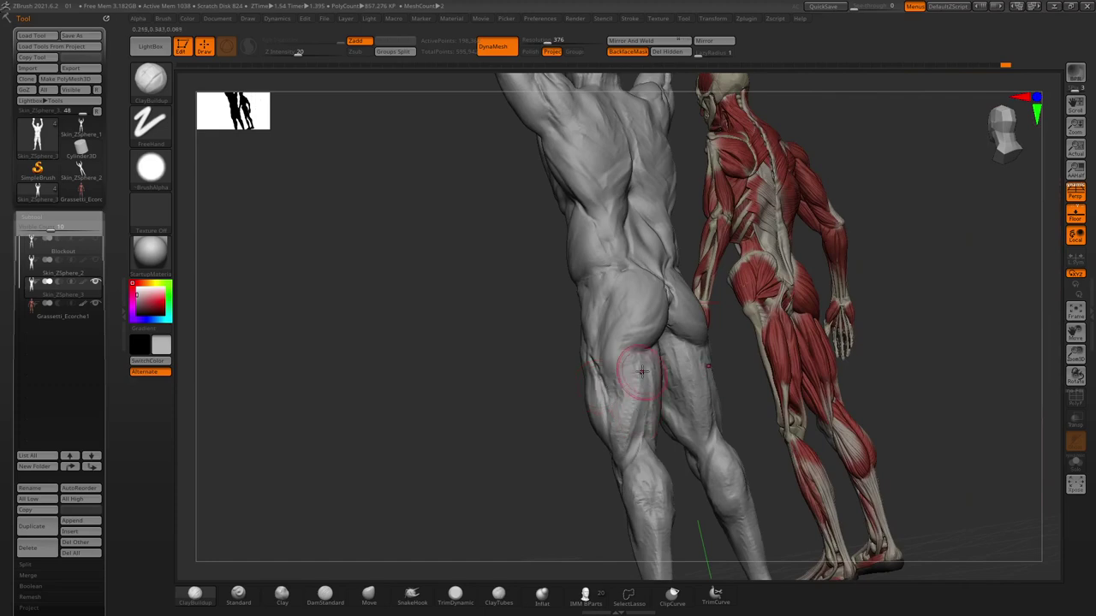
mouse_move(580, 456)
right_mouse_down()
mouse_move(625, 400)
mouse_move(607, 457)
mouse_move(672, 351)
right_mouse_up()
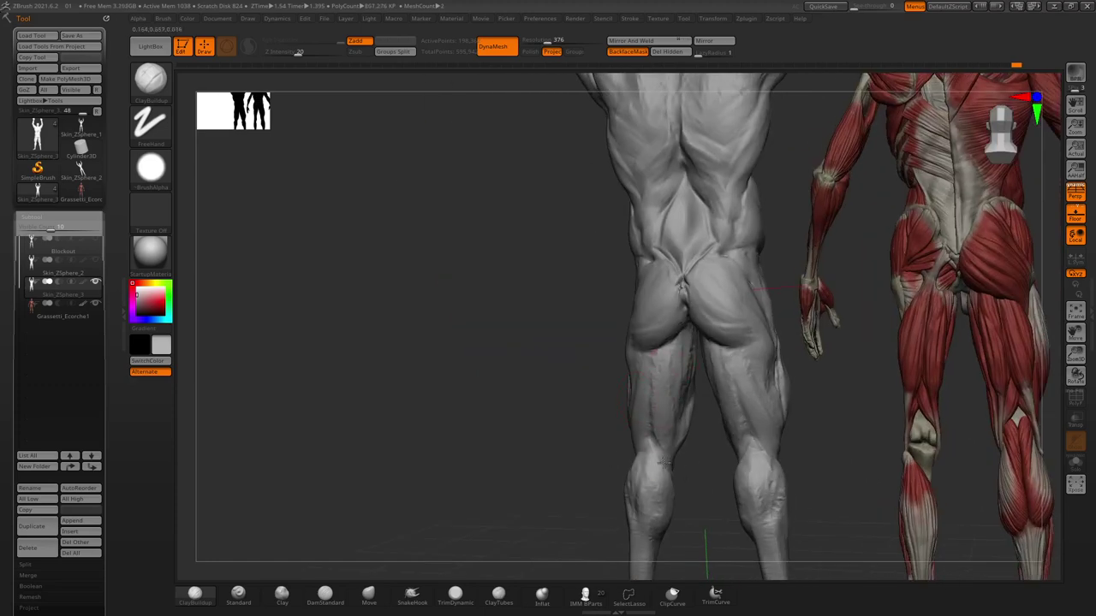
mouse_move(636, 278)
right_mouse_down()
mouse_move(577, 298)
mouse_move(600, 325)
mouse_move(644, 340)
right_mouse_up()
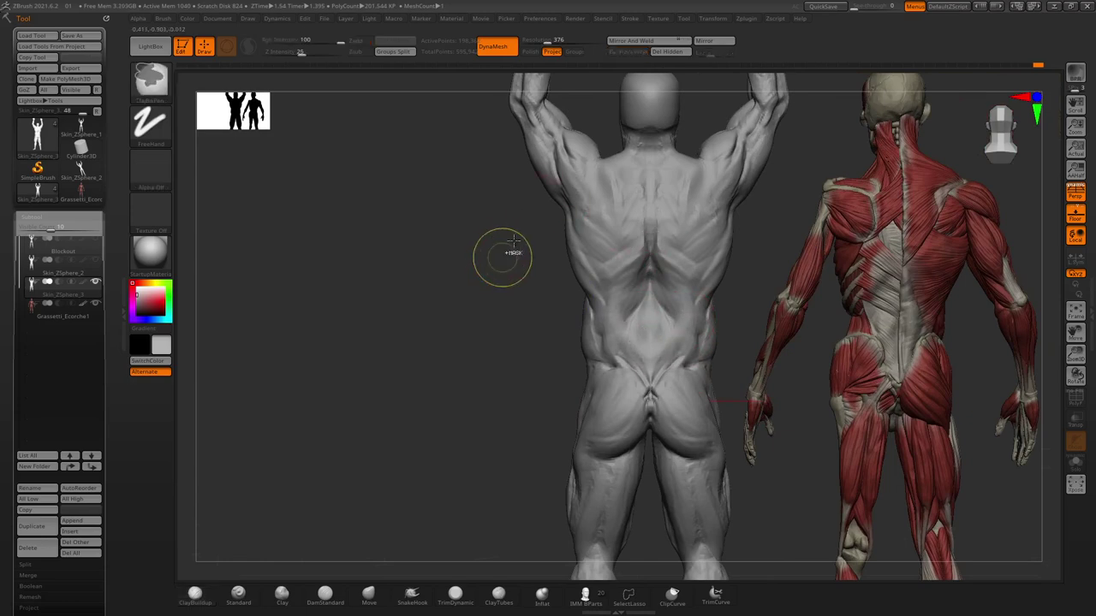
From a high back view, refine the ClayBuildup muscle forms along the grey figure's spine.
right_click_drag(502, 257, 722, 297)
right_click_drag(670, 345, 558, 299)
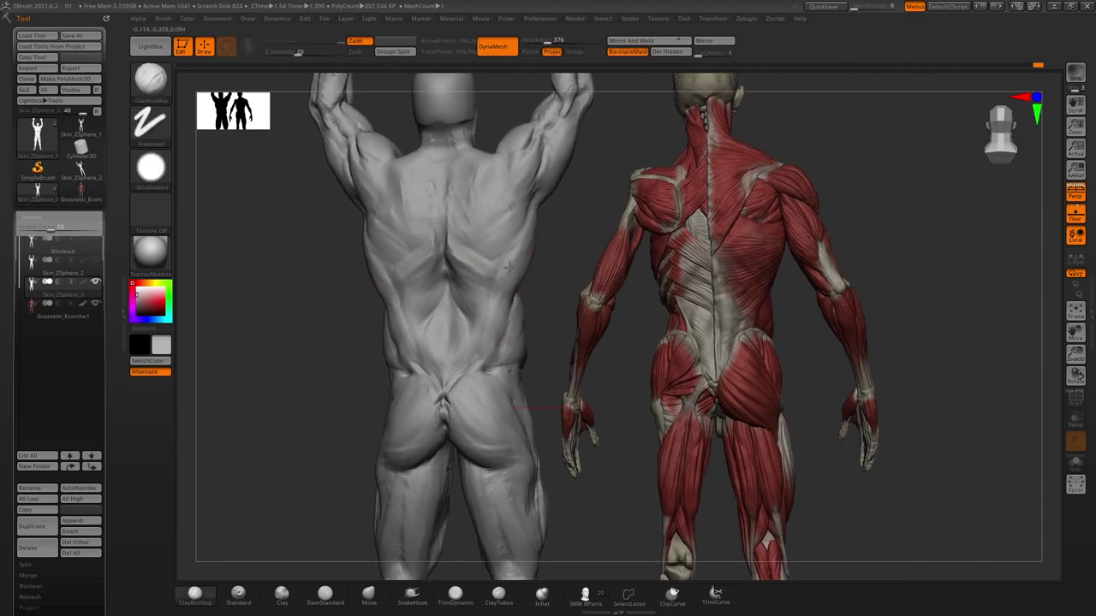
mouse_move(517, 258)
right_mouse_down()
mouse_move(528, 253)
mouse_move(514, 245)
mouse_move(475, 319)
right_mouse_up()
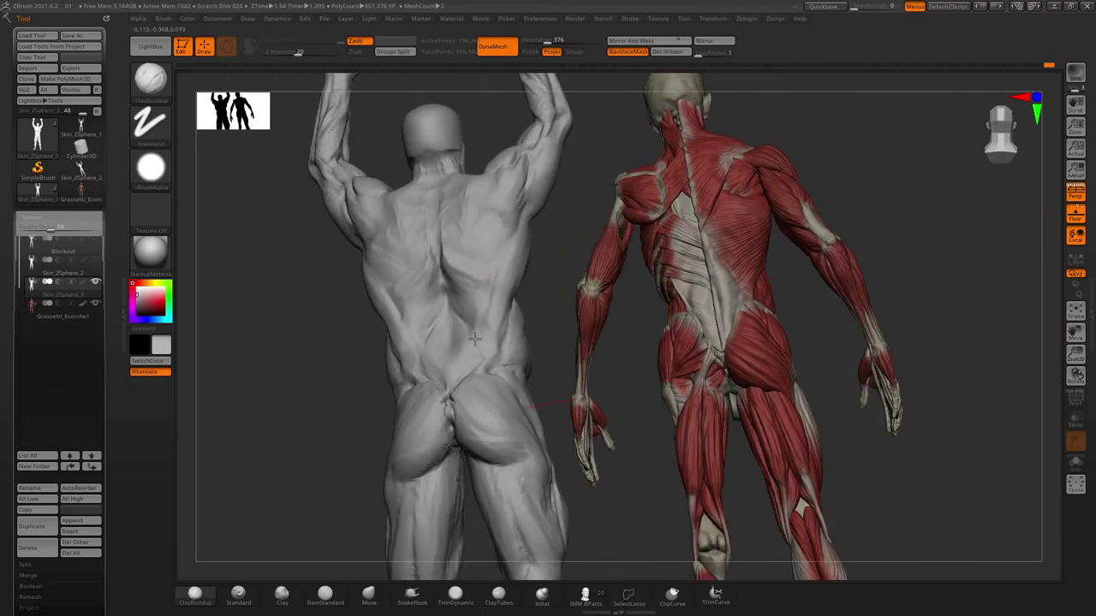
mouse_move(560, 225)
right_mouse_down()
mouse_move(514, 228)
mouse_move(486, 308)
right_mouse_up()
right_click_drag(402, 296, 482, 245)
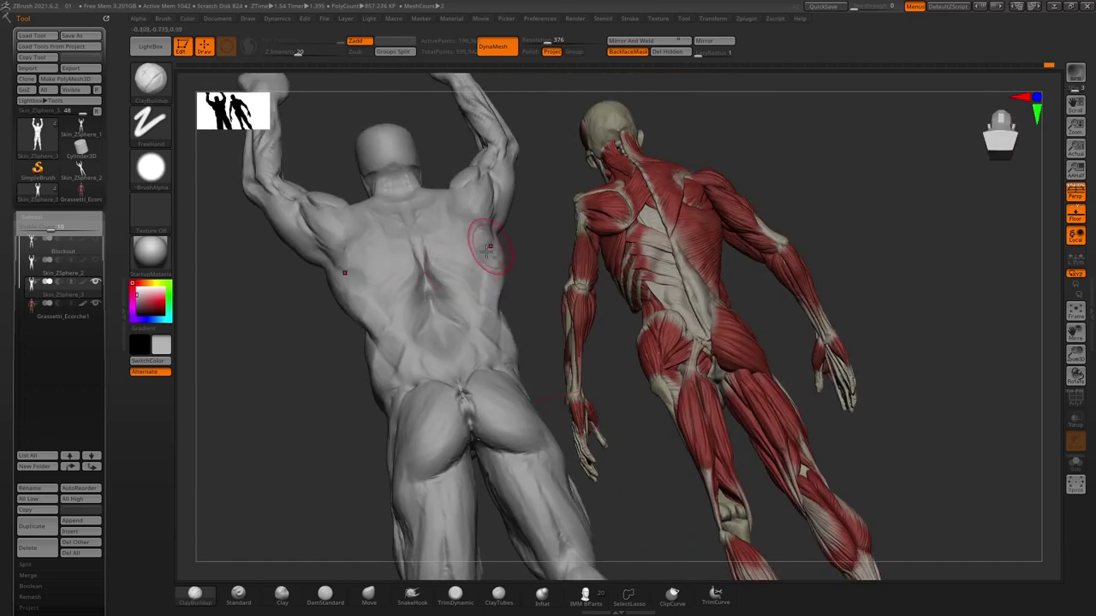
left_click_drag(432, 250, 440, 259)
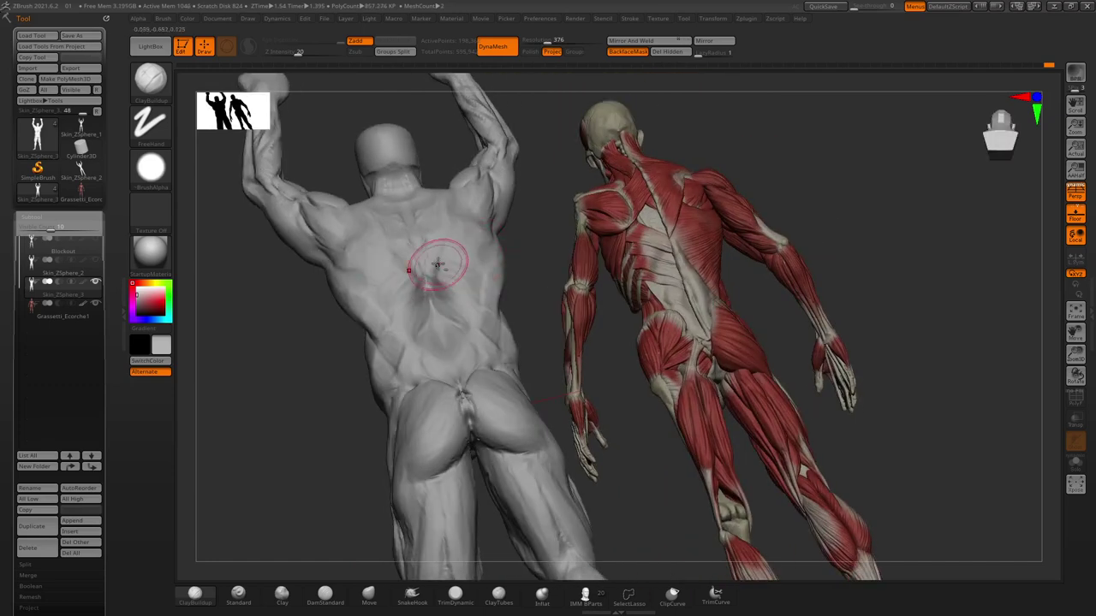
mouse_move(484, 306)
right_mouse_down()
mouse_move(465, 260)
mouse_move(269, 277)
mouse_move(396, 186)
right_mouse_up()
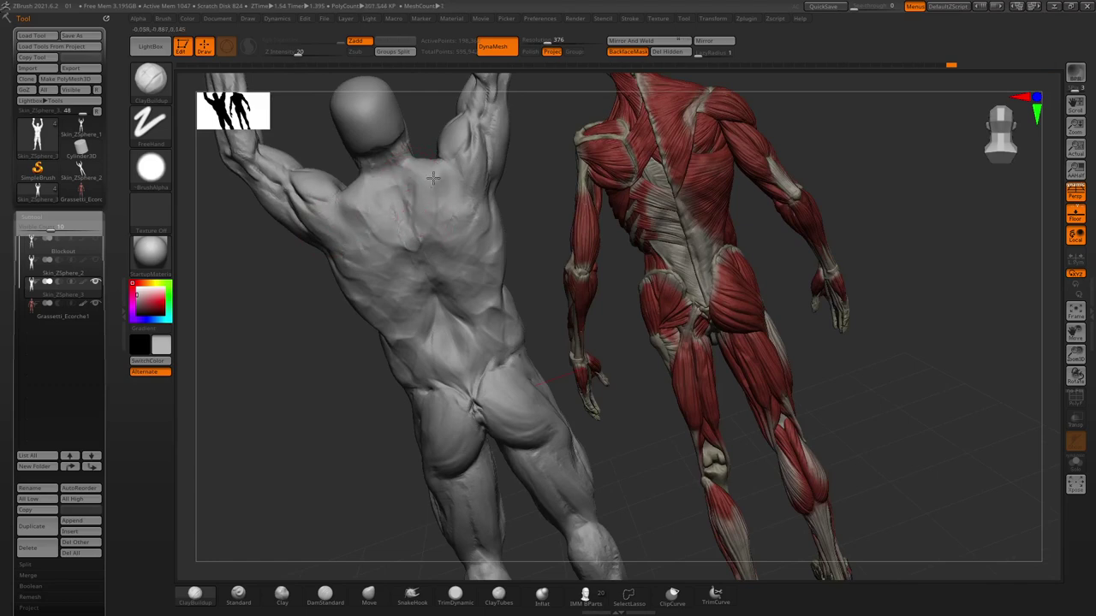
right_click_drag(531, 198, 534, 236)
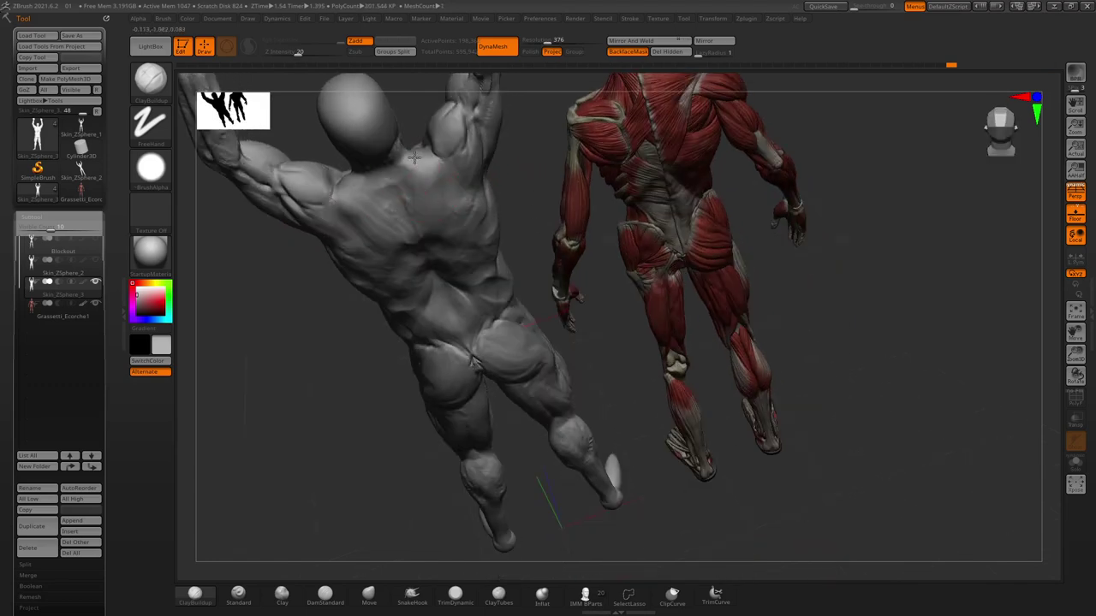
mouse_move(312, 350)
right_mouse_down()
mouse_move(343, 220)
mouse_move(469, 250)
mouse_move(483, 214)
mouse_move(470, 191)
right_mouse_up()
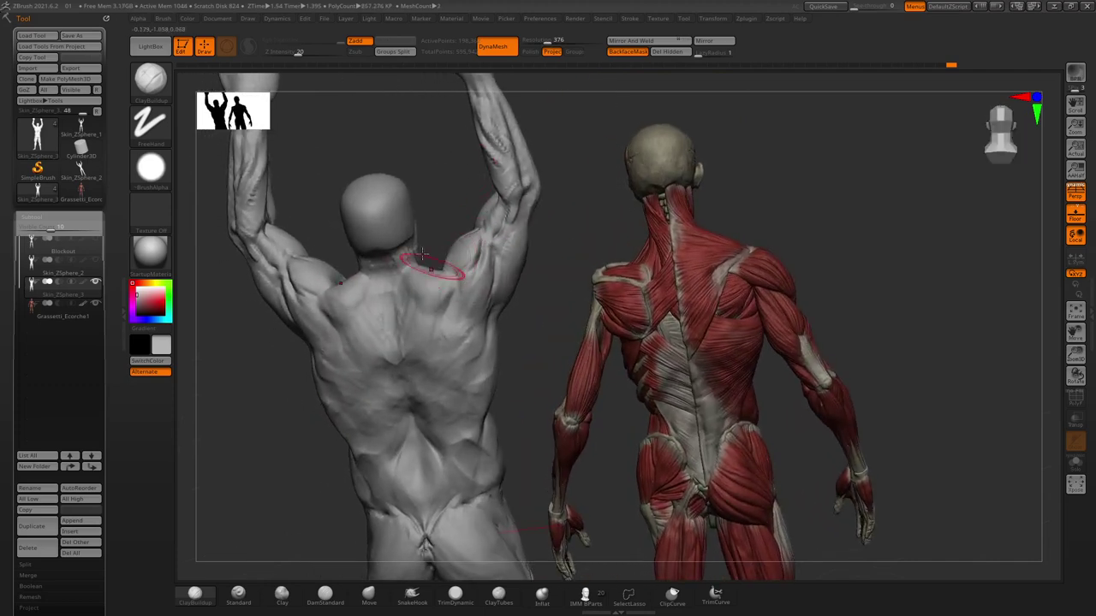
right_click_drag(422, 255, 503, 239)
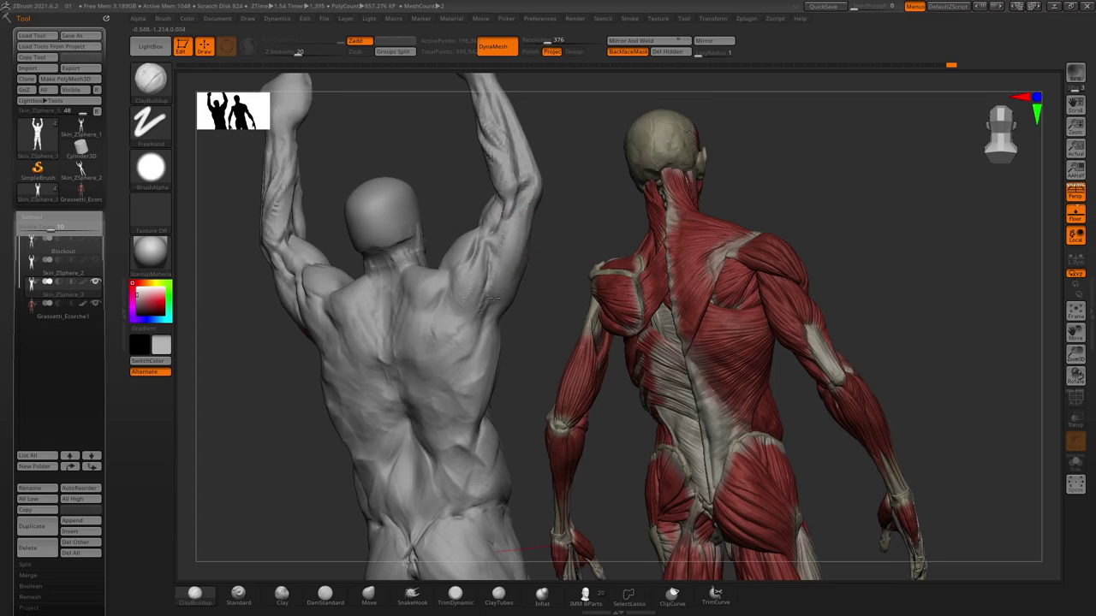
Reshape the raised arm's upper arm, then orbit to a lit back view.
right_click_drag(529, 323, 528, 213)
left_click_drag(538, 257, 551, 291)
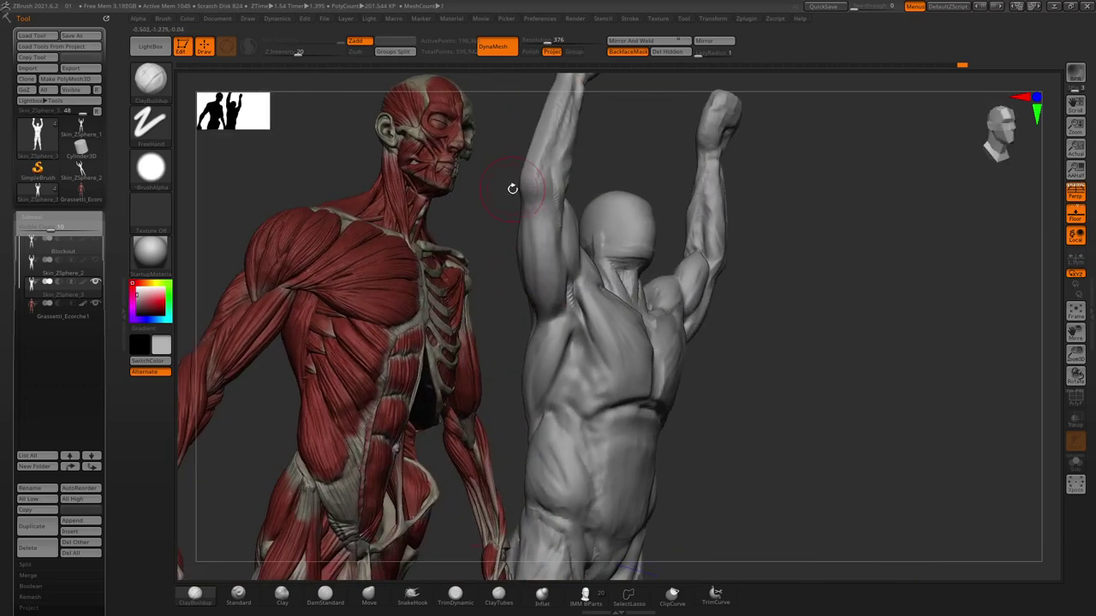
mouse_move(496, 207)
right_mouse_down()
mouse_move(567, 226)
mouse_move(452, 179)
mouse_move(498, 200)
right_mouse_up()
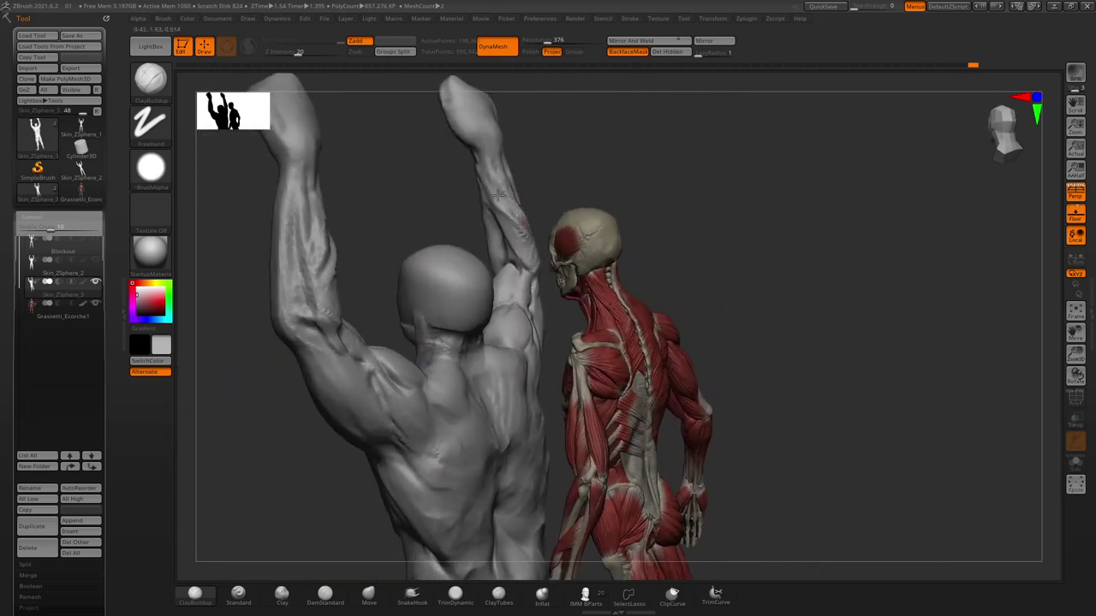
mouse_move(577, 200)
right_mouse_down()
mouse_move(469, 164)
mouse_move(455, 176)
mouse_move(423, 168)
mouse_move(531, 153)
right_mouse_up()
mouse_move(530, 153)
left_mouse_down()
mouse_move(514, 216)
mouse_move(492, 192)
mouse_move(539, 255)
left_mouse_up()
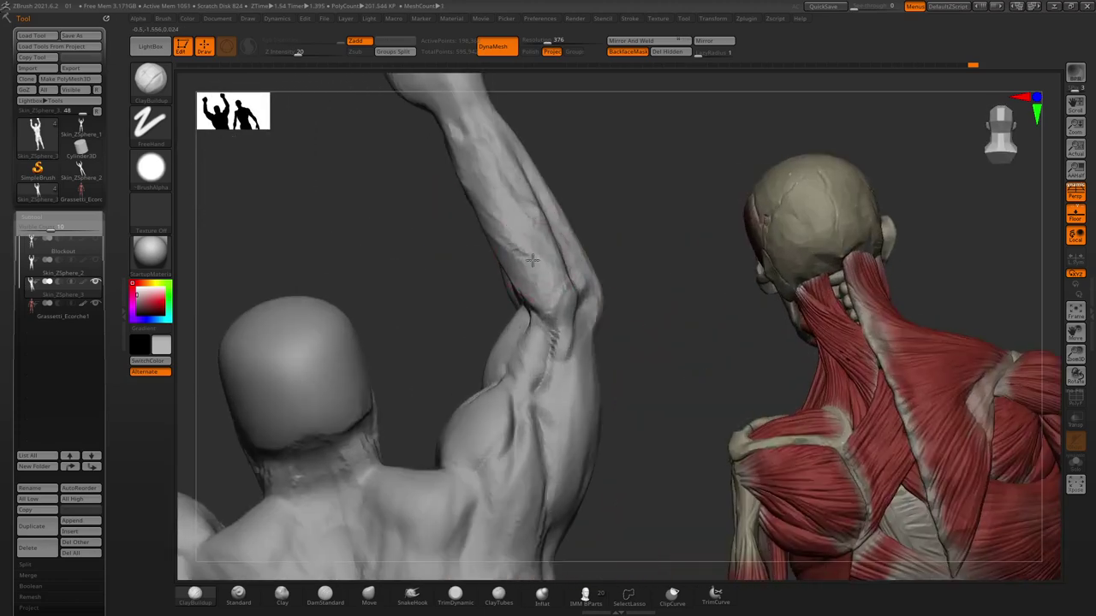
Adjust the brush settings and sculpt detail along the raised forearm.
key("space")
mouse_move(616, 284)
left_mouse_down()
mouse_move(554, 322)
mouse_move(541, 186)
left_mouse_up()
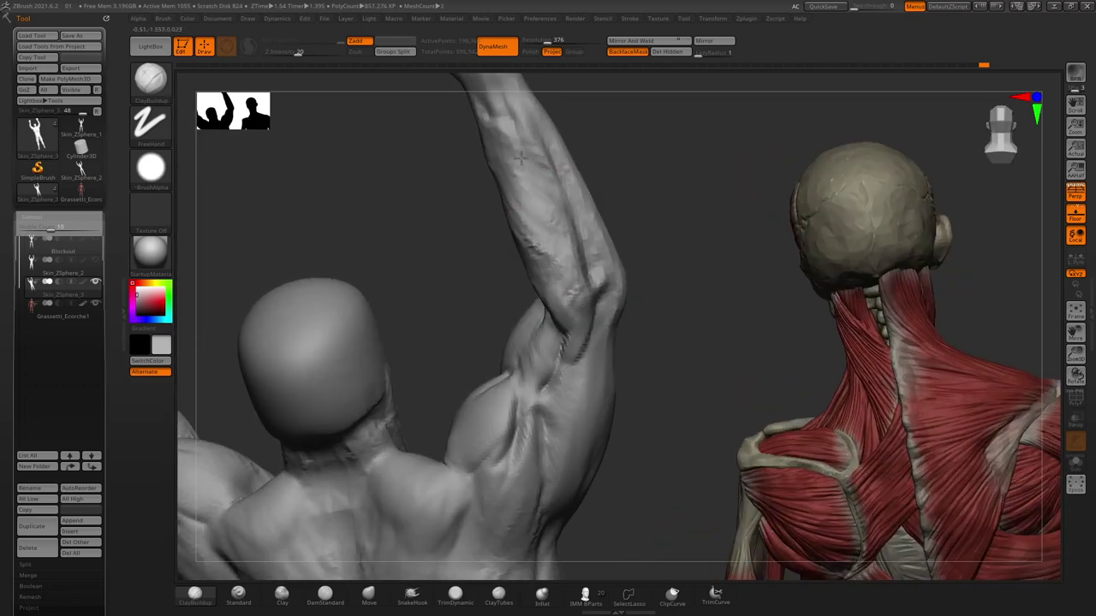
mouse_move(420, 154)
left_mouse_down()
mouse_move(461, 184)
mouse_move(440, 176)
mouse_move(510, 202)
mouse_move(484, 180)
left_mouse_up()
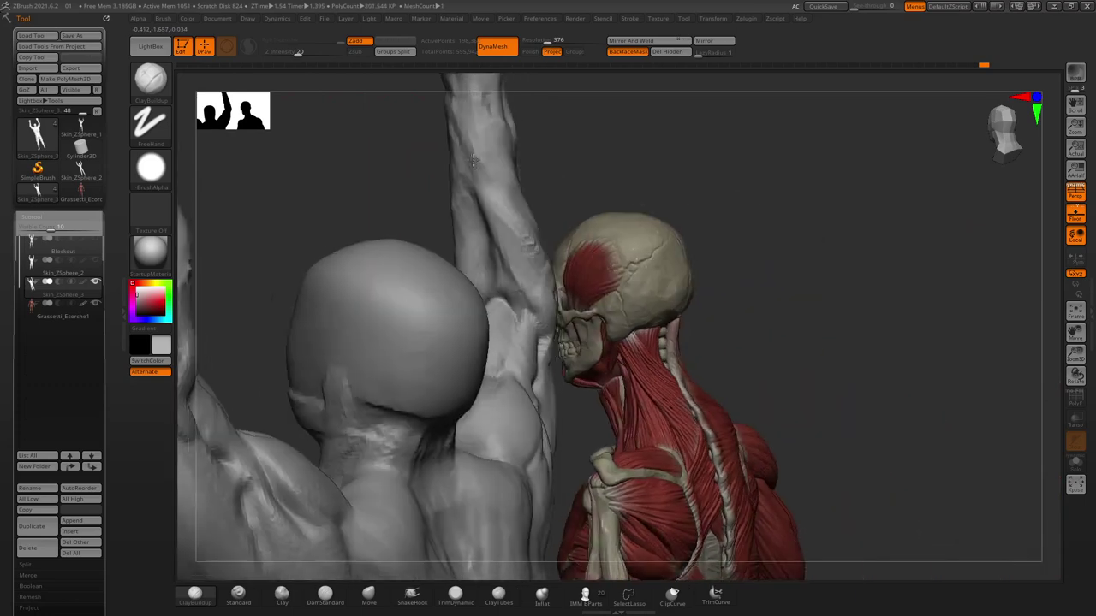
mouse_move(508, 242)
left_mouse_down()
mouse_move(531, 155)
mouse_move(532, 212)
left_mouse_up()
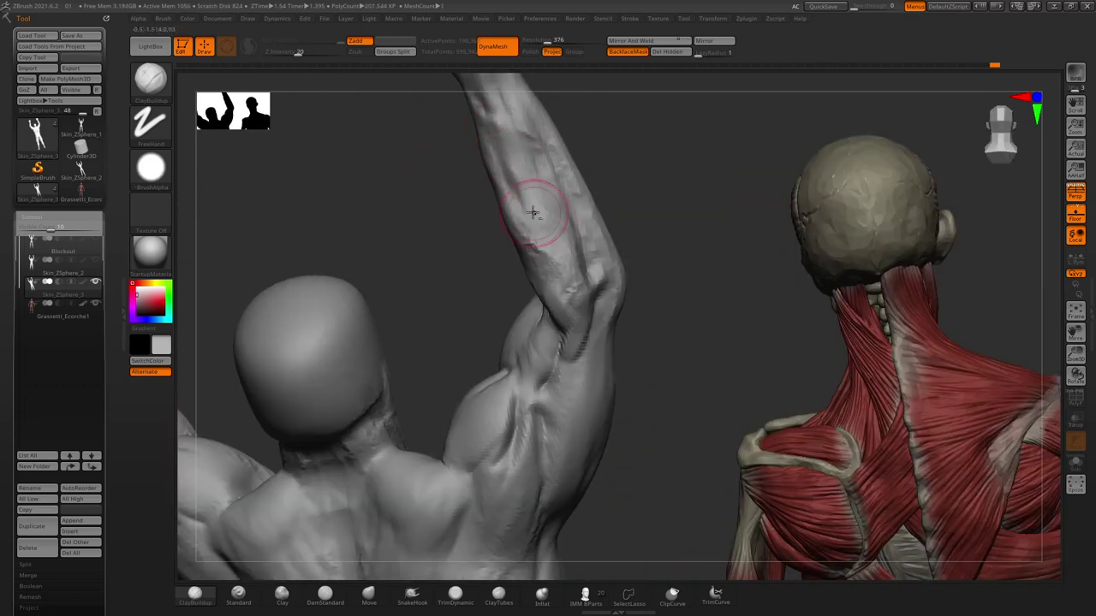
left_click_drag(579, 281, 571, 337)
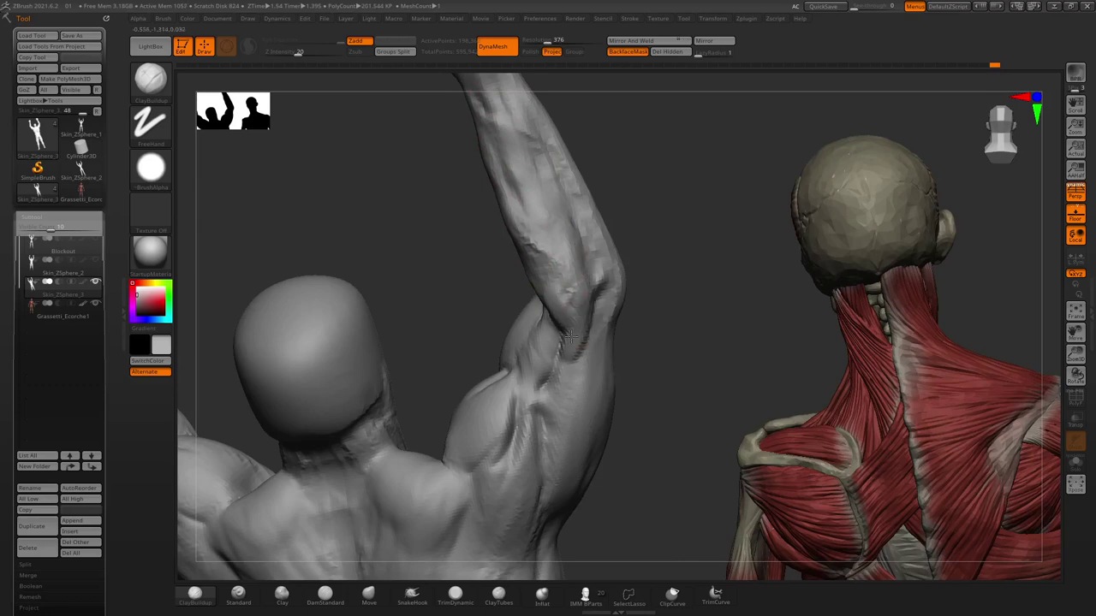
Make the brush much smaller and reframe on the backs and raised arms.
left_click_drag(463, 228, 548, 288)
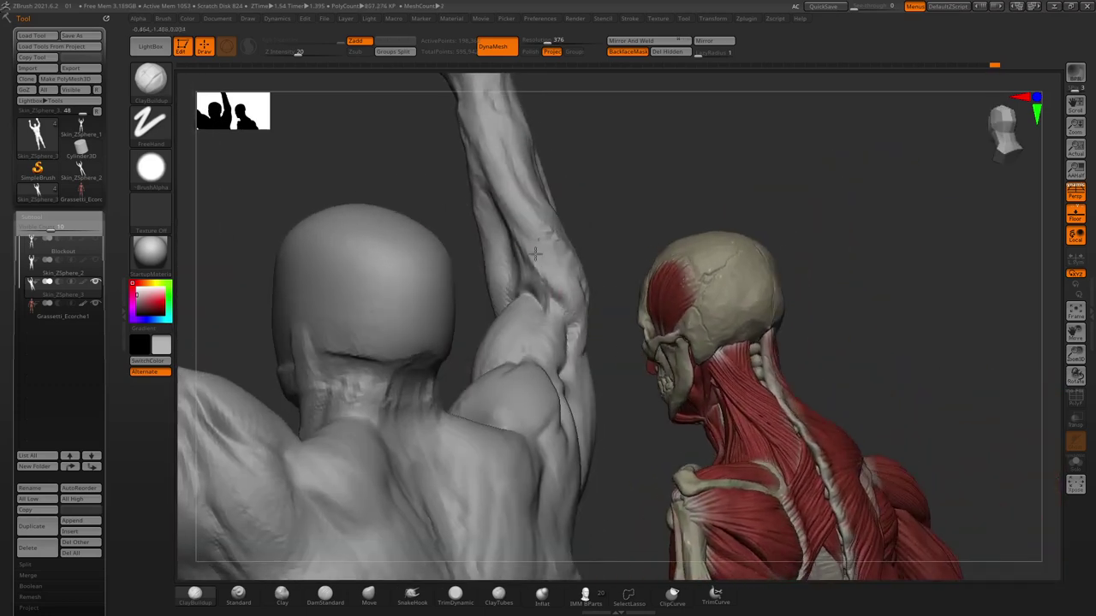
left_click_drag(640, 208, 544, 245)
key("space")
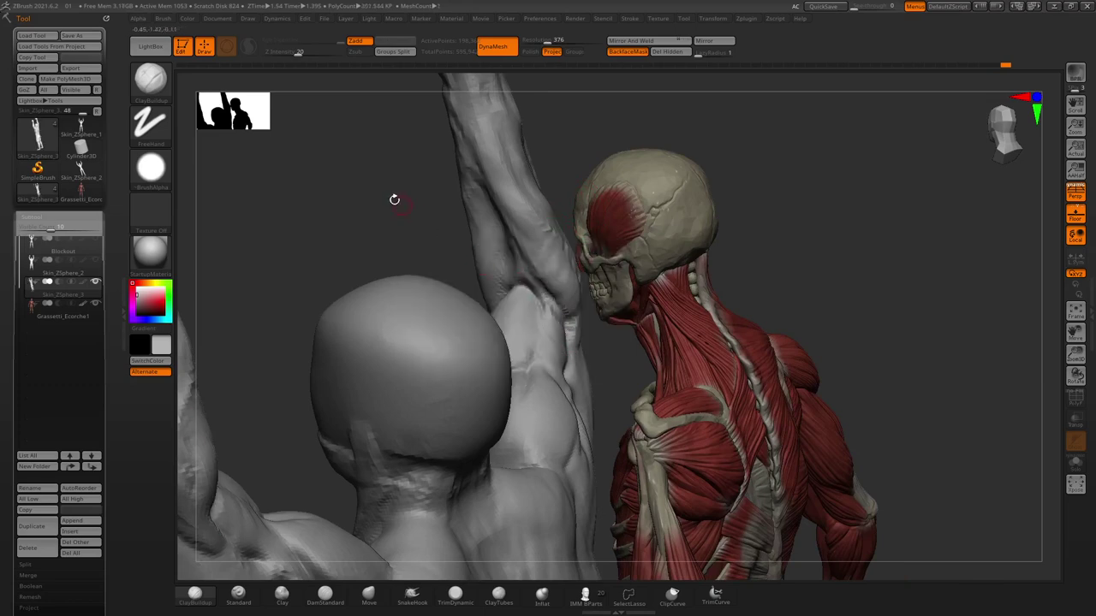
mouse_move(391, 197)
left_mouse_down()
mouse_move(426, 155)
mouse_move(475, 240)
left_mouse_up()
Sculpt ClayBuildup ridges along the raised forearm toward the elbow.
key("space")
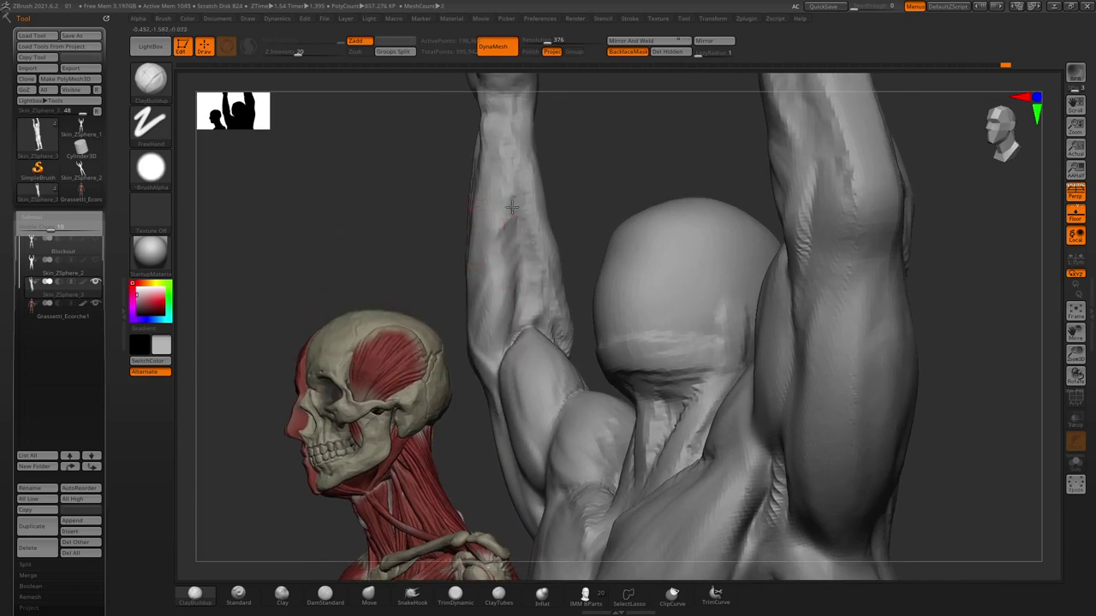
left_click_drag(531, 242, 472, 343)
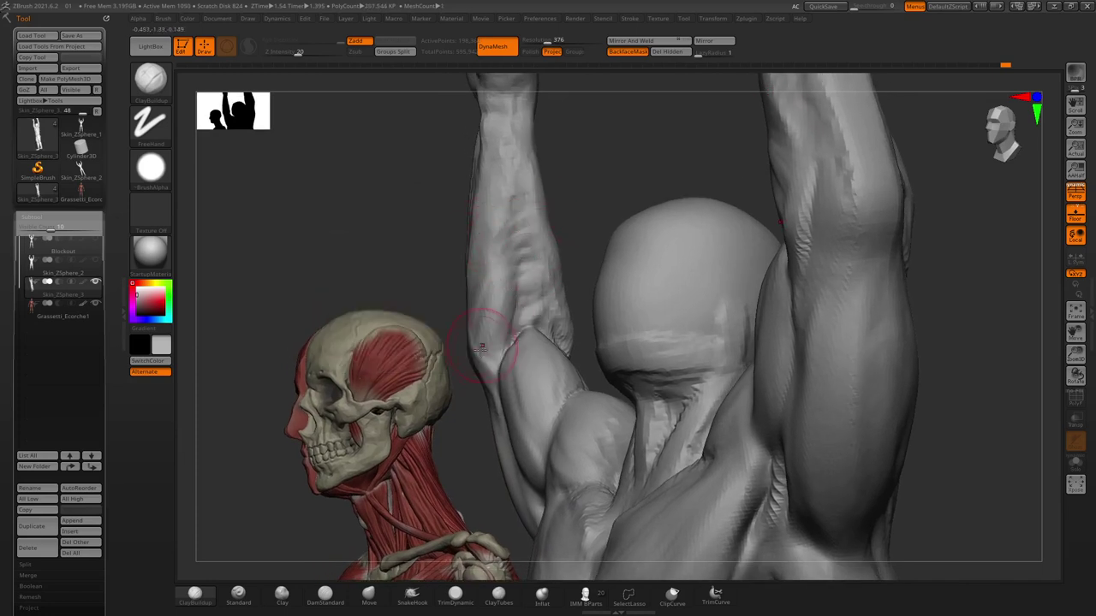
left_click_drag(433, 215, 471, 321)
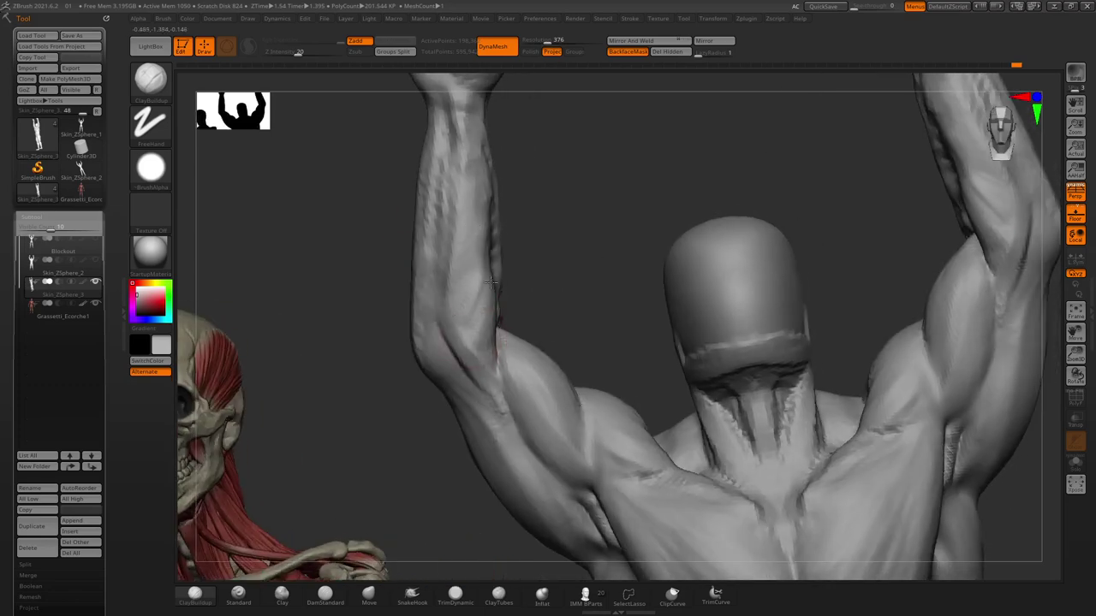
mouse_move(456, 196)
left_mouse_down()
mouse_move(477, 381)
mouse_move(477, 245)
left_mouse_up()
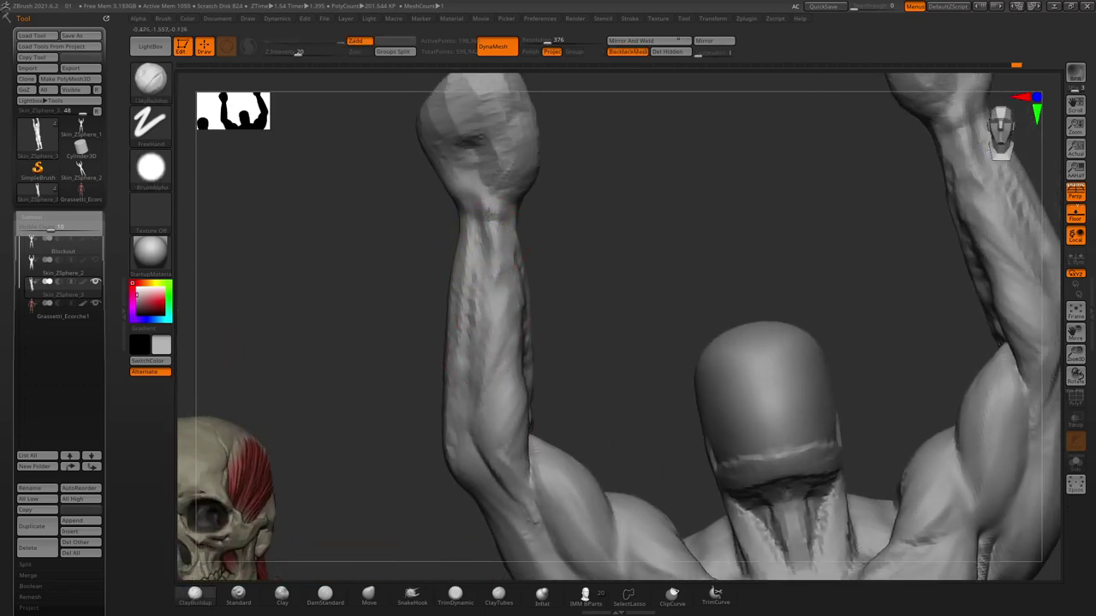
mouse_move(505, 249)
right_mouse_down()
mouse_move(523, 240)
mouse_move(520, 257)
right_mouse_up()
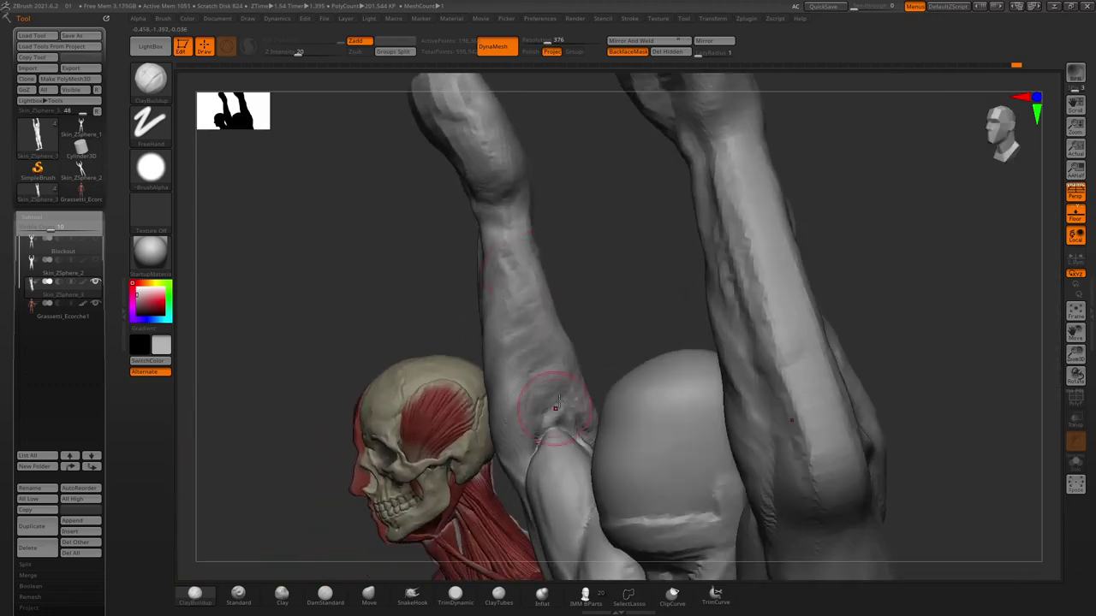
right_click_drag(557, 401, 552, 244)
Smooth the forearm creases and add surface detail up the right forearm.
mouse_move(558, 235)
left_mouse_down("shift")
mouse_move(586, 274)
mouse_move(647, 304)
left_mouse_up("shift")
right_click_drag(671, 204, 661, 285)
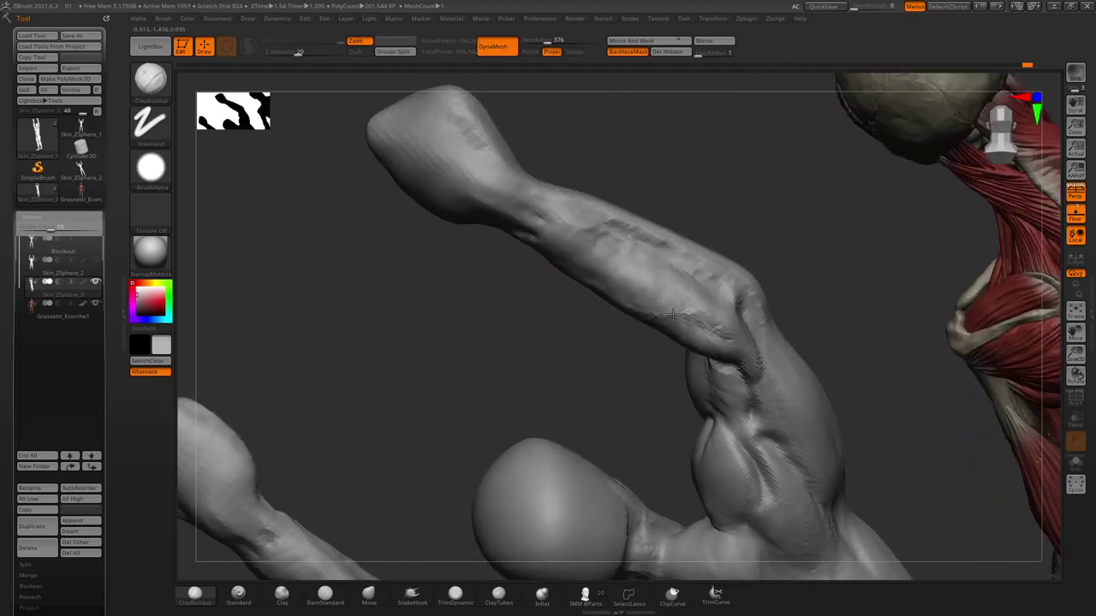
mouse_move(502, 333)
right_mouse_down()
mouse_move(330, 129)
mouse_move(450, 152)
mouse_move(463, 137)
mouse_move(450, 122)
mouse_move(638, 246)
right_mouse_up()
mouse_move(637, 246)
left_mouse_down()
mouse_move(621, 210)
mouse_move(623, 172)
mouse_move(653, 359)
left_mouse_up()
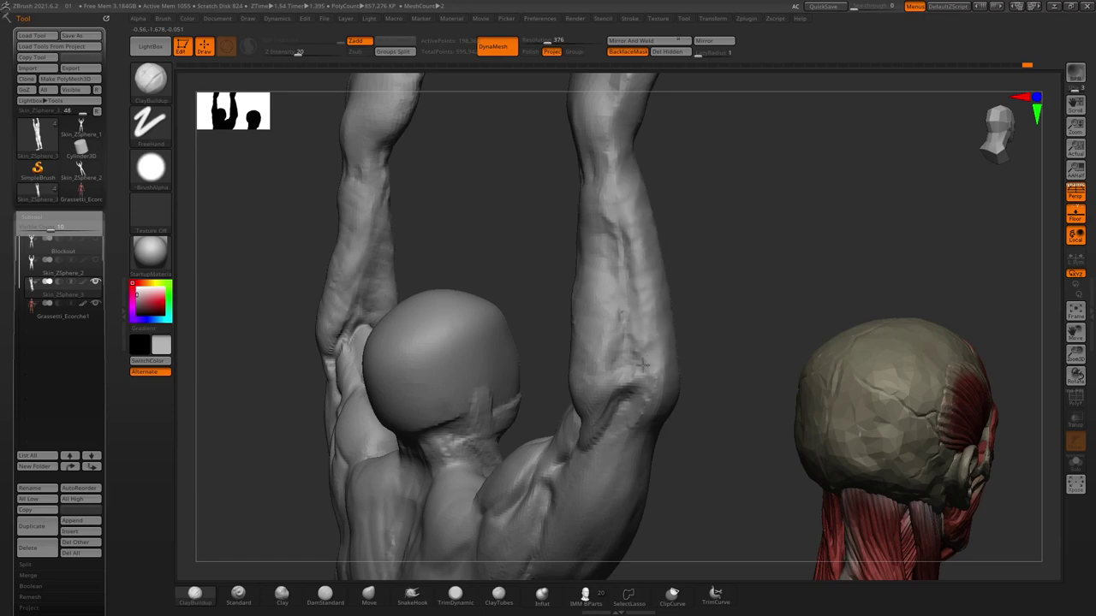
right_click_drag(655, 334, 654, 231)
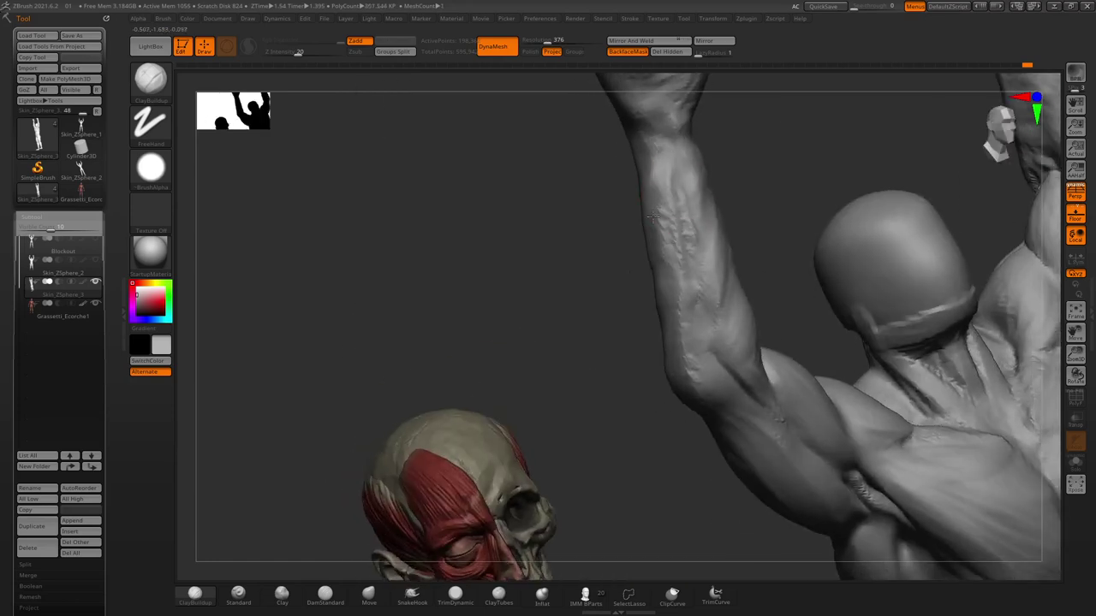
Orbit around both figures to compare the forearm, ending on an upright rear view.
mouse_move(601, 346)
right_mouse_down()
mouse_move(709, 392)
mouse_move(702, 349)
right_mouse_up()
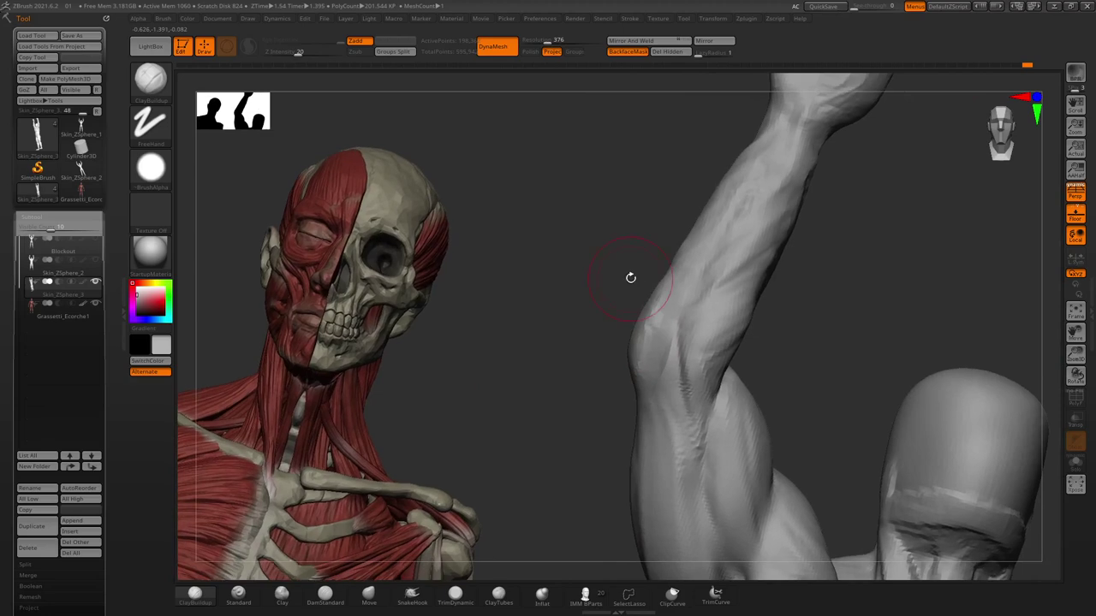
right_click_drag(719, 271, 660, 379)
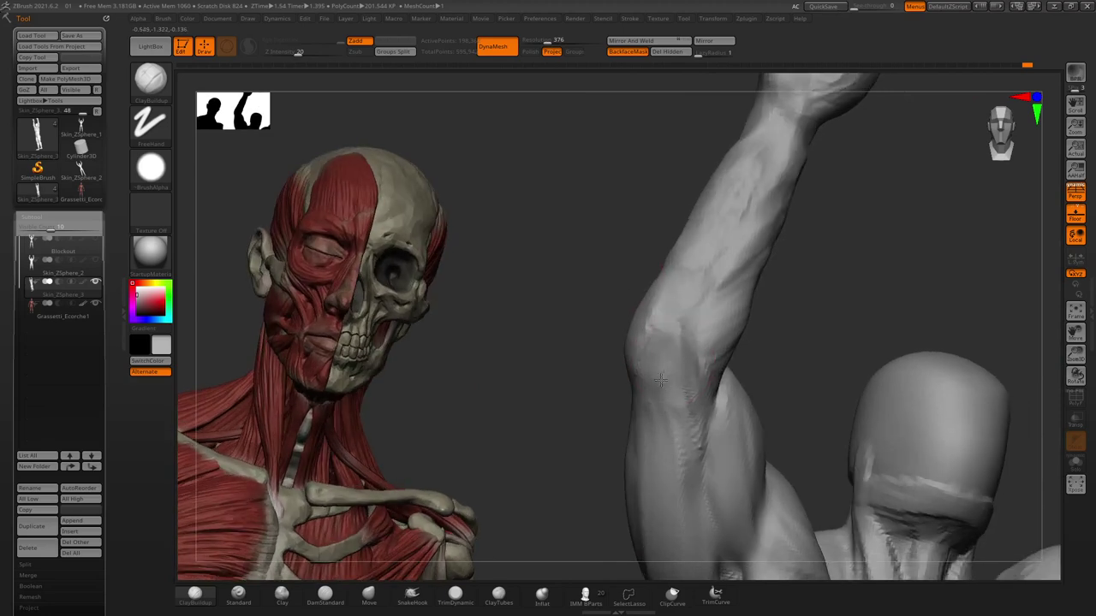
right_click_drag(594, 256, 689, 352)
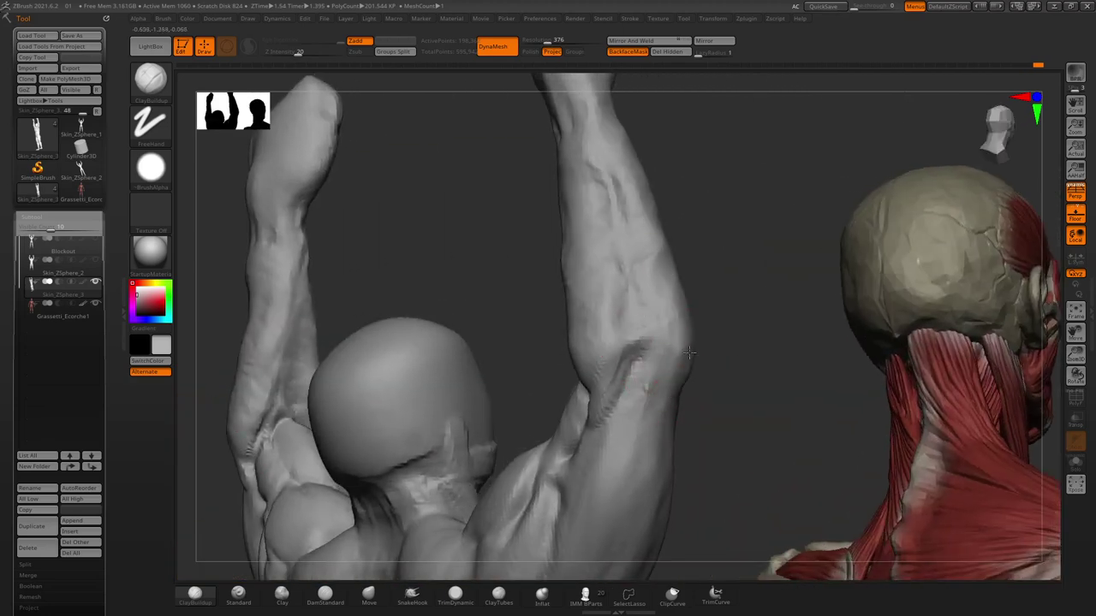
right_click_drag(695, 210, 641, 269)
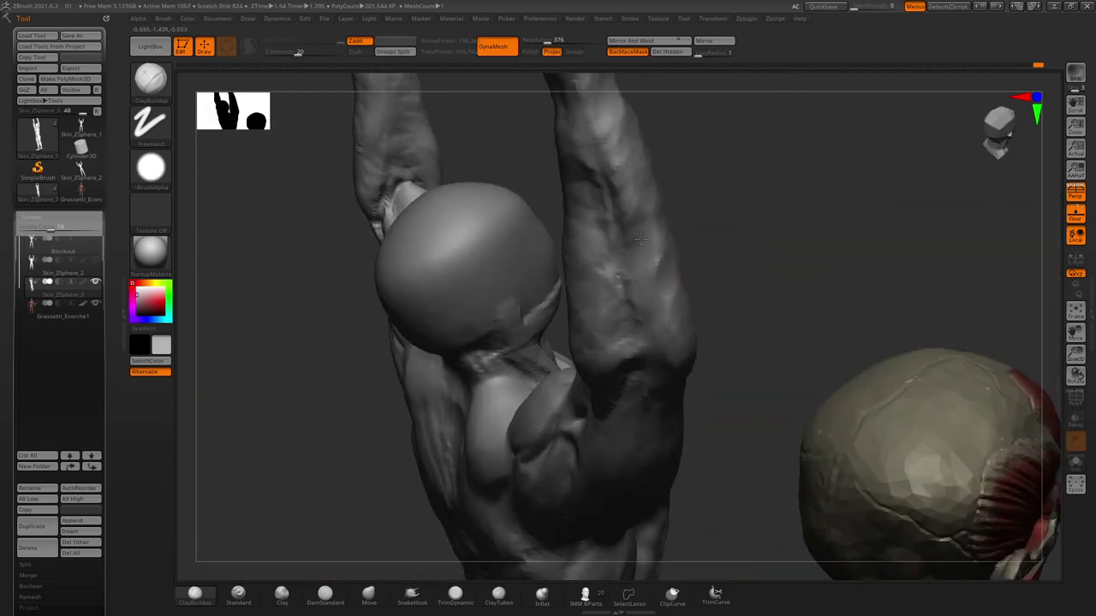
mouse_move(710, 368)
right_mouse_down()
mouse_move(500, 132)
mouse_move(607, 171)
mouse_move(417, 260)
mouse_move(382, 171)
mouse_move(411, 203)
mouse_move(627, 252)
mouse_move(502, 303)
mouse_move(562, 392)
right_mouse_up()
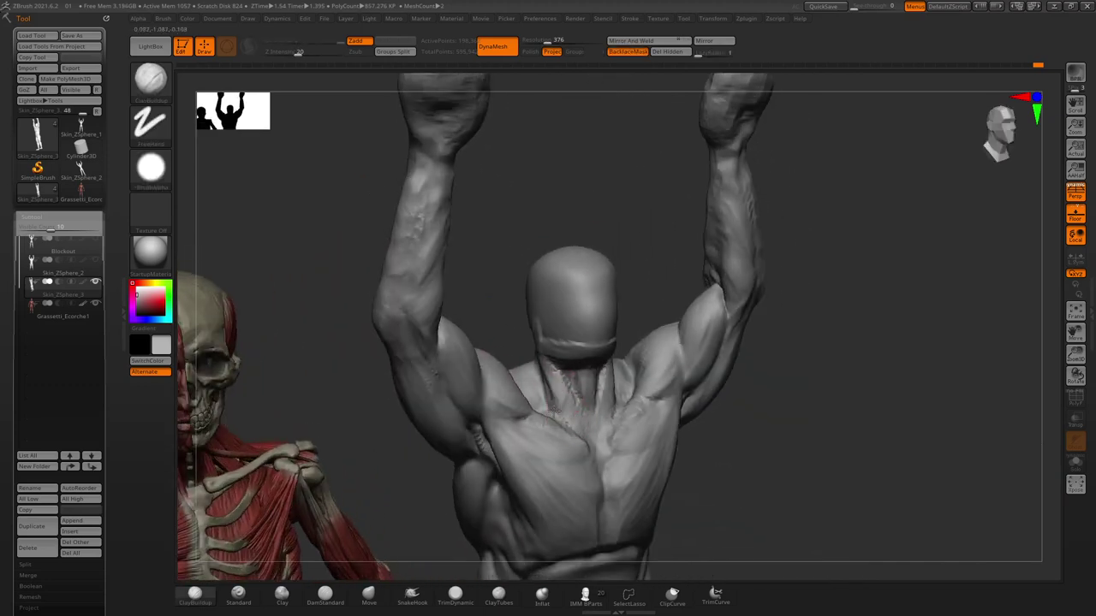
Orbit and zoom in on the figure's upper back and neck from behind.
mouse_move(500, 262)
right_mouse_down()
mouse_move(457, 189)
mouse_move(609, 375)
right_mouse_up()
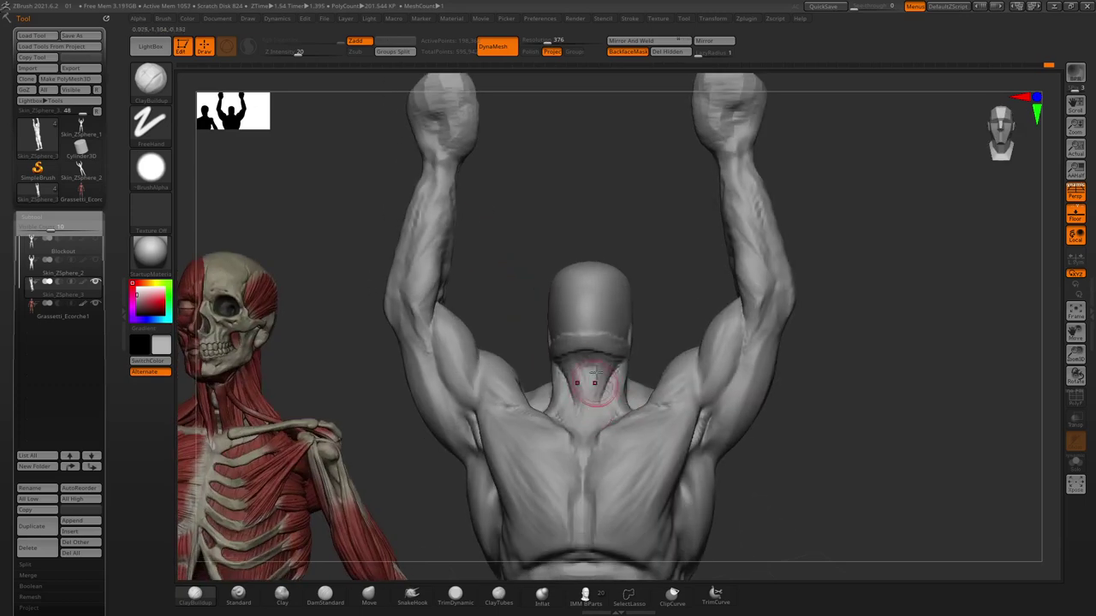
key("space")
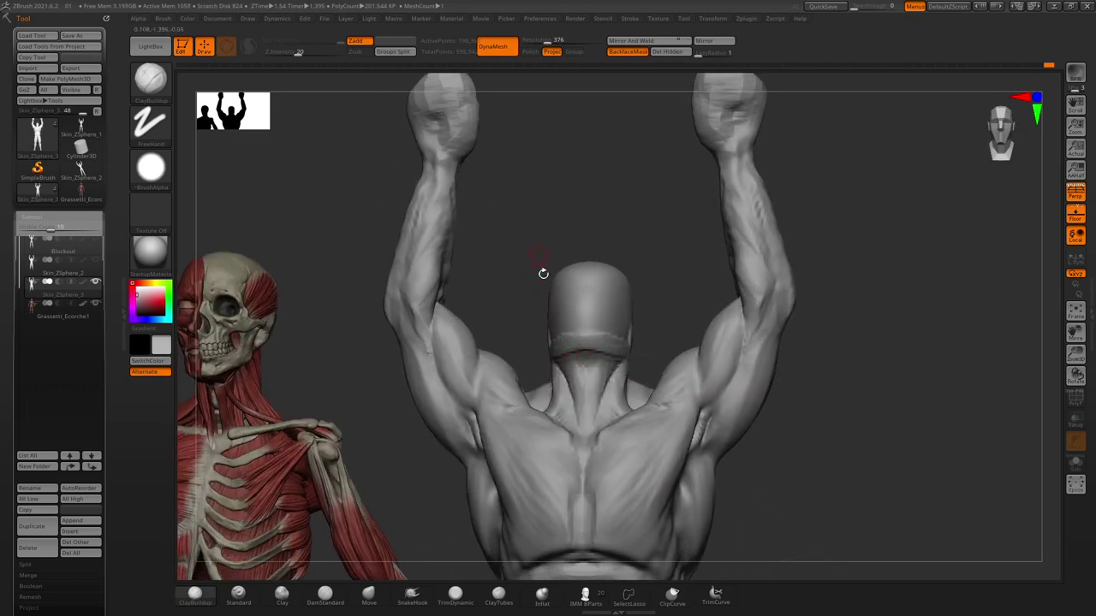
right_click_drag(543, 271, 591, 421)
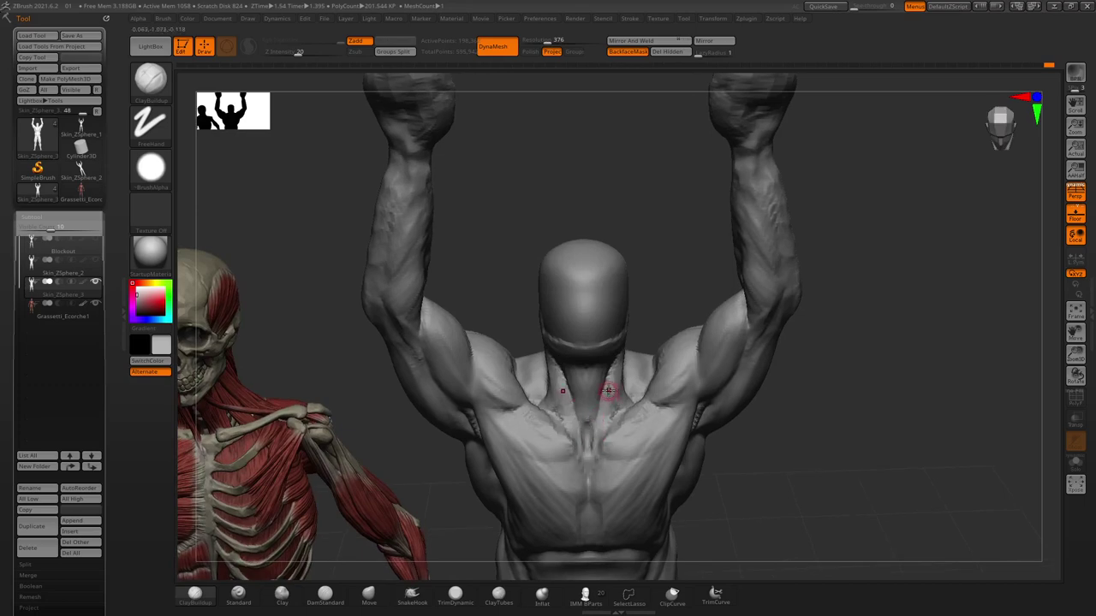
key("space")
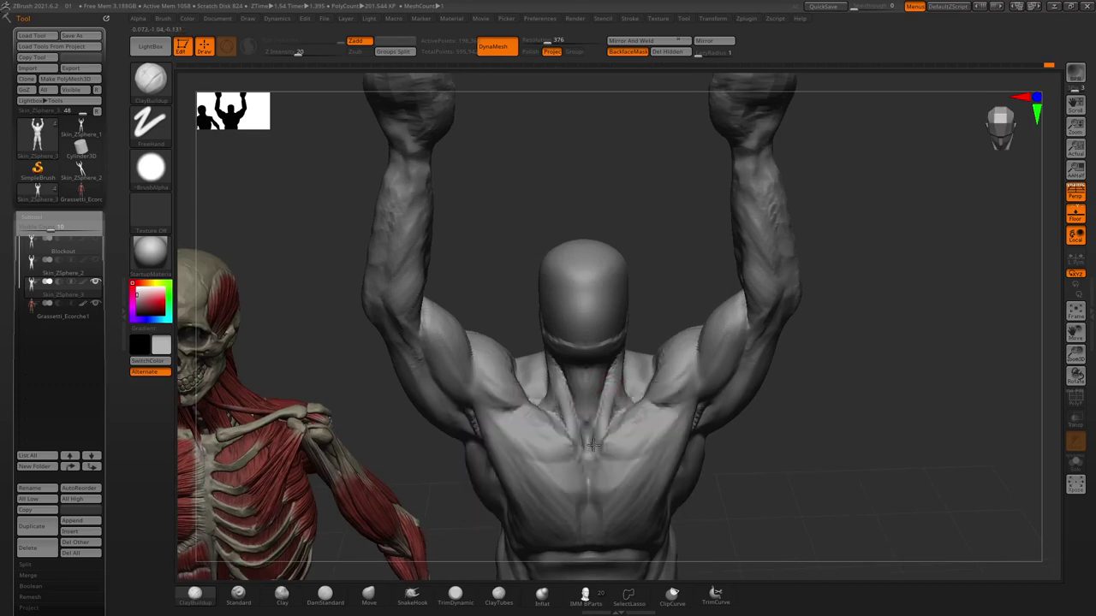
right_click_drag(604, 417, 629, 381)
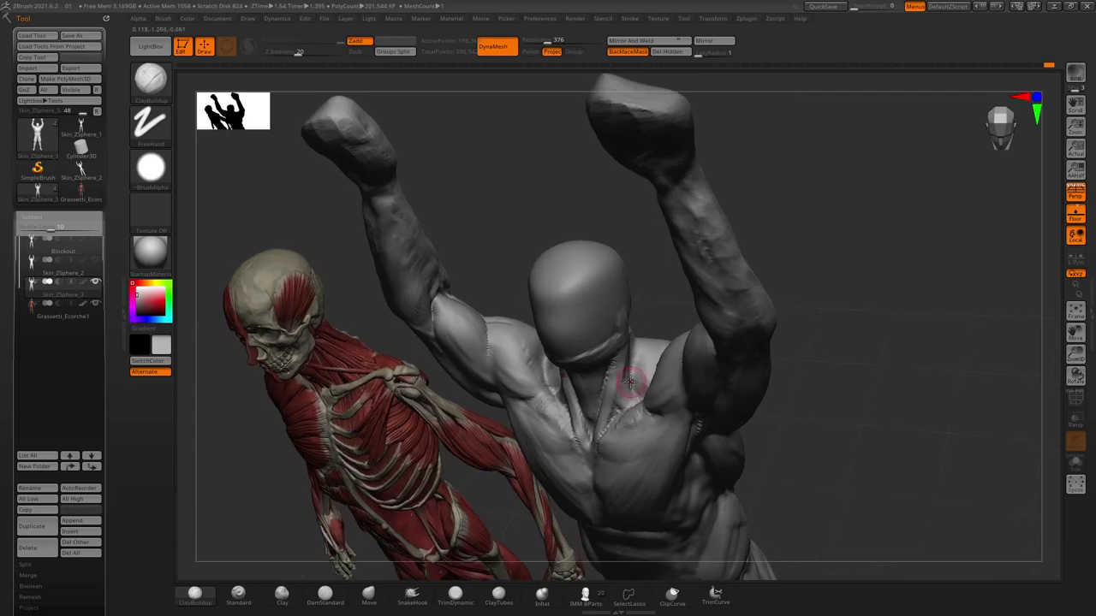
key("space")
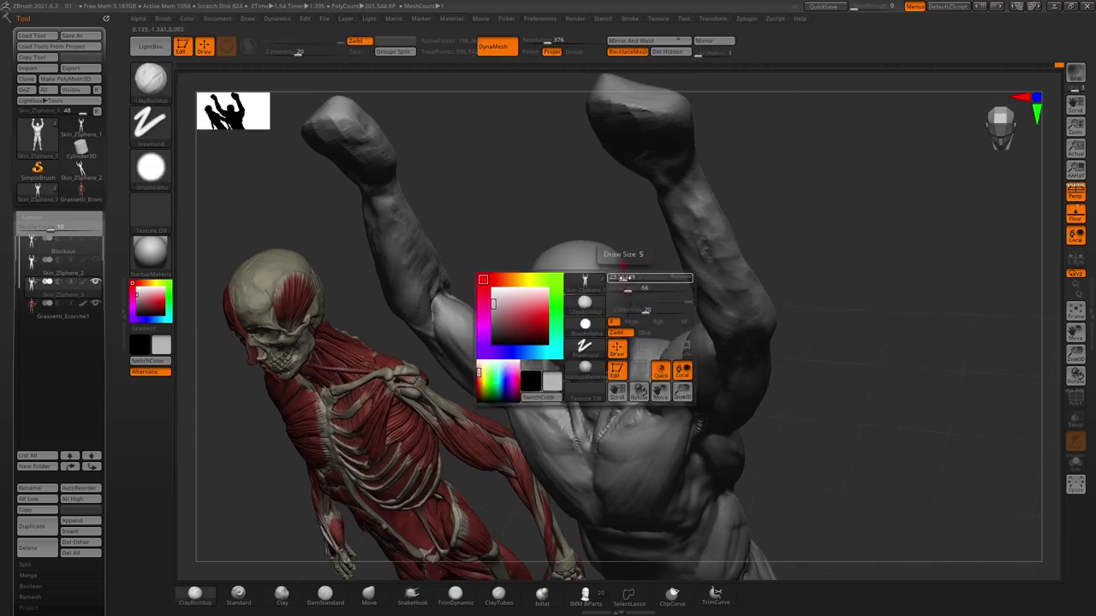
mouse_move(637, 257)
right_mouse_down()
mouse_move(613, 284)
mouse_move(622, 361)
right_mouse_up()
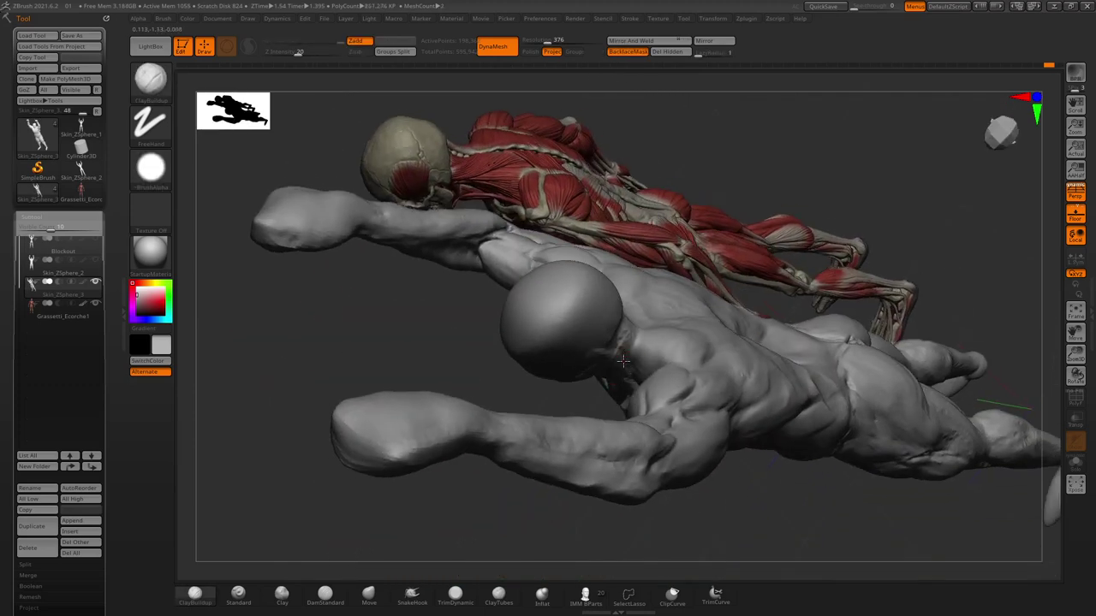
right_click_drag(559, 511, 600, 385, "shift")
mouse_move(668, 342)
right_mouse_down("ctrl")
mouse_move(677, 266)
mouse_move(662, 390)
right_mouse_up("ctrl")
mouse_move(668, 252)
right_mouse_down()
mouse_move(685, 300)
mouse_move(644, 352)
right_mouse_up()
Orbit around the shoulders to frame the back of the neck.
key("space")
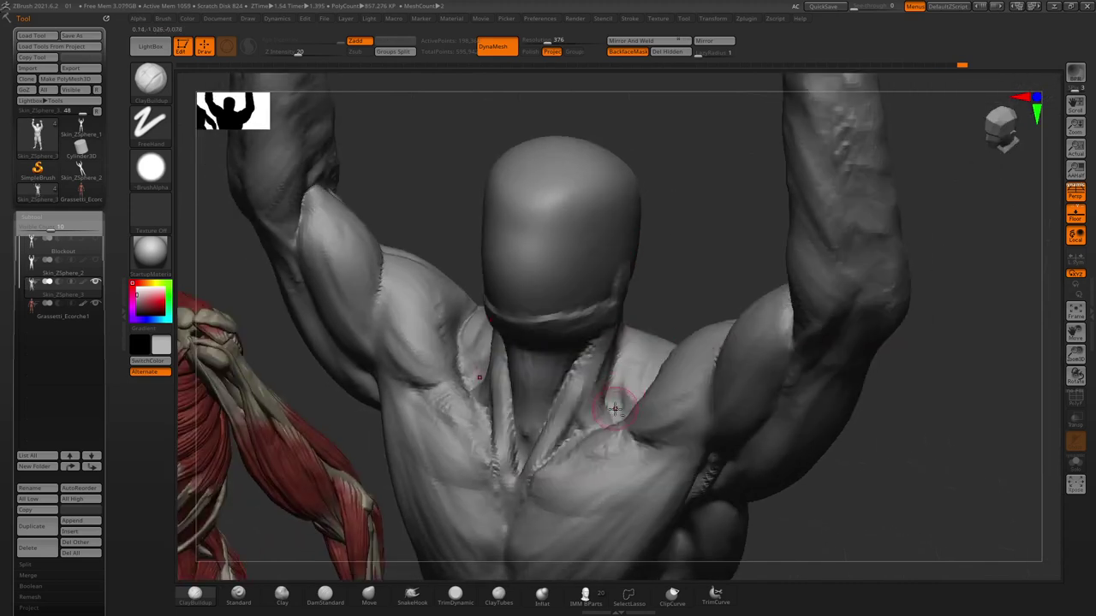
right_click_drag(618, 395, 602, 323)
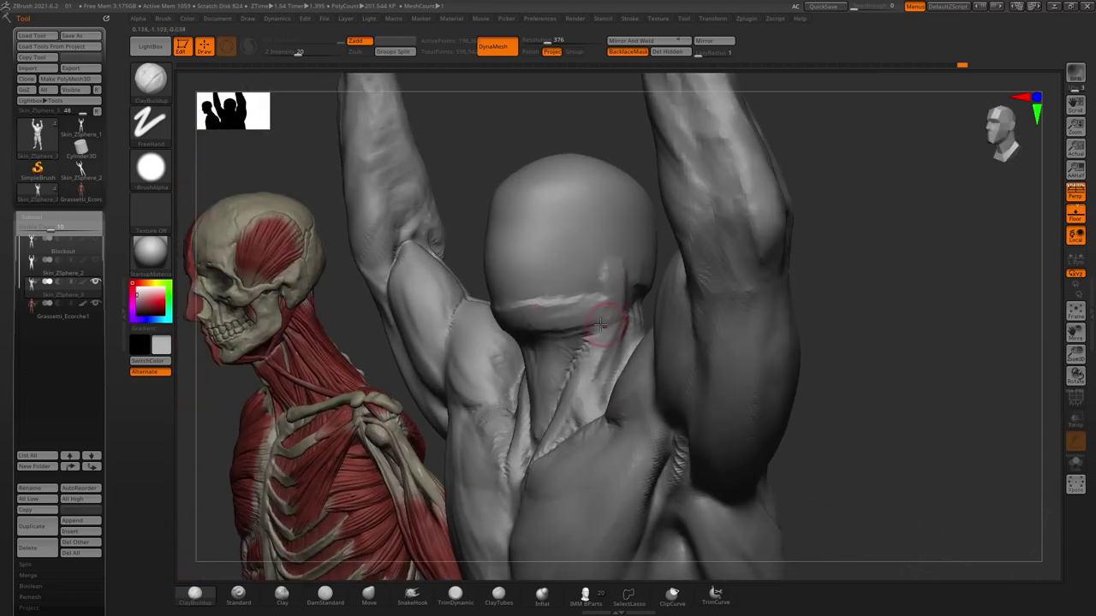
right_click_drag(469, 139, 629, 385)
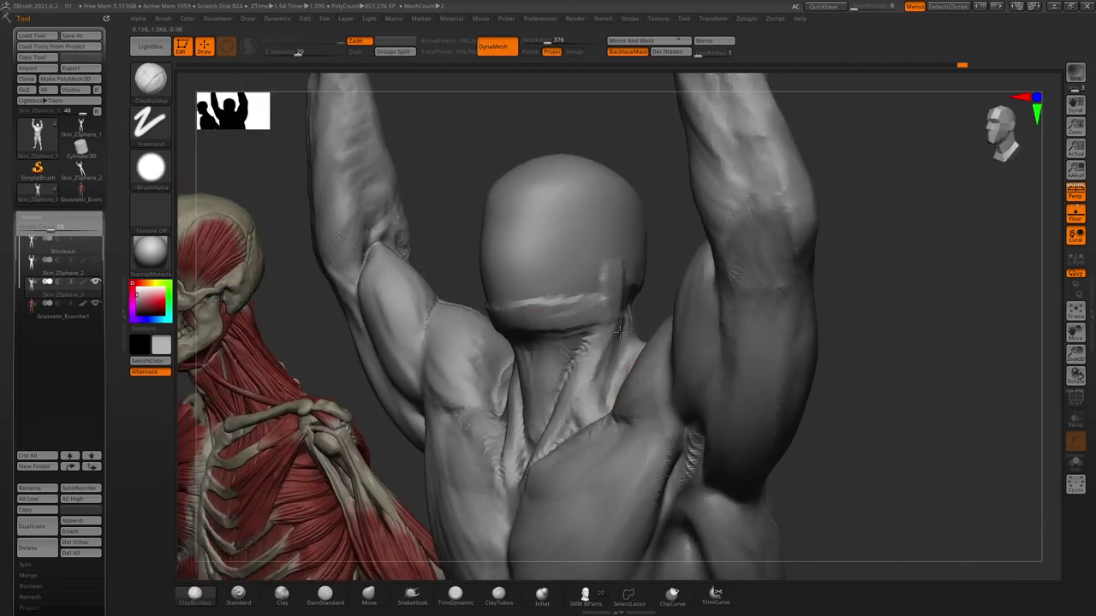
mouse_move(656, 215)
right_mouse_down()
mouse_move(683, 247)
mouse_move(675, 330)
mouse_move(638, 263)
mouse_move(648, 367)
mouse_move(655, 311)
right_mouse_up()
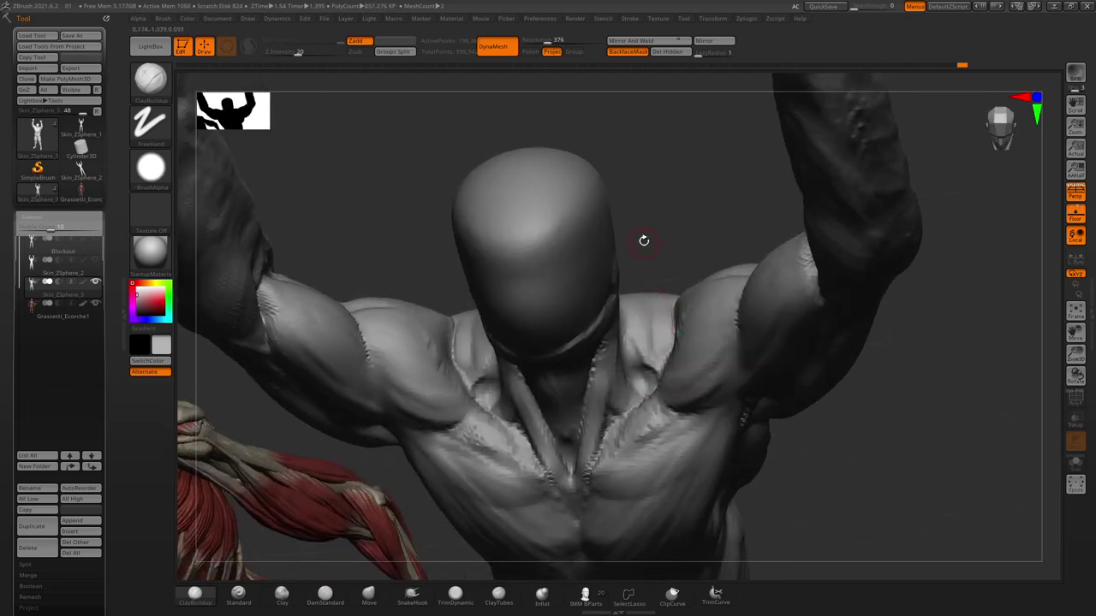
right_click_drag(643, 240, 660, 330)
key("space")
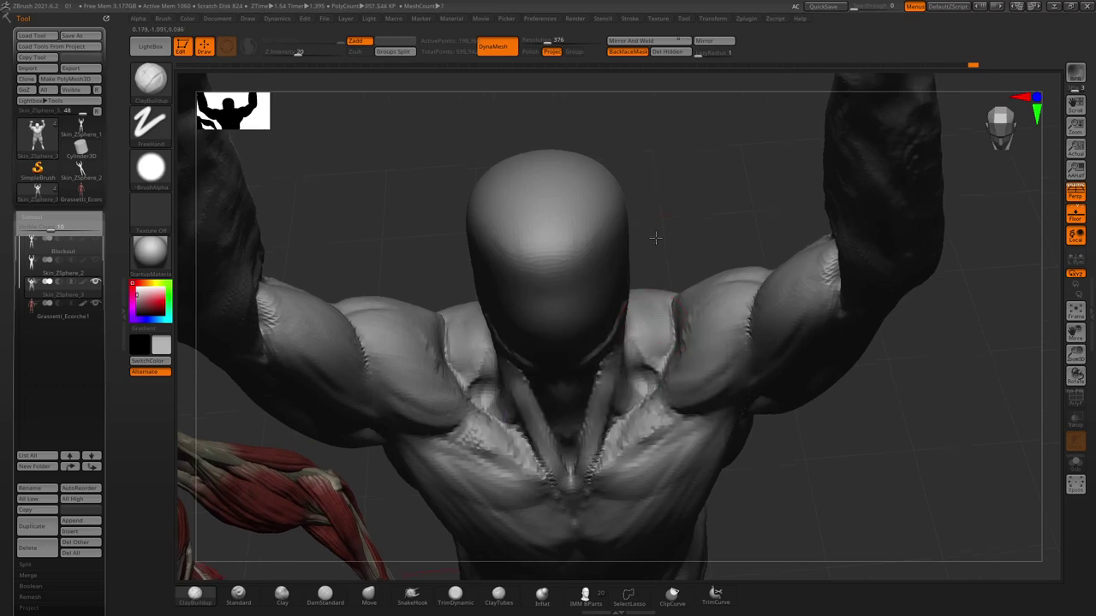
mouse_move(648, 313)
right_mouse_down()
mouse_move(654, 274)
mouse_move(640, 289)
right_mouse_up()
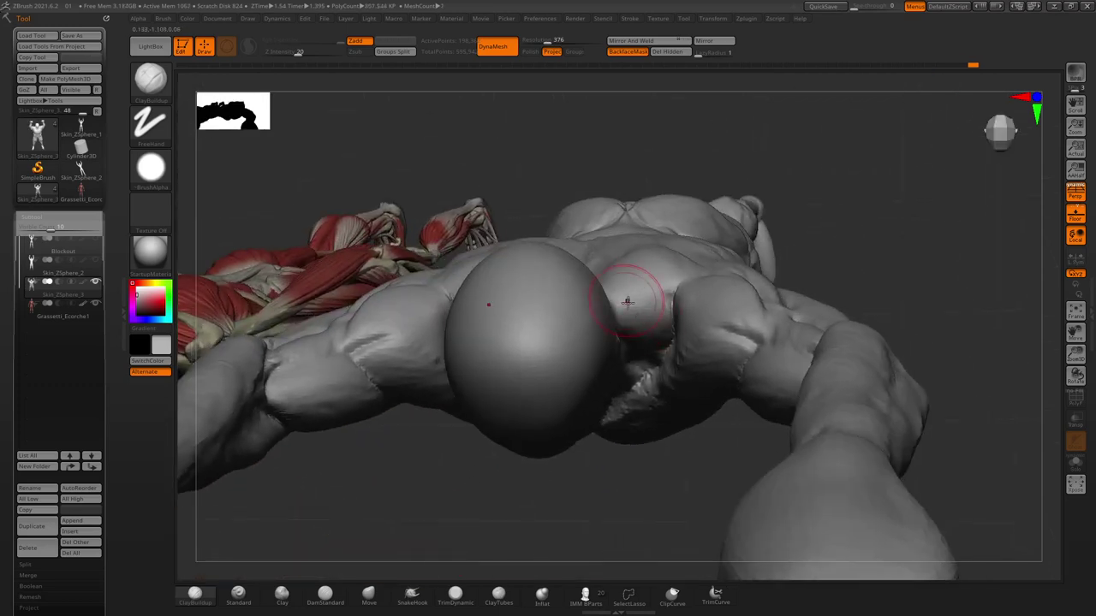
right_click_drag(797, 211, 677, 257)
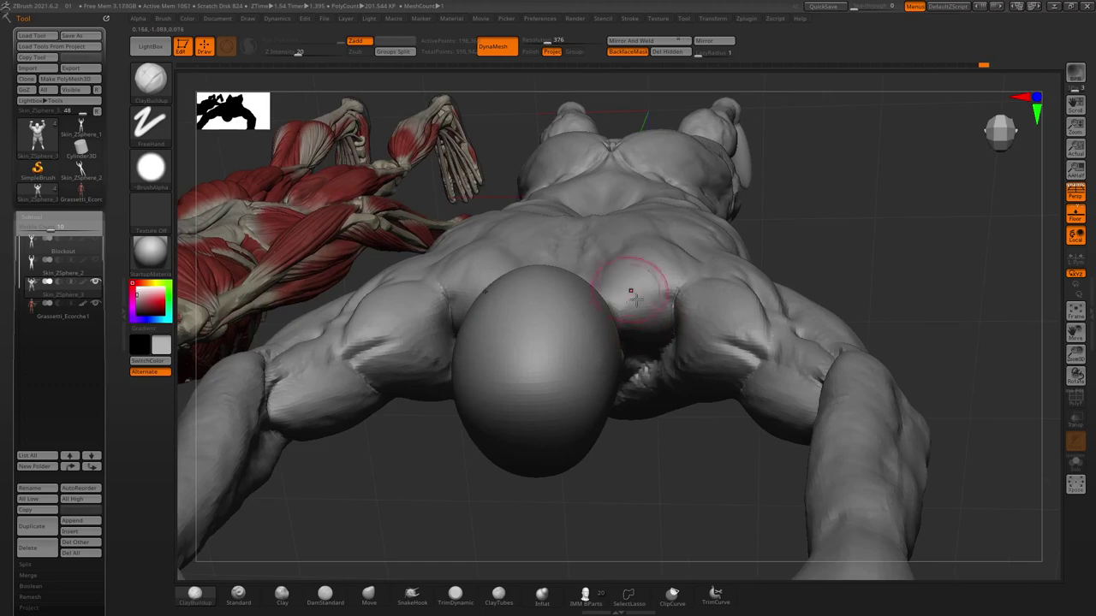
mouse_move(656, 257)
right_mouse_down()
mouse_move(843, 240)
mouse_move(621, 294)
right_mouse_up()
right_click_drag(677, 403, 621, 368)
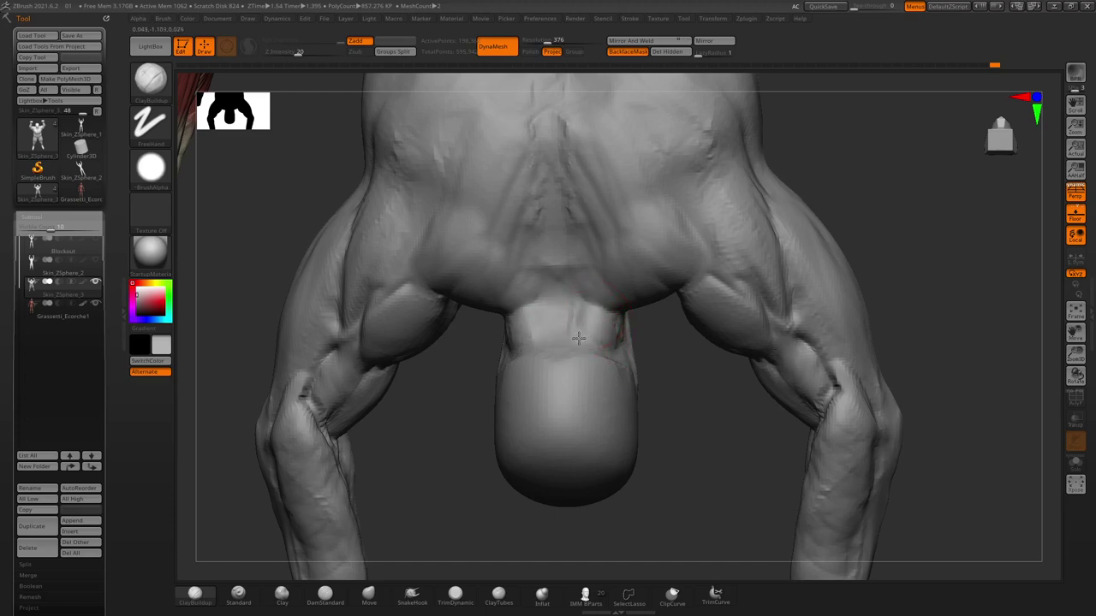
Stroke ClayBuildup muscle ridges across the back of the neck, then view both figures from behind.
mouse_move(575, 315)
left_mouse_down()
mouse_move(523, 302)
mouse_move(601, 300)
left_mouse_up()
left_click_drag(506, 276, 608, 271)
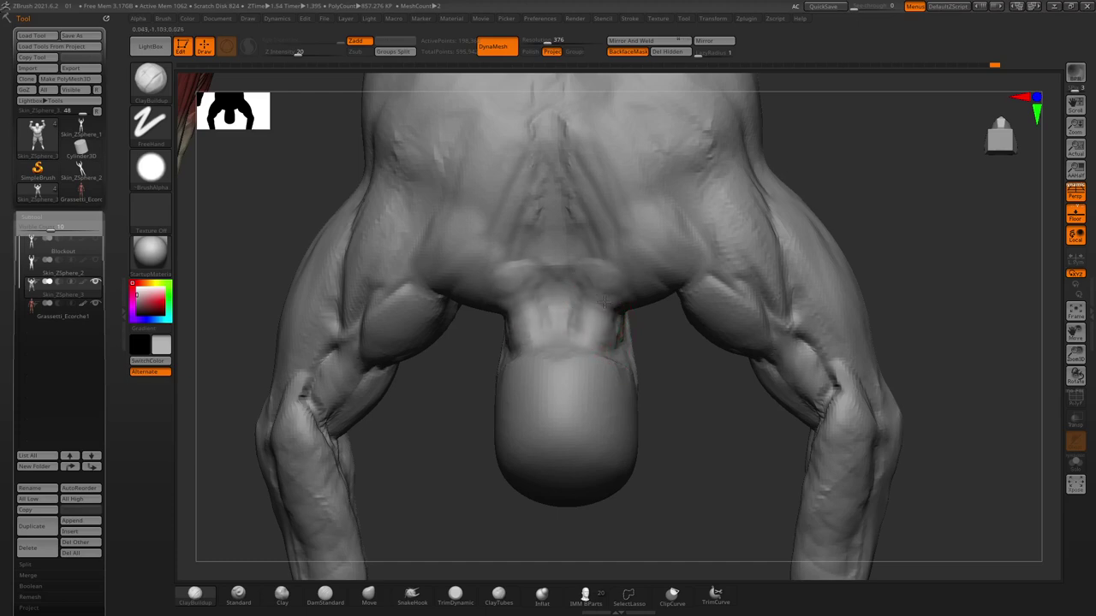
left_click_drag(514, 308, 601, 361)
mouse_move(601, 361)
right_mouse_down("ctrl")
mouse_move(616, 482)
mouse_move(622, 209)
right_mouse_up("ctrl")
right_click_drag(724, 396, 454, 271)
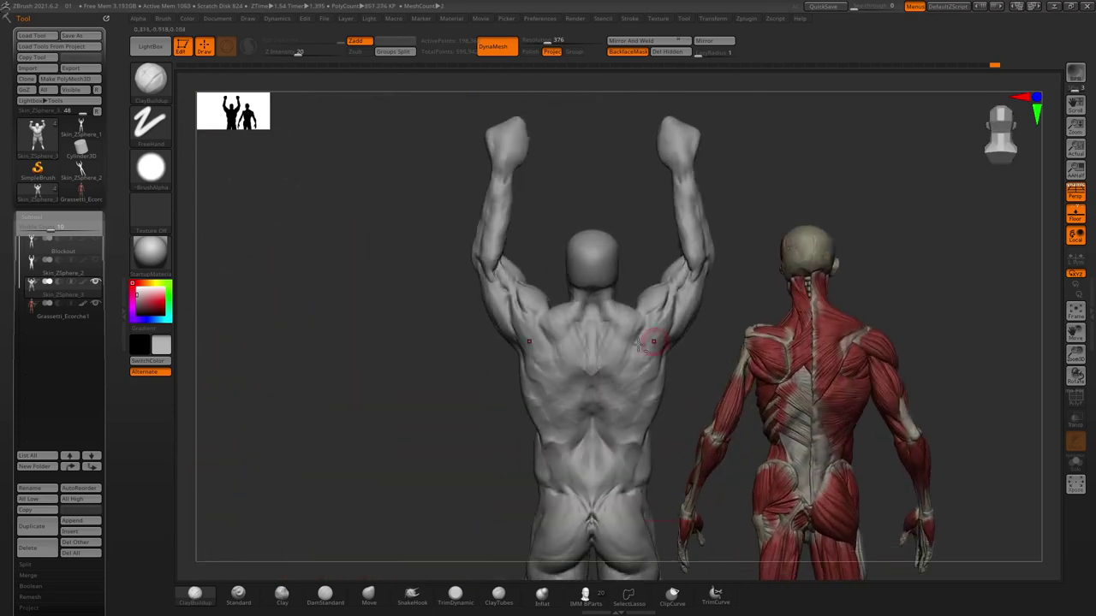
Carve a shallow groove and build up muscle mass across the upper back.
right_click_drag(430, 314, 449, 301, "alt")
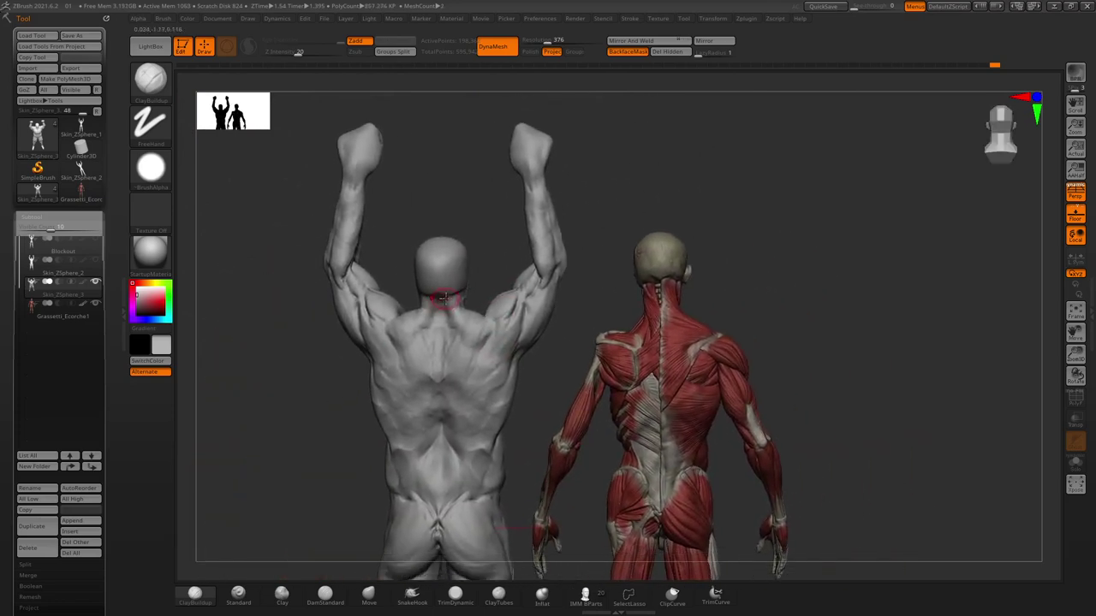
right_click(448, 298)
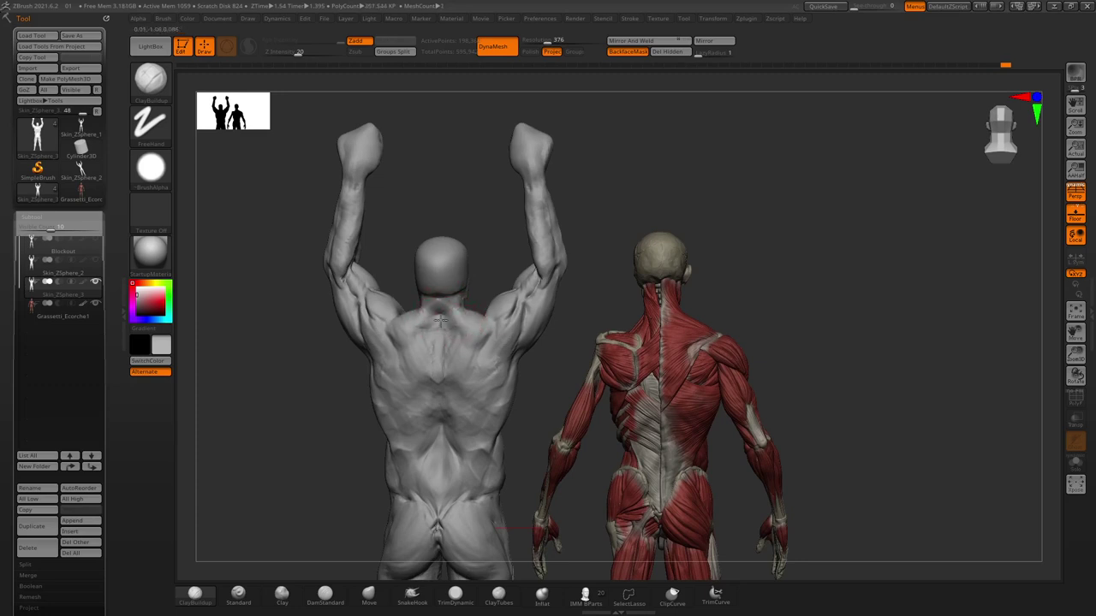
left_click_drag(440, 319, 468, 325)
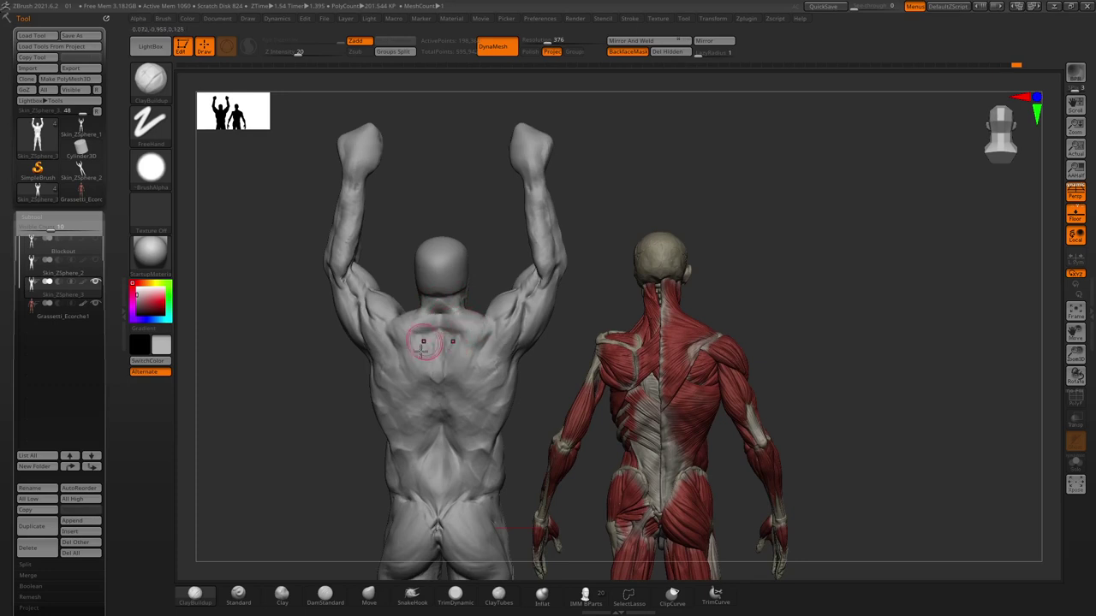
left_click_drag(331, 490, 389, 493, "alt")
key("space")
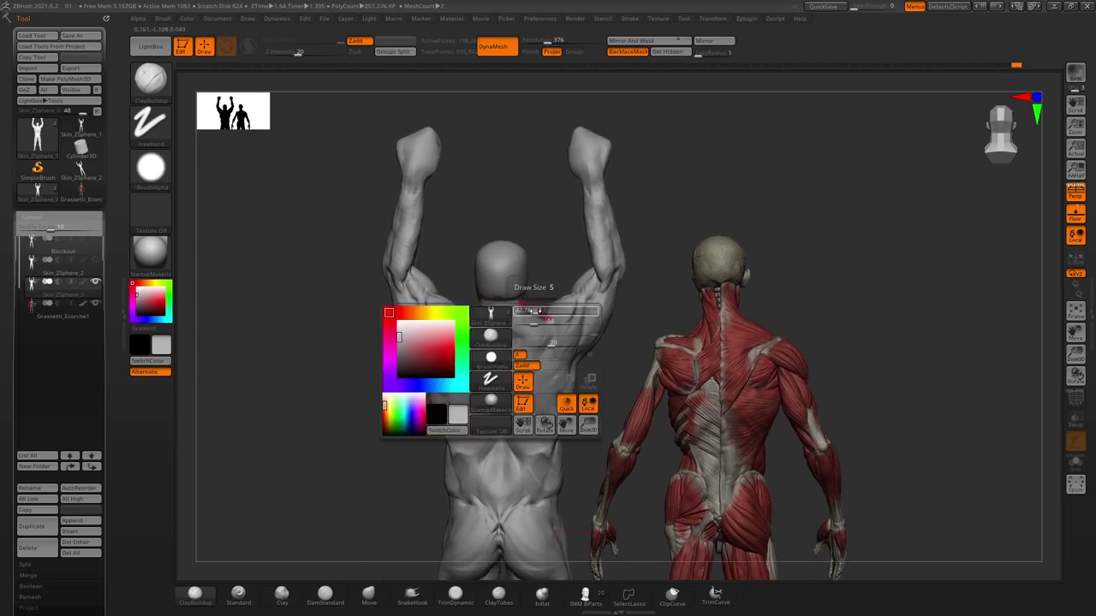
scroll(531, 321, "up", 2)
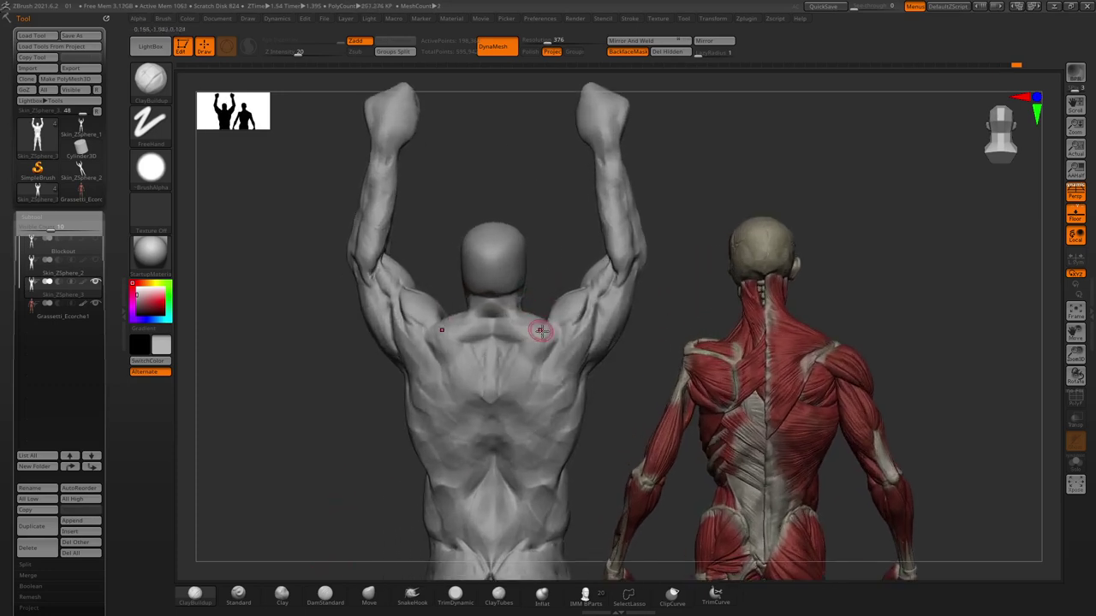
key("space")
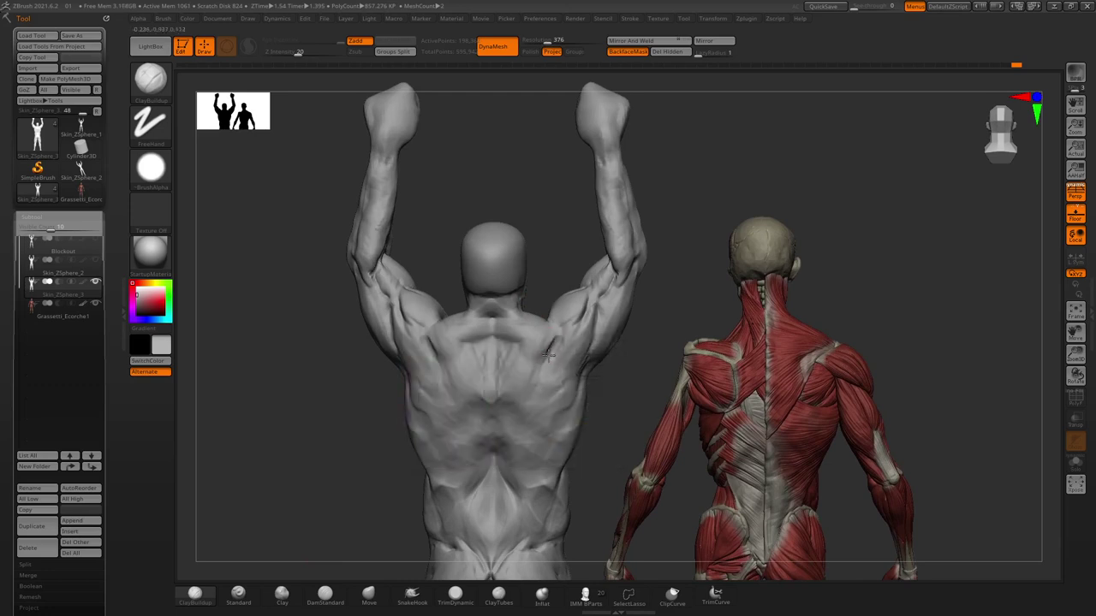
right_click_drag(590, 356, 516, 329, "alt")
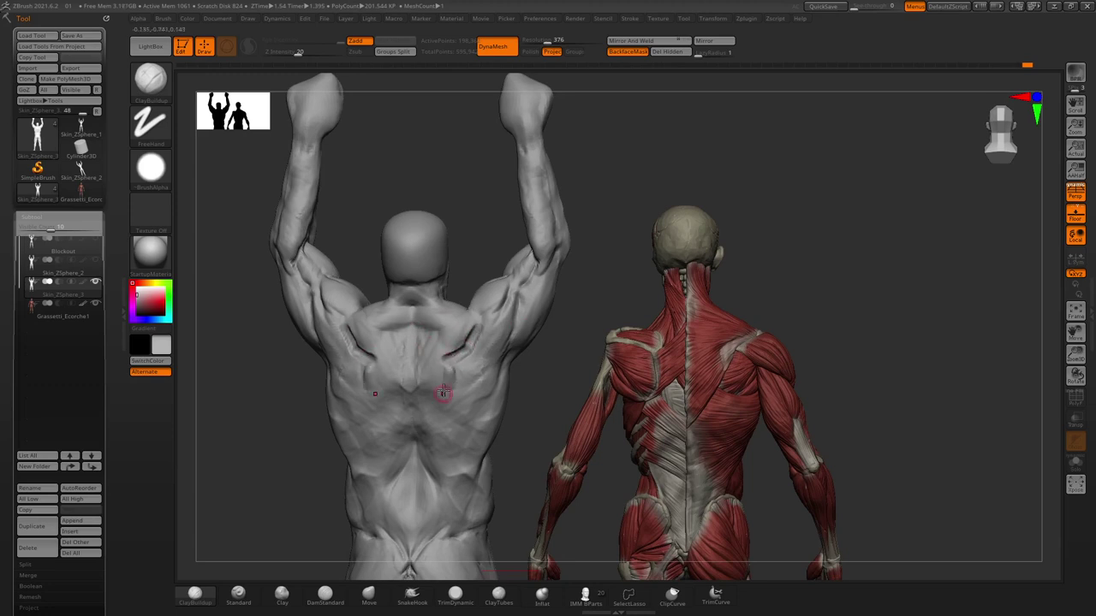
key("space")
left_click_drag(438, 381, 434, 374)
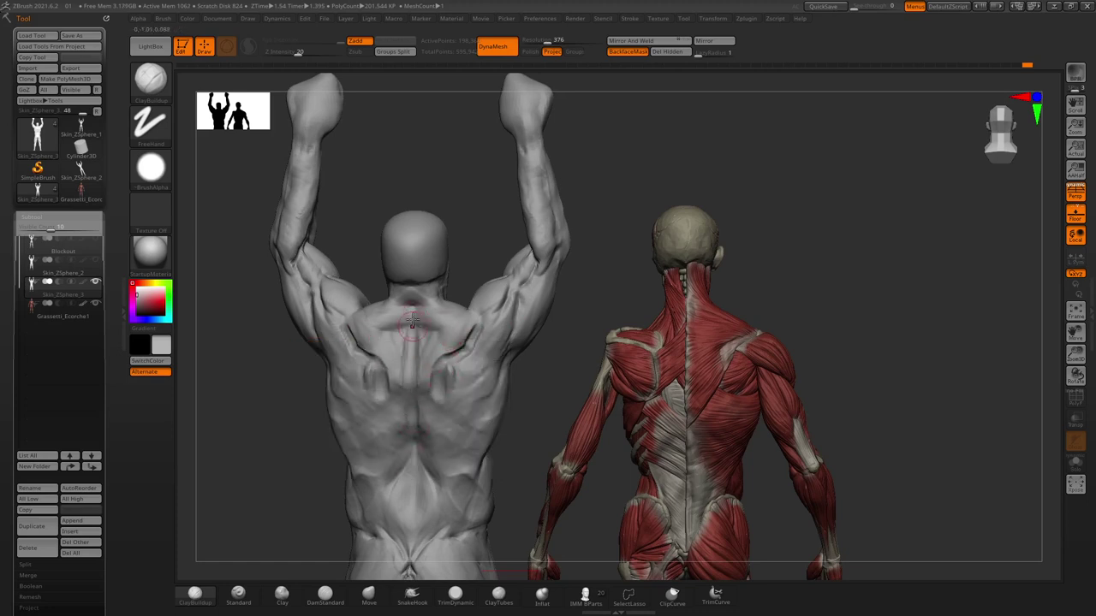
Orbit around both figures to check the back from low and high angles.
mouse_move(279, 390)
left_mouse_down()
mouse_move(361, 274)
mouse_move(417, 351)
left_mouse_up()
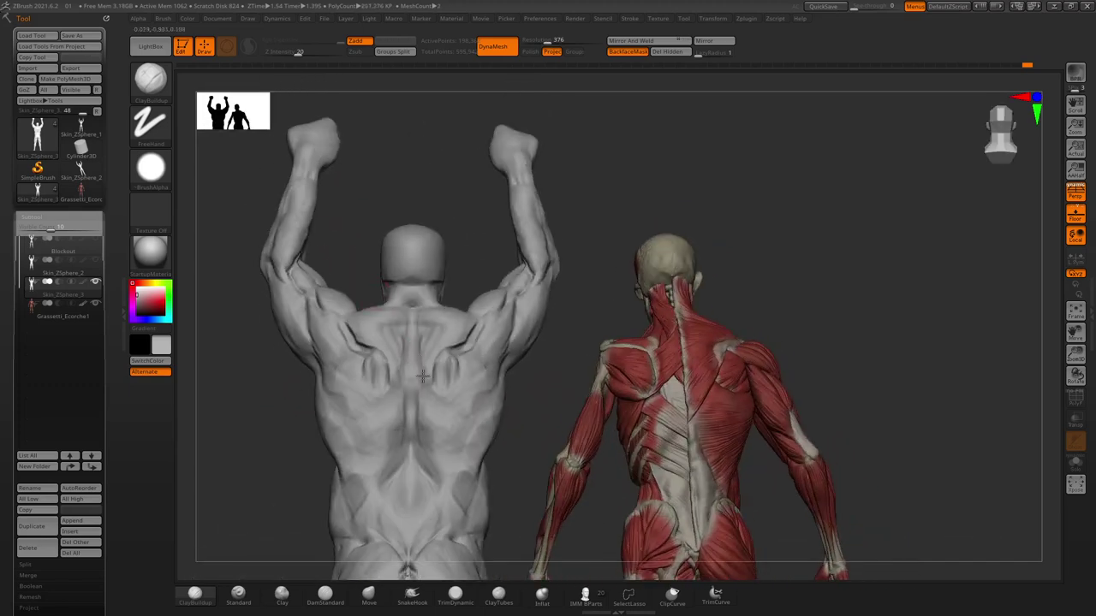
mouse_move(349, 203)
left_mouse_down()
mouse_move(374, 237)
mouse_move(420, 375)
left_mouse_up()
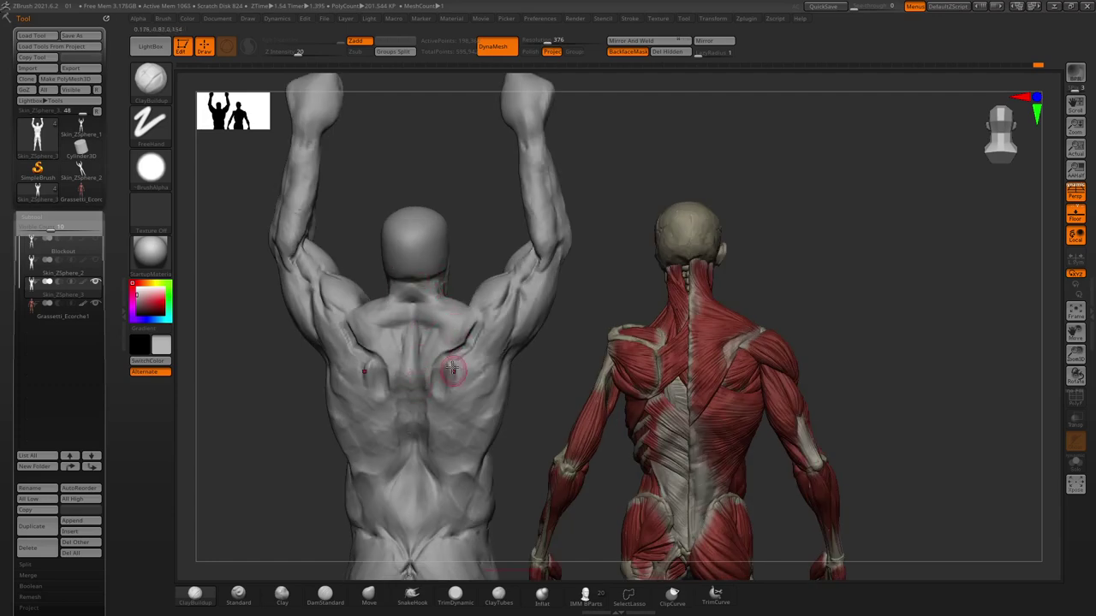
mouse_move(467, 265)
right_mouse_down()
mouse_move(451, 256)
mouse_move(462, 319)
right_mouse_up()
key("space")
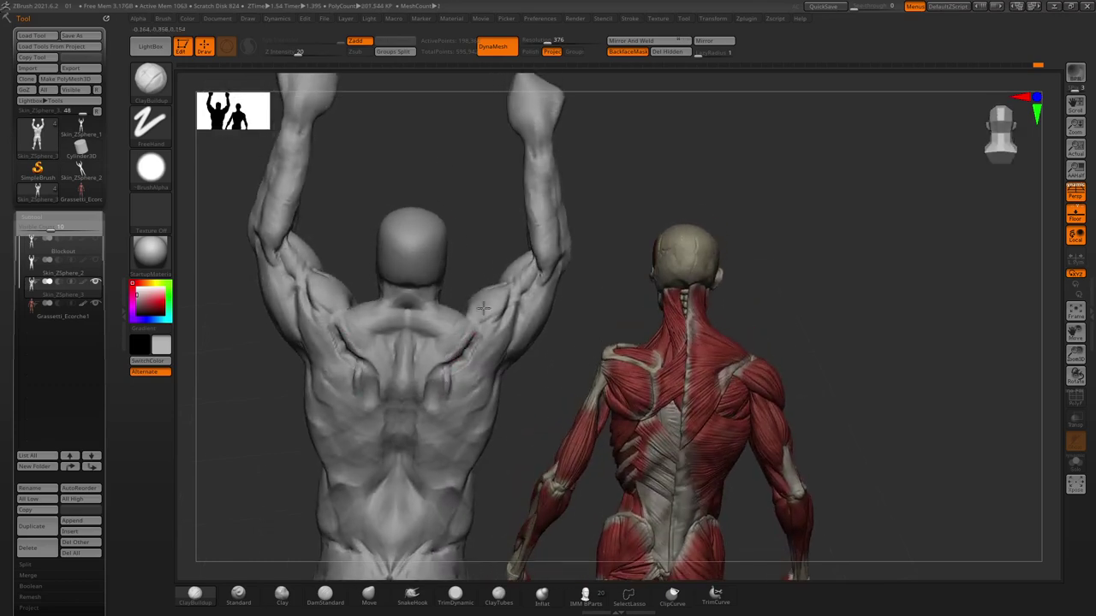
right_click_drag(482, 308, 463, 344)
right_click_drag(446, 237, 458, 331)
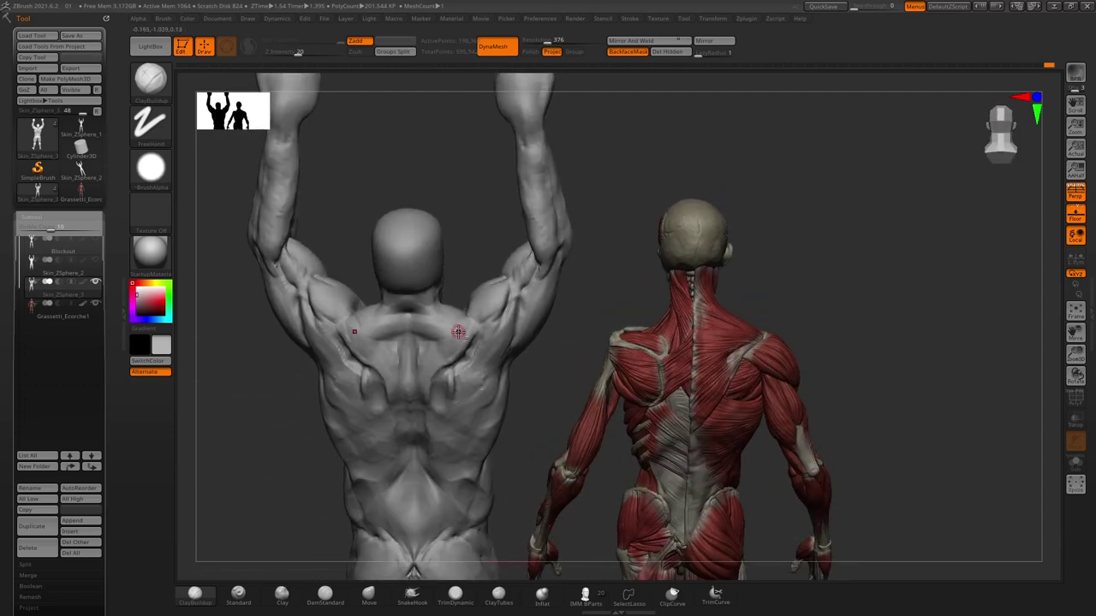
mouse_move(467, 225)
right_mouse_down()
mouse_move(477, 191)
mouse_move(445, 349)
mouse_move(423, 397)
right_mouse_up()
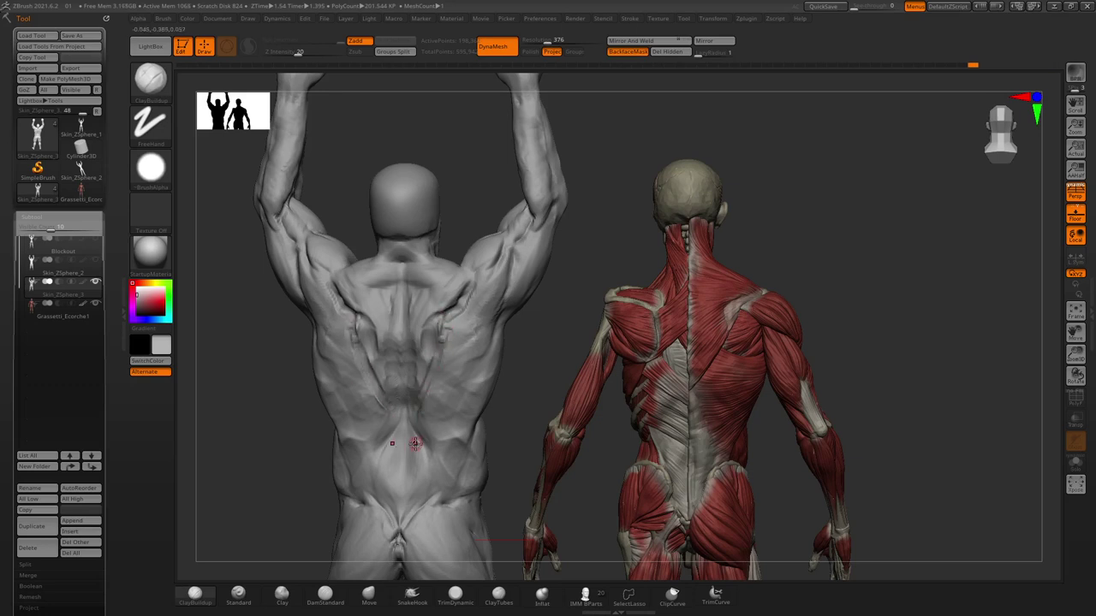
right_click_drag(422, 416, 392, 303, "alt")
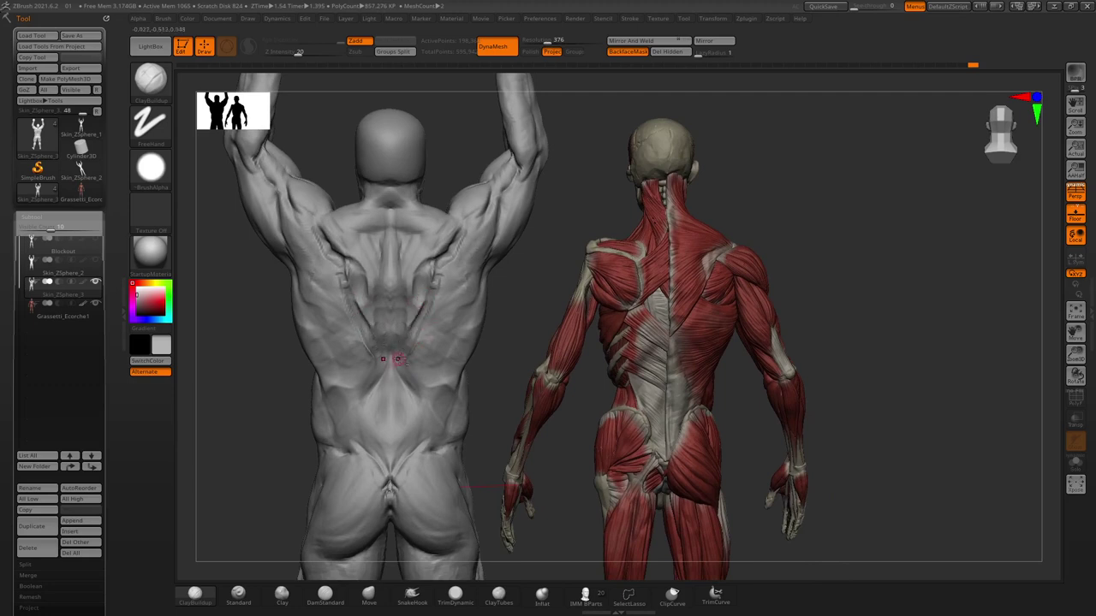
Carve mirrored creases into the lower back toward the hips, then load the Move brush.
left_click_drag(408, 342, 425, 382)
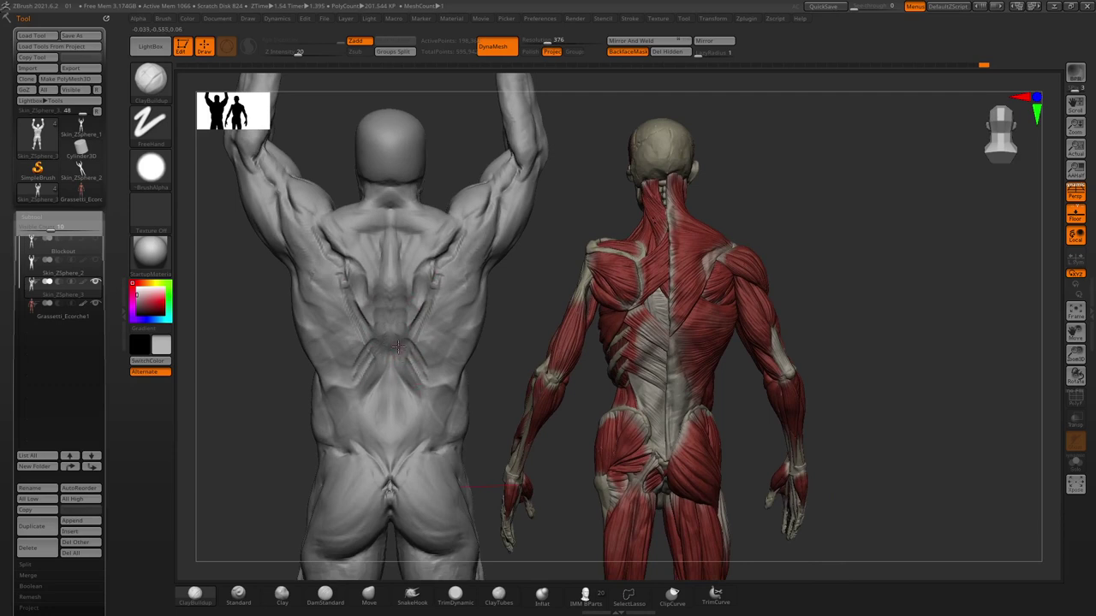
mouse_move(398, 347)
left_mouse_down()
mouse_move(416, 382)
mouse_move(393, 462)
mouse_move(427, 419)
mouse_move(406, 452)
left_mouse_up()
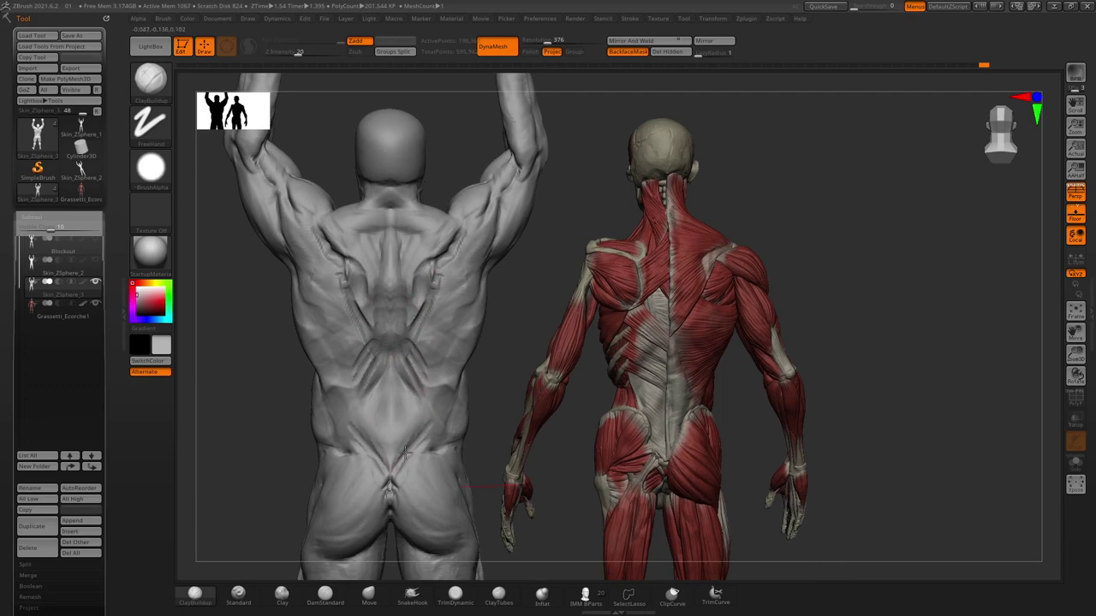
left_click_drag(406, 354, 427, 398)
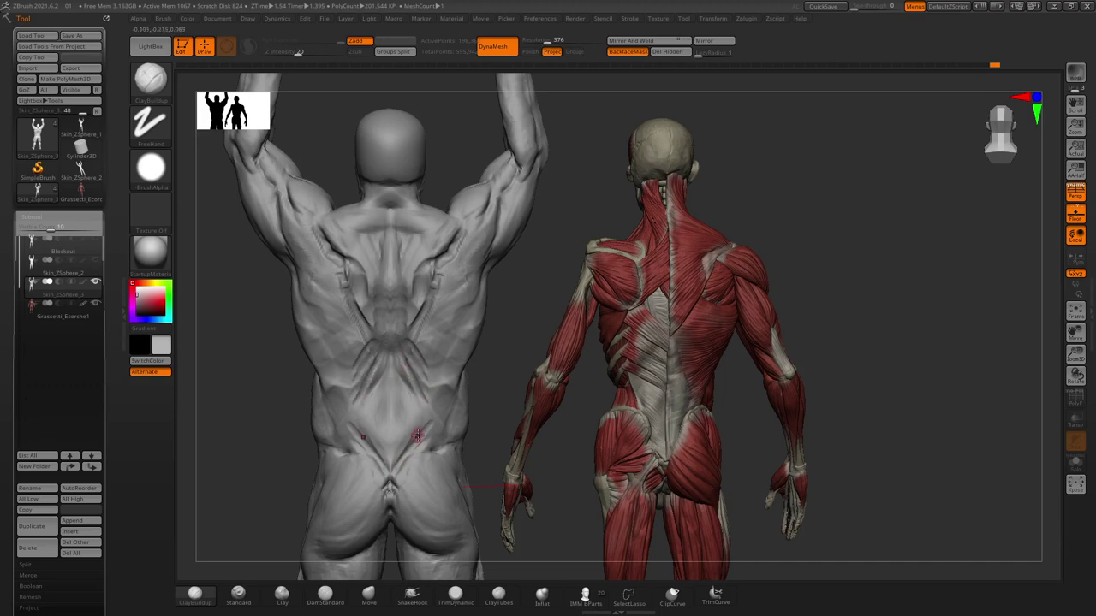
mouse_move(437, 449)
right_mouse_down()
mouse_move(437, 434)
mouse_move(376, 479)
right_mouse_up()
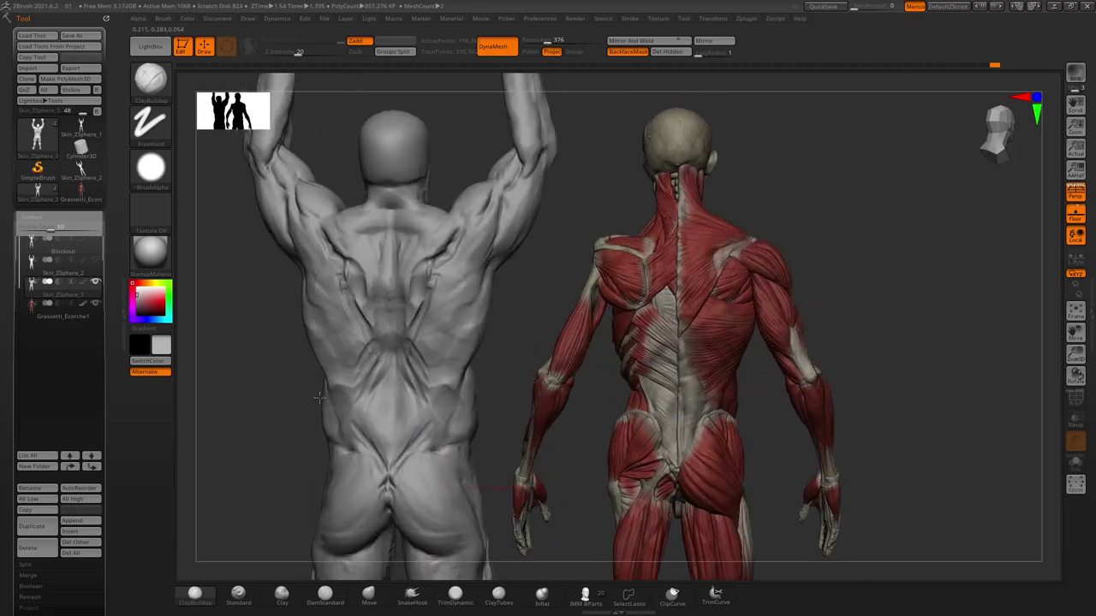
left_click(369, 592)
Enlarge the Move brush's Draw Size considerably and shift both figures slightly right and down.
key("space")
left_click_drag(475, 364, 481, 364)
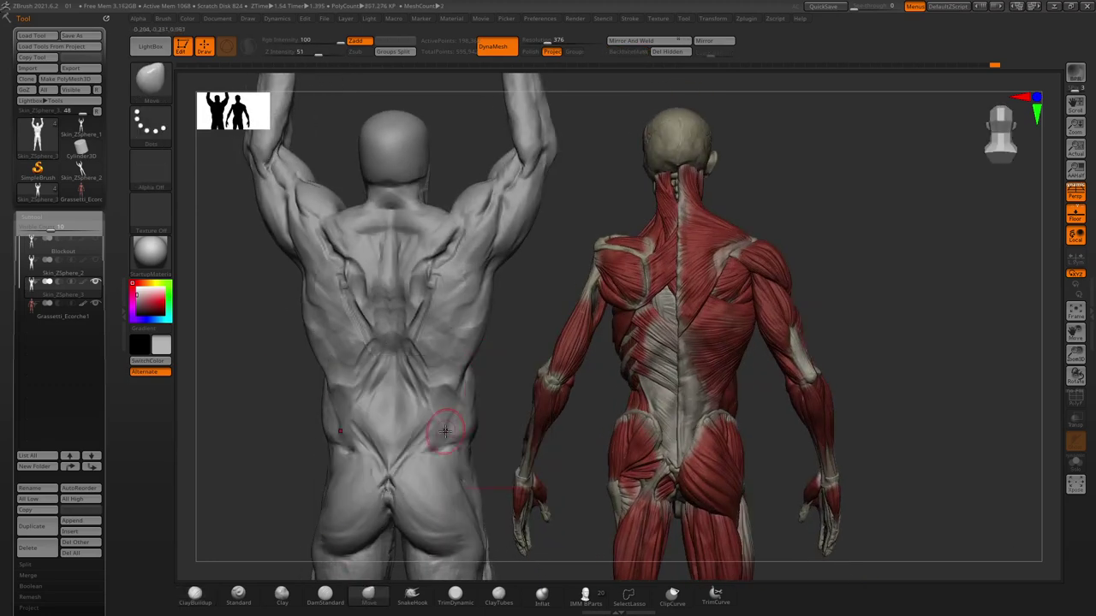
key("space")
mouse_move(428, 411)
left_mouse_down()
mouse_move(466, 411)
mouse_move(448, 439)
mouse_move(480, 385)
mouse_move(439, 389)
mouse_move(342, 313)
mouse_move(403, 337)
left_mouse_up()
key("space")
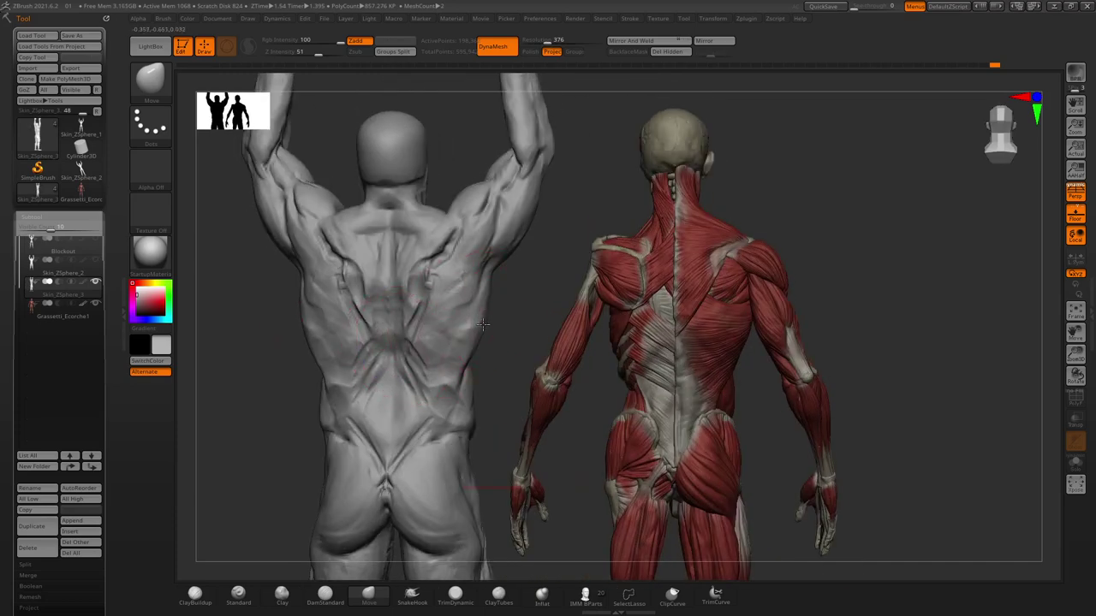
key("space")
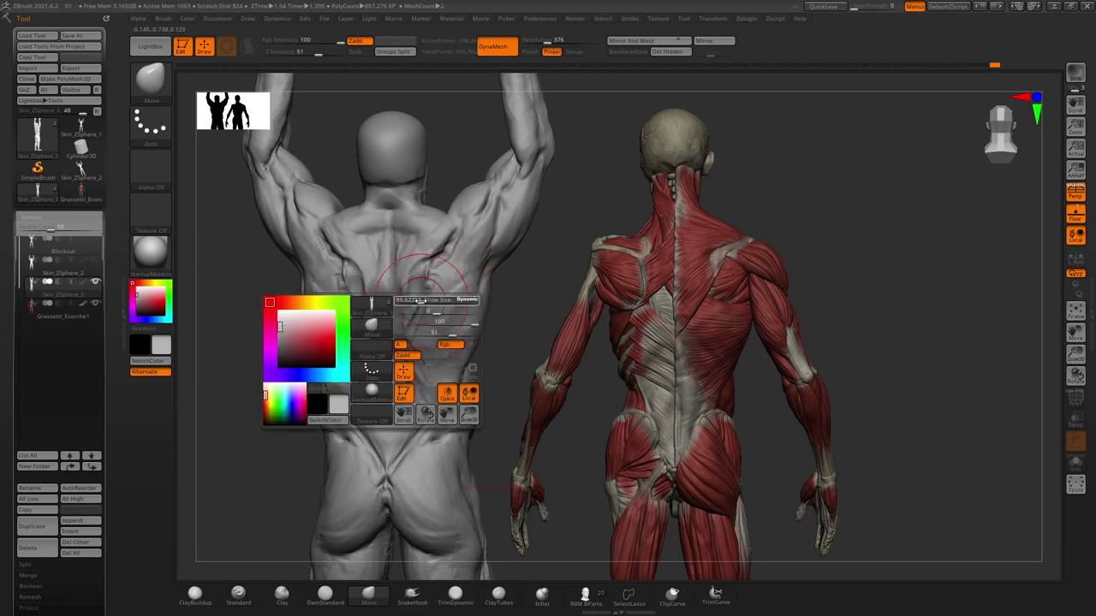
left_click_drag(422, 324, 440, 341, "alt")
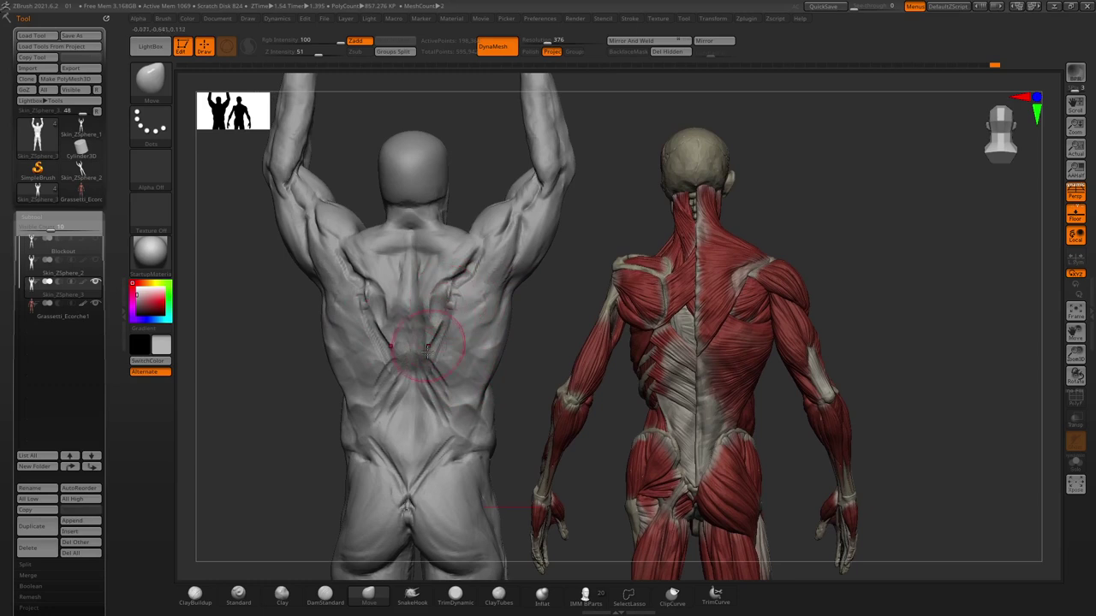
Sharpen the crease along the shoulder blade border with a smaller DamStandard brush.
left_click(325, 594)
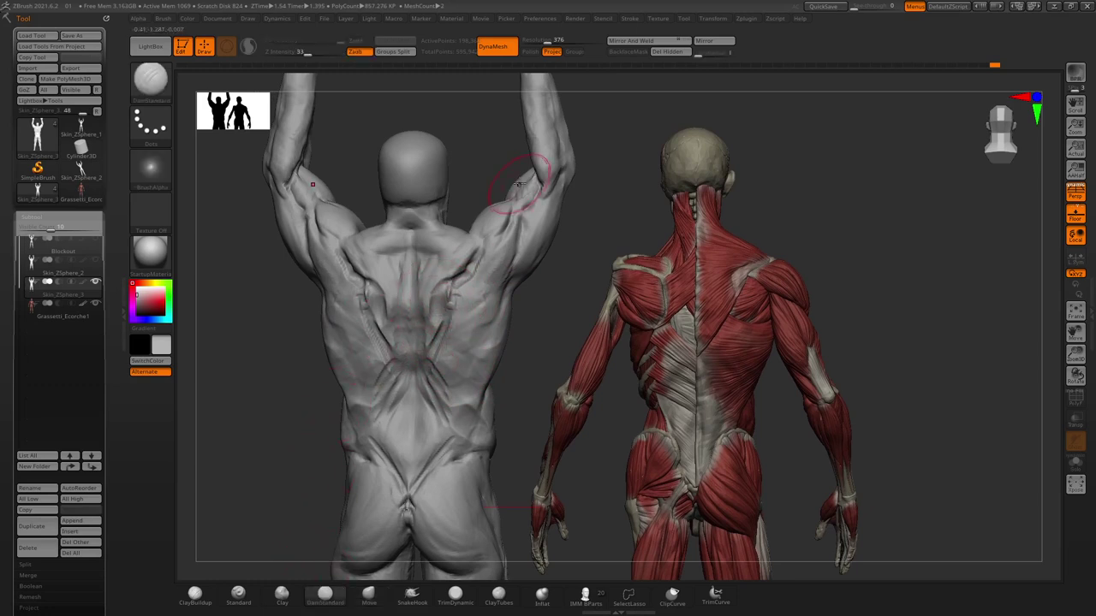
key("space")
left_click_drag(506, 208, 493, 210)
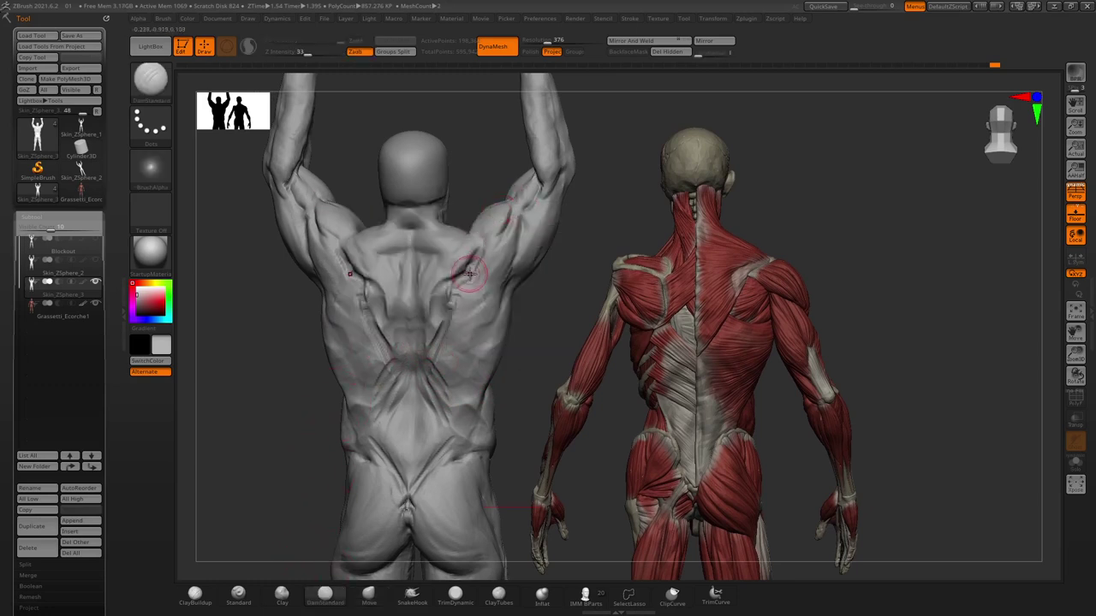
mouse_move(467, 283)
left_mouse_down()
mouse_move(476, 274)
mouse_move(466, 276)
left_mouse_up()
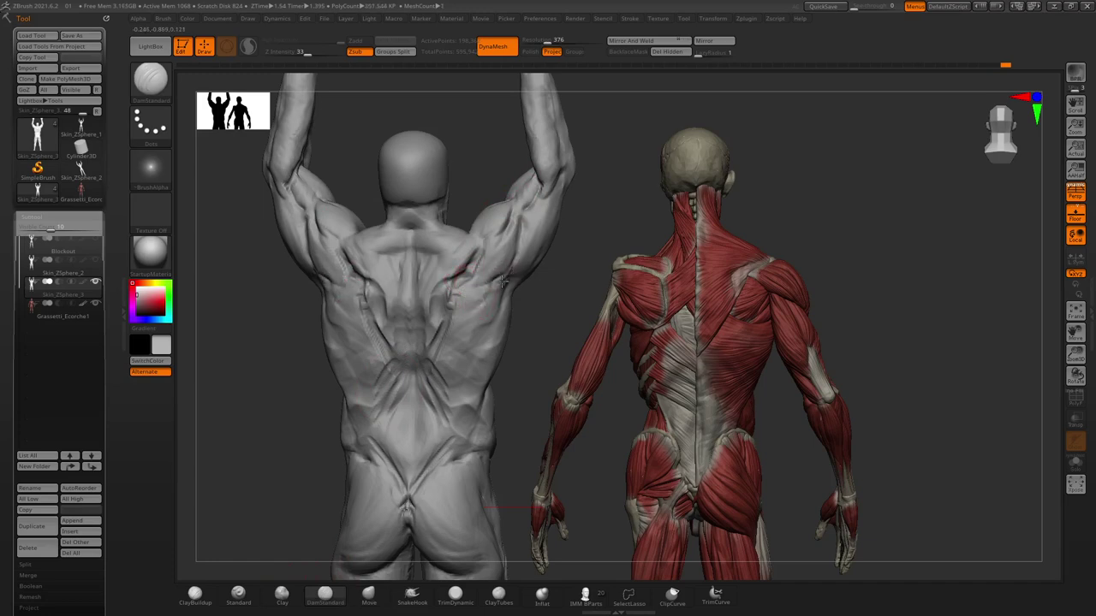
right_click_drag(504, 284, 501, 274)
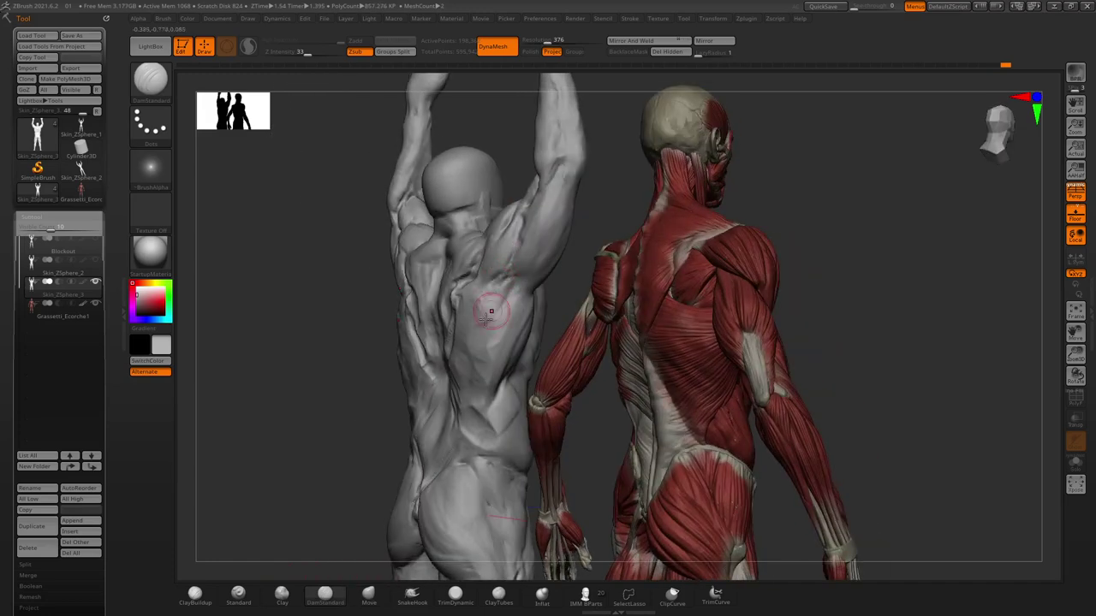
mouse_move(486, 315)
right_mouse_down()
mouse_move(489, 293)
mouse_move(282, 330)
mouse_move(467, 282)
right_mouse_up()
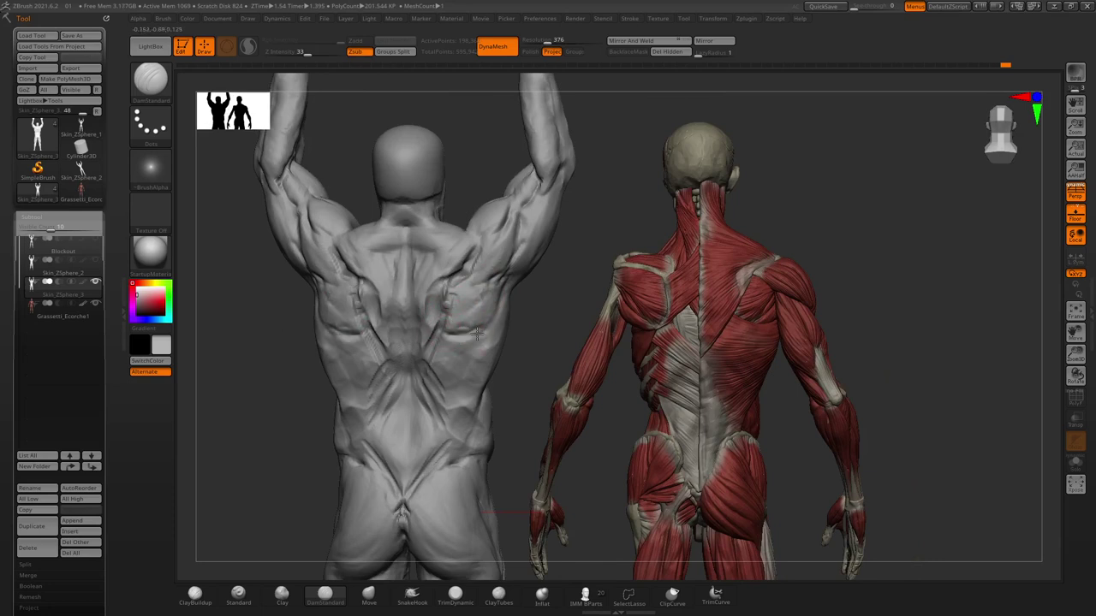
Zoom, orbit and pan around both figures to compare the scapula crease with the reference.
right_click_drag(455, 309, 522, 174, "ctrl")
left_click_drag(522, 174, 476, 353)
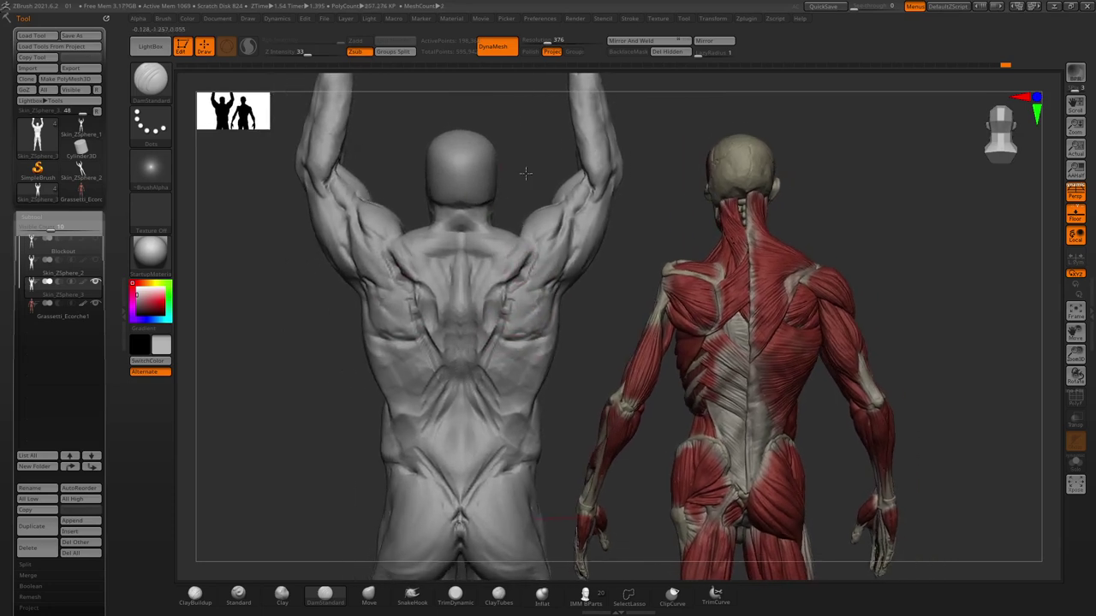
right_click_drag(470, 394, 395, 310, "alt")
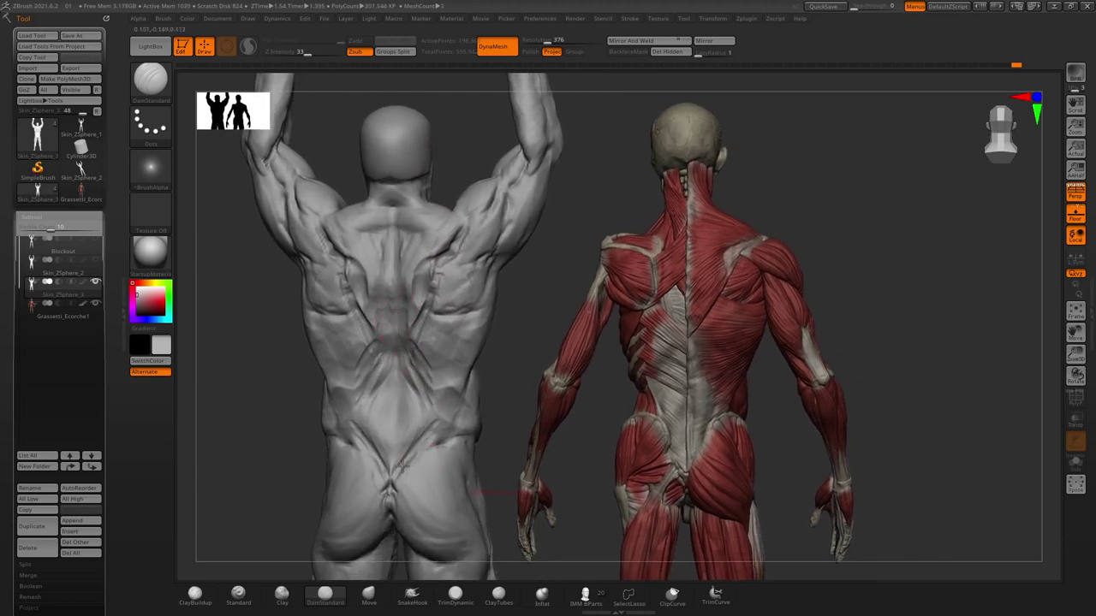
right_click_drag(504, 377, 462, 392)
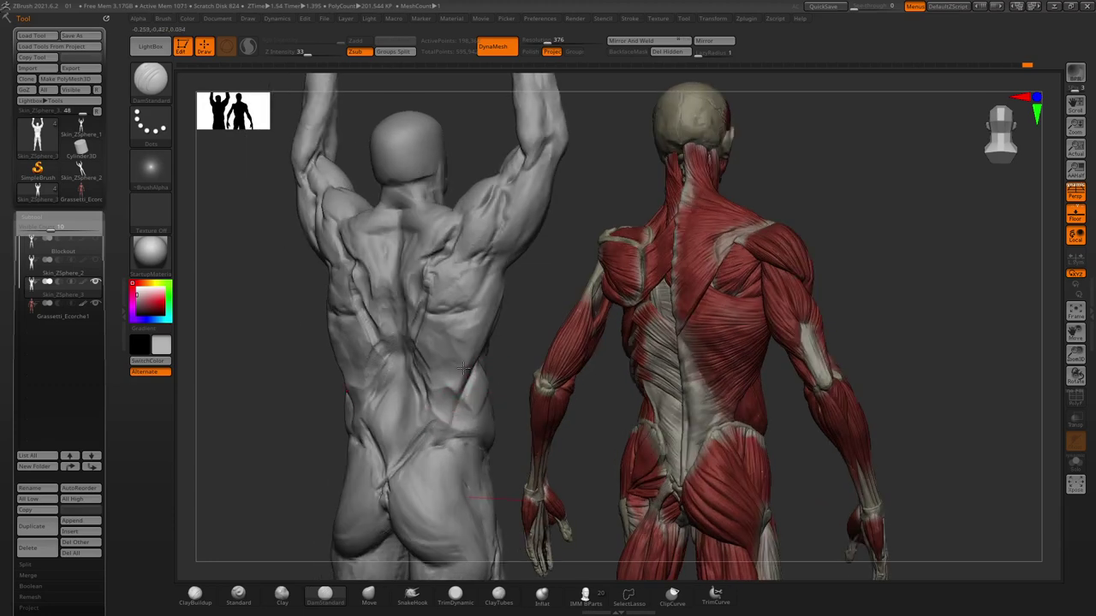
right_click_drag(463, 371, 406, 353)
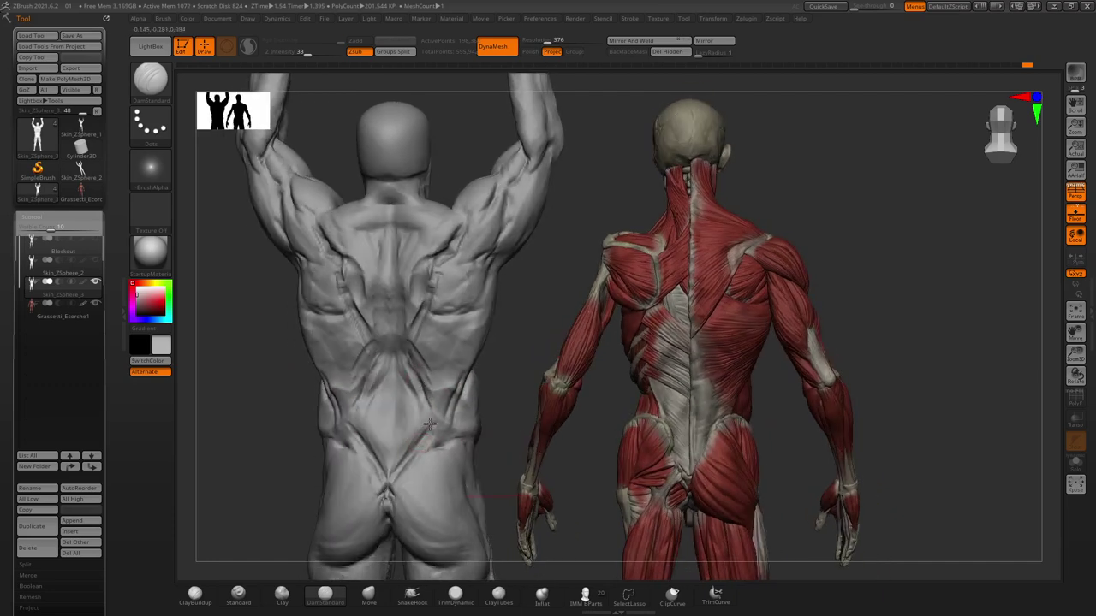
right_click_drag(399, 380, 252, 462, "alt")
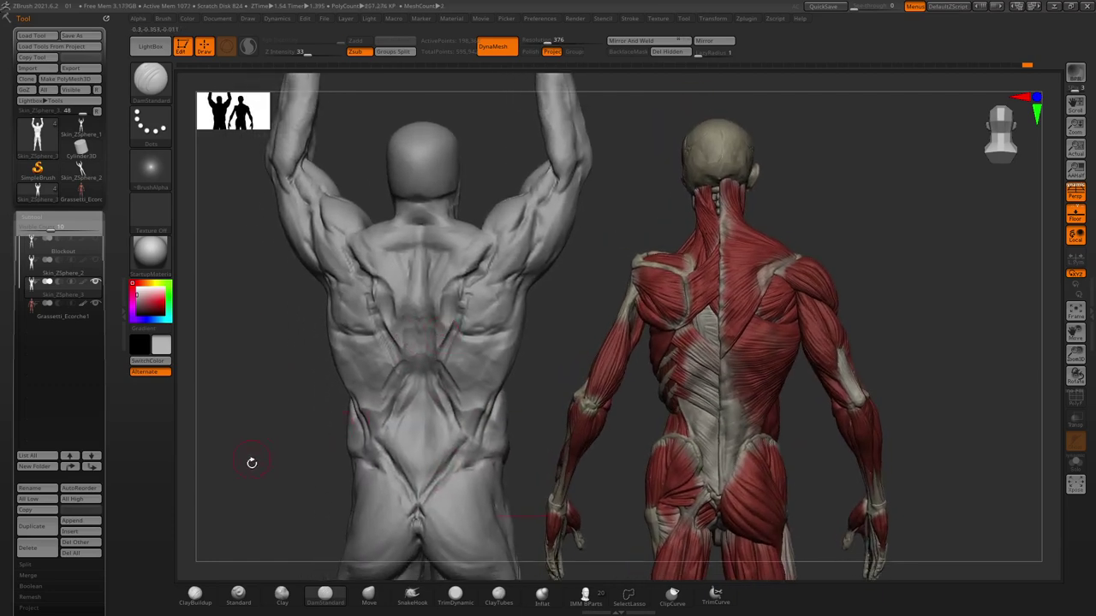
Build up the grooves between the shoulder blades with ClayBuildup, rotating to compare the upper back.
left_click(191, 594)
key("space")
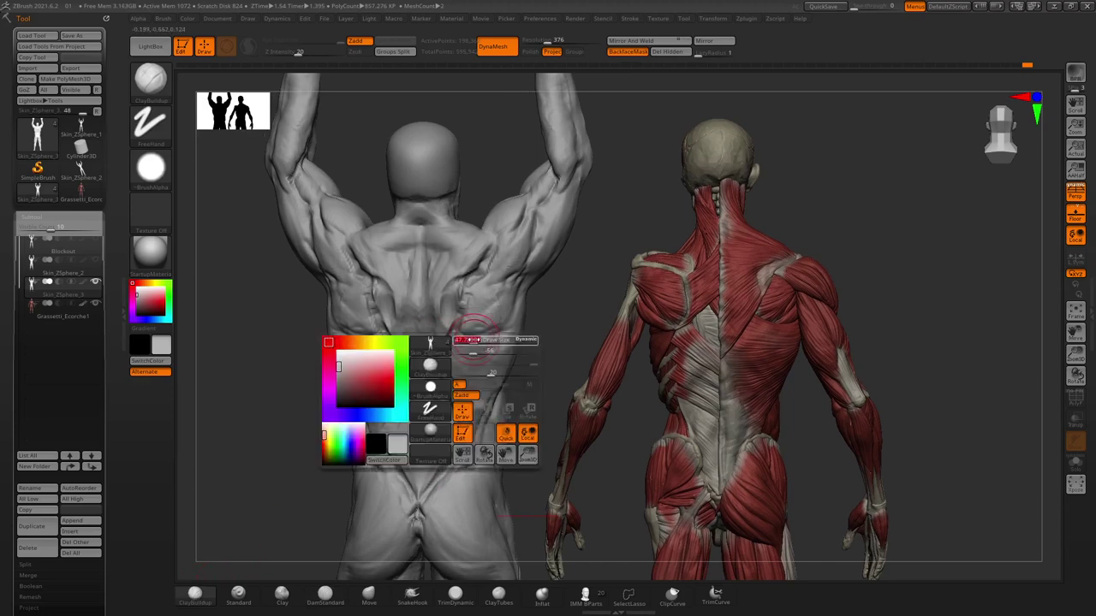
left_click_drag(536, 349, 497, 346)
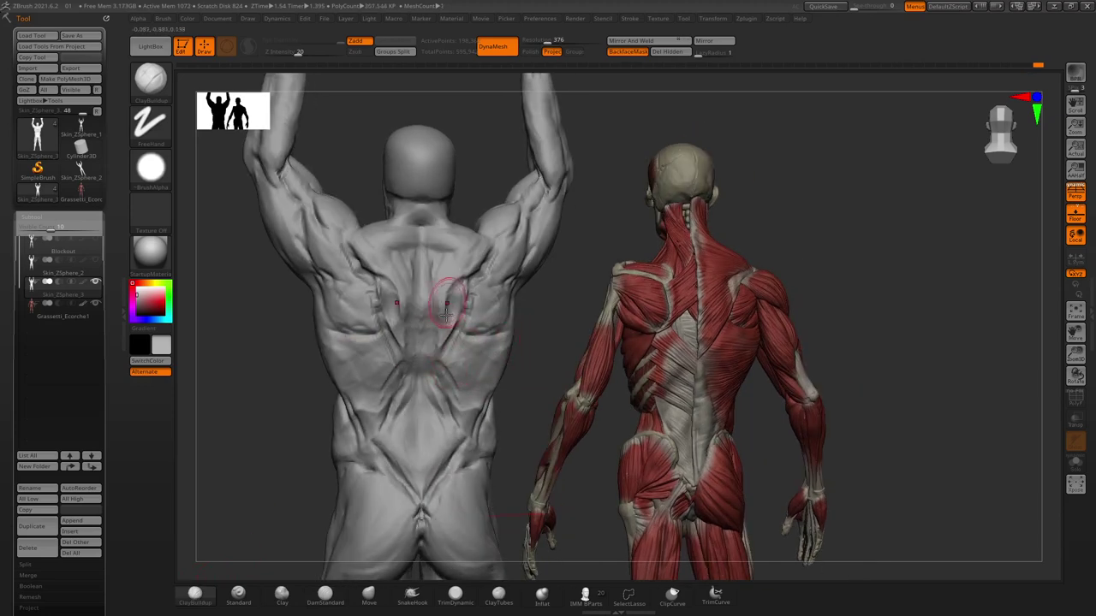
mouse_move(456, 292)
left_mouse_down()
mouse_move(477, 298)
mouse_move(395, 315)
mouse_move(451, 324)
left_mouse_up()
mouse_move(565, 215)
left_mouse_down()
mouse_move(460, 244)
mouse_move(370, 253)
mouse_move(484, 237)
left_mouse_up()
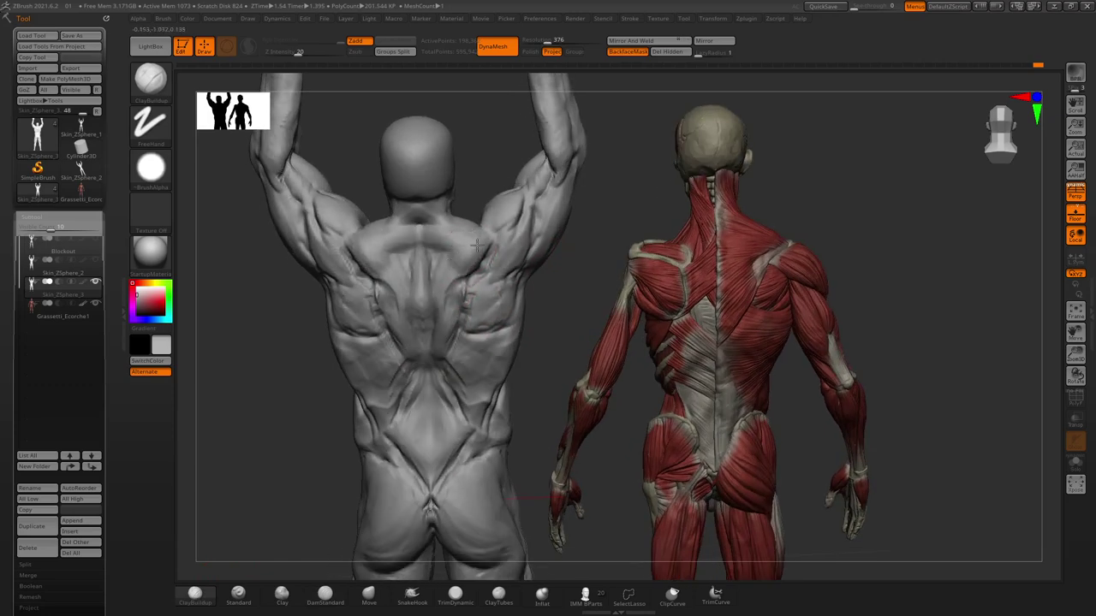
mouse_move(447, 242)
right_mouse_down()
mouse_move(464, 247)
mouse_move(460, 218)
mouse_move(538, 297)
mouse_move(518, 248)
right_mouse_up()
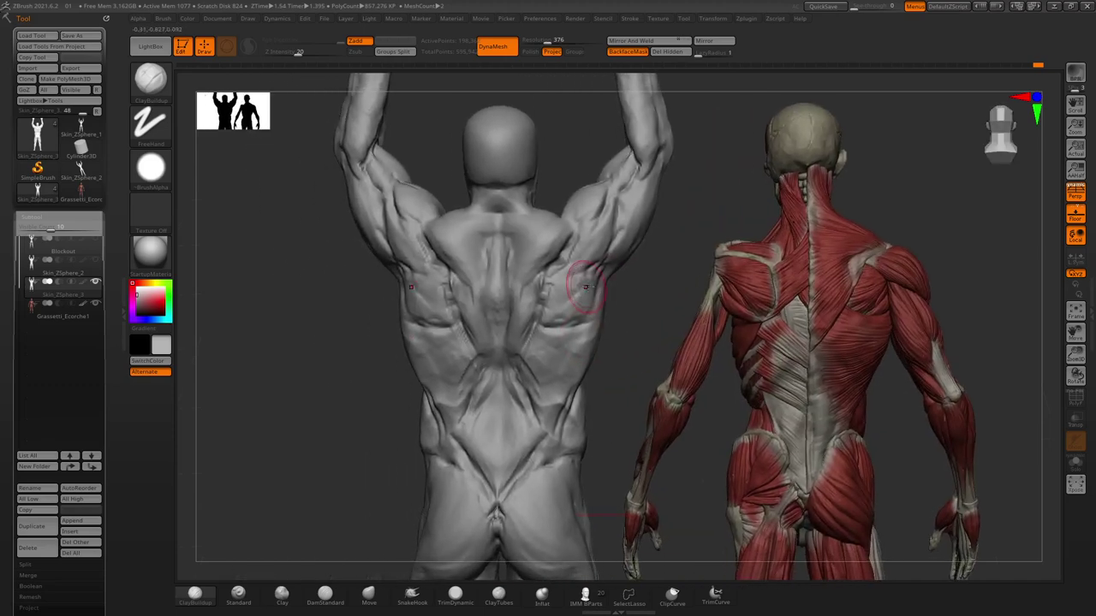
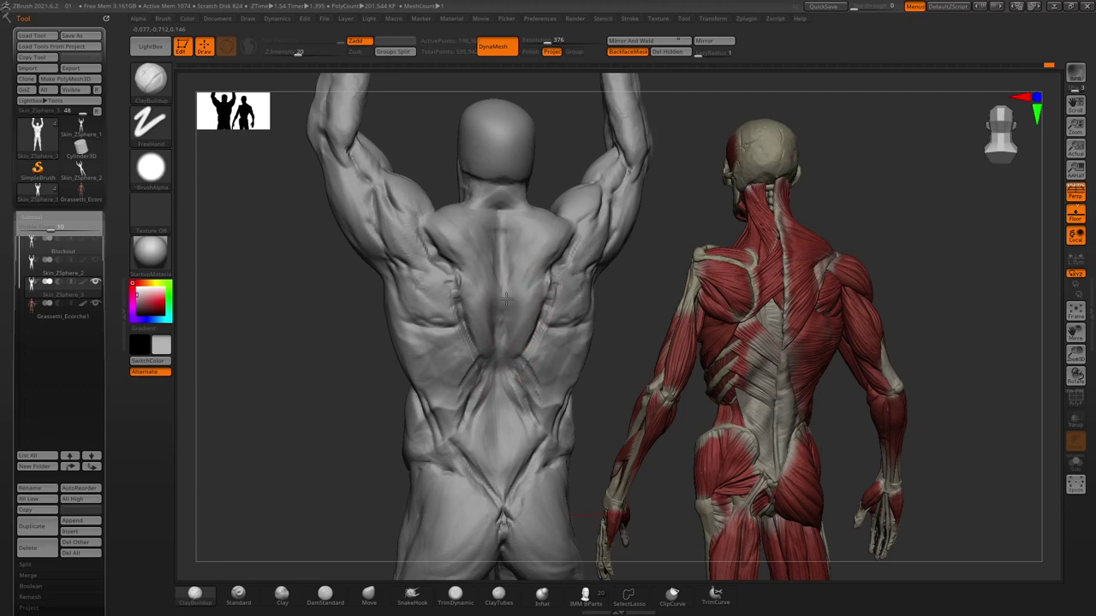
Zoom to a square back view and build up muscle around the right shoulder blade and upper back.
left_click_drag(632, 322, 531, 338)
left_click_drag(499, 378, 458, 340)
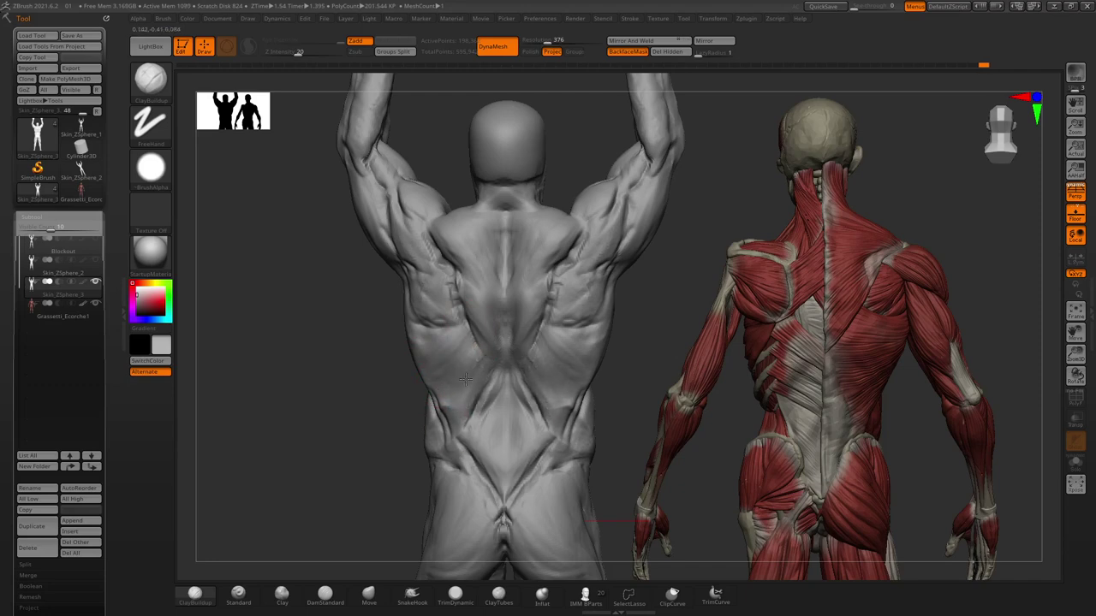
mouse_move(373, 343)
left_mouse_down()
mouse_move(423, 305)
mouse_move(624, 261)
mouse_move(465, 305)
left_mouse_up()
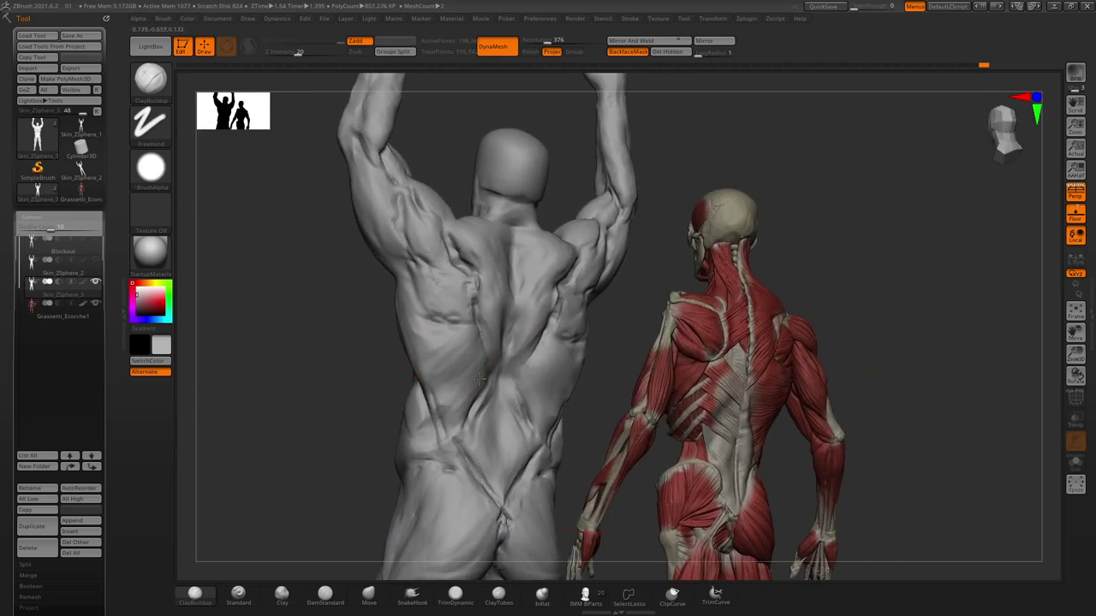
mouse_move(463, 428)
left_mouse_down()
mouse_move(411, 372)
mouse_move(442, 333)
left_mouse_up()
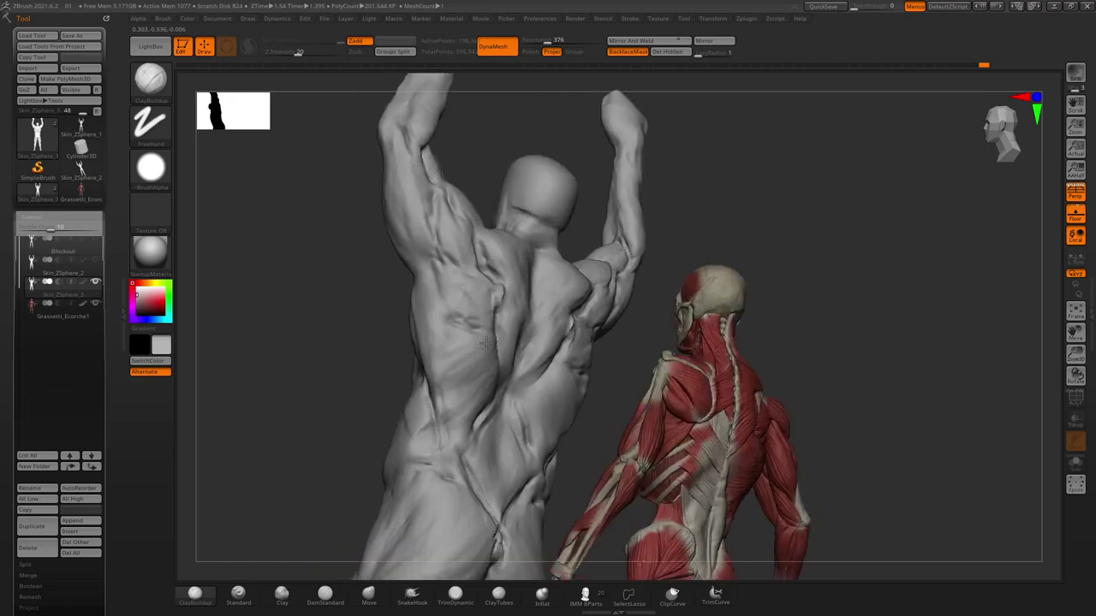
left_click_drag(394, 368, 386, 303)
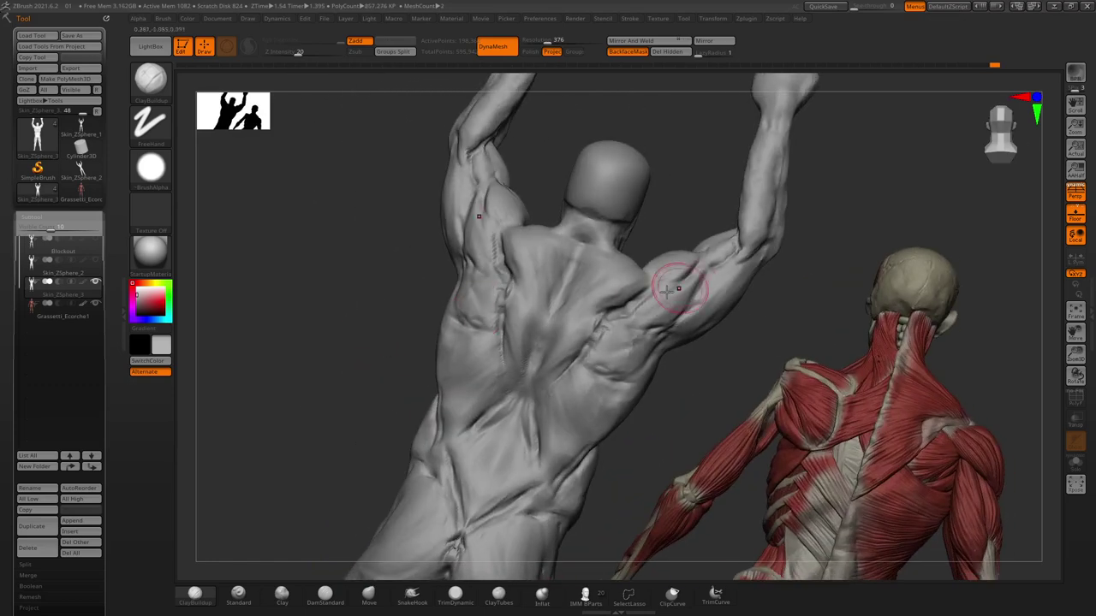
mouse_move(673, 289)
left_mouse_down()
mouse_move(481, 297)
mouse_move(601, 363)
mouse_move(505, 325)
left_mouse_up()
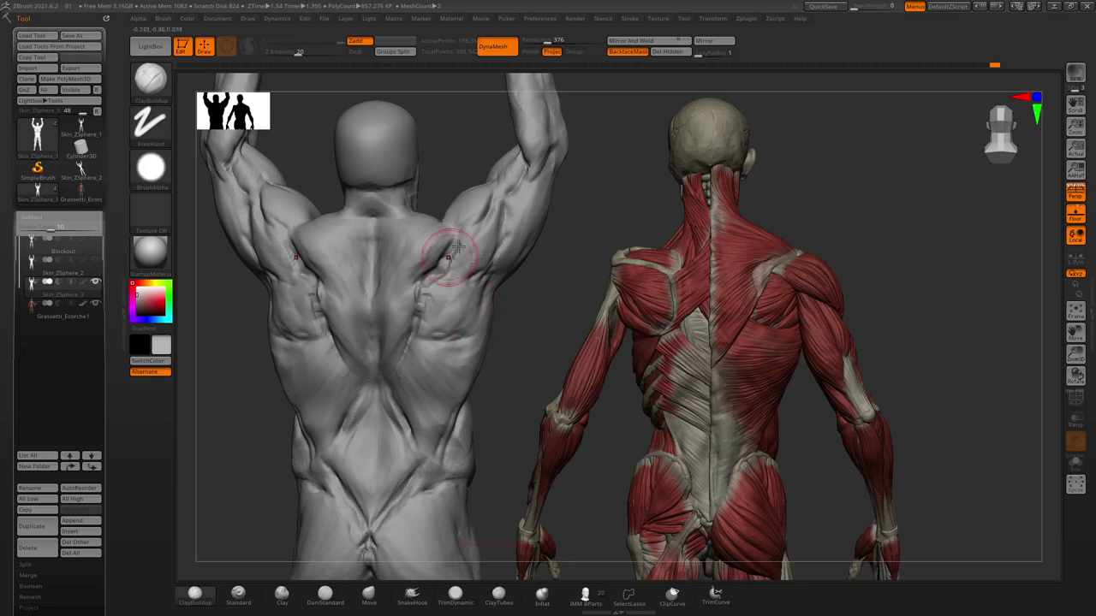
mouse_move(454, 291)
left_mouse_down()
mouse_move(447, 250)
mouse_move(449, 260)
mouse_move(495, 209)
left_mouse_up()
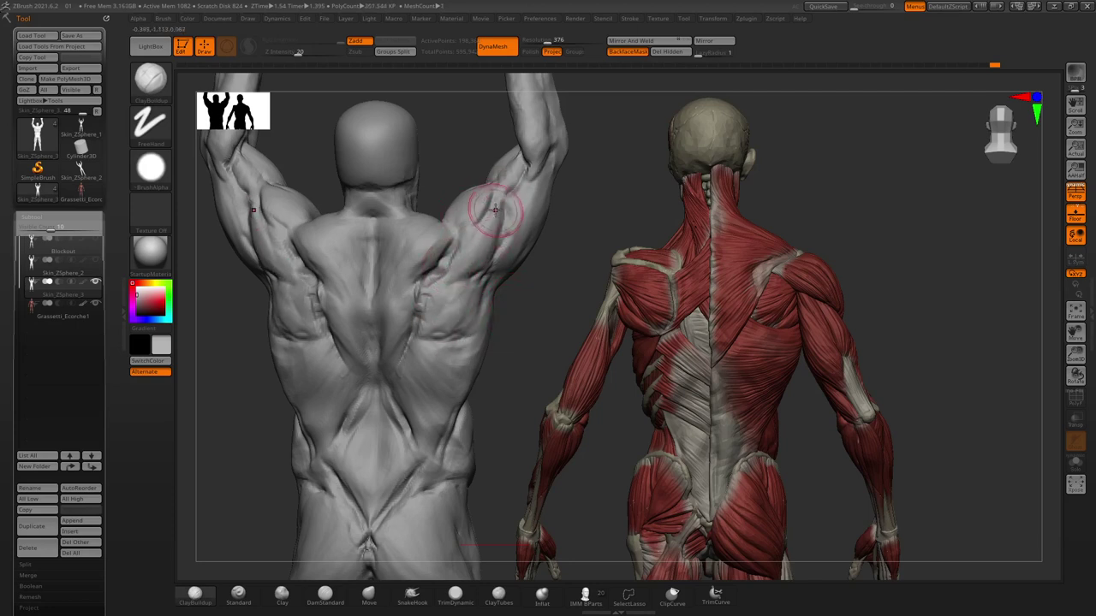
left_click_drag(450, 289, 496, 196)
Orbit to side, high and upright back views to compare the back with the écorché.
right_click_drag(496, 199, 473, 188)
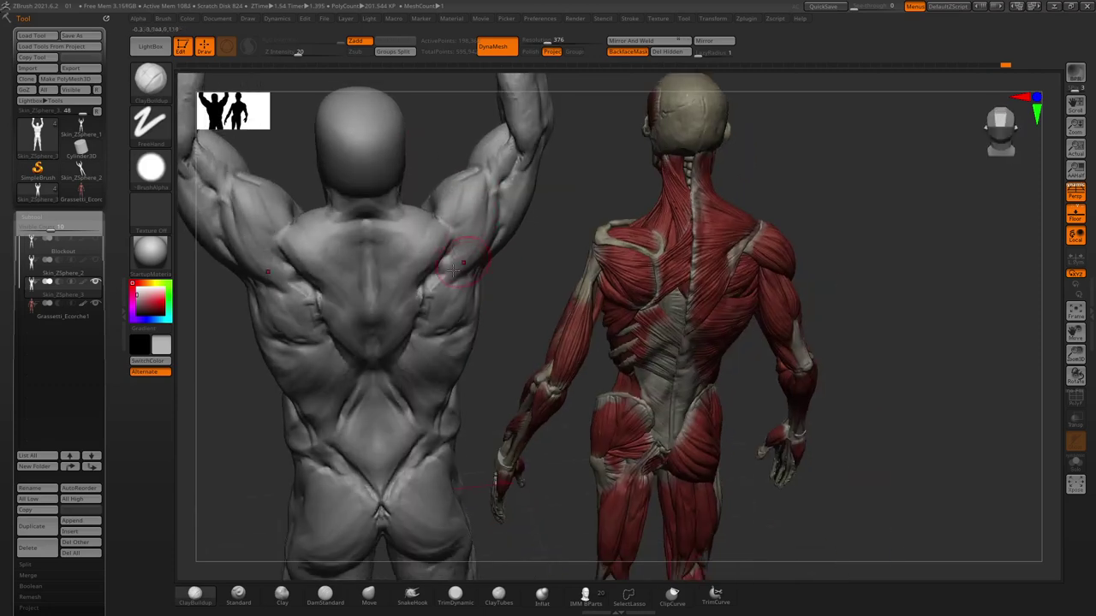
right_click_drag(456, 124, 467, 197)
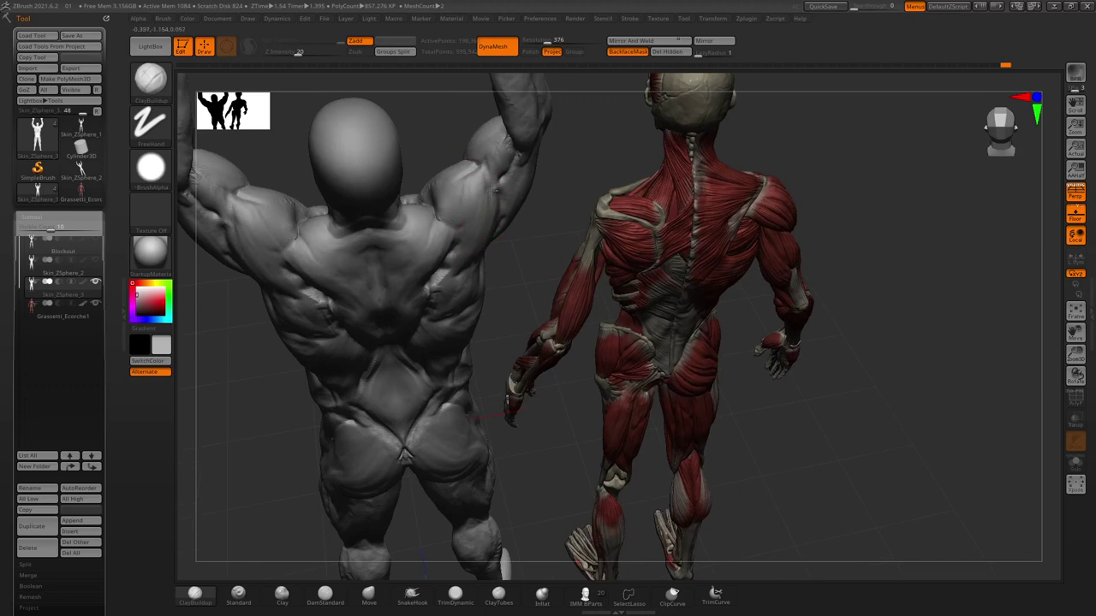
left_click_drag(443, 115, 472, 215)
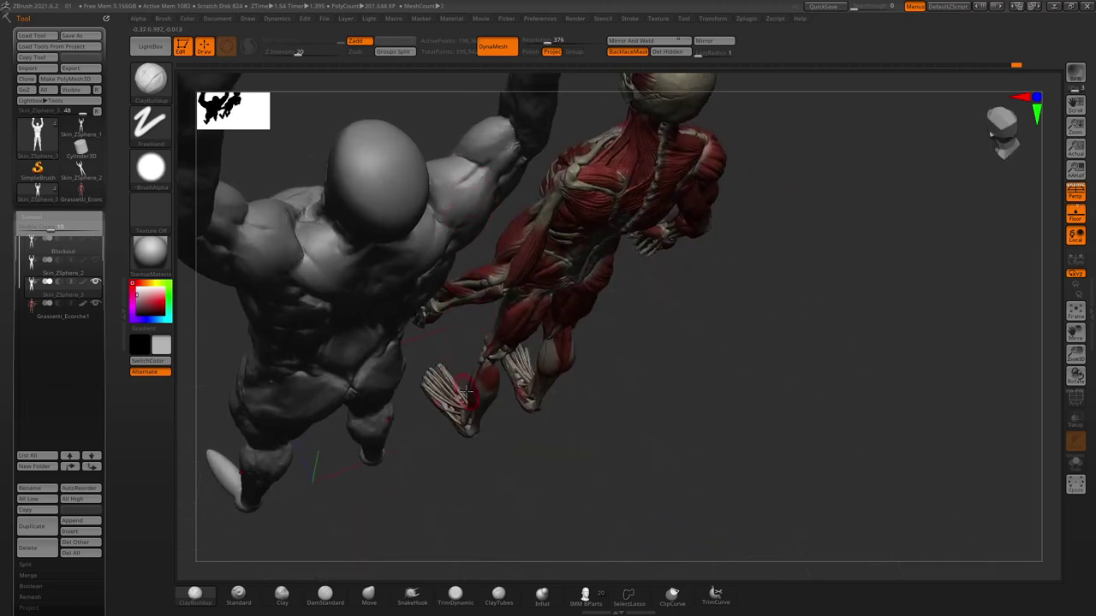
left_click_drag(500, 433, 485, 194)
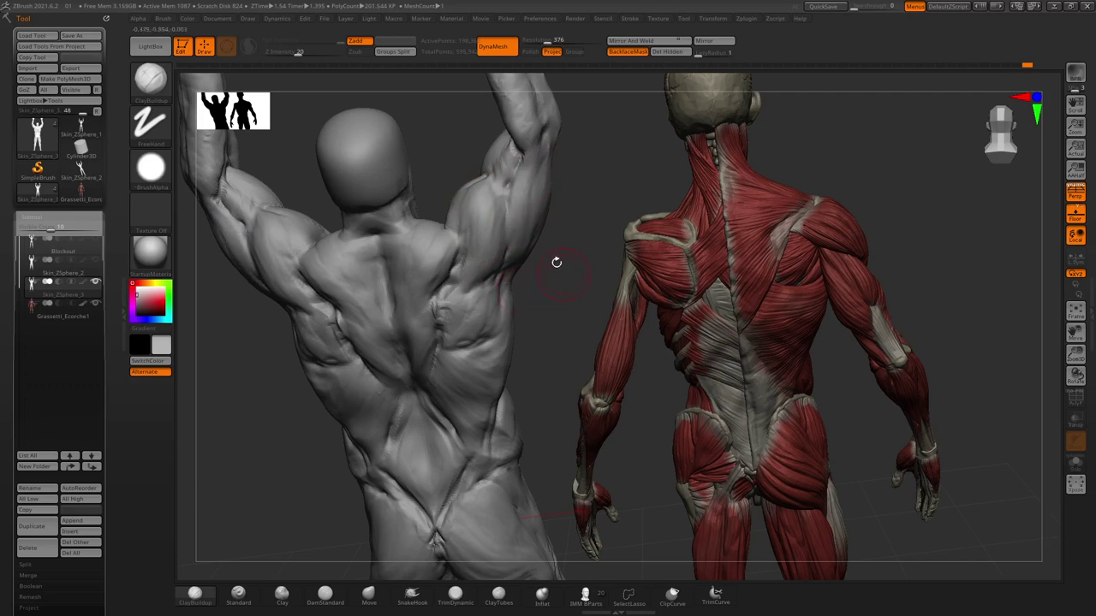
left_click_drag(556, 262, 516, 244)
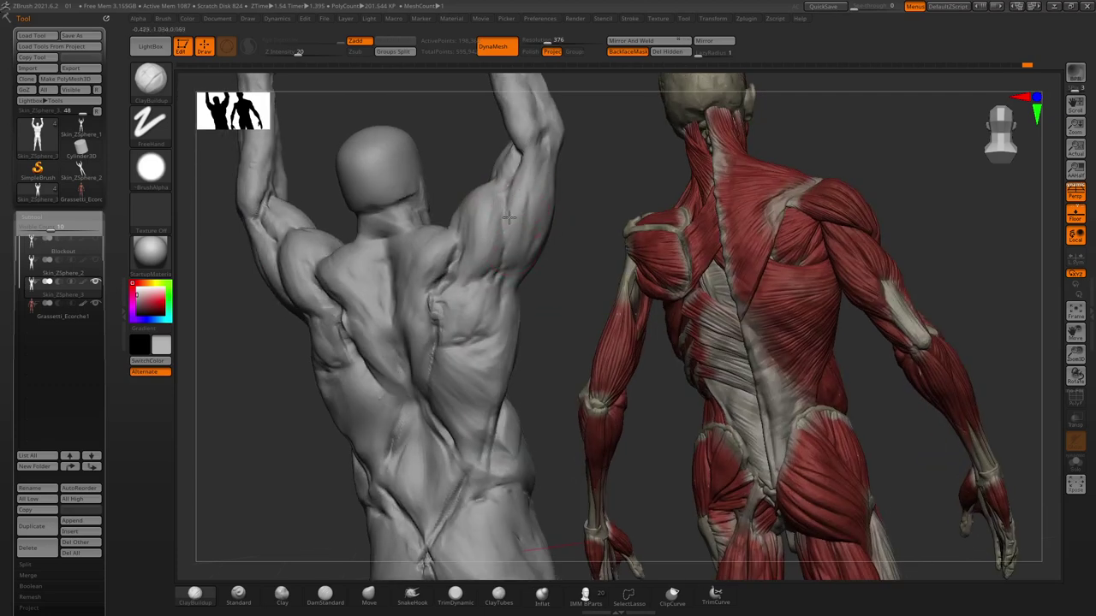
left_click_drag(557, 268, 507, 237)
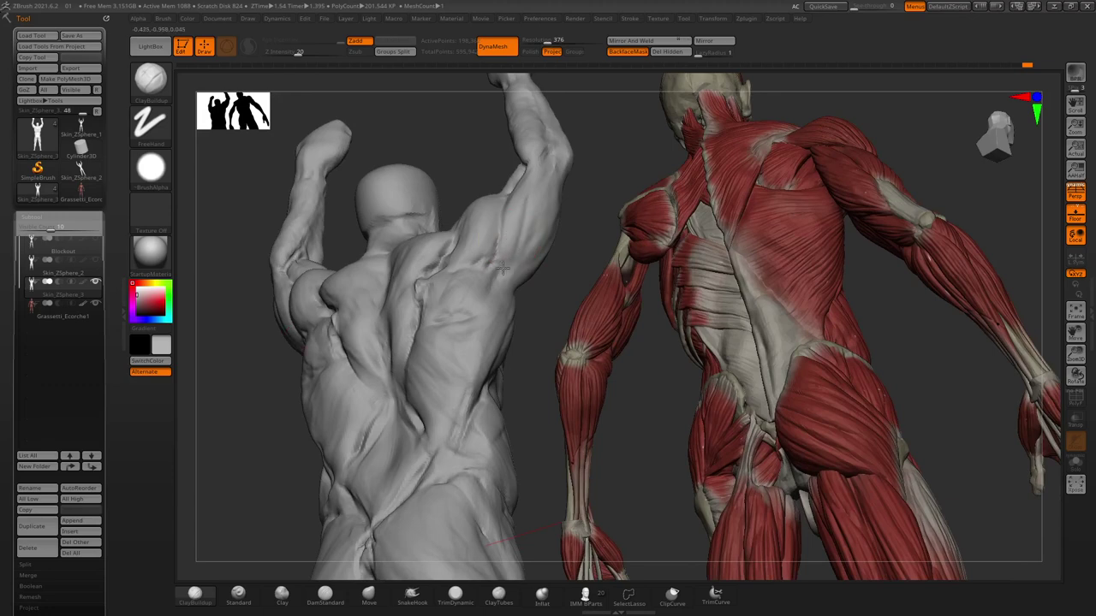
left_click_drag(466, 110, 489, 160)
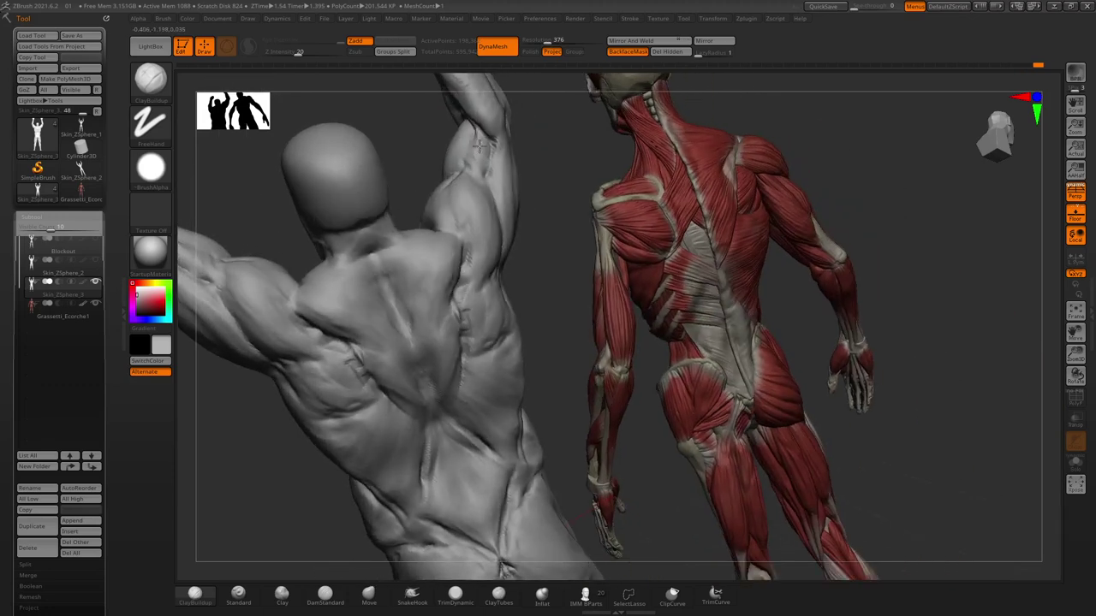
left_click_drag(537, 112, 479, 214)
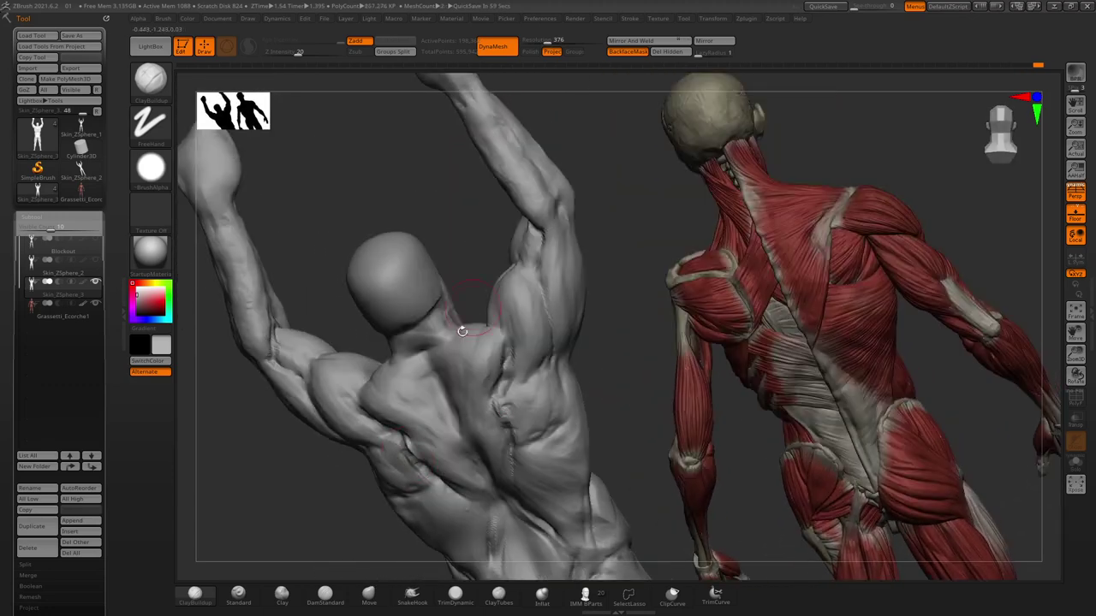
Switch to DamStandard and study the écorché's head, neck and back from side and back views.
left_click(324, 593)
key("space")
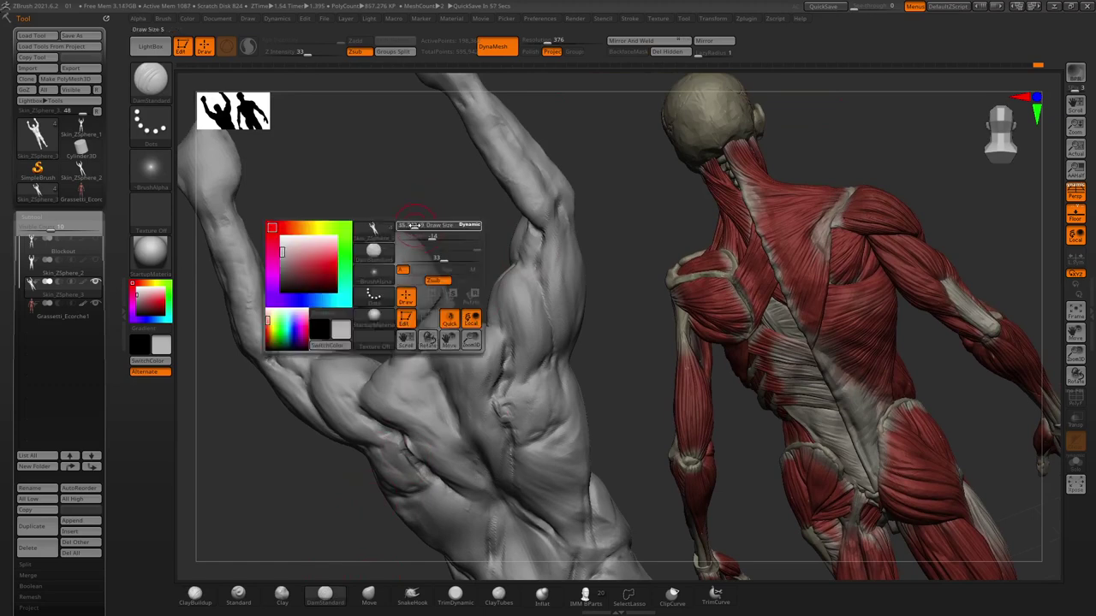
mouse_move(416, 179)
left_mouse_down()
mouse_move(526, 174)
mouse_move(539, 244)
left_mouse_up()
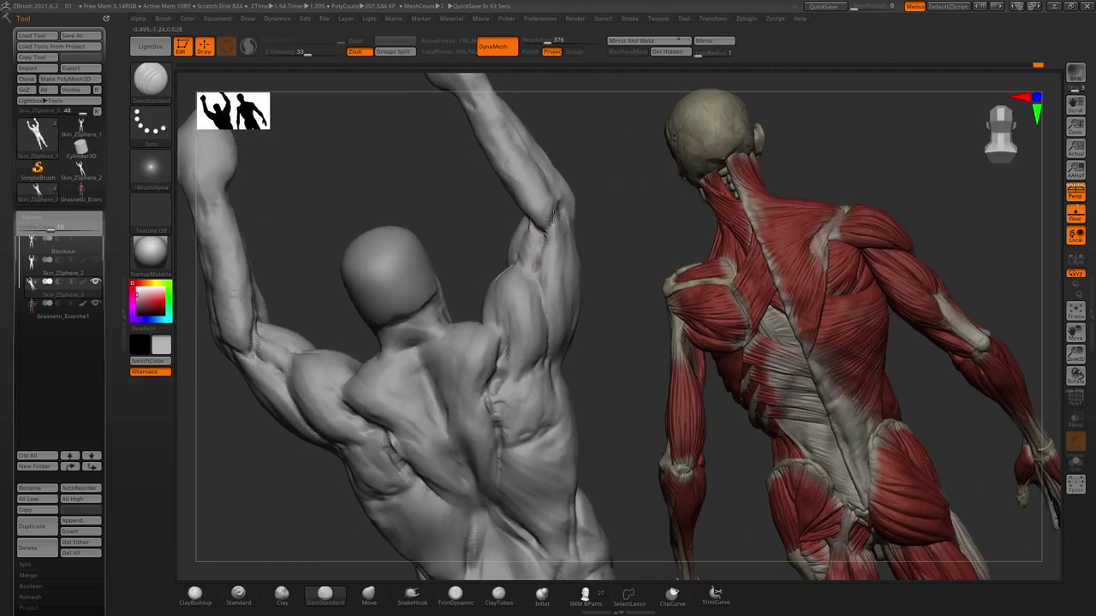
left_click_drag(464, 172, 548, 181)
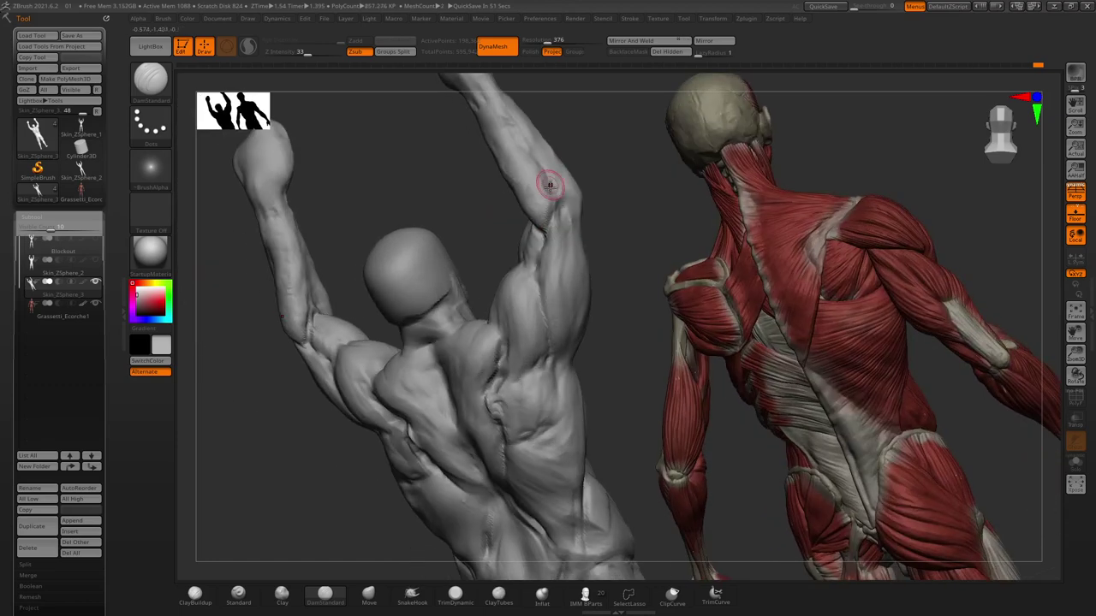
mouse_move(517, 222)
left_mouse_down()
mouse_move(379, 168)
mouse_move(366, 189)
mouse_move(374, 235)
left_mouse_up()
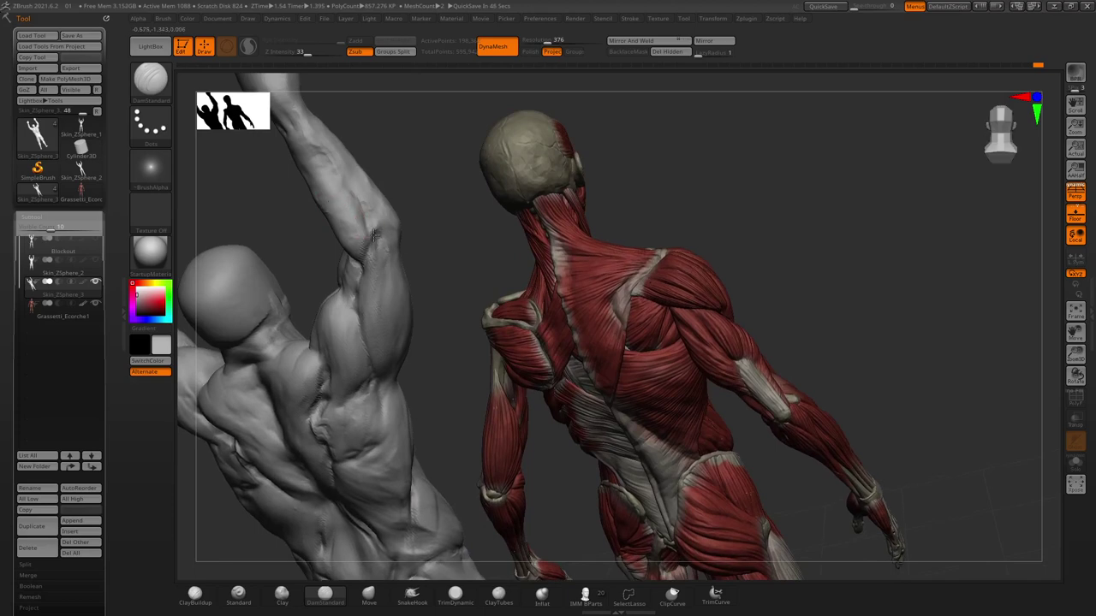
mouse_move(284, 205)
left_mouse_down()
mouse_move(391, 171)
mouse_move(348, 198)
left_mouse_up()
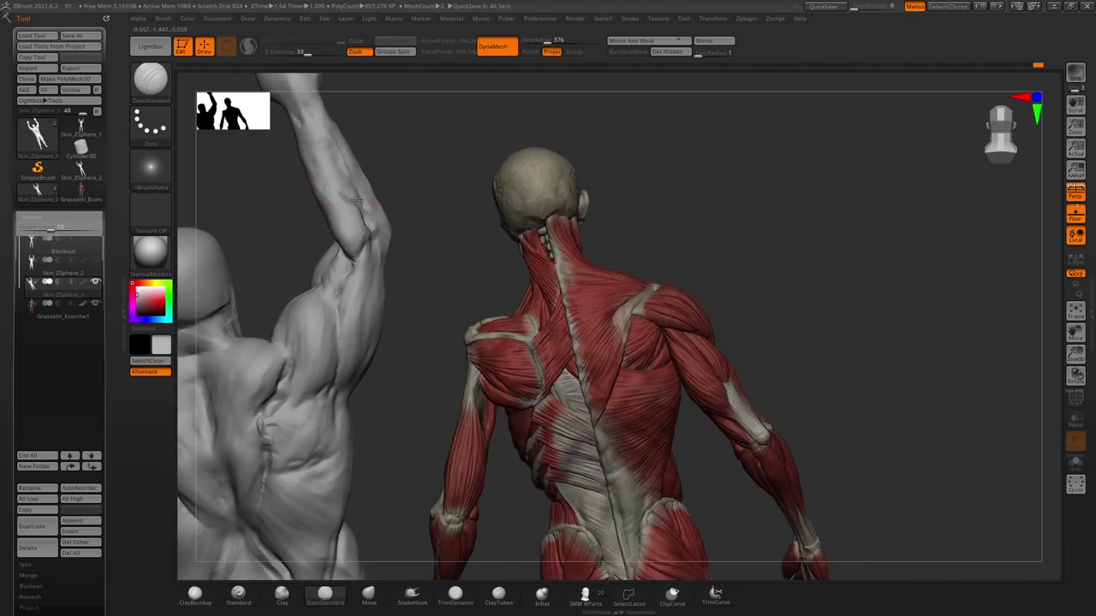
right_click_drag(348, 197, 345, 182)
mouse_move(261, 165)
right_mouse_down()
mouse_move(245, 166)
mouse_move(250, 128)
mouse_move(360, 255)
mouse_move(316, 214)
mouse_move(368, 257)
mouse_move(370, 281)
right_mouse_up()
Reselect DamStandard with B-D-S and zoom around the écorché's shoulder and the grey figure.
key("b")
key("d")
key("s")
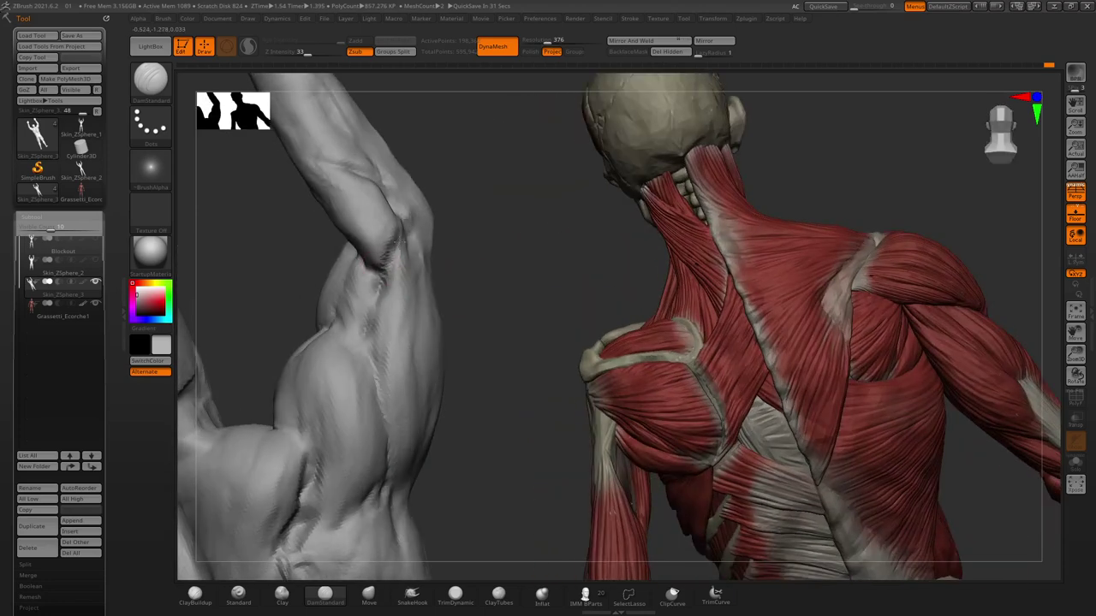
mouse_move(401, 238)
right_mouse_down()
mouse_move(362, 242)
mouse_move(362, 275)
mouse_move(345, 293)
right_mouse_up()
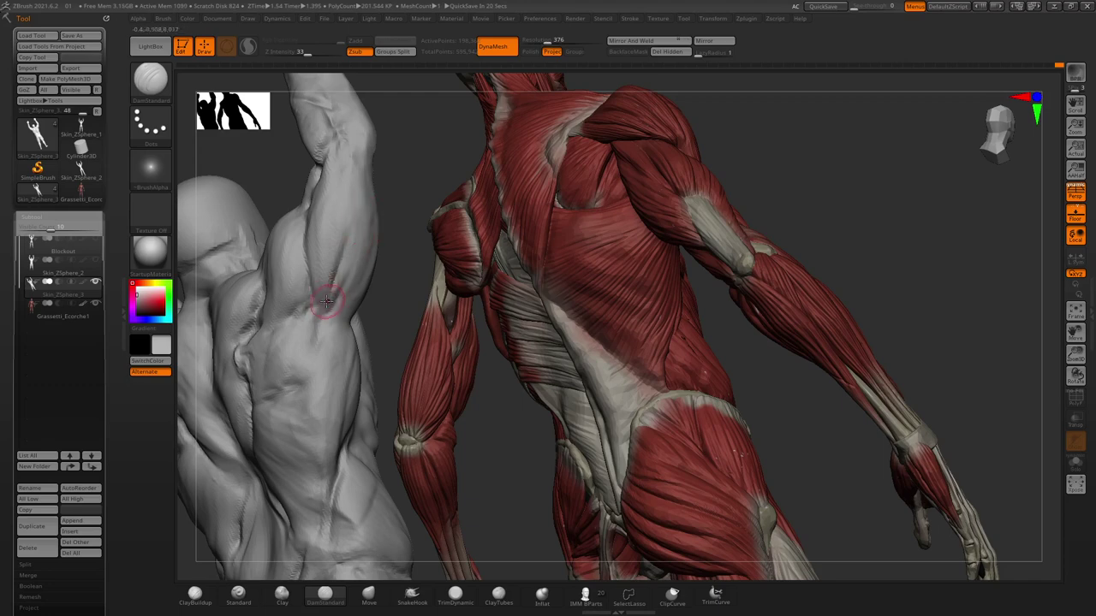
right_click_drag(326, 301, 343, 210)
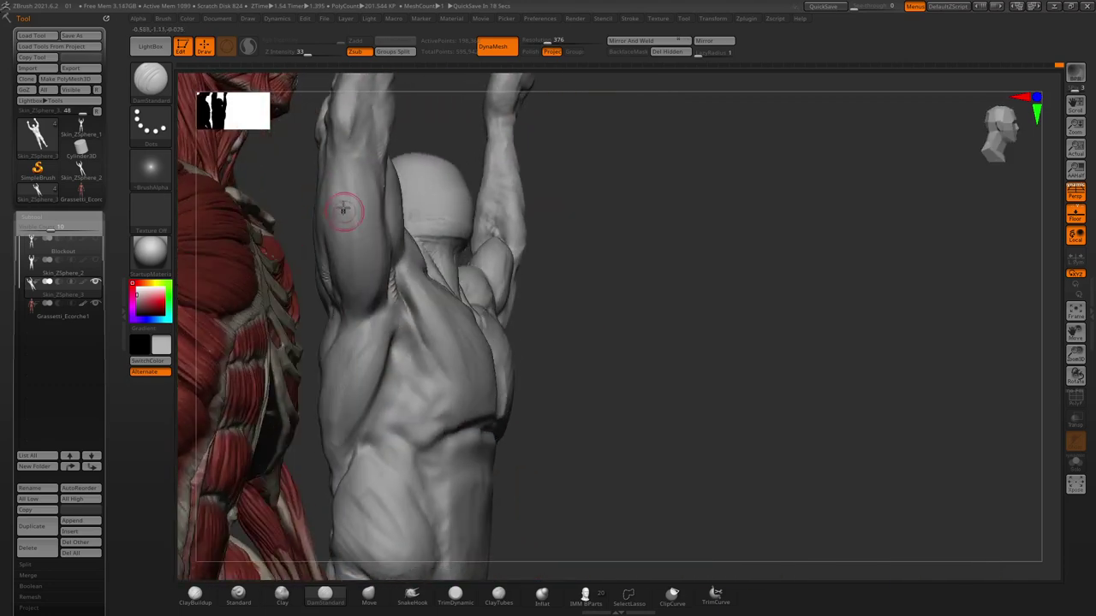
mouse_move(396, 227)
left_mouse_down()
mouse_move(363, 179)
mouse_move(418, 210)
mouse_move(399, 220)
left_mouse_up()
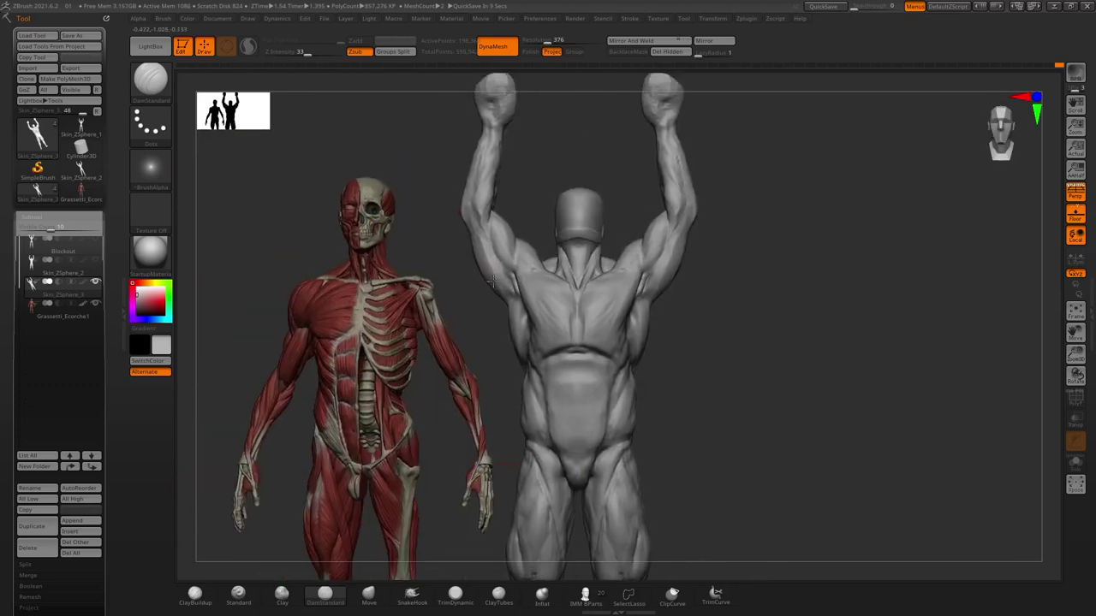
From a three-quarter view, refine and deepen the armpit crease separating the lat from the chest wall.
scroll(498, 258, "up", 3)
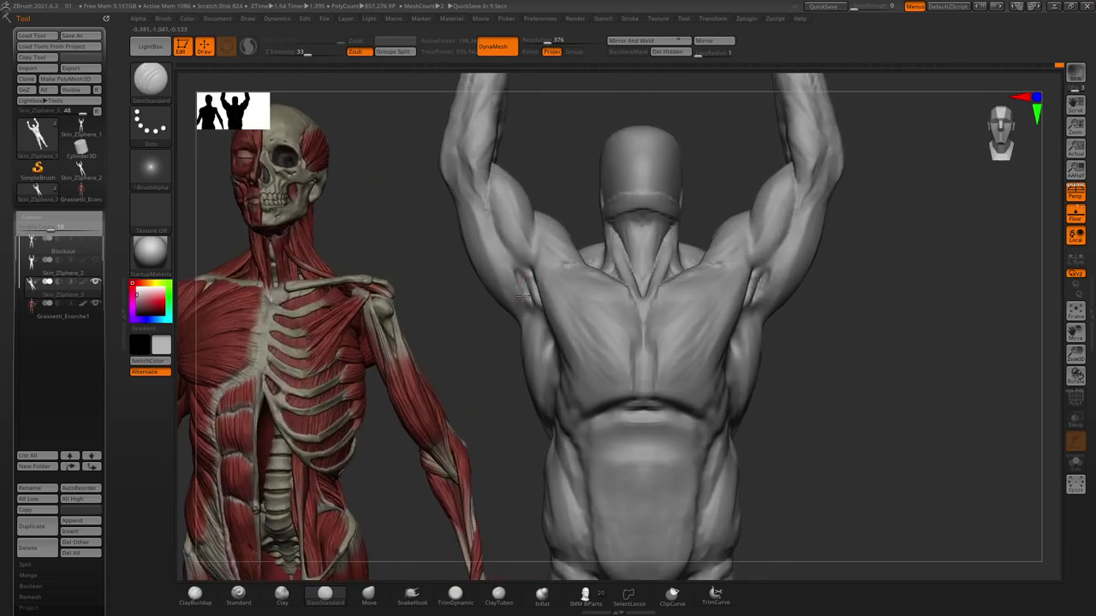
mouse_move(524, 295)
left_mouse_down()
mouse_move(451, 263)
mouse_move(482, 252)
mouse_move(526, 275)
left_mouse_up()
left_click_drag(537, 317, 544, 315)
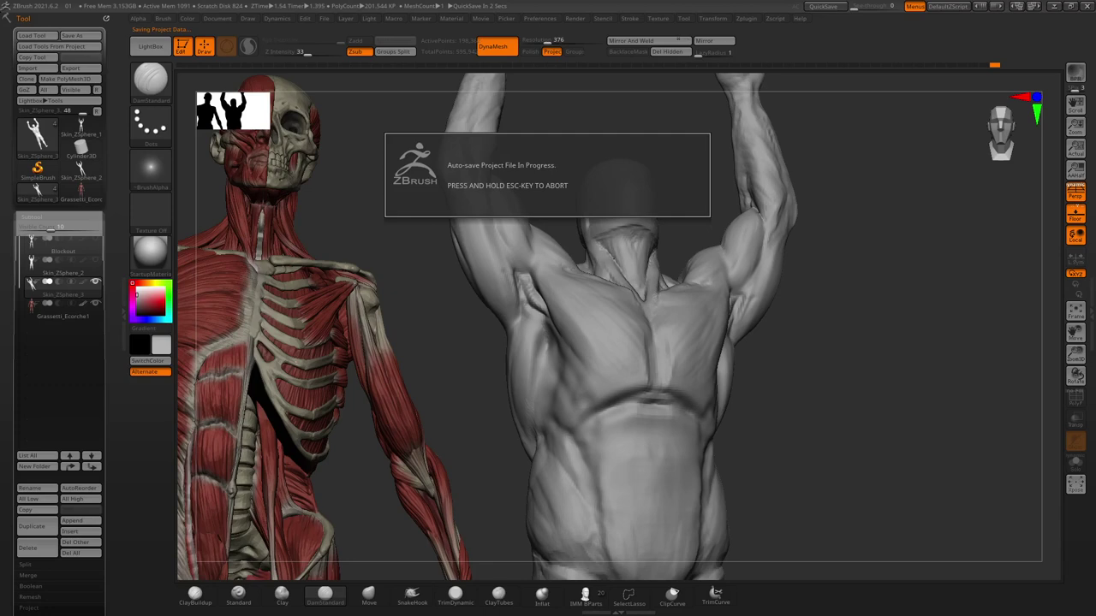
left_click_drag(462, 343, 443, 310)
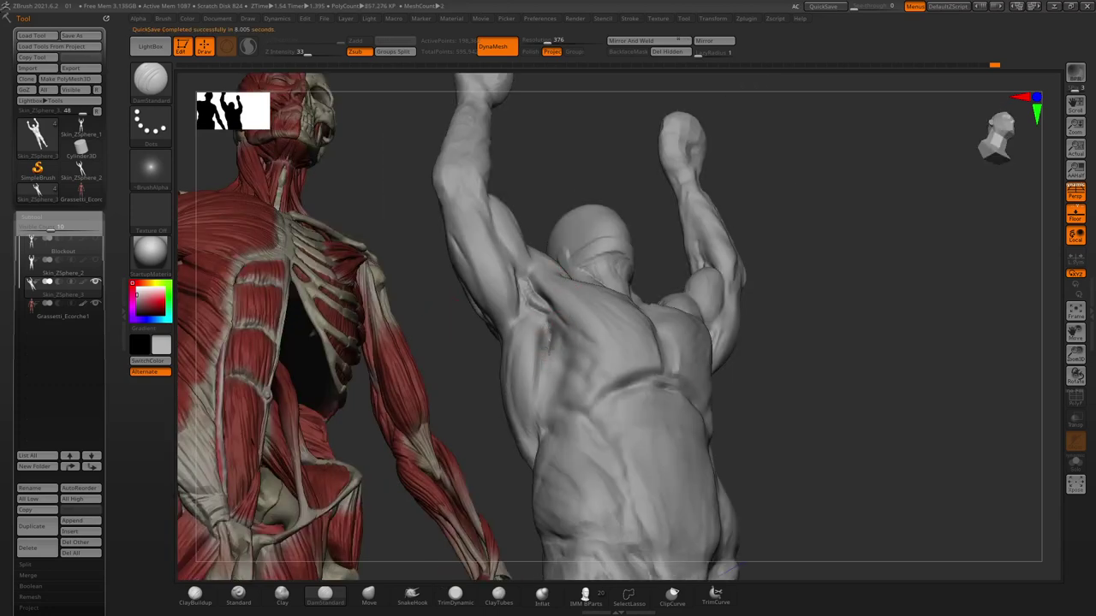
mouse_move(440, 301)
left_mouse_down()
mouse_move(434, 337)
mouse_move(424, 326)
left_mouse_up()
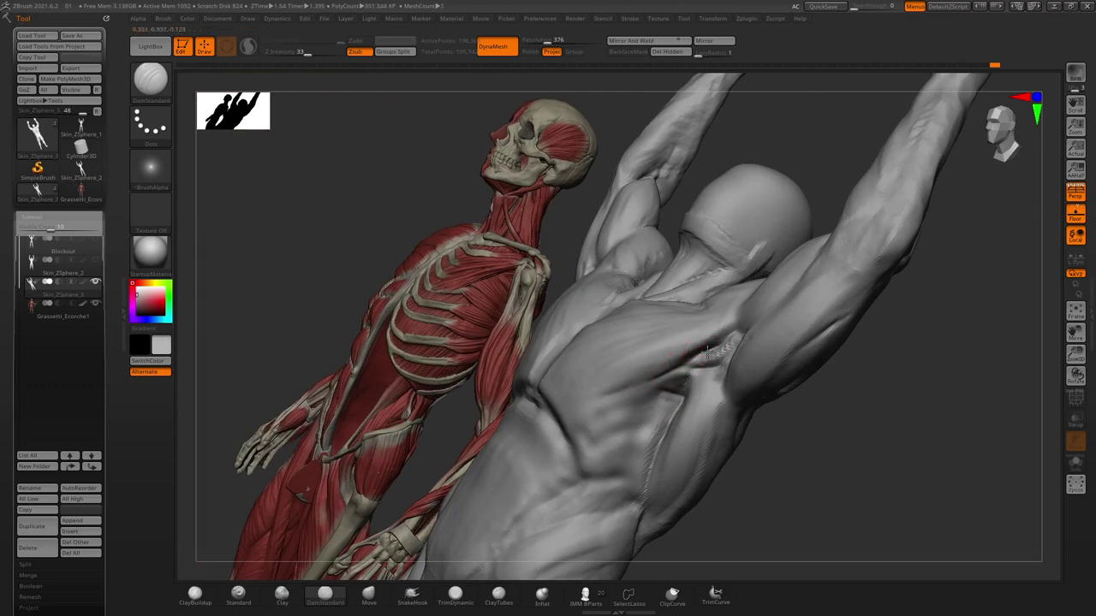
left_click_drag(704, 353, 633, 390)
mouse_move(369, 235)
left_mouse_down("shift")
mouse_move(733, 394)
mouse_move(691, 379)
left_mouse_up("shift")
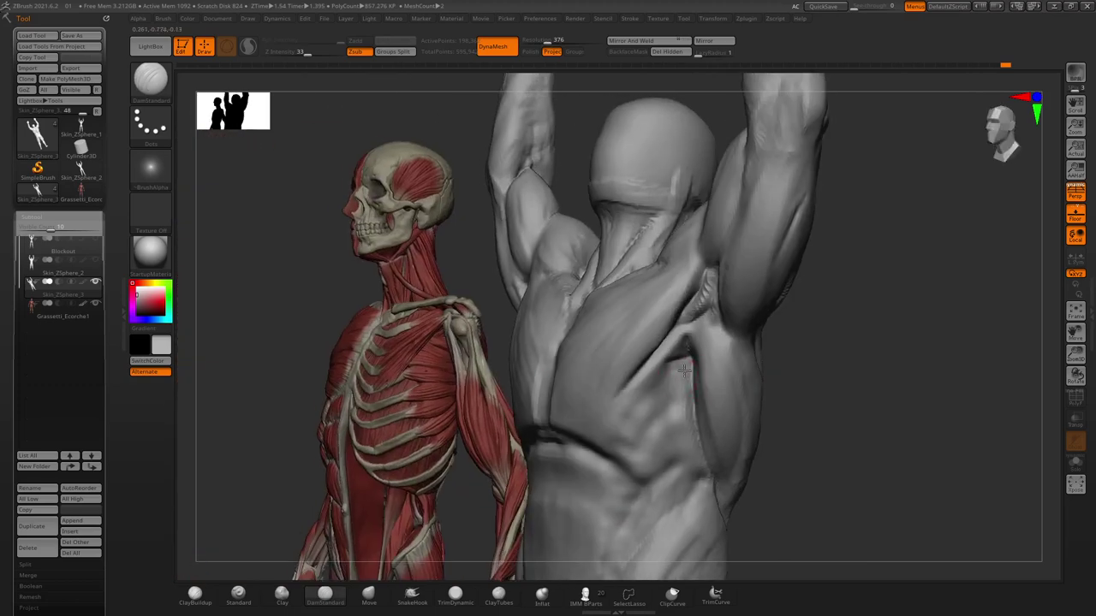
left_click(195, 592)
mouse_move(274, 386)
left_mouse_down()
mouse_move(306, 298)
mouse_move(685, 391)
left_mouse_up()
Orbit and zoom around both figures, comparing the sculpt's upper back and front with the écorché.
key("space")
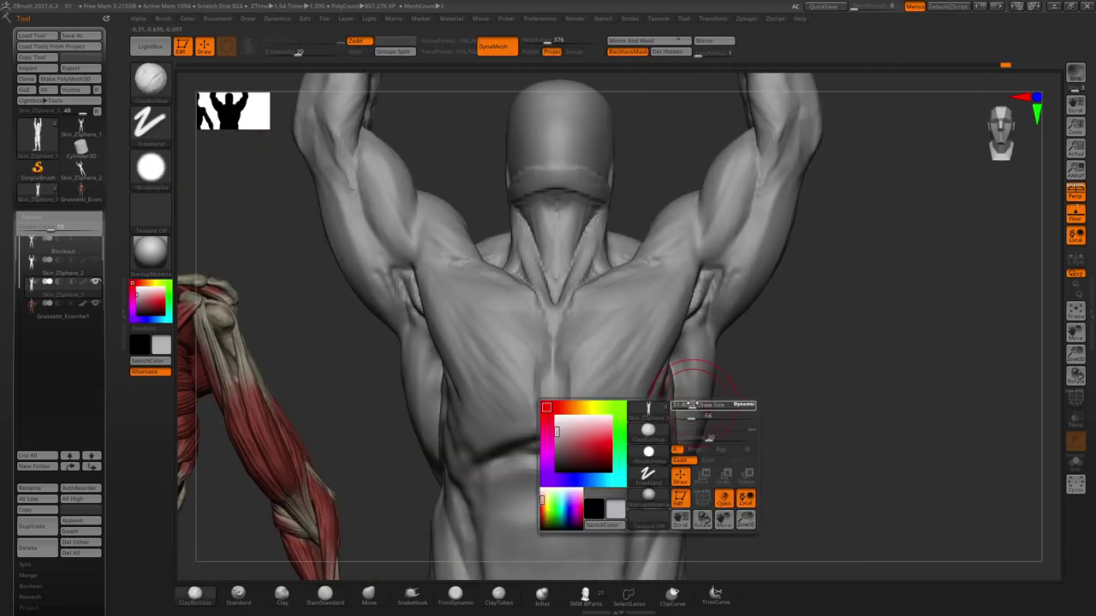
mouse_move(748, 406)
left_mouse_down()
mouse_move(657, 408)
mouse_move(649, 446)
mouse_move(668, 432)
mouse_move(675, 400)
left_mouse_up()
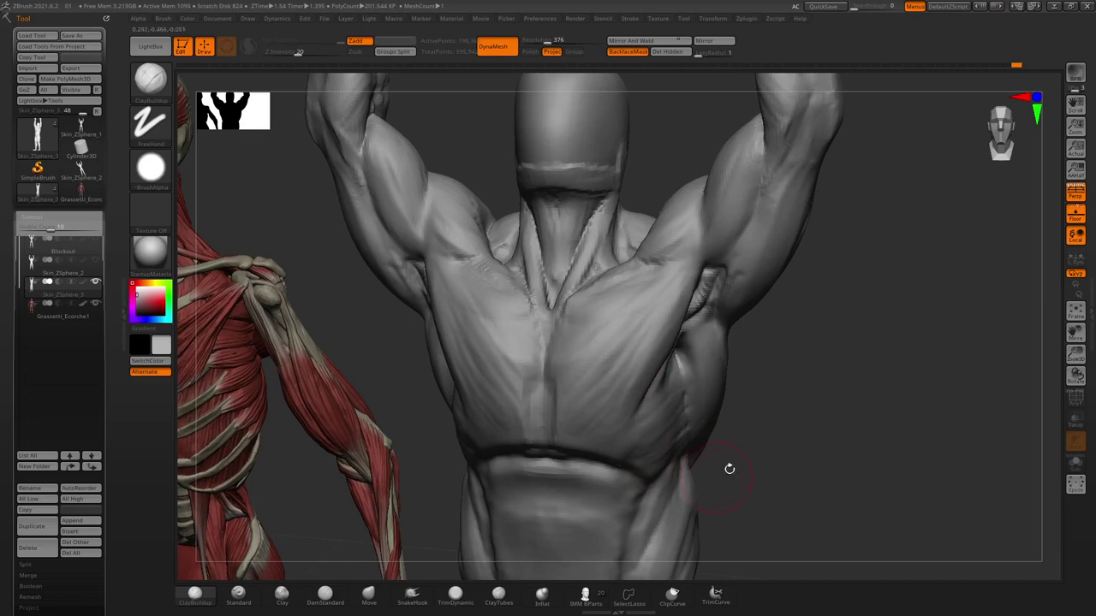
left_click_drag(730, 469, 648, 380, "alt")
mouse_move(731, 455)
left_mouse_down()
mouse_move(717, 450)
mouse_move(742, 406)
mouse_move(746, 420)
mouse_move(729, 428)
mouse_move(670, 434)
left_mouse_up()
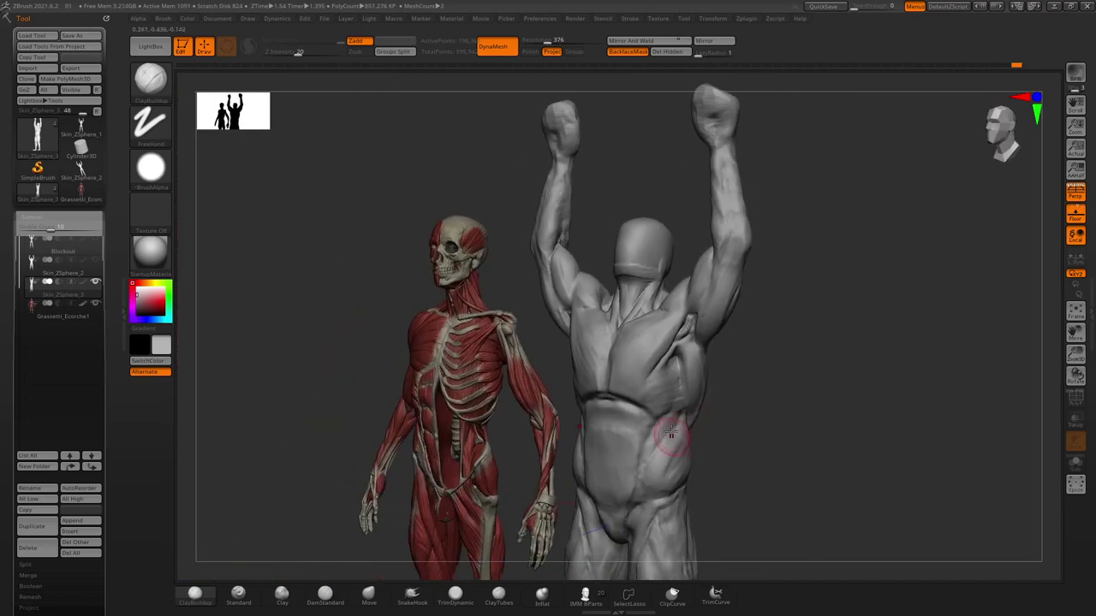
left_click_drag(725, 461, 688, 419)
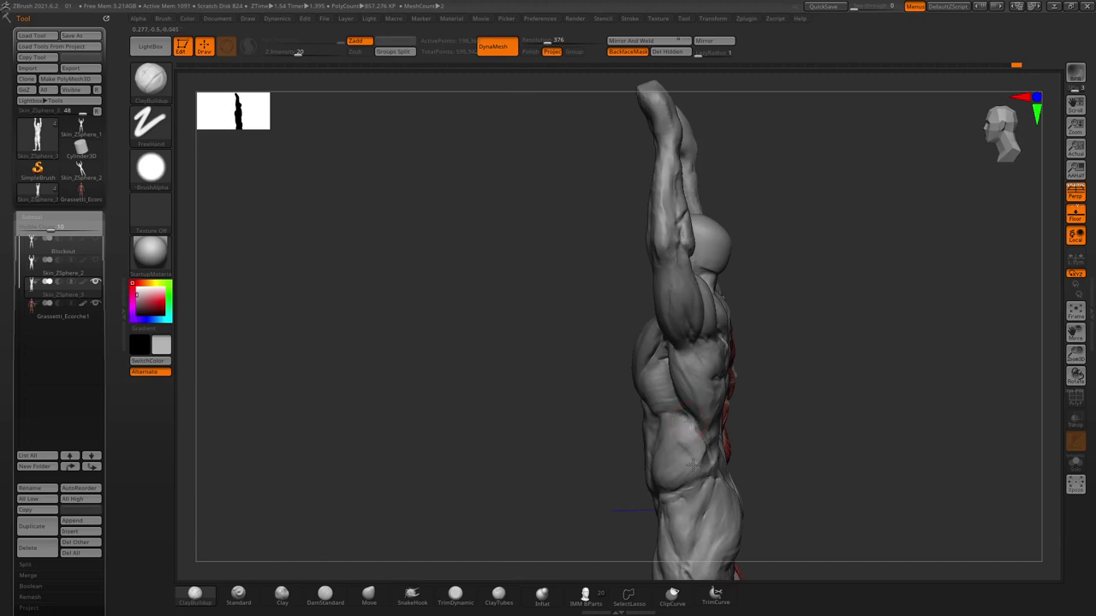
left_click_drag(747, 440, 698, 450)
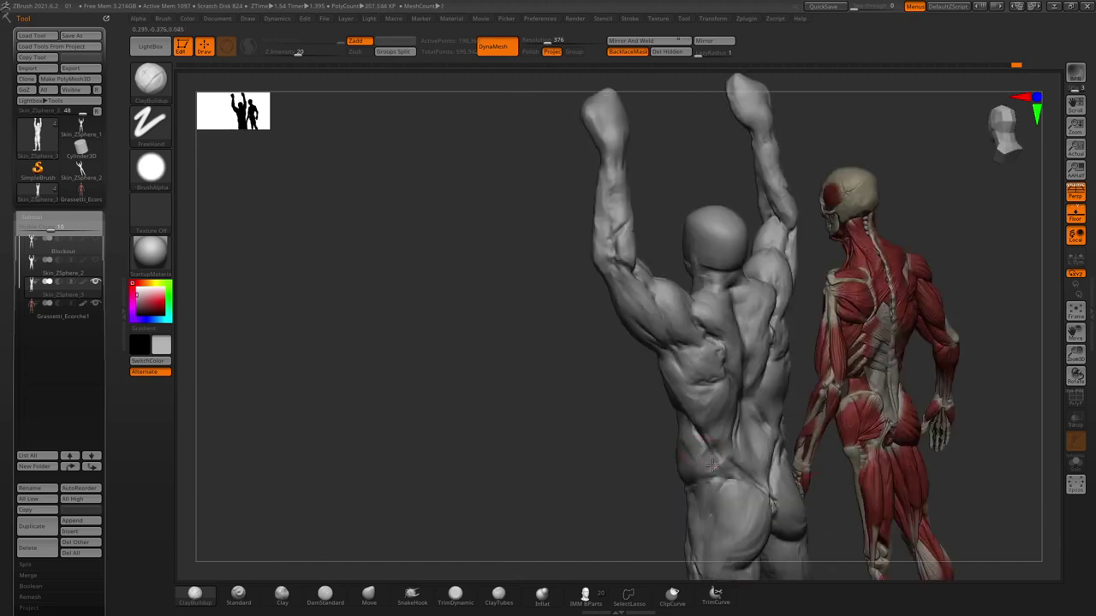
mouse_move(634, 444)
left_mouse_down()
mouse_move(685, 441)
mouse_move(685, 388)
mouse_move(651, 392)
left_mouse_up()
key("space")
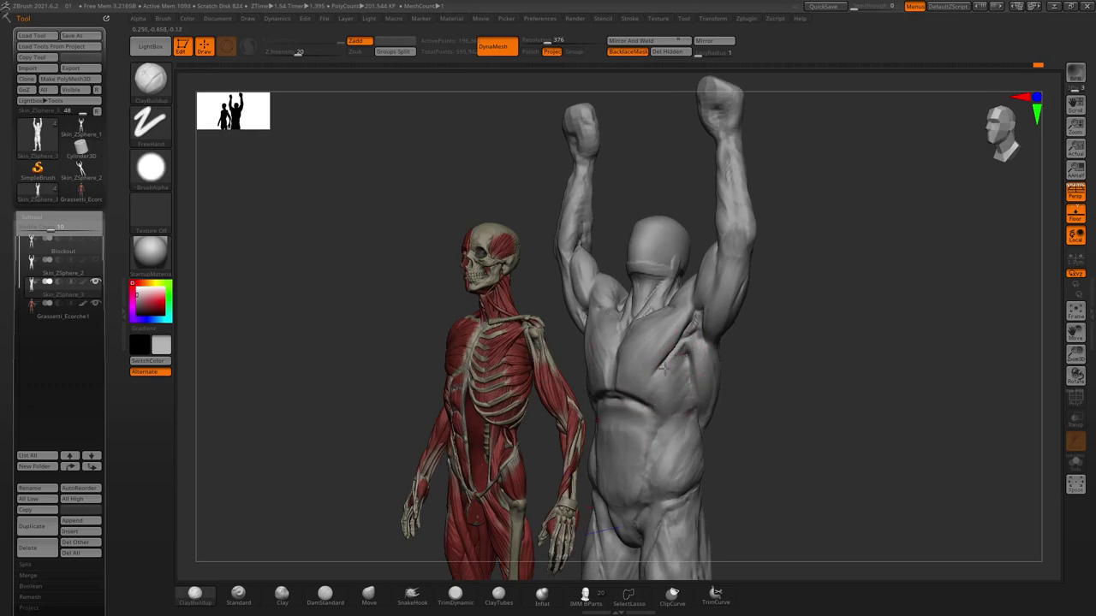
mouse_move(650, 359)
left_mouse_down("alt")
mouse_move(465, 222)
mouse_move(724, 297)
mouse_move(729, 266)
left_mouse_up("alt")
key("space")
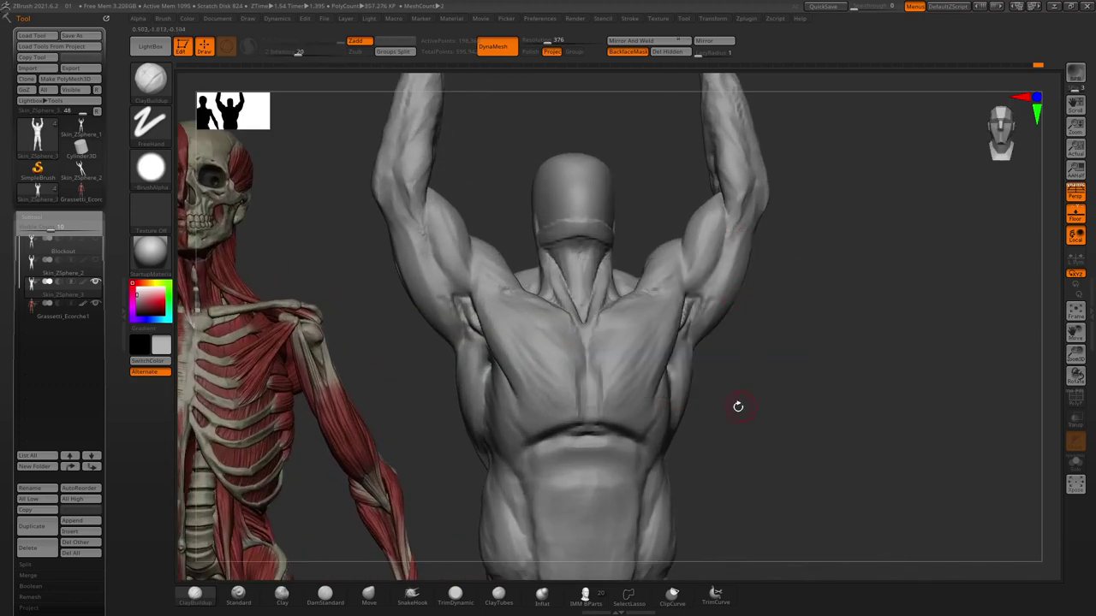
left_click_drag(734, 406, 685, 341, "alt")
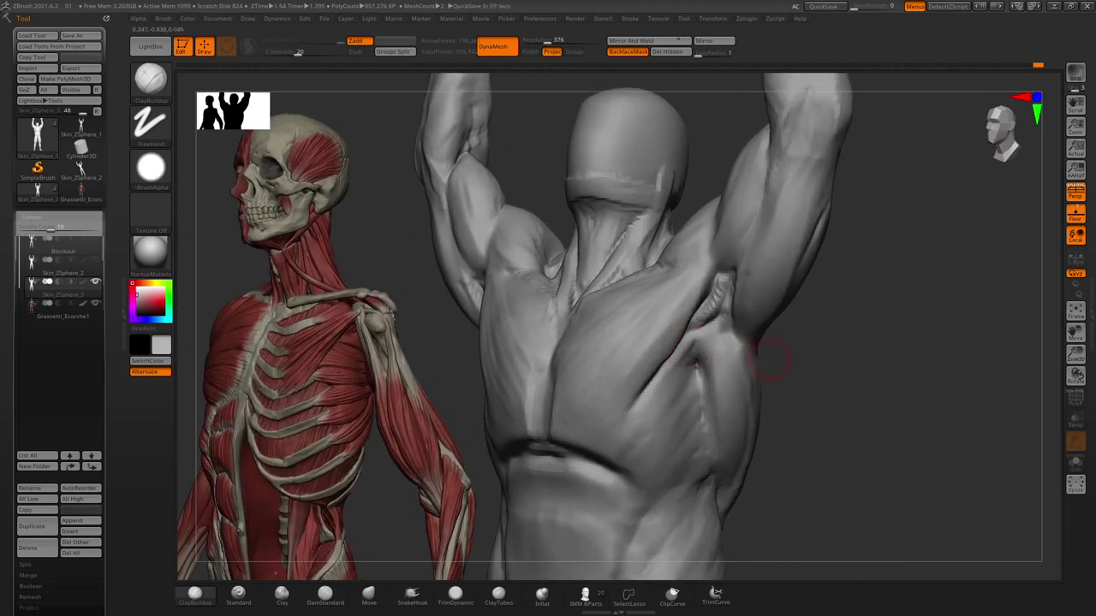
left_click_drag(846, 270, 693, 338)
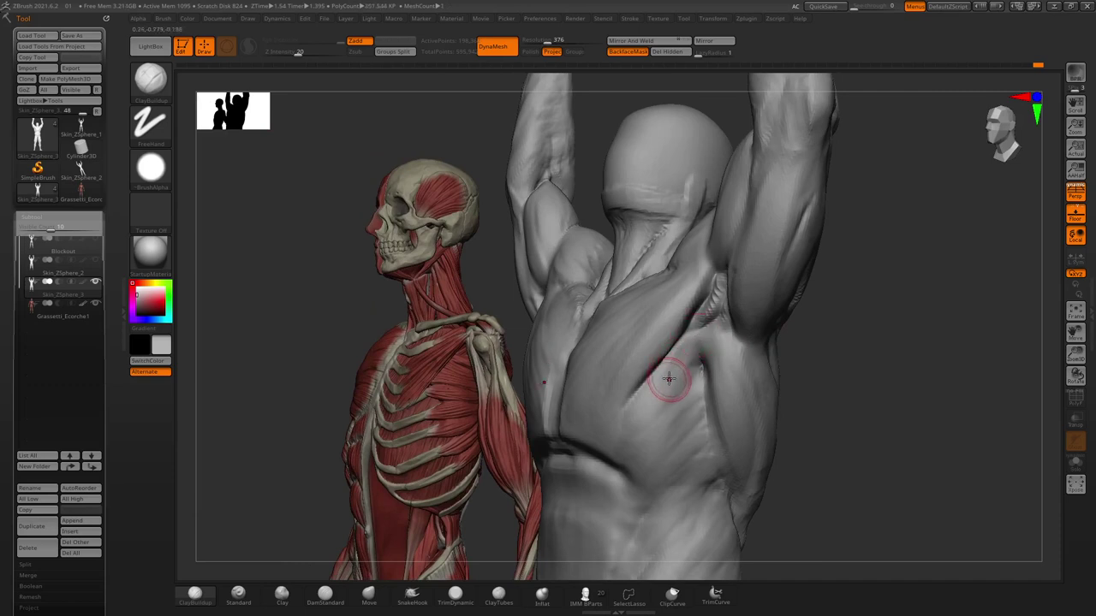
key("space")
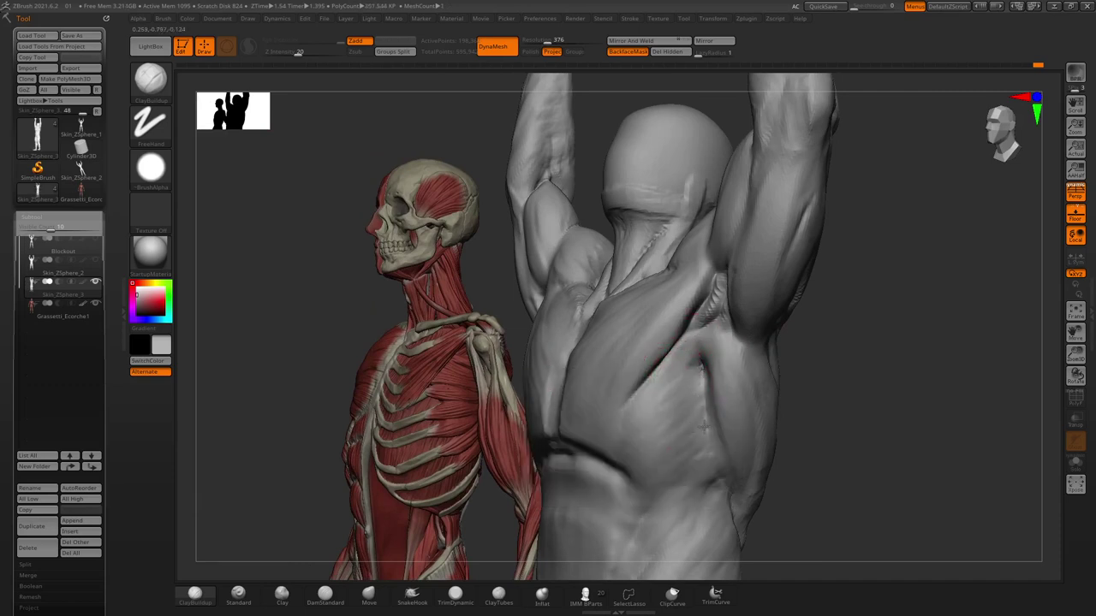
Build up the muscle down the lower back, comparing the sculpt's back and side with the reference.
left_click_drag(245, 306, 433, 361)
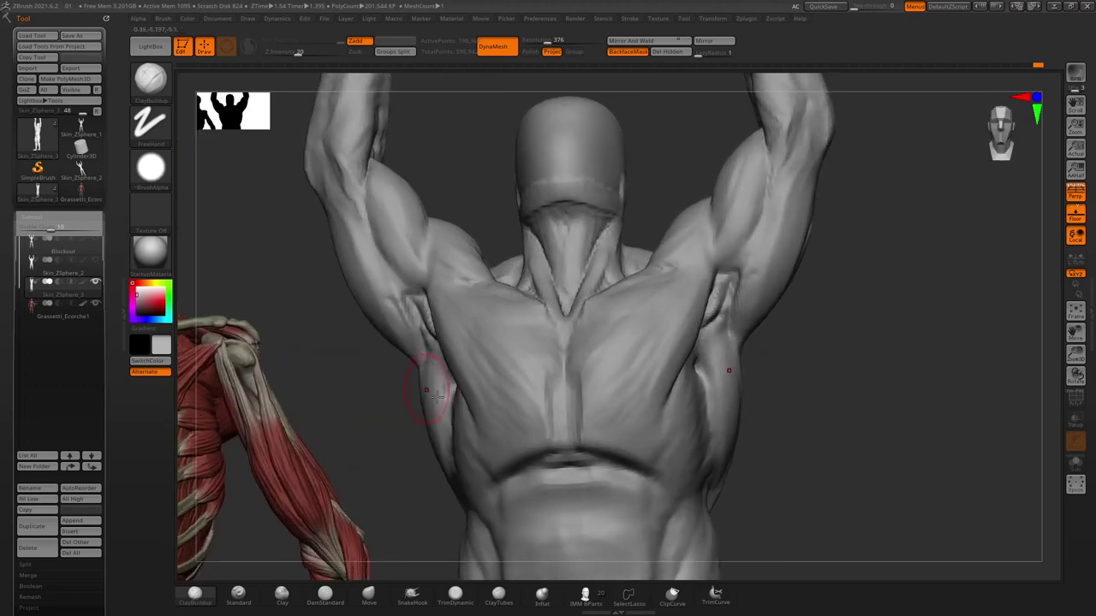
right_click_drag(433, 361, 622, 389, "ctrl")
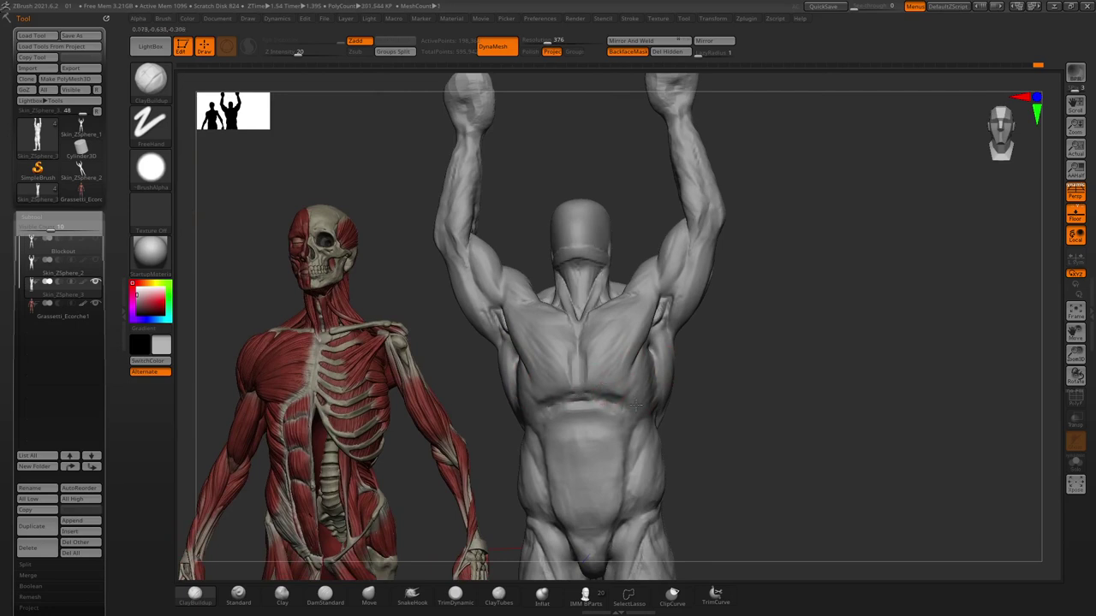
right_click_drag(690, 453, 650, 445)
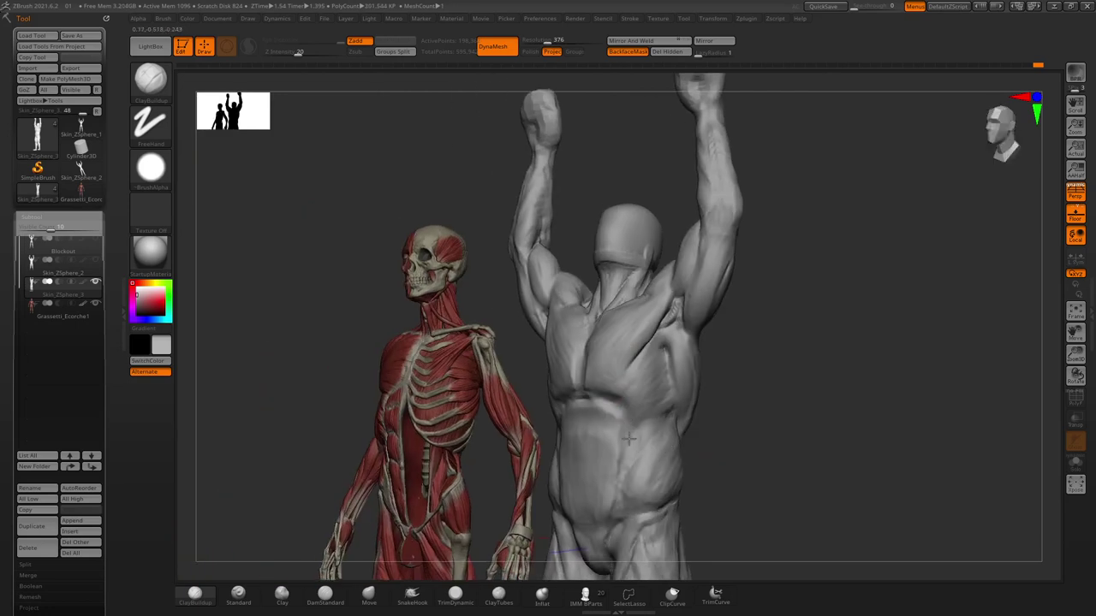
mouse_move(735, 423)
right_mouse_down()
mouse_move(644, 434)
mouse_move(688, 452)
mouse_move(634, 434)
right_mouse_up()
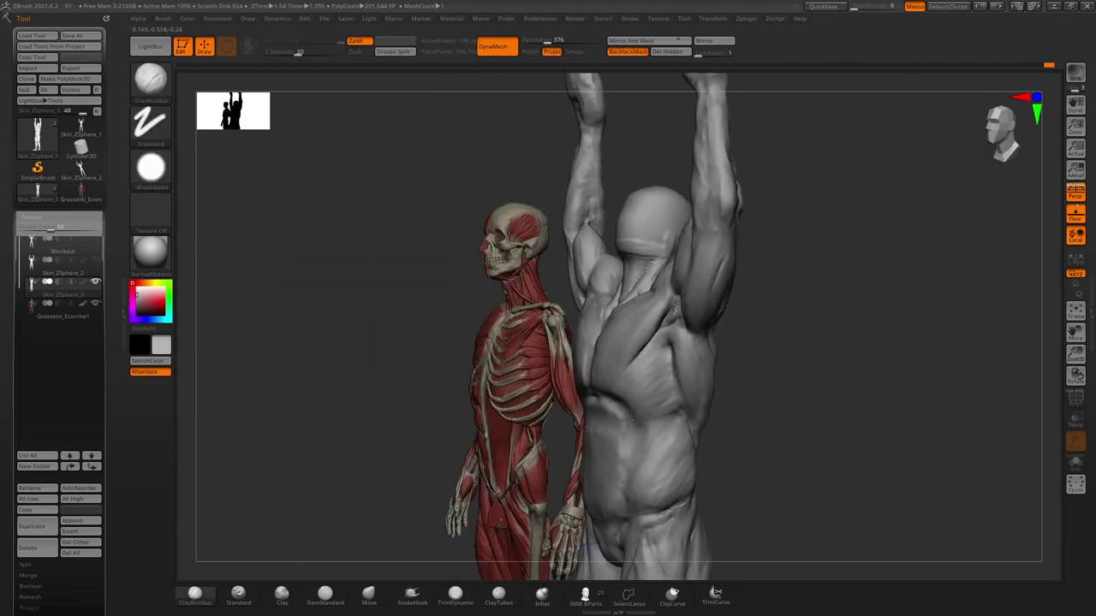
mouse_move(727, 479)
right_mouse_down()
mouse_move(742, 455)
mouse_move(676, 380)
right_mouse_up()
right_click(683, 374)
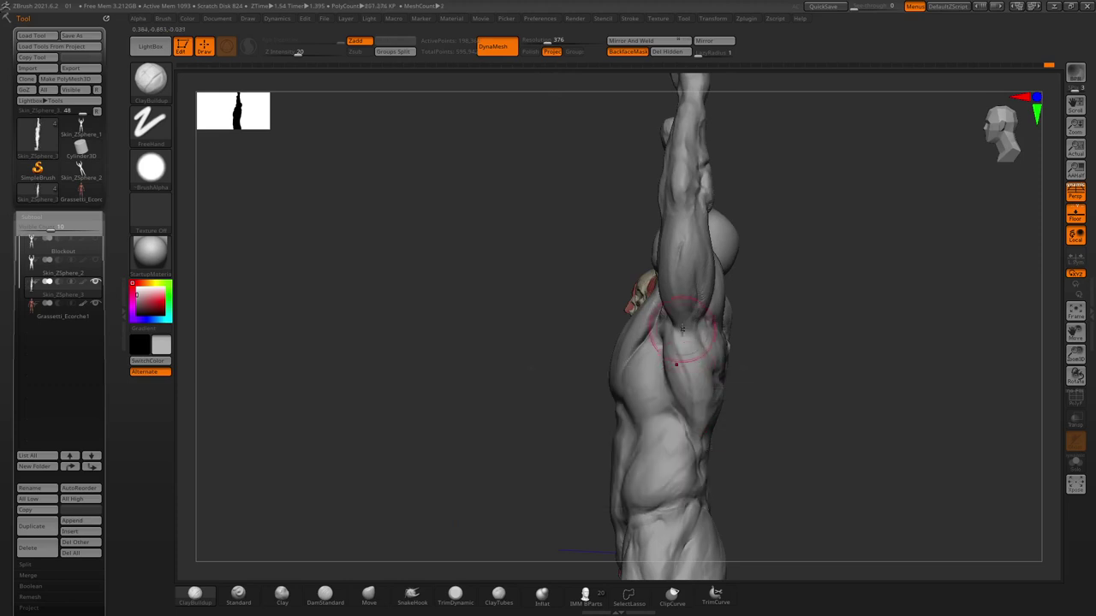
mouse_move(723, 459)
right_mouse_down()
mouse_move(662, 395)
mouse_move(628, 392)
right_mouse_up()
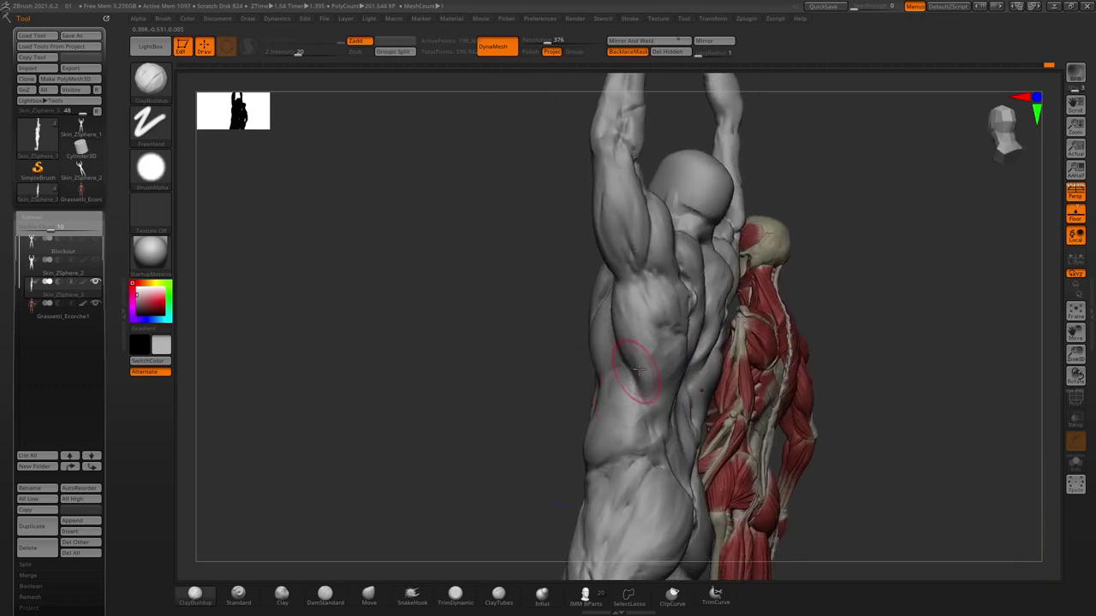
right_click_drag(554, 308, 665, 330)
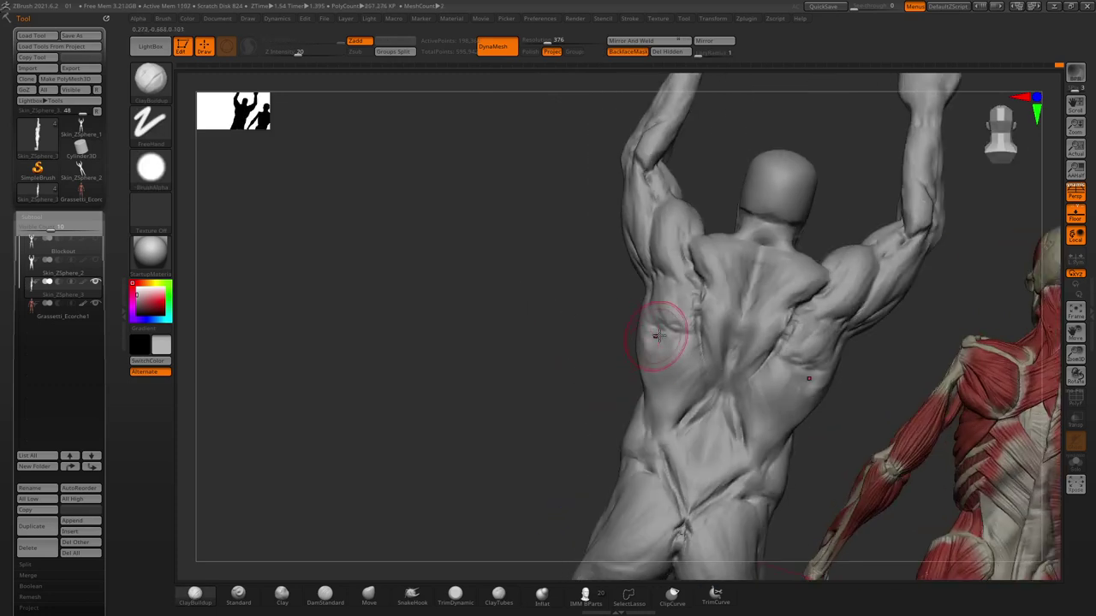
left_click_drag(648, 367, 643, 452)
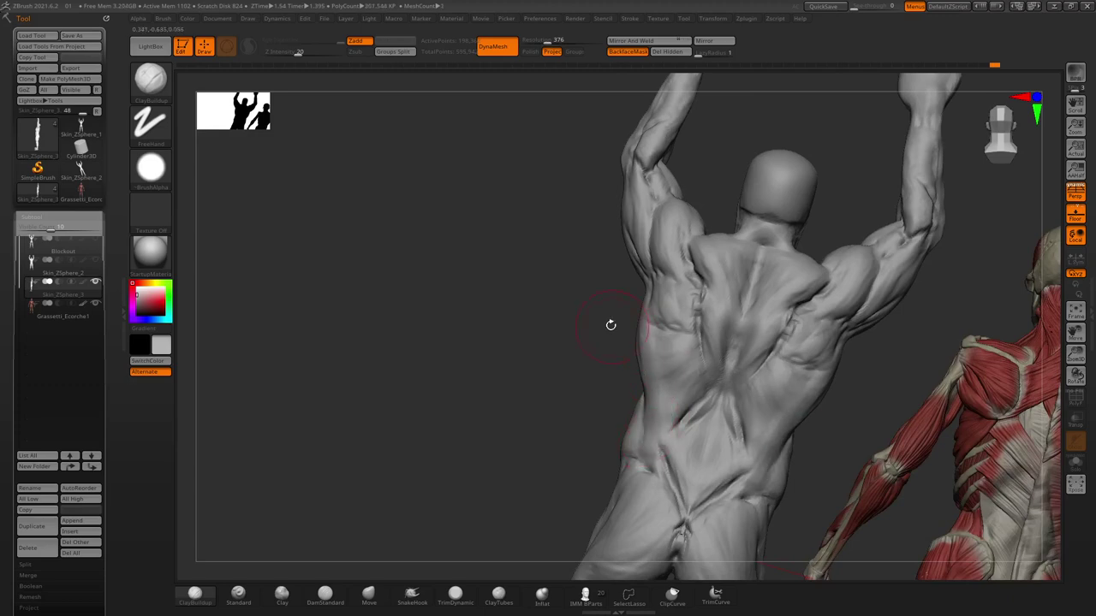
right_click_drag(608, 322, 682, 382)
mouse_move(584, 327)
right_mouse_down()
mouse_move(642, 329)
mouse_move(630, 409)
right_mouse_up()
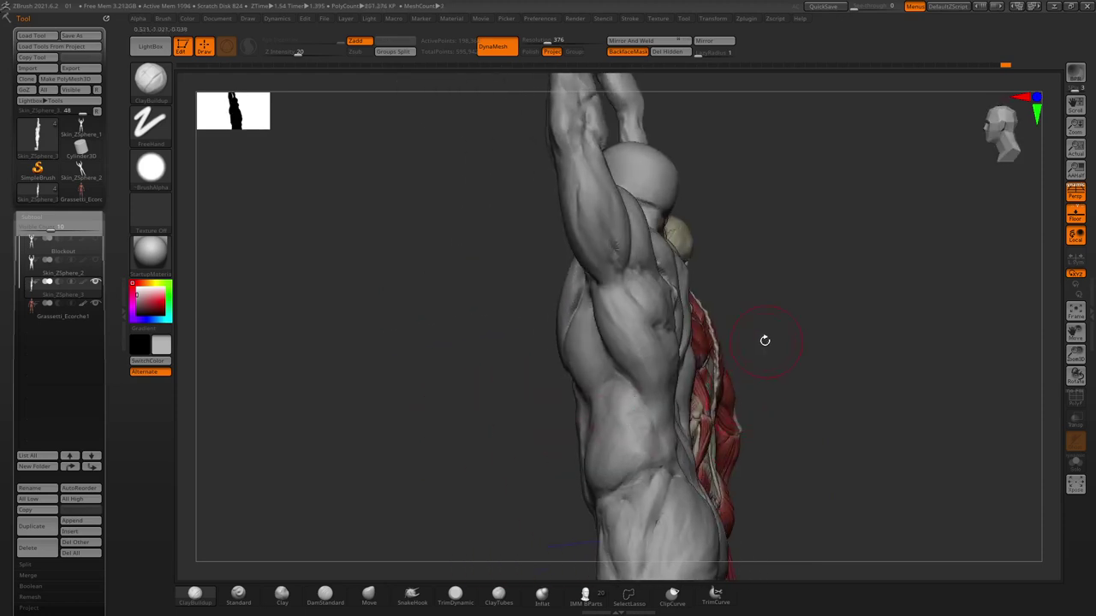
right_click_drag(765, 341, 626, 399)
mouse_move(657, 438)
right_mouse_down()
mouse_move(633, 401)
mouse_move(623, 462)
right_mouse_up()
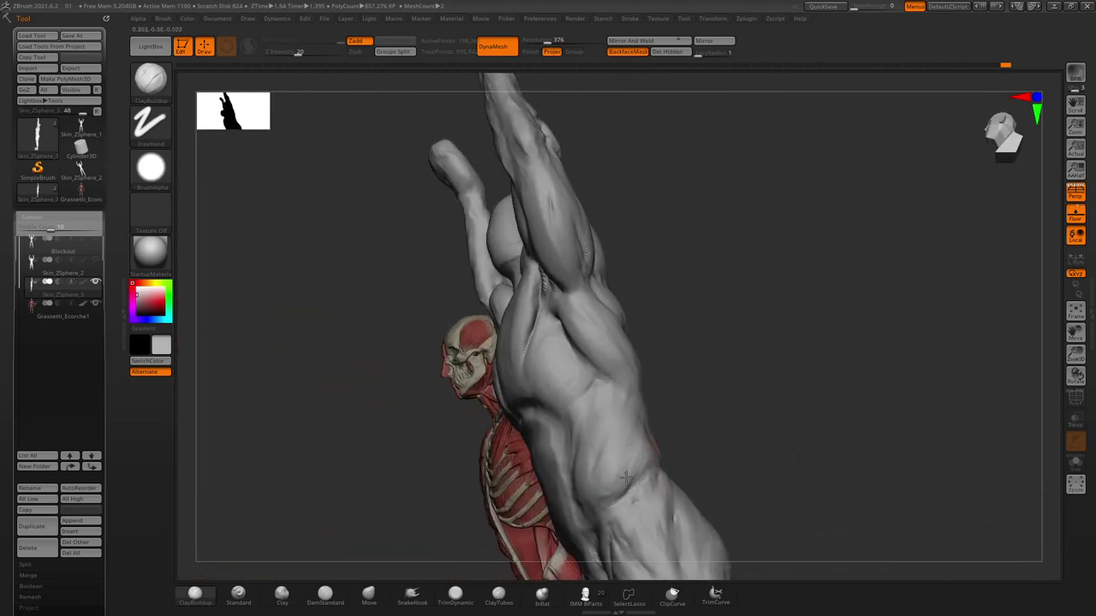
mouse_move(670, 414)
right_mouse_down("shift")
mouse_move(702, 349)
mouse_move(656, 464)
mouse_move(701, 368)
right_mouse_up("shift")
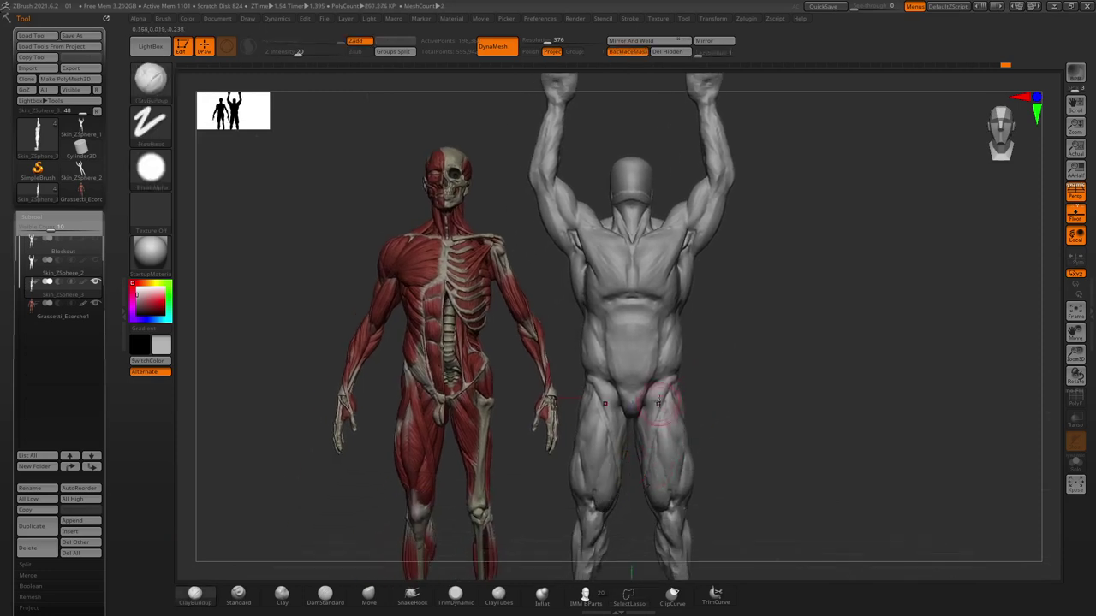
mouse_move(648, 403)
right_mouse_down("ctrl")
mouse_move(689, 462)
mouse_move(600, 423)
right_mouse_up("ctrl")
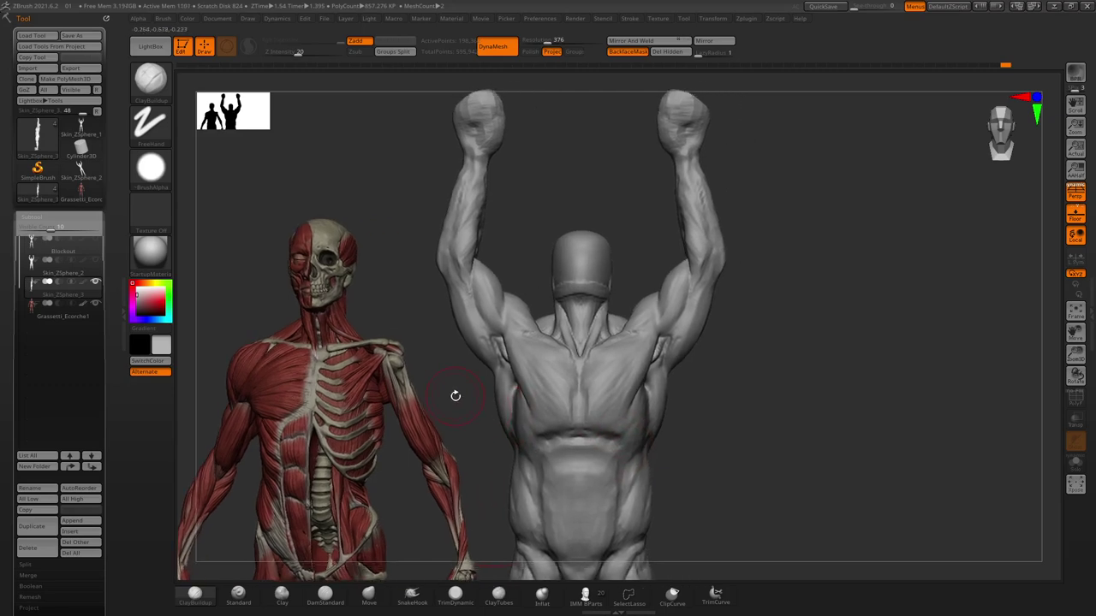
right_click_drag(452, 396, 465, 411)
mouse_move(483, 447)
right_mouse_down("ctrl")
mouse_move(522, 360)
mouse_move(472, 396)
mouse_move(575, 306)
mouse_move(589, 334)
right_mouse_up("ctrl")
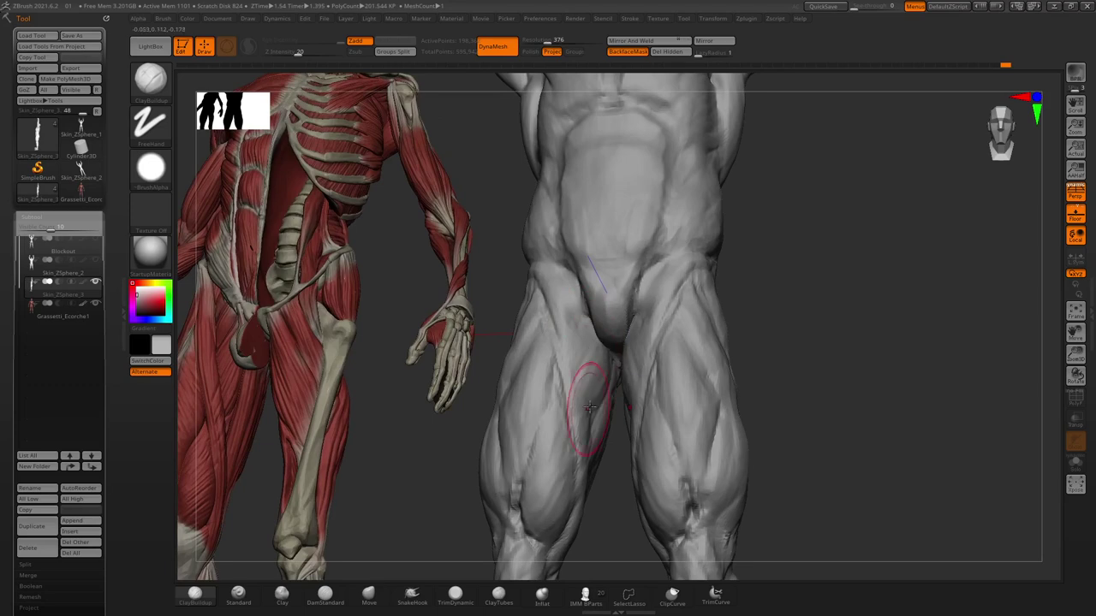
right_click_drag(494, 253, 574, 331)
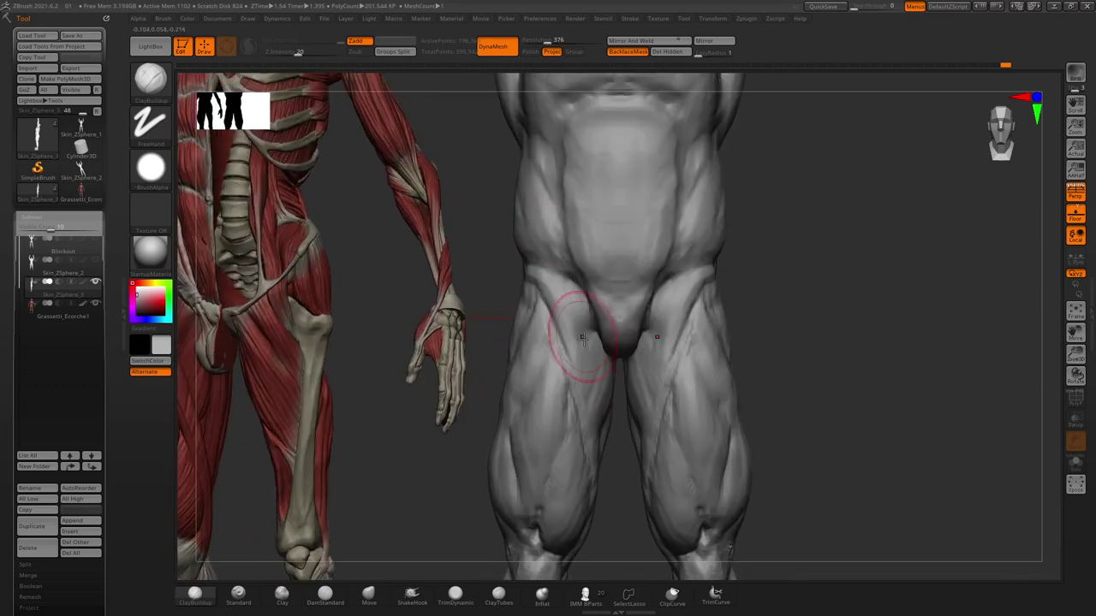
mouse_move(789, 220)
right_mouse_down()
mouse_move(403, 331)
mouse_move(391, 294)
mouse_move(452, 282)
right_mouse_up()
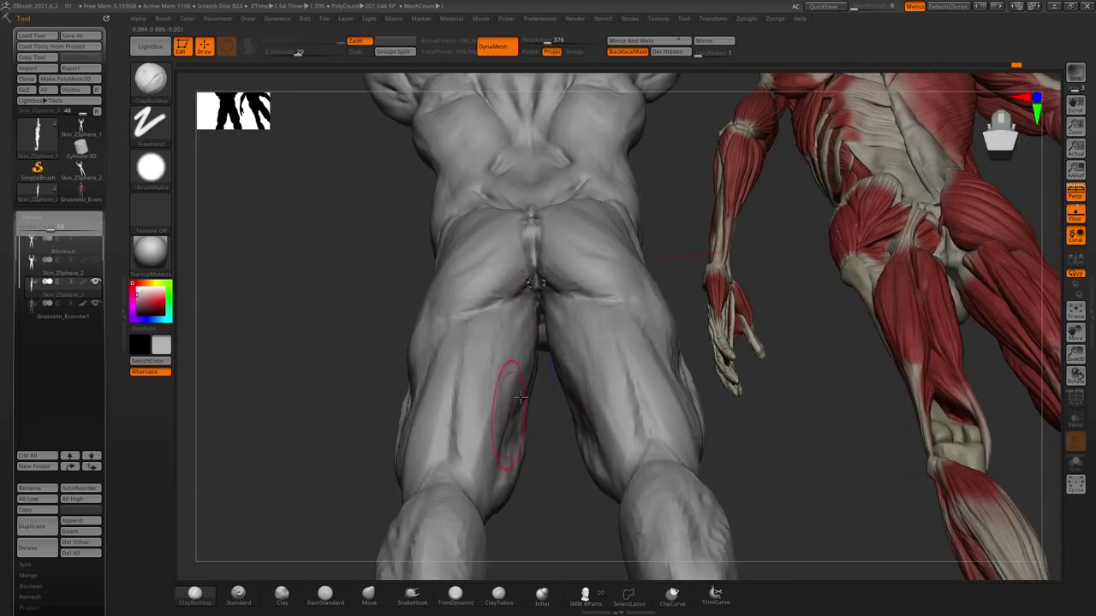
mouse_move(517, 417)
right_mouse_down()
mouse_move(404, 388)
mouse_move(441, 394)
mouse_move(444, 350)
right_mouse_up()
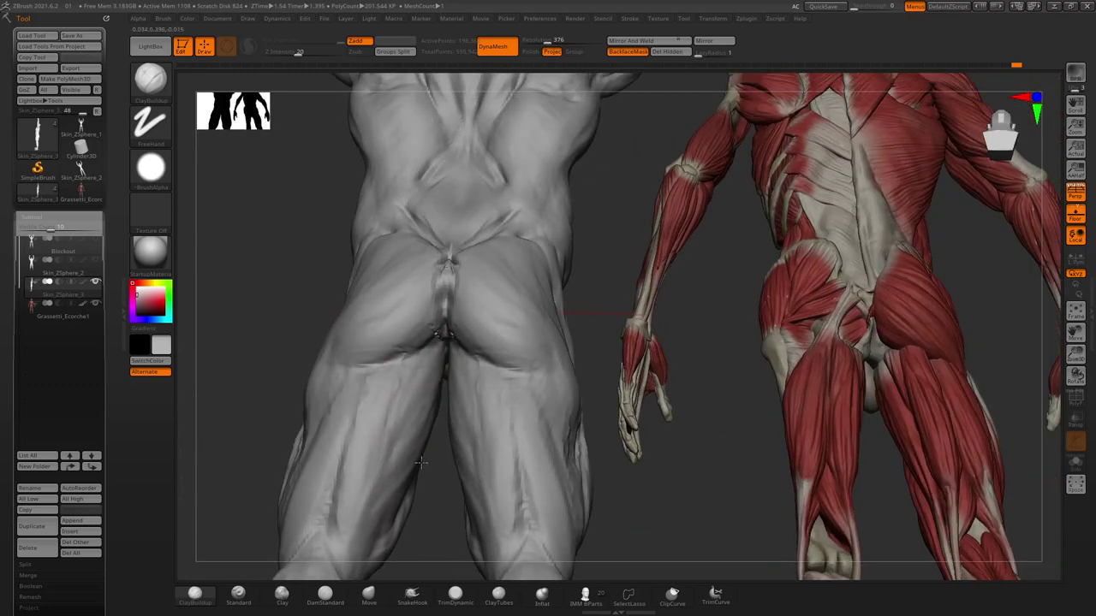
mouse_move(341, 345)
right_mouse_down()
mouse_move(217, 277)
mouse_move(293, 264)
mouse_move(548, 377)
mouse_move(579, 366)
mouse_move(519, 348)
right_mouse_up()
right_click_drag(585, 348, 683, 377, "alt")
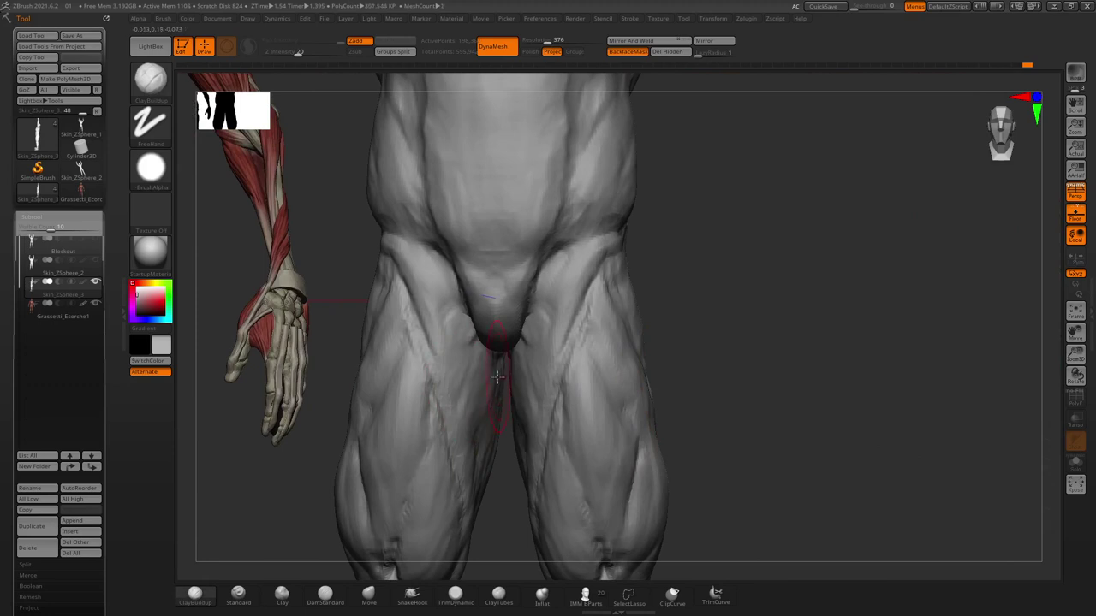
mouse_move(482, 347)
right_mouse_down("alt")
mouse_move(489, 318)
mouse_move(507, 326)
mouse_move(697, 464)
right_mouse_up("alt")
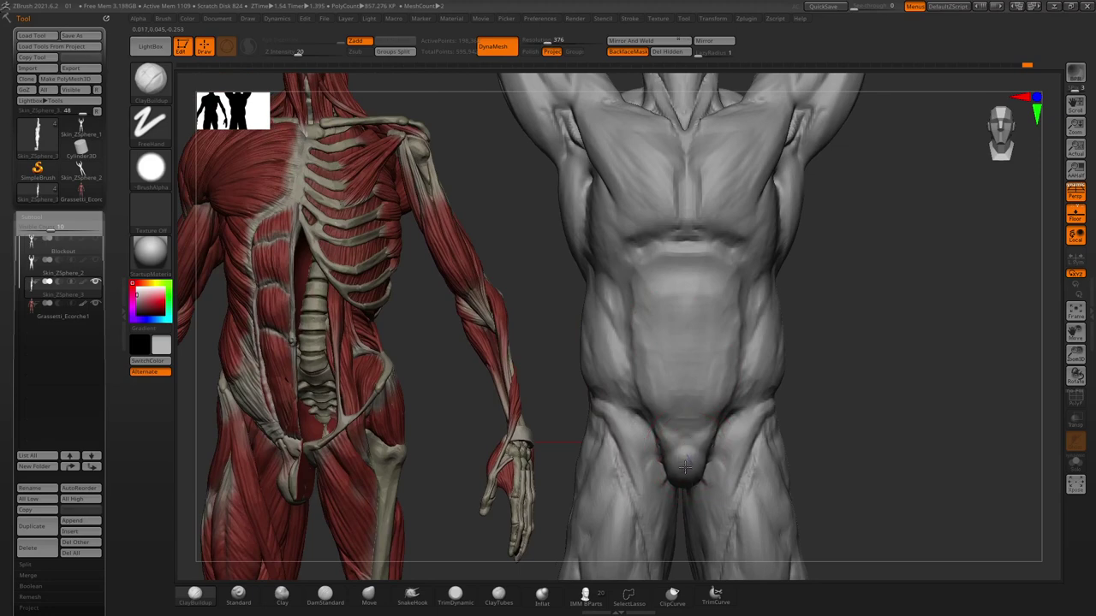
right_click_drag(690, 434, 631, 369)
key("space")
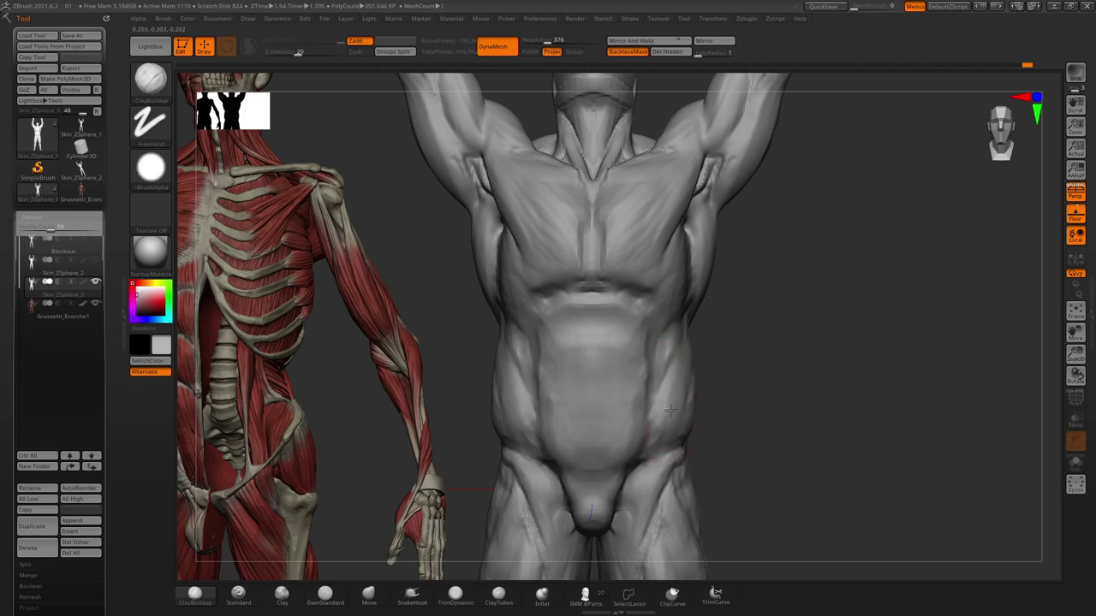
right_click_drag(711, 367, 643, 320)
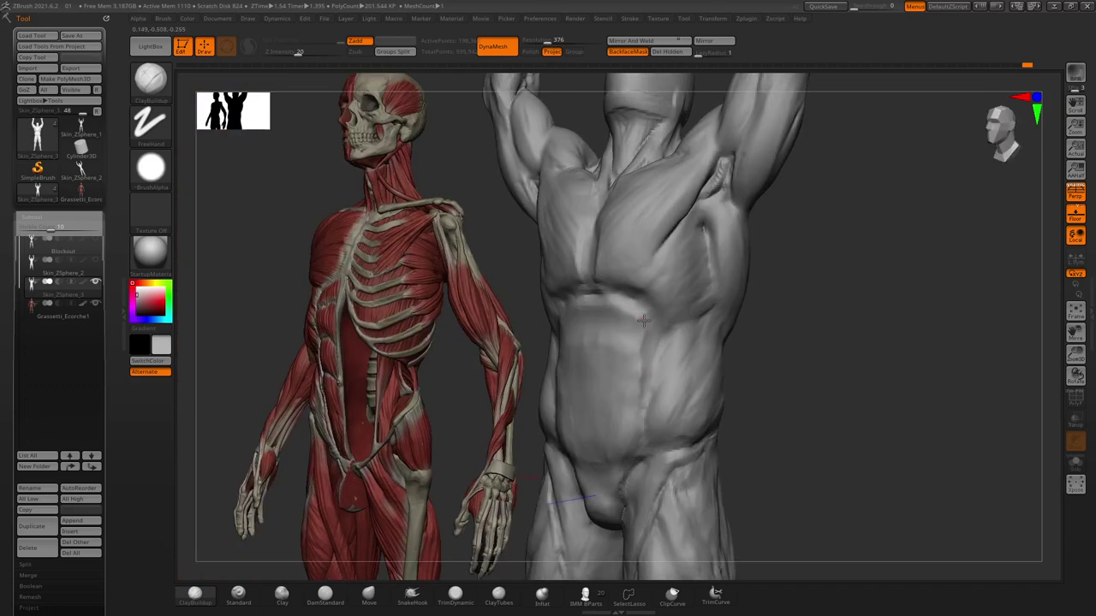
mouse_move(732, 426)
right_mouse_down()
mouse_move(660, 426)
mouse_move(682, 440)
right_mouse_up()
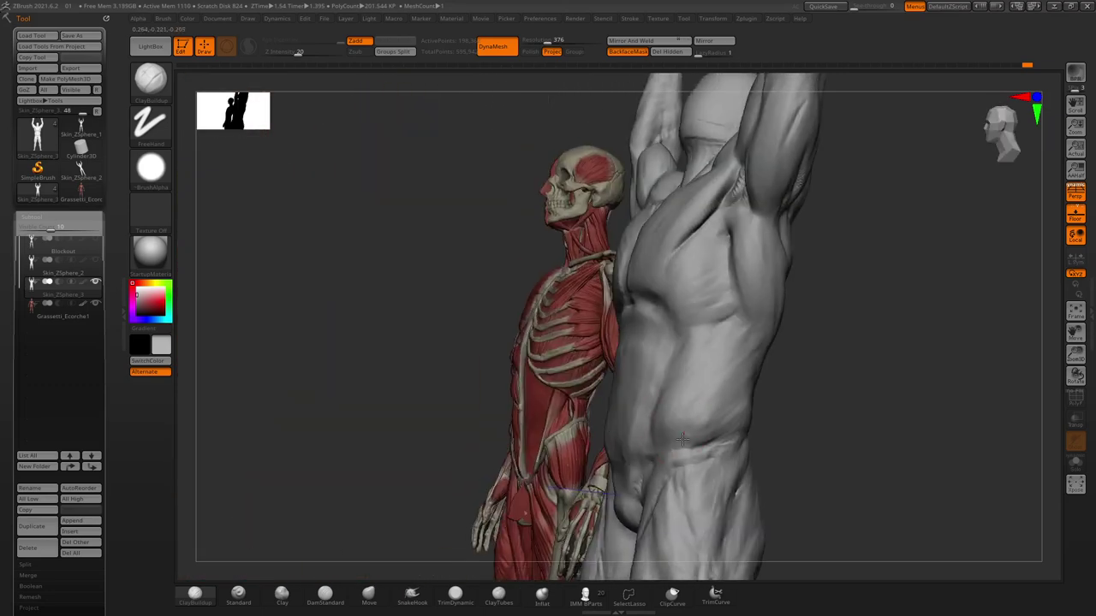
mouse_move(445, 314)
right_mouse_down()
mouse_move(736, 342)
mouse_move(690, 343)
mouse_move(734, 379)
mouse_move(693, 388)
right_mouse_up()
right_click(690, 342)
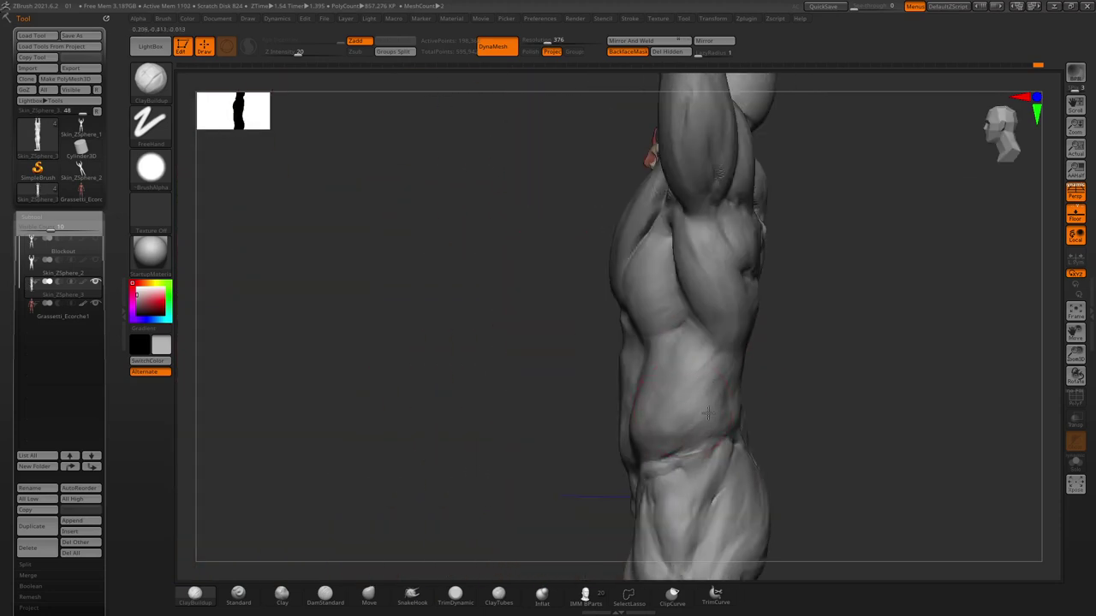
right_click_drag(729, 388, 726, 368)
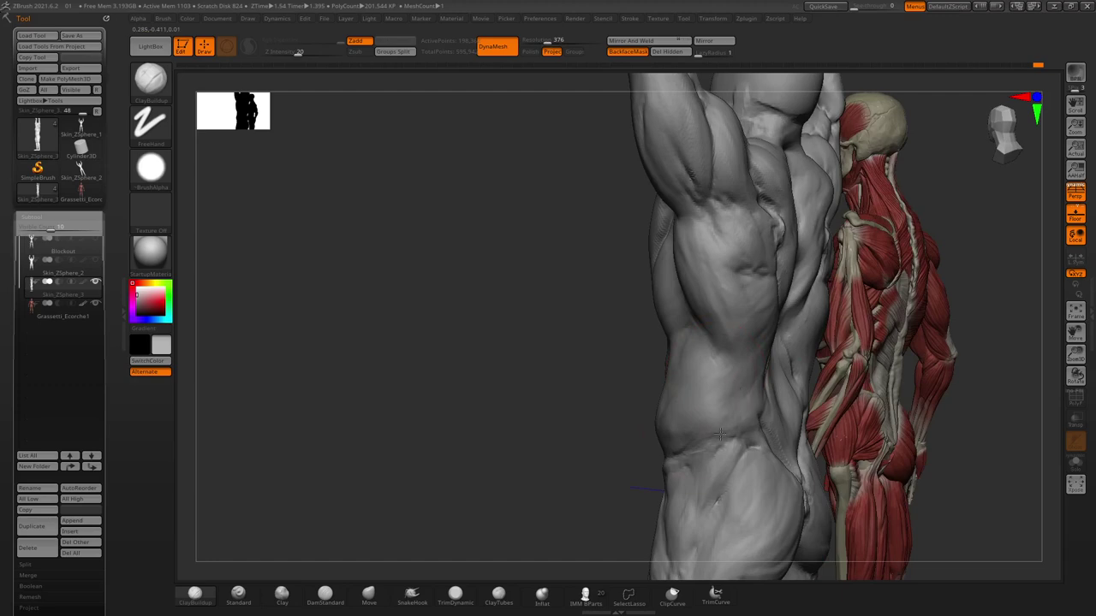
mouse_move(720, 433)
right_mouse_down()
mouse_move(688, 356)
mouse_move(728, 391)
mouse_move(714, 381)
mouse_move(580, 454)
mouse_move(595, 411)
right_mouse_up()
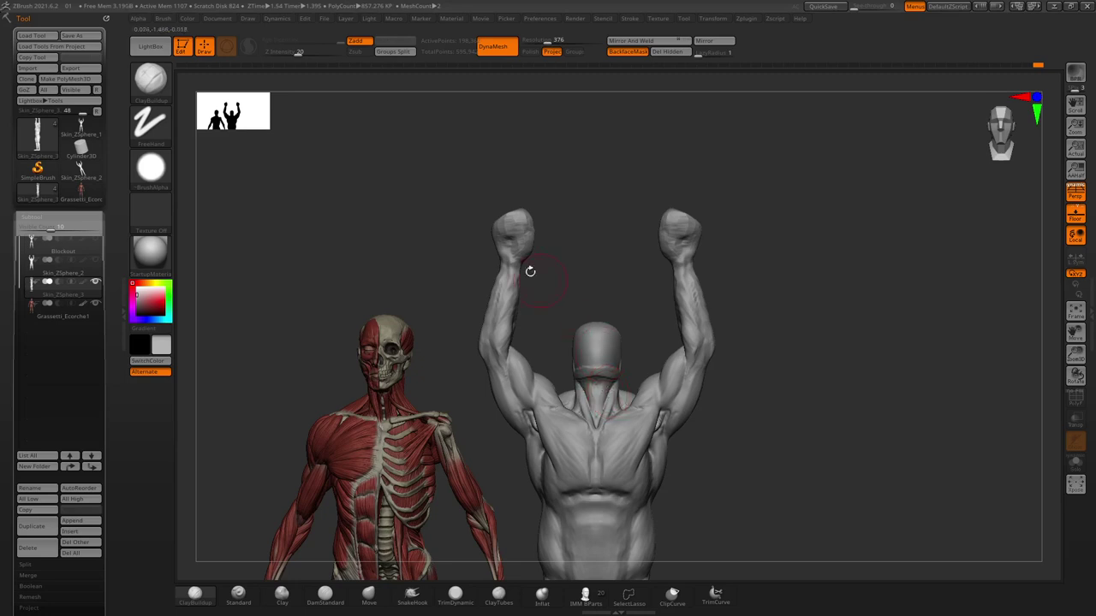
Select the Move brush and zoom out so both figures fit in view.
left_click(368, 593)
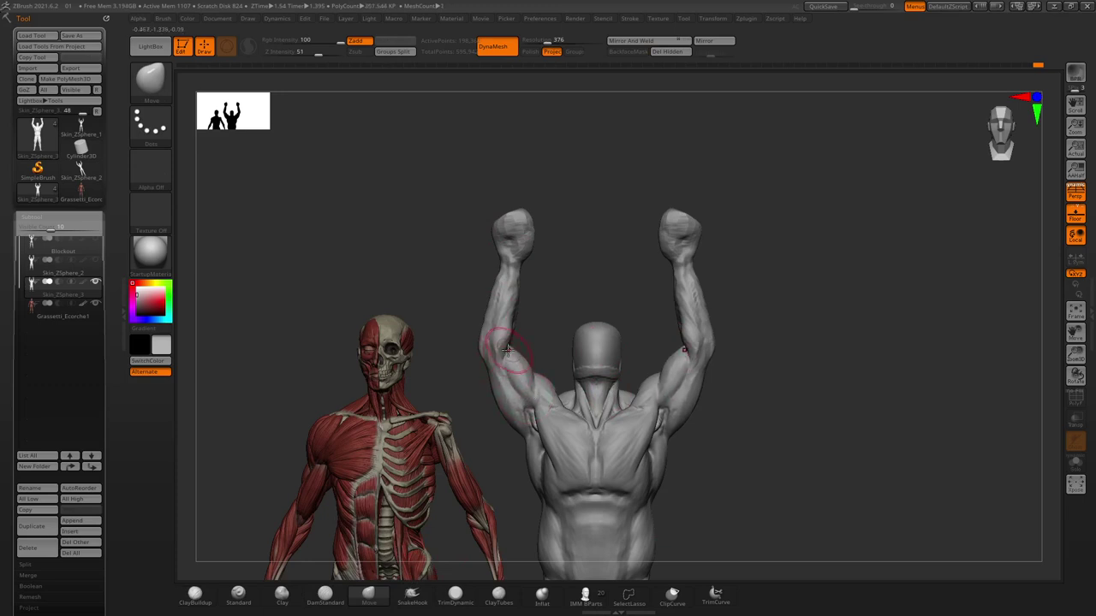
mouse_move(499, 351)
right_mouse_down()
mouse_move(564, 361)
mouse_move(590, 304)
mouse_move(590, 431)
right_mouse_up()
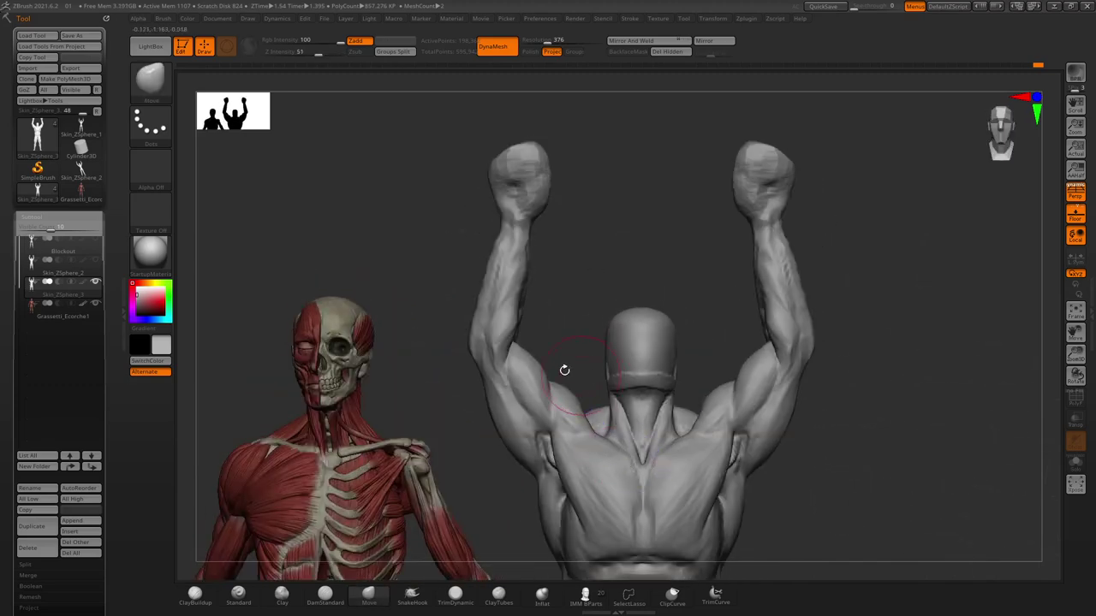
mouse_move(562, 372)
right_mouse_down("alt")
mouse_move(463, 272)
mouse_move(538, 391)
mouse_move(411, 467)
right_mouse_up("alt")
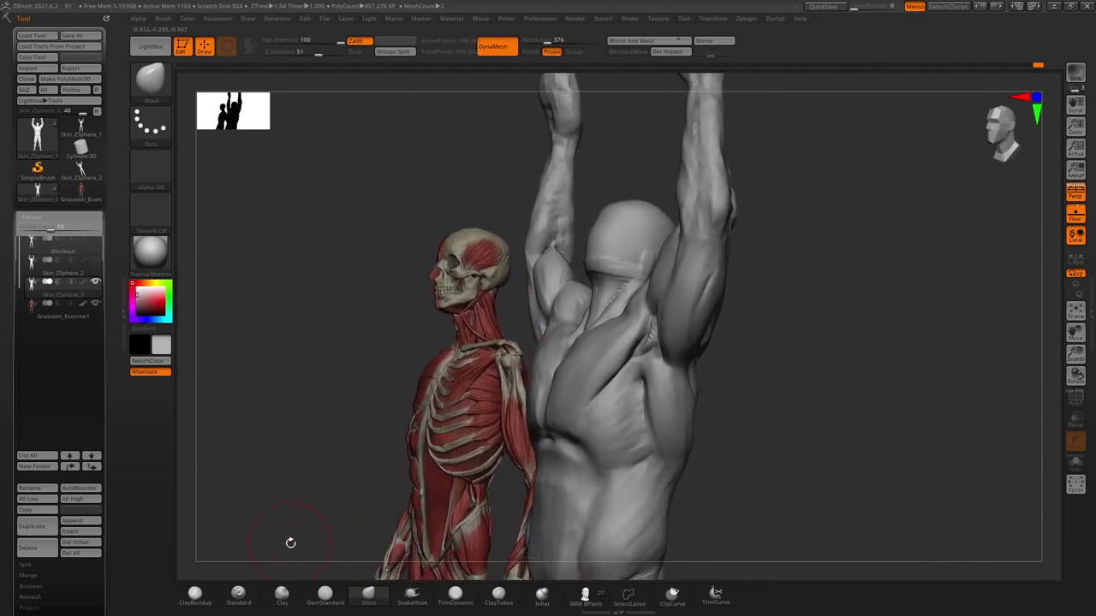
Reselect ClayBuildup with Shift-smoothing and orbit between straight, three-quarter and frontal torso views.
left_click(203, 599)
key("space")
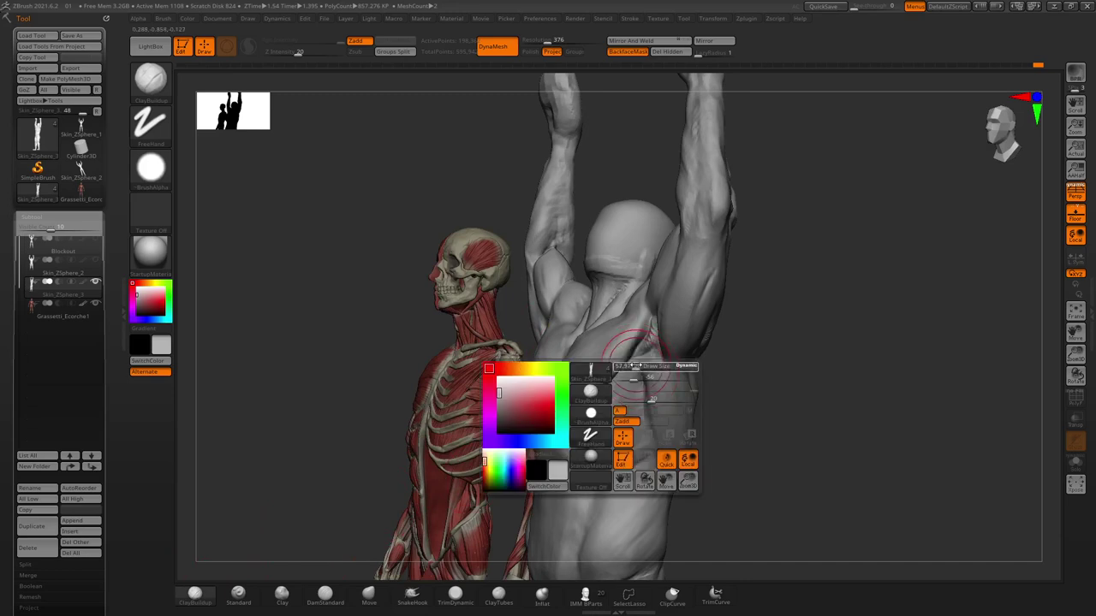
key("shift")
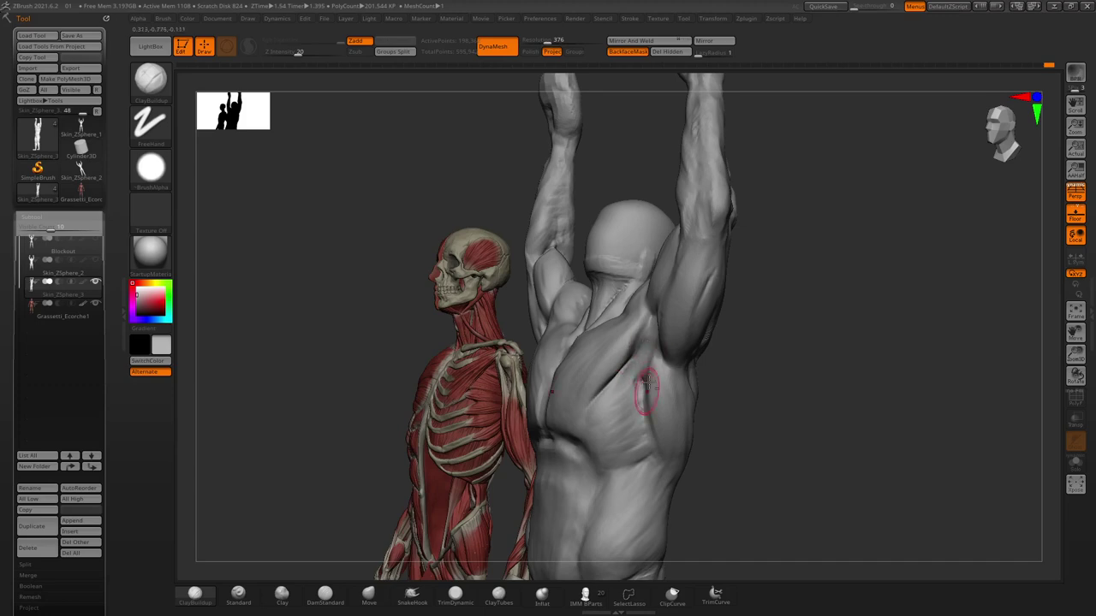
mouse_move(390, 240)
left_mouse_down("shift")
mouse_move(619, 335)
mouse_move(641, 322)
left_mouse_up("shift")
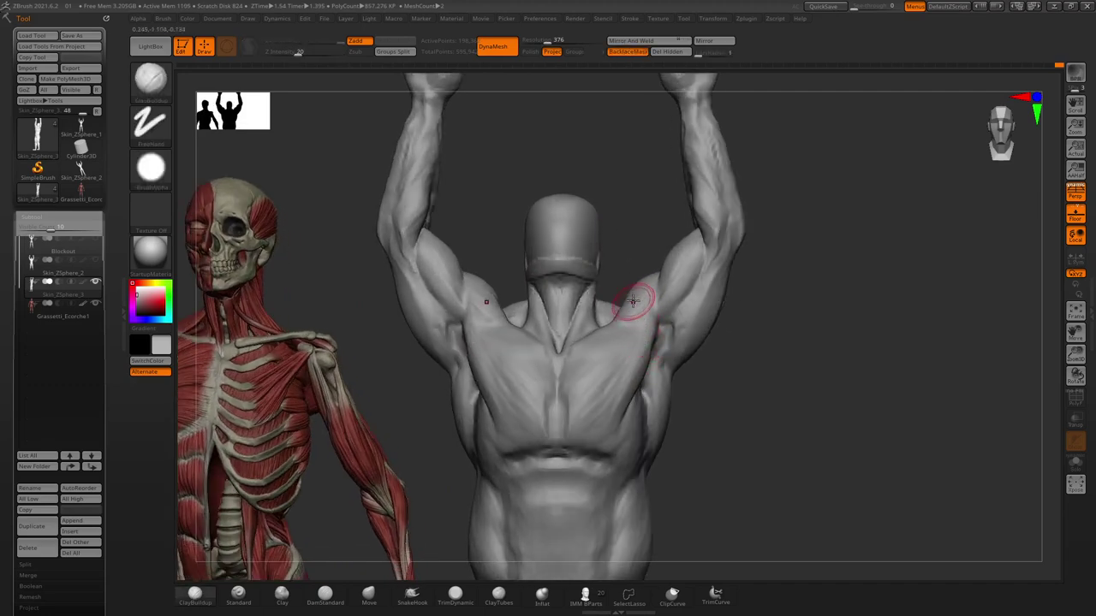
left_click_drag(718, 420, 639, 341)
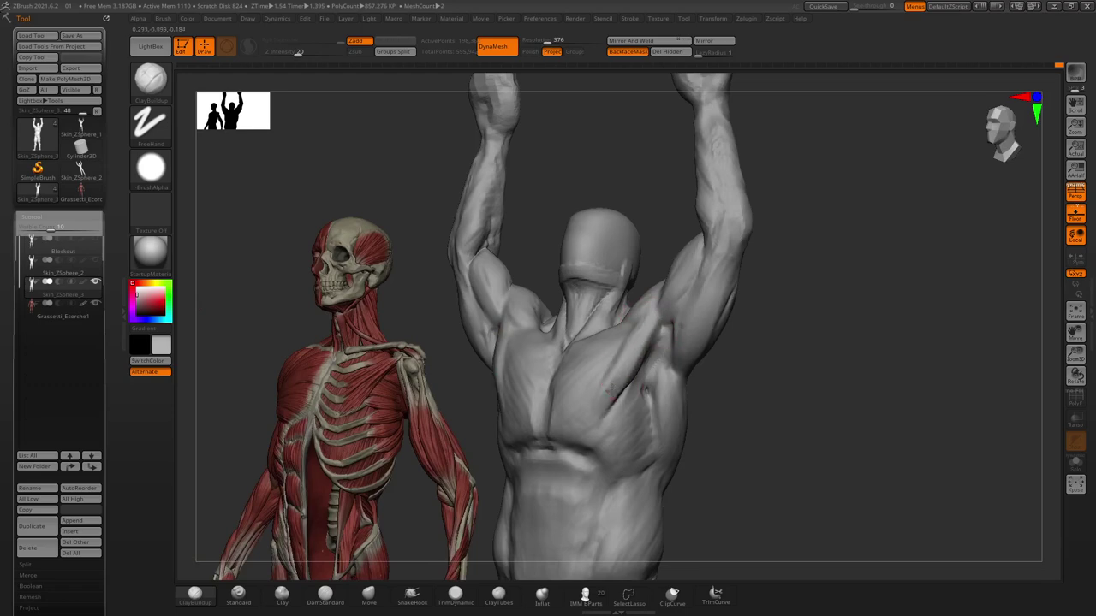
left_click_drag(528, 179, 605, 285)
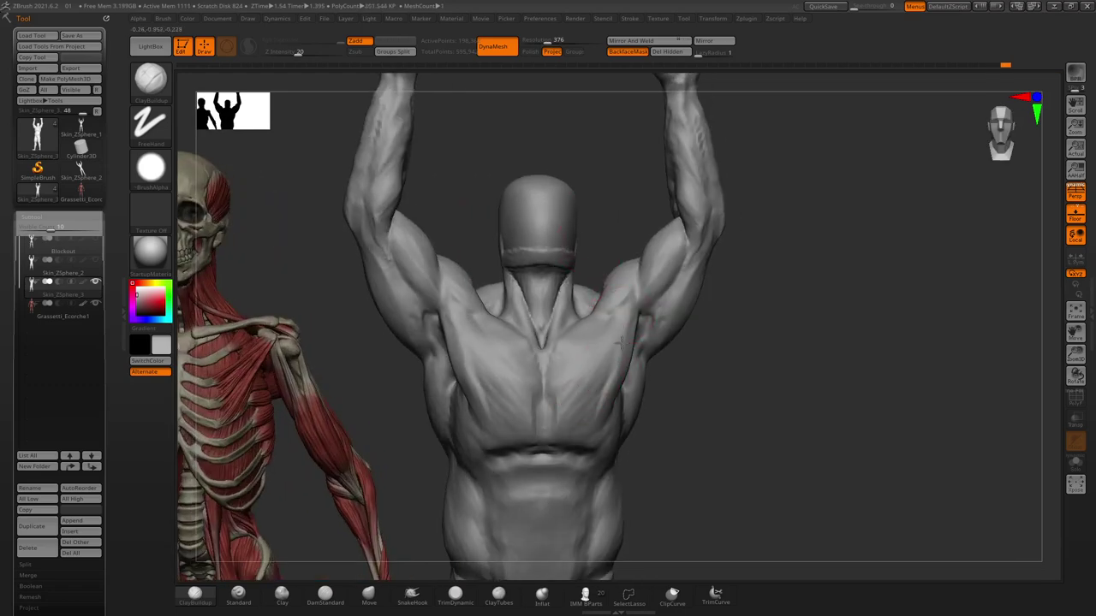
mouse_move(685, 381)
left_mouse_down()
mouse_move(710, 396)
mouse_move(698, 385)
left_mouse_up()
mouse_move(702, 329)
left_mouse_down()
mouse_move(694, 361)
mouse_move(575, 330)
left_mouse_up()
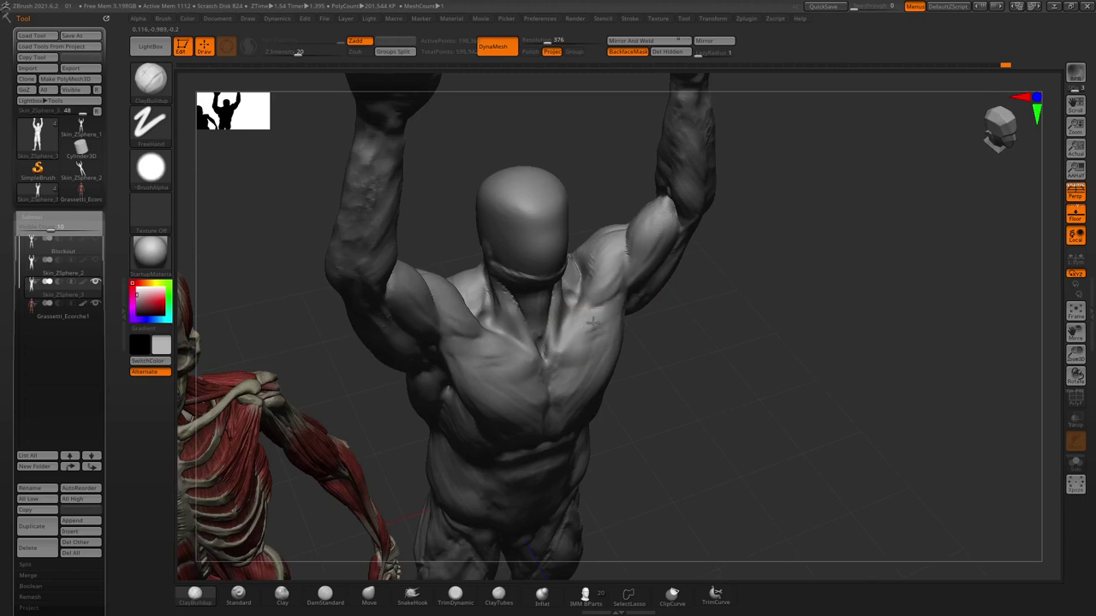
left_click_drag(582, 334, 560, 361)
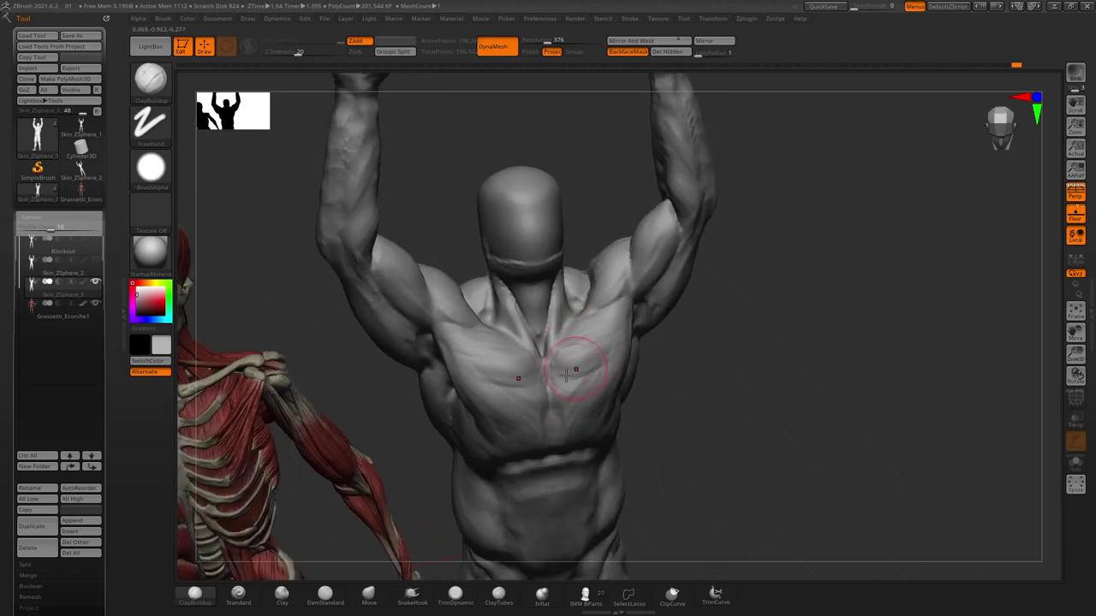
left_click_drag(697, 389, 592, 336)
Stroke twice down the spine with ClayBuildup to carve a deeper groove.
key("space")
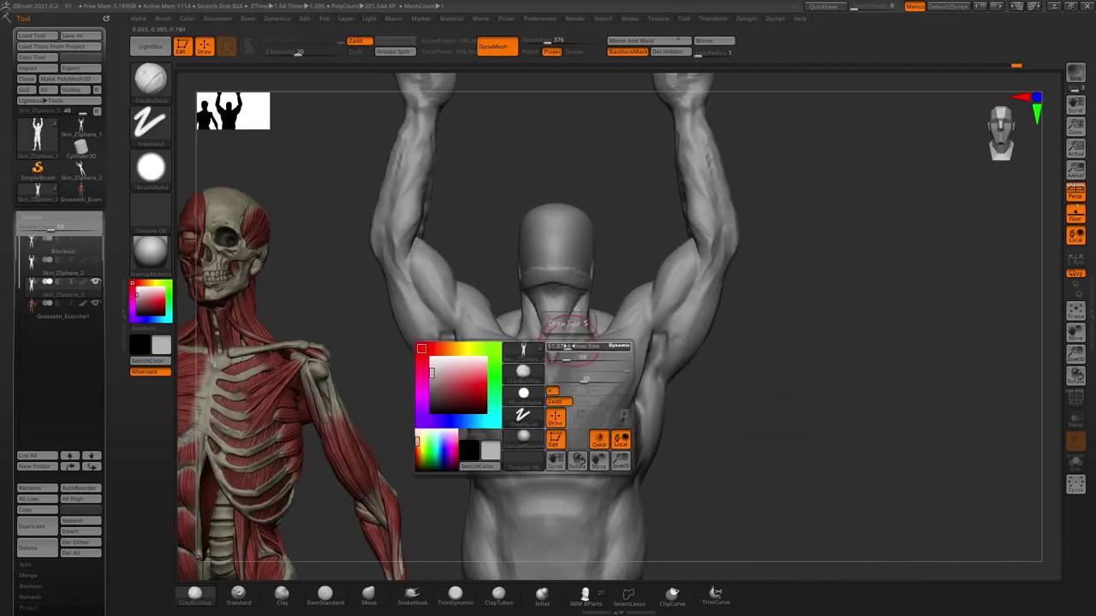
scroll(593, 336, "up", 3)
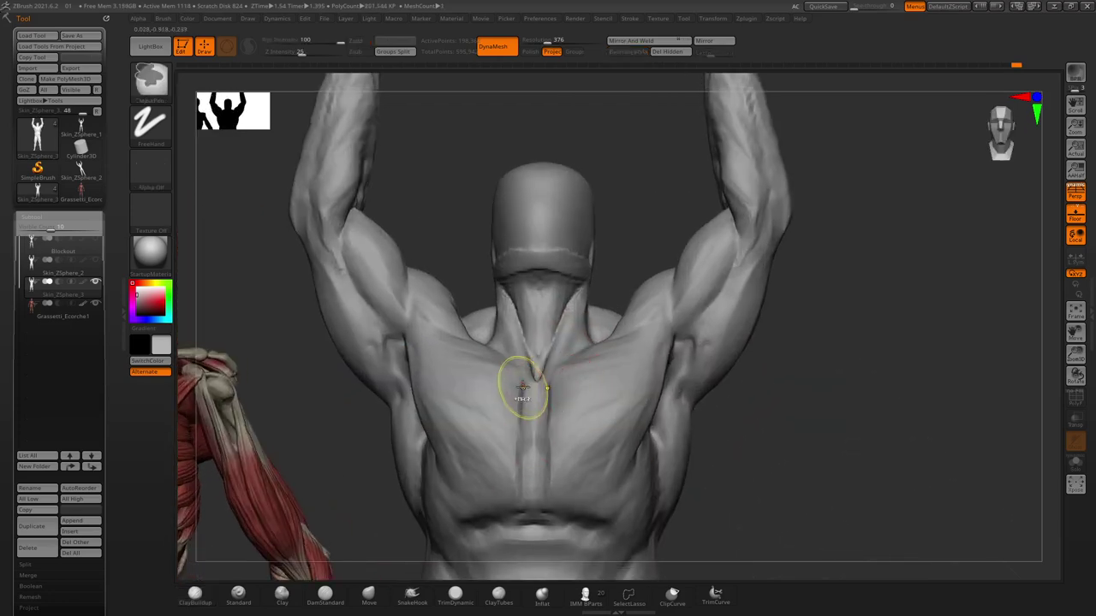
key("space")
left_click_drag(534, 376, 533, 480)
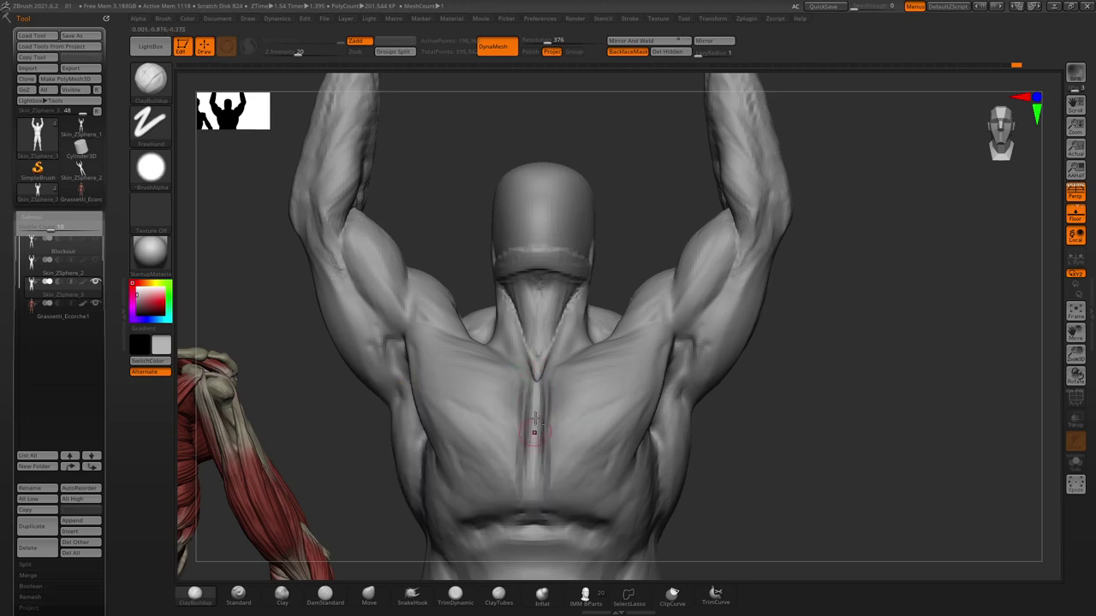
left_click_drag(534, 411, 530, 484)
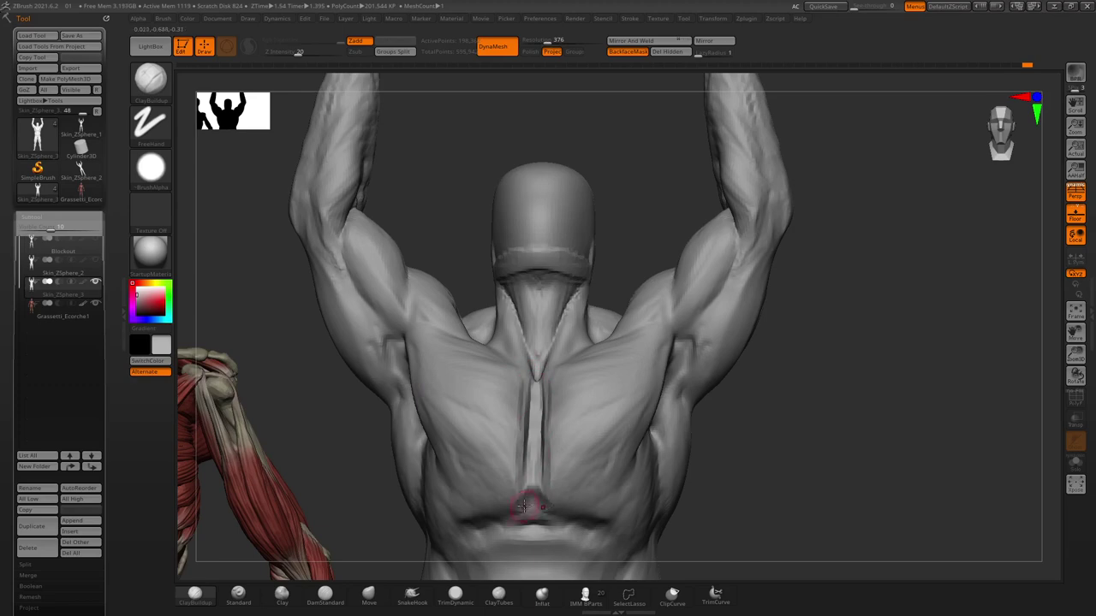
mouse_move(530, 498)
right_mouse_down("ctrl")
mouse_move(364, 361)
mouse_move(533, 411)
mouse_move(711, 399)
mouse_move(560, 392)
right_mouse_up("ctrl")
Orbit to straight-on and lower views of the back to check the spinal groove.
key("space")
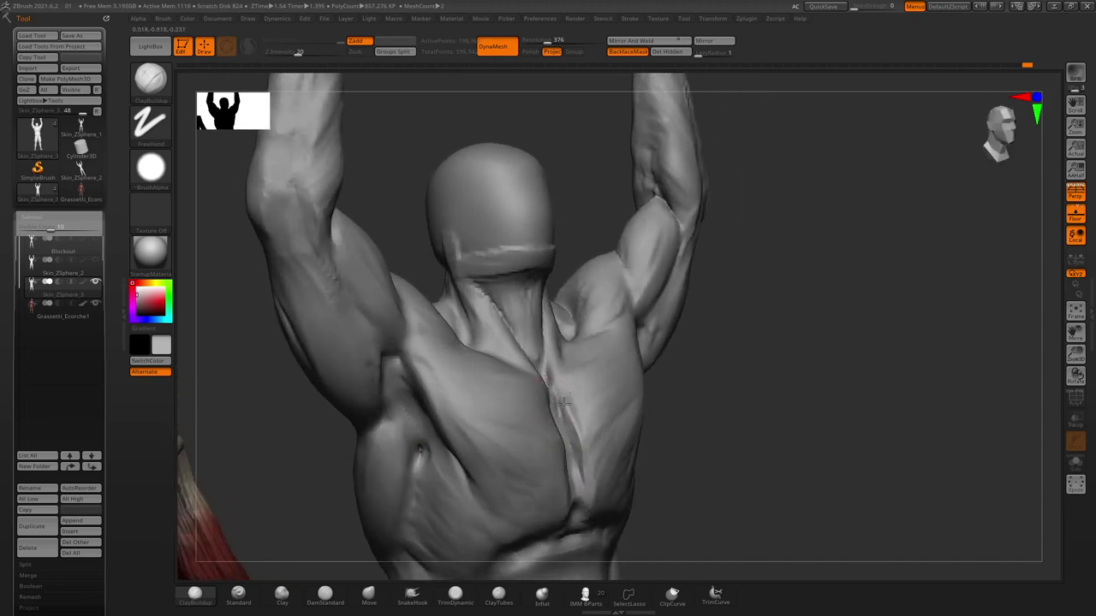
key("space")
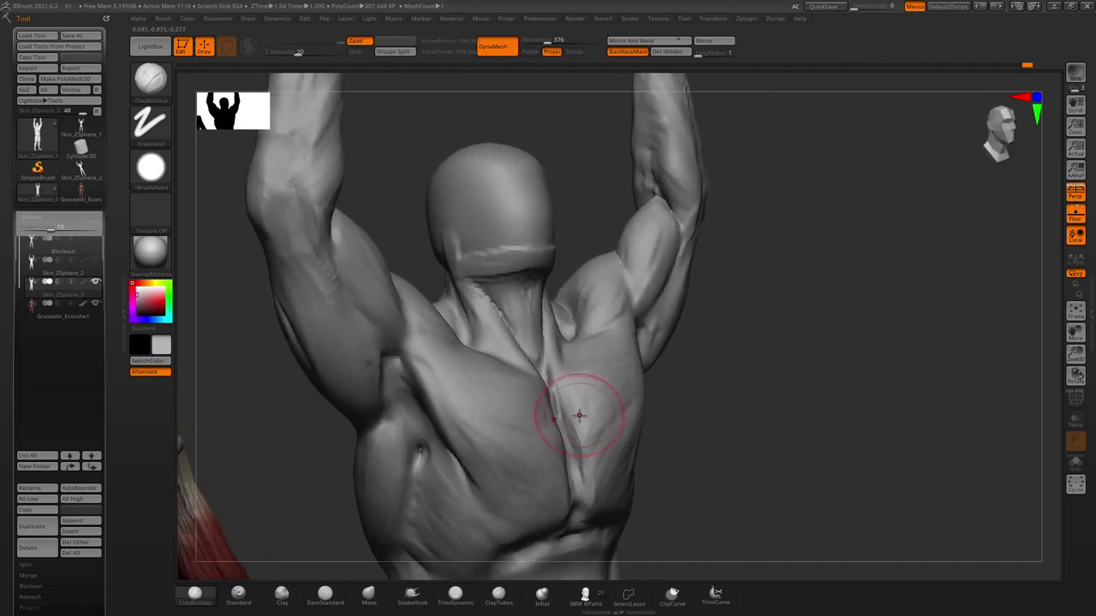
right_click_drag(717, 374, 588, 381)
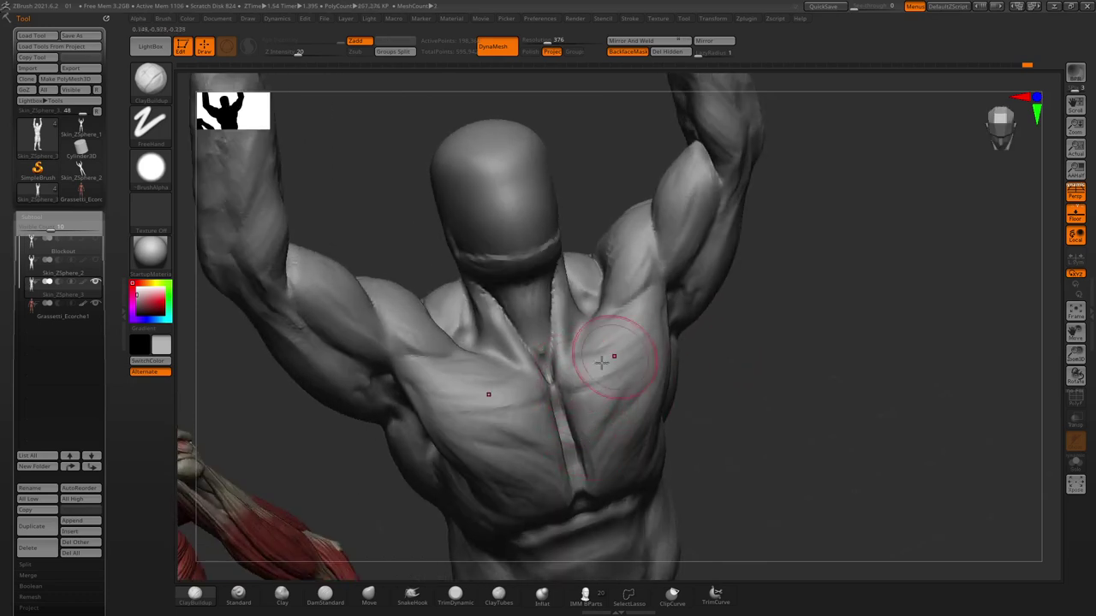
right_click_drag(690, 403, 612, 372)
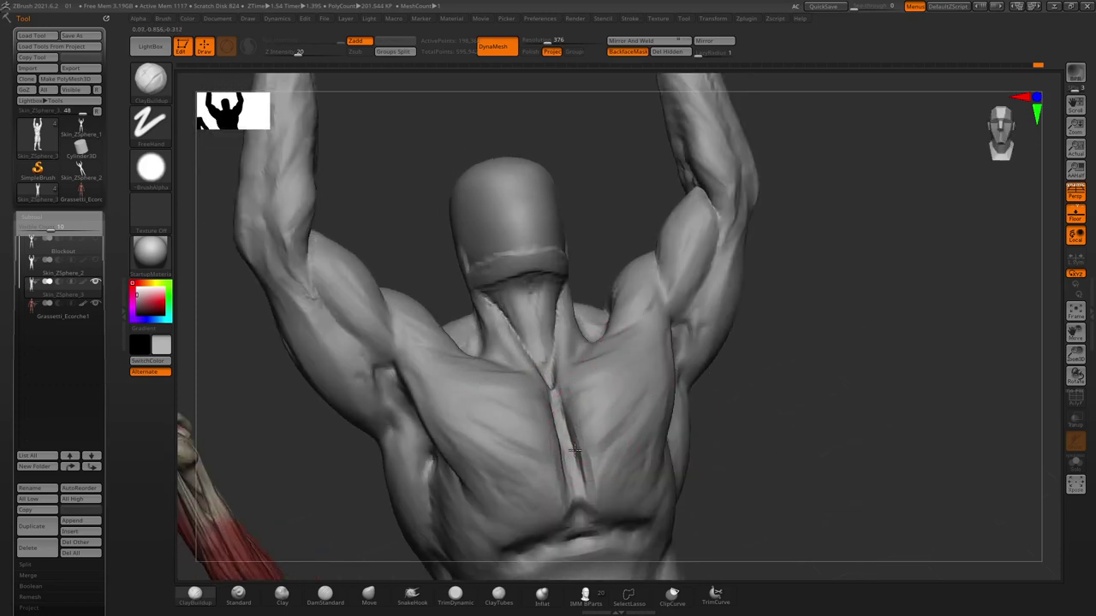
left_click_drag(752, 429, 697, 420)
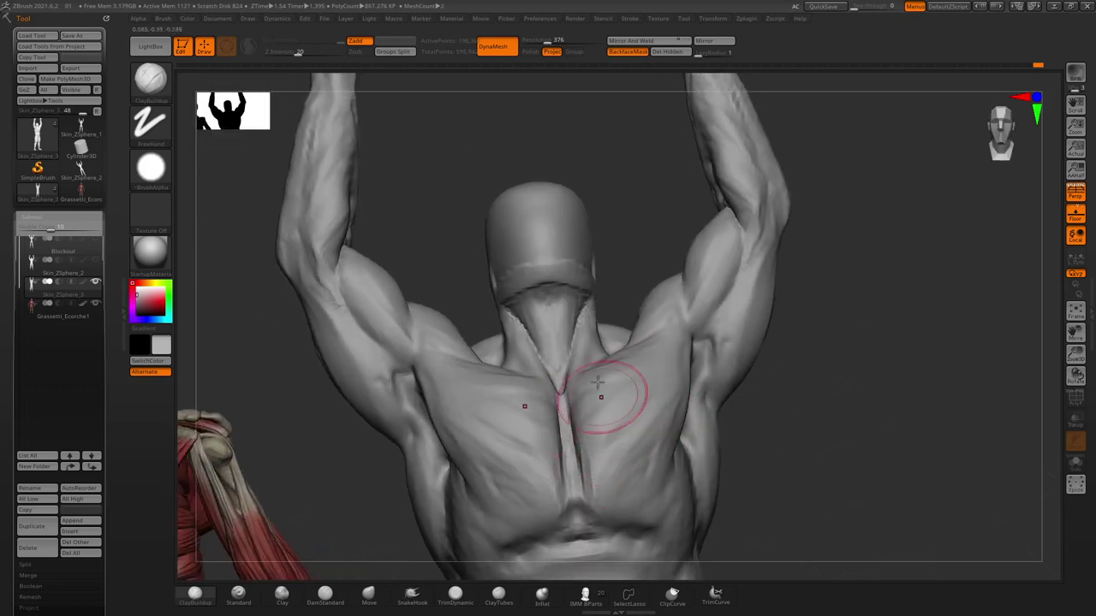
left_click_drag(742, 448, 710, 441)
key("space")
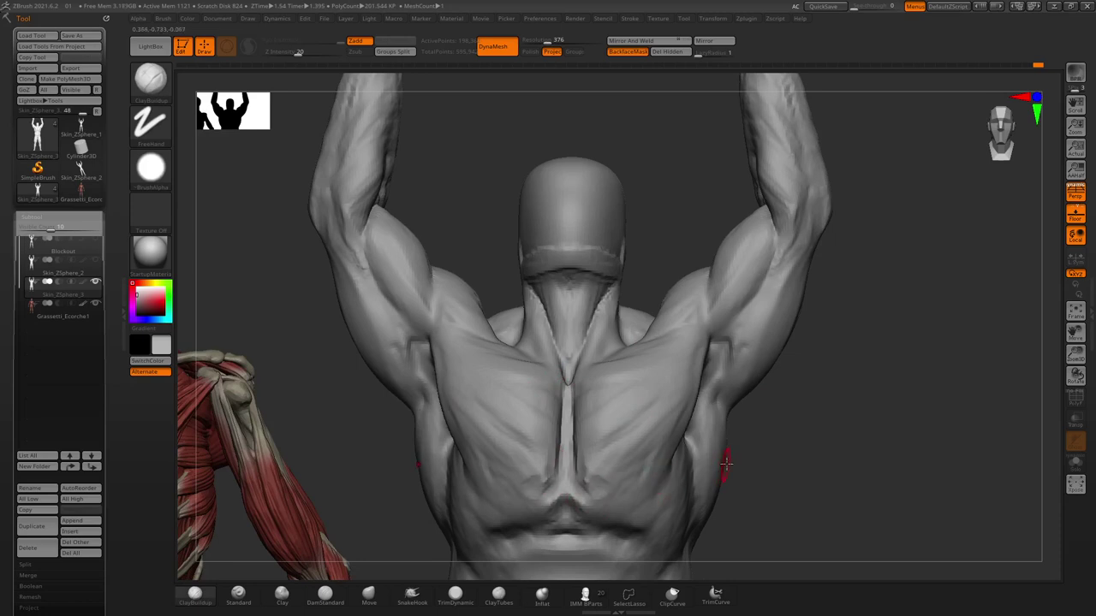
left_click_drag(725, 463, 716, 465)
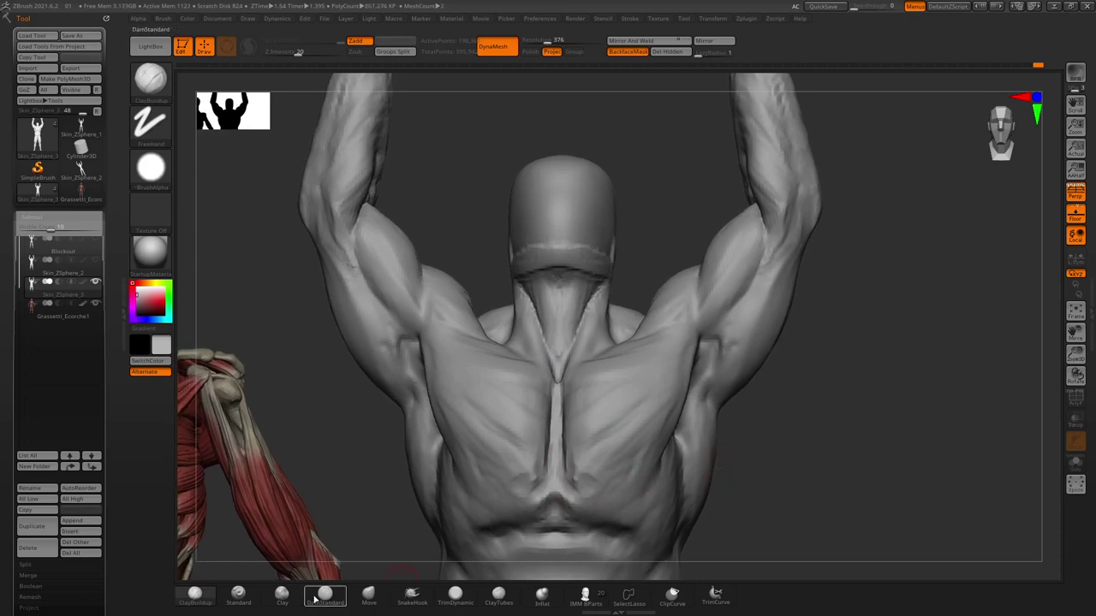
Frame the grey figure's torso beside the écorché and select ClayBuildup for freehand strokes.
left_click(315, 598)
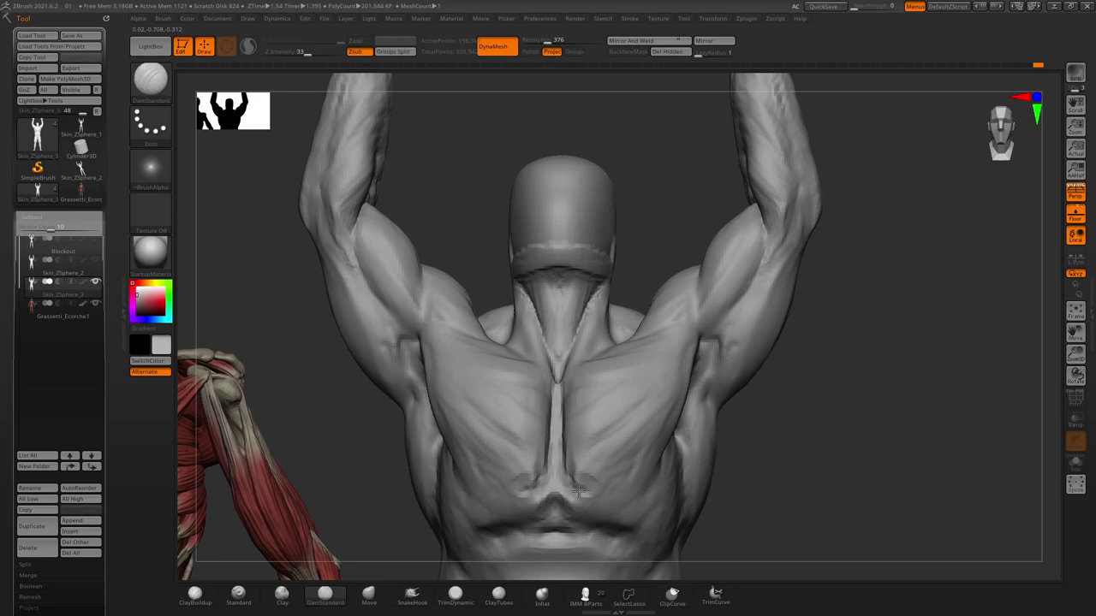
right_click_drag(662, 452, 665, 460)
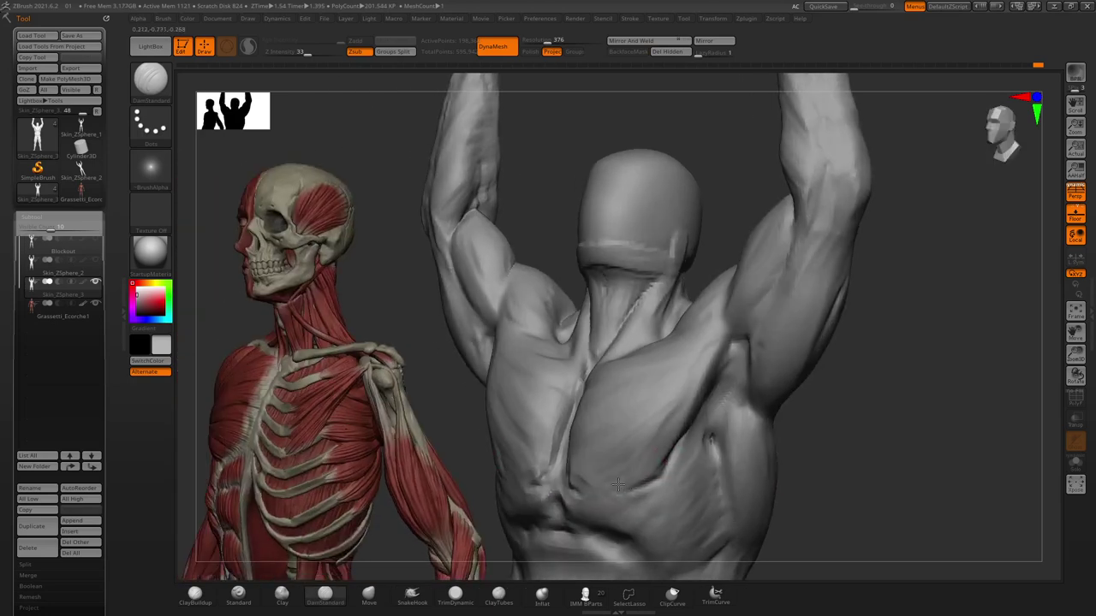
left_click_drag(433, 400, 656, 409)
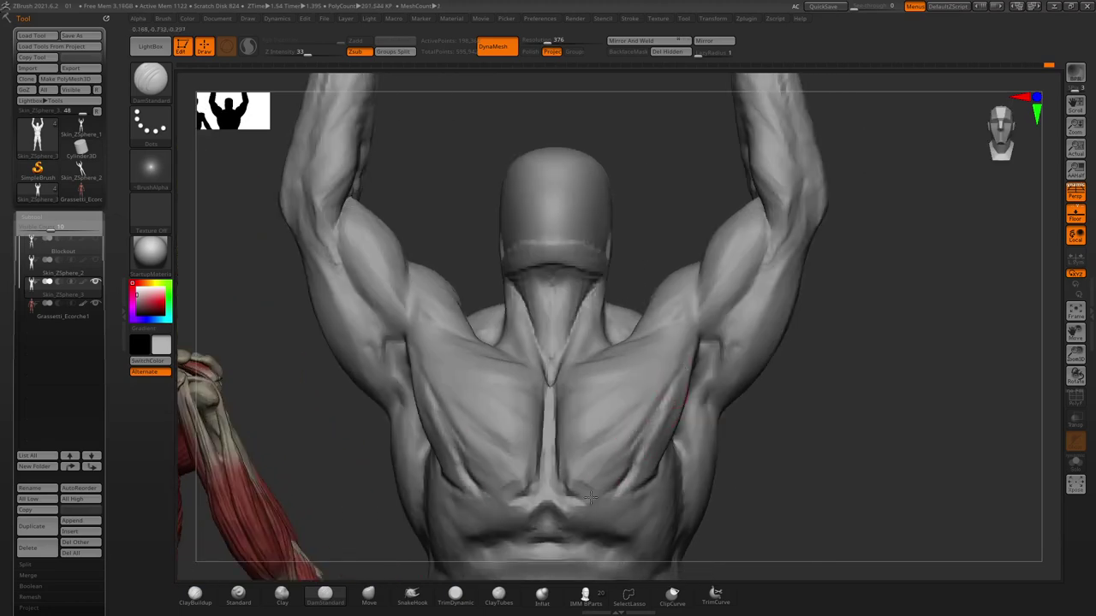
right_click_drag(611, 420, 426, 291, "ctrl")
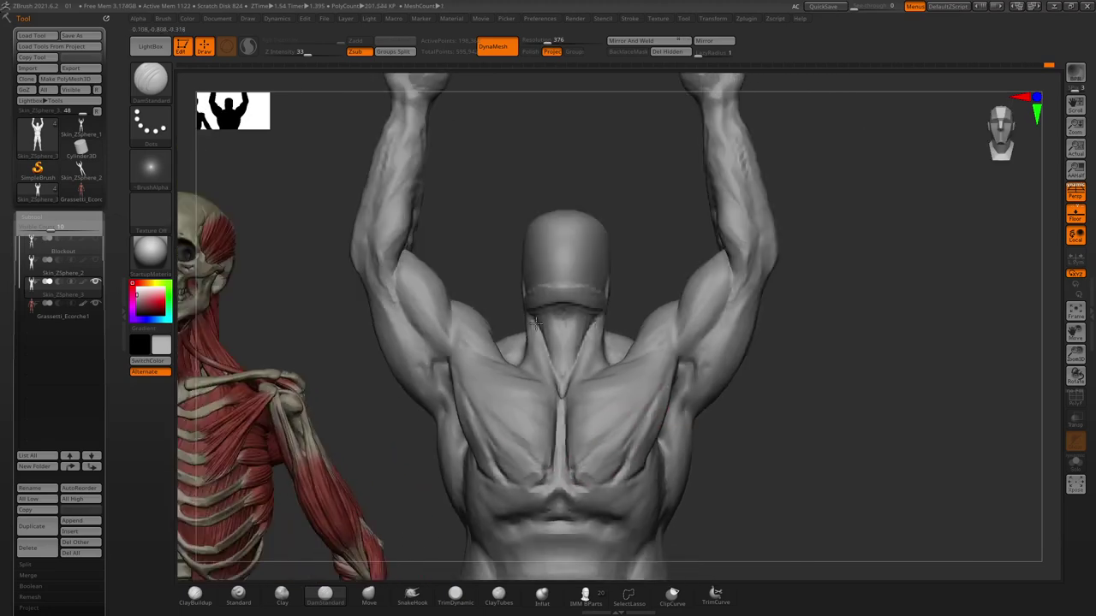
left_click_drag(425, 291, 521, 399)
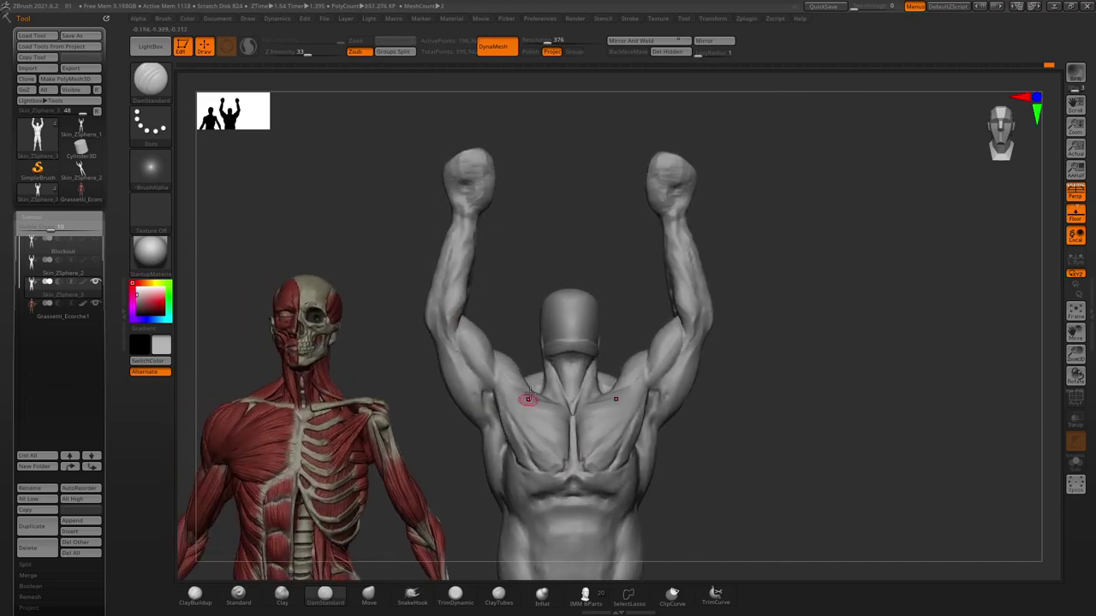
right_click_drag(521, 399, 548, 317, "ctrl")
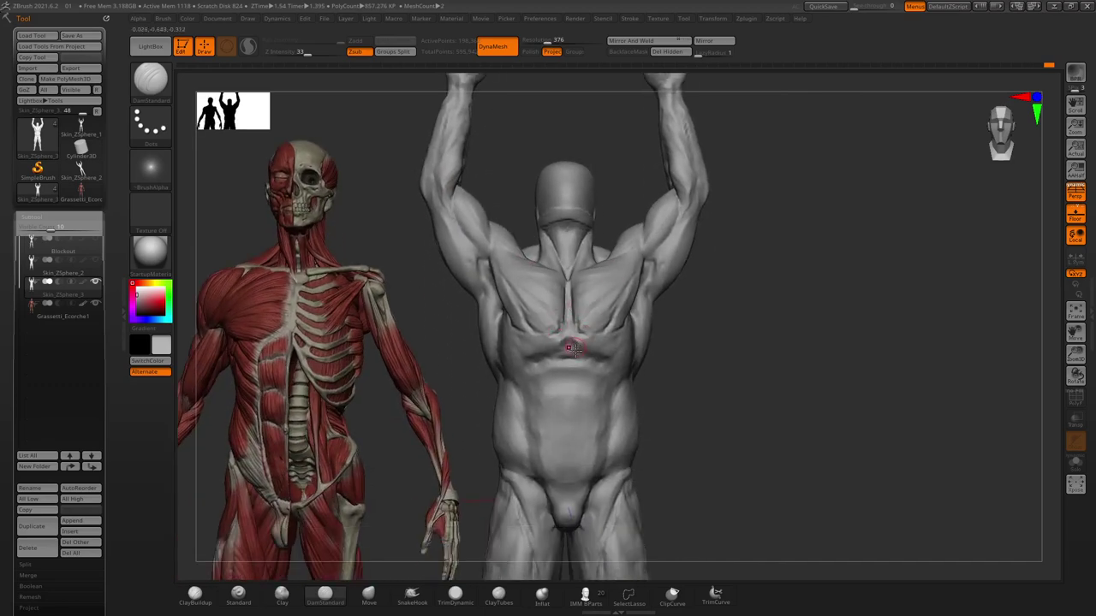
left_click(205, 588)
key("space")
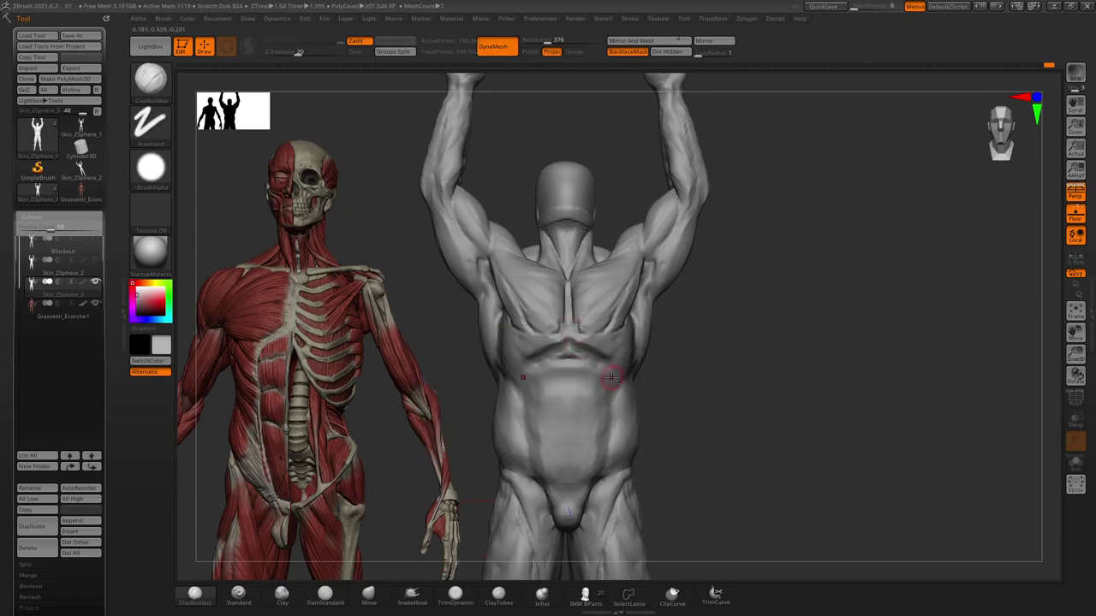
From a three-quarter back view, sculpt finger-like serratus bumps along the side ribcage below the armpit.
right_click_drag(594, 354, 600, 358)
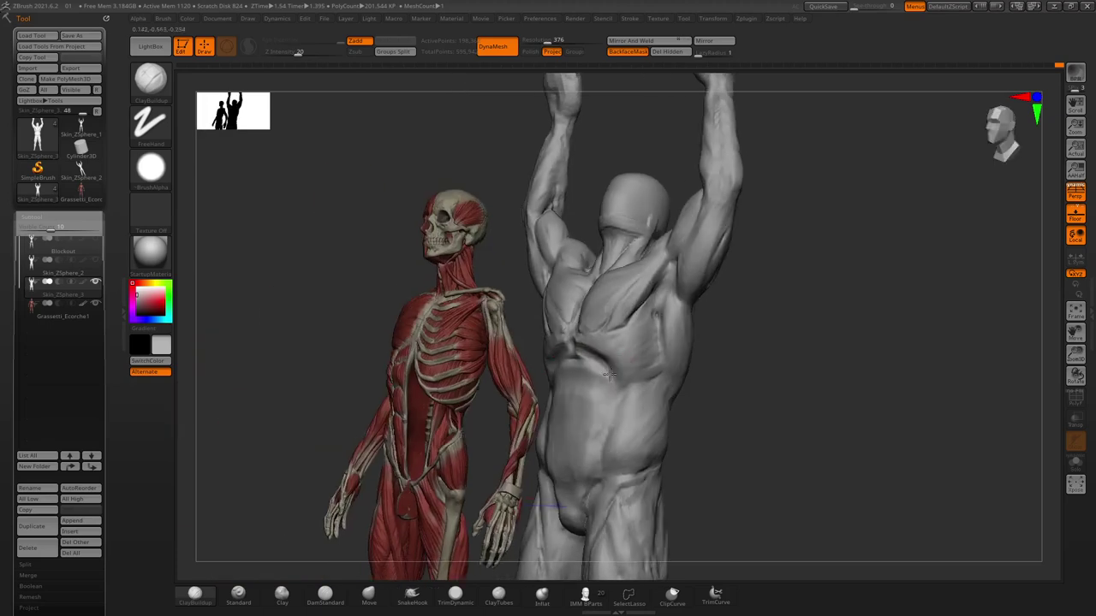
mouse_move(733, 389)
right_mouse_down()
mouse_move(744, 389)
mouse_move(664, 324)
right_mouse_up()
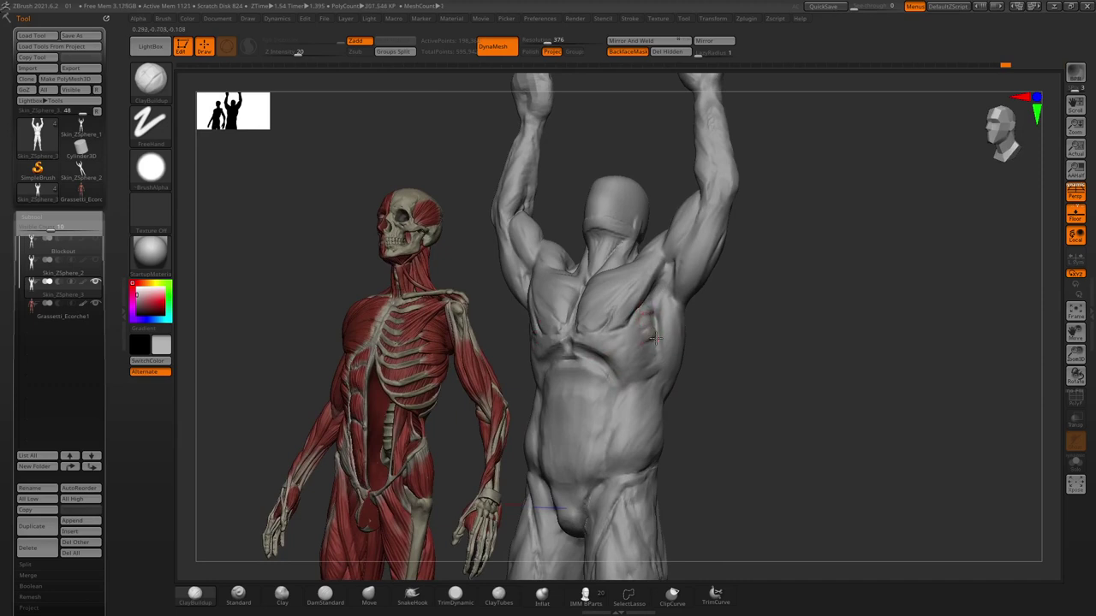
left_click_drag(641, 373, 645, 367)
left_click_drag(655, 356, 648, 315)
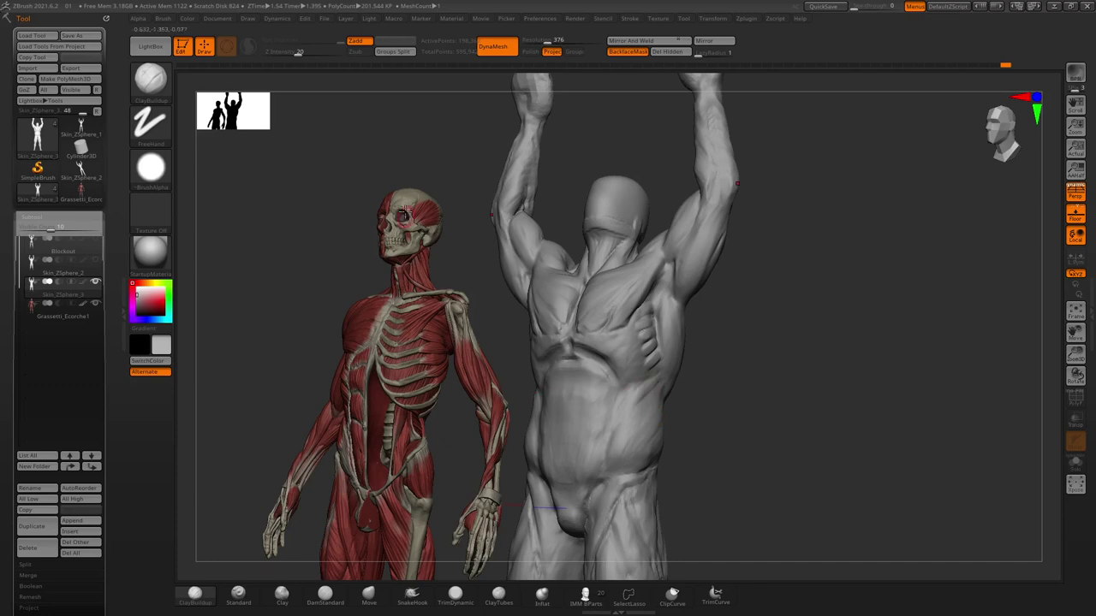
mouse_move(342, 182)
left_mouse_down()
mouse_move(368, 188)
mouse_move(482, 372)
left_mouse_up()
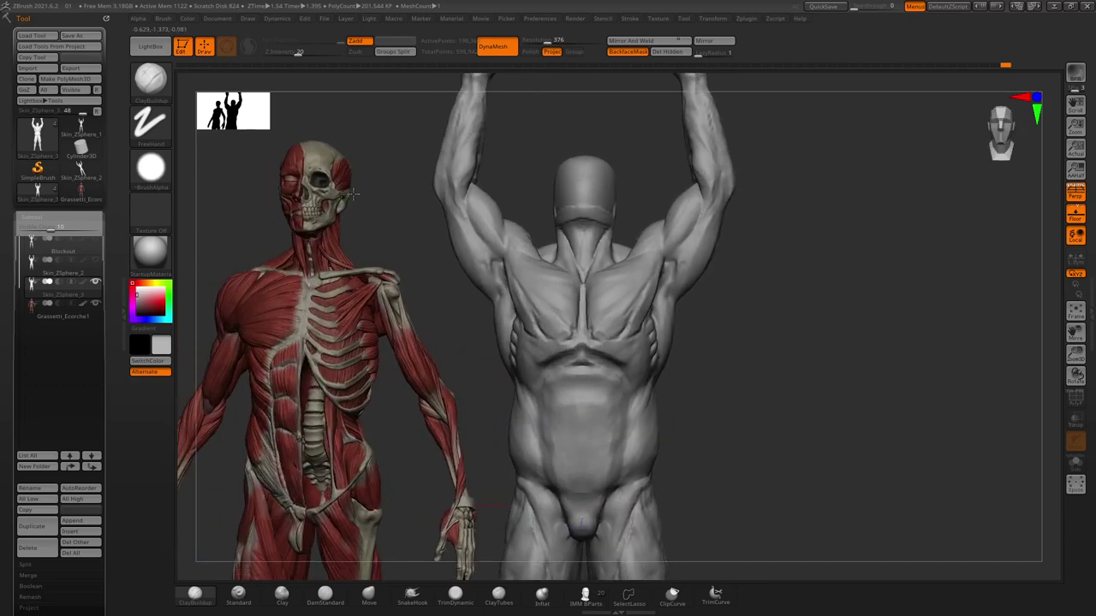
left_click(326, 602)
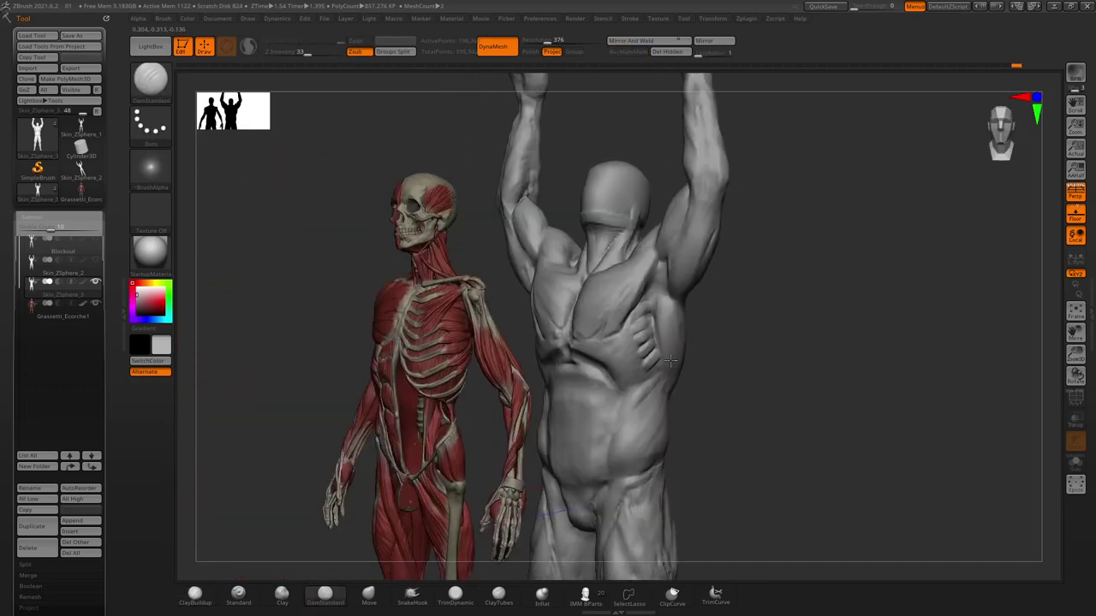
Orbit around both figures and Shift-smooth the back and side forms against the écorché.
left_click_drag(717, 368, 636, 328)
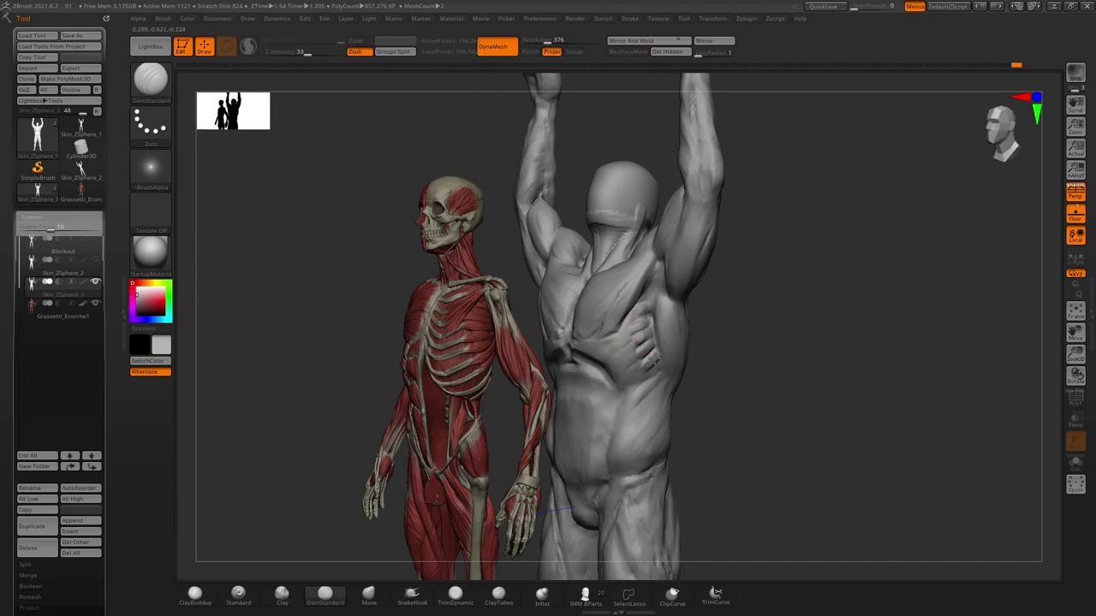
left_click_drag(757, 390, 771, 362)
mouse_move(739, 262)
left_mouse_down()
mouse_move(717, 354)
mouse_move(675, 310)
mouse_move(681, 319)
mouse_move(643, 344)
left_mouse_up()
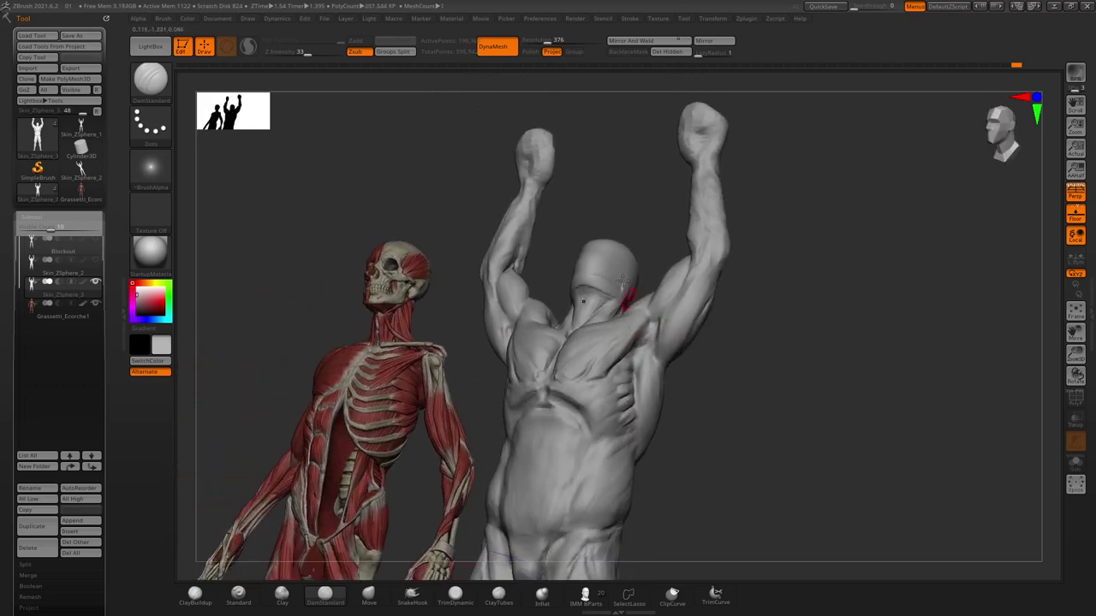
mouse_move(622, 281)
left_mouse_down()
mouse_move(631, 203)
mouse_move(765, 379)
mouse_move(692, 310)
left_mouse_up()
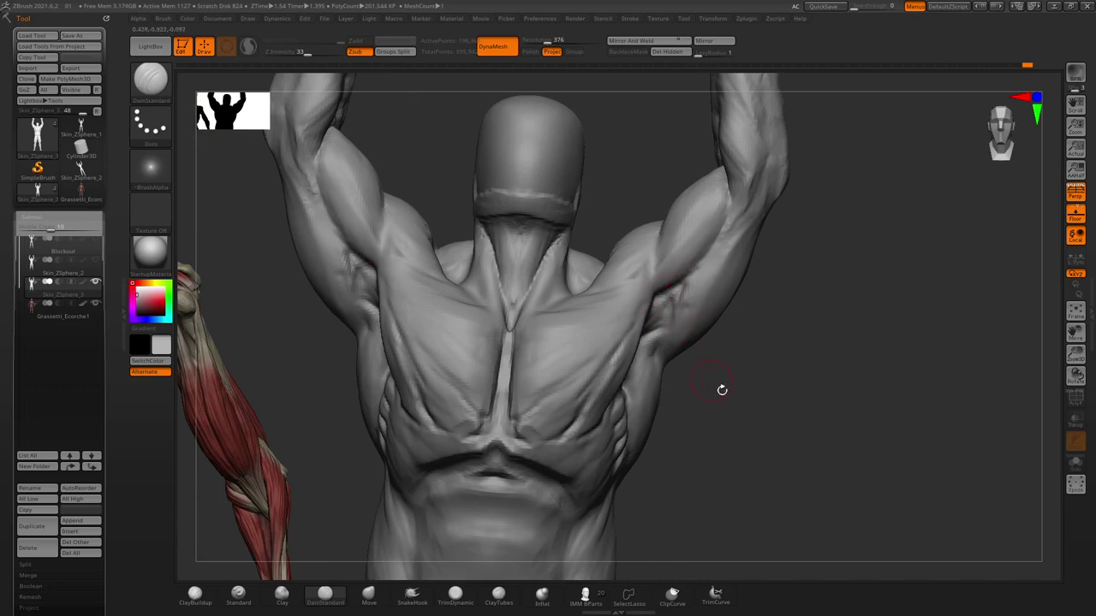
mouse_move(721, 389)
left_mouse_down()
mouse_move(665, 318)
mouse_move(658, 333)
left_mouse_up()
key("shift")
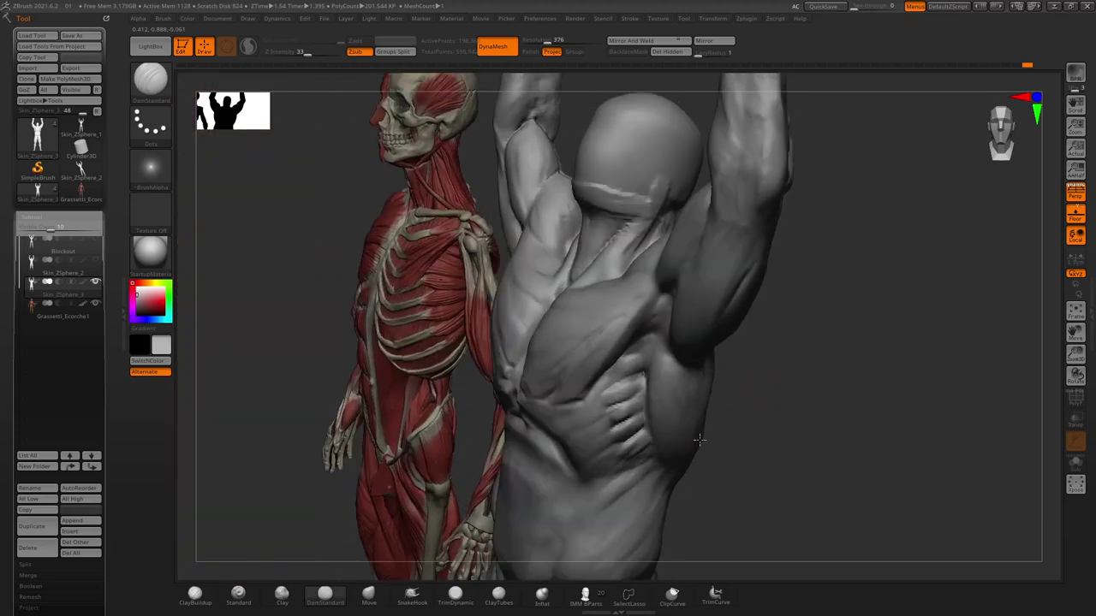
left_click_drag(728, 421, 696, 330)
key("shift")
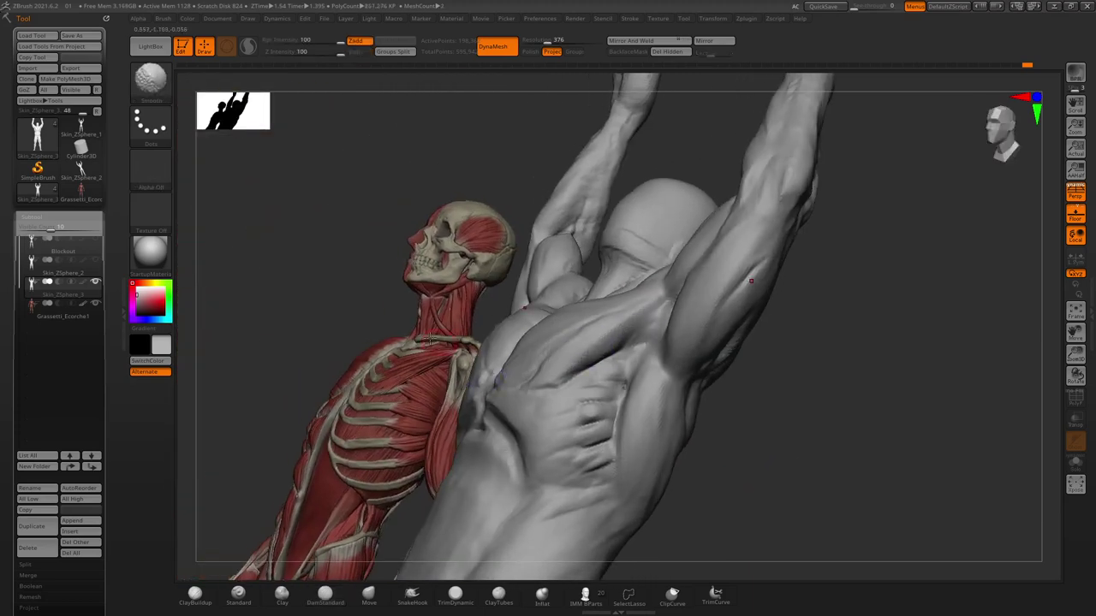
mouse_move(428, 339)
left_mouse_down("shift")
mouse_move(299, 333)
mouse_move(416, 262)
left_mouse_up("shift")
key("space")
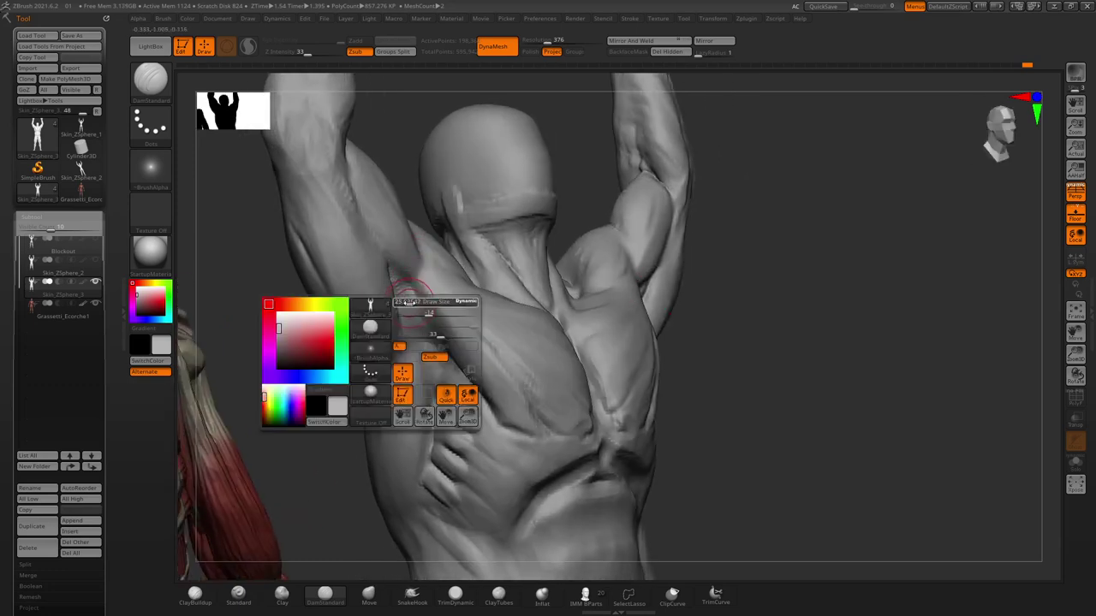
Fill the armpit crease below the lat with ClayBuildup clay, then orbit to check it from the front.
left_click(195, 594)
left_click_drag(405, 298, 413, 317)
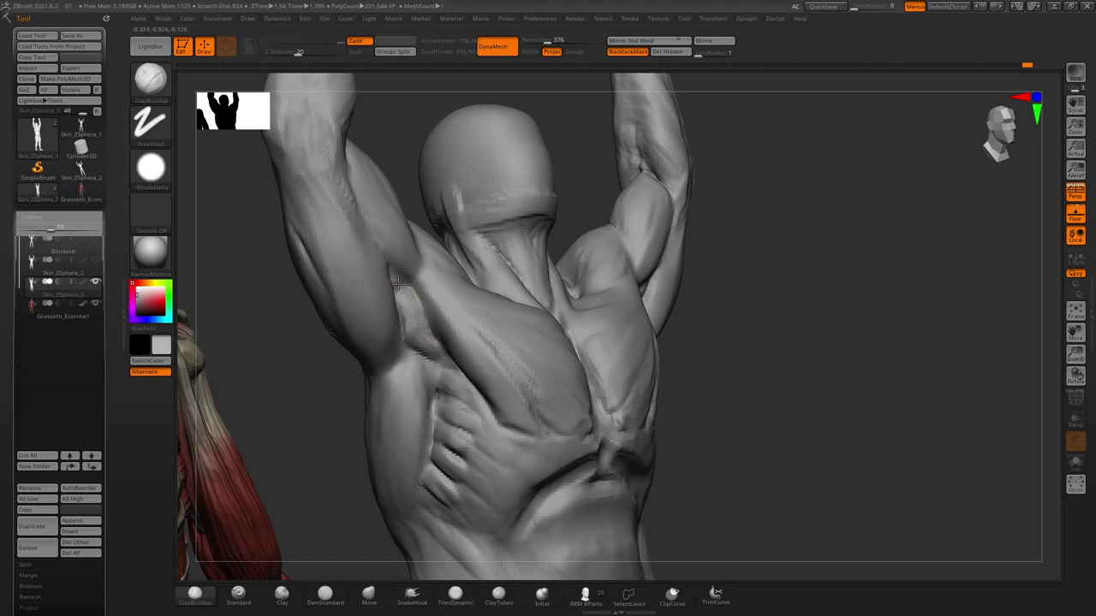
right_click_drag(398, 285, 319, 198, "ctrl")
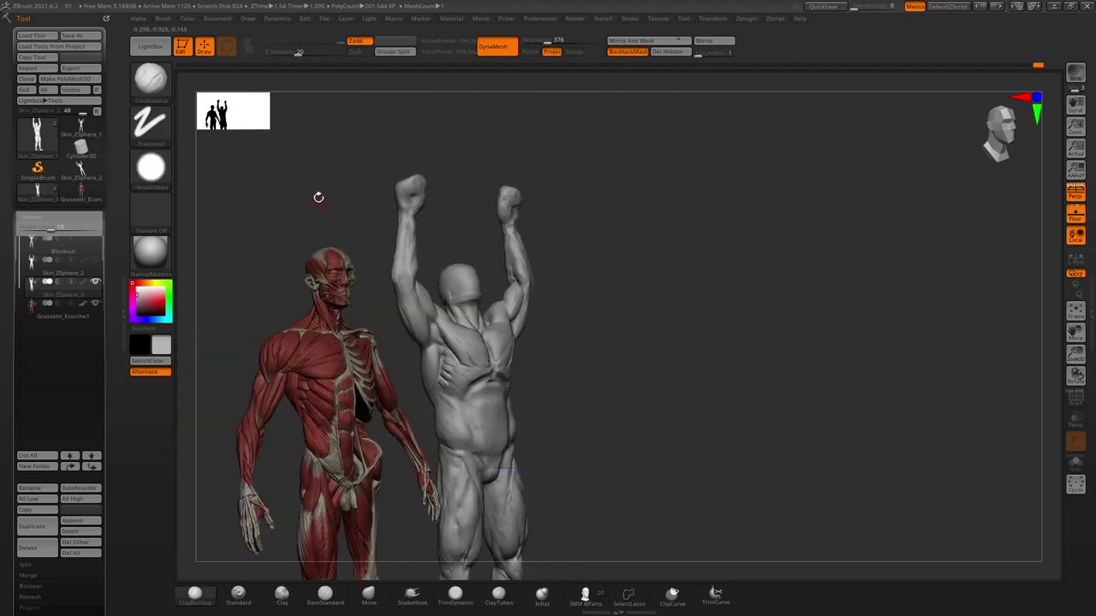
left_click_drag(319, 197, 384, 281)
right_click_drag(440, 362, 431, 336)
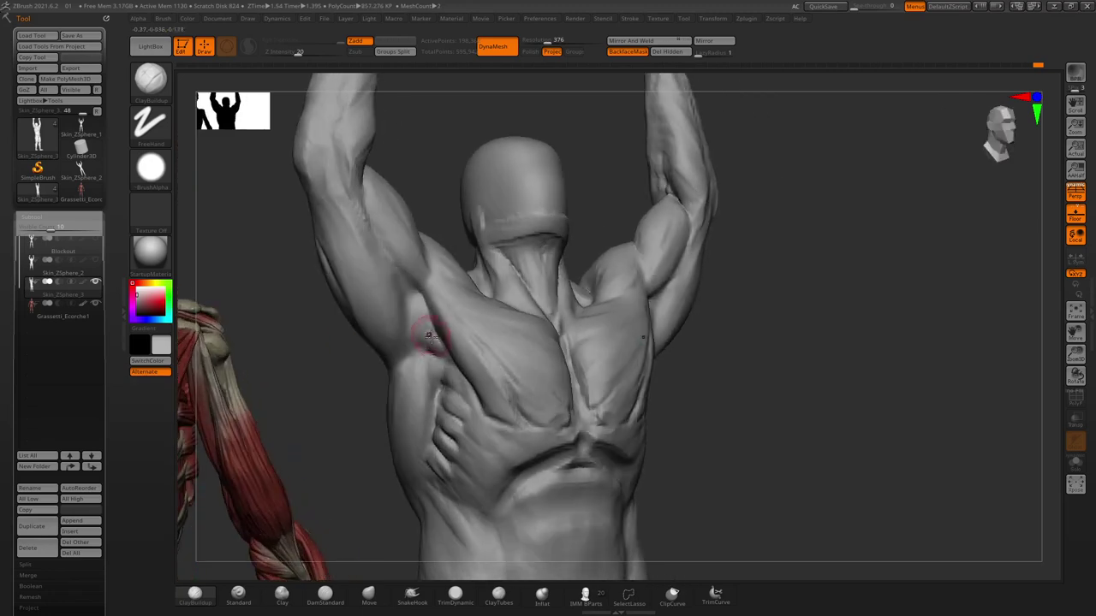
left_click(325, 594)
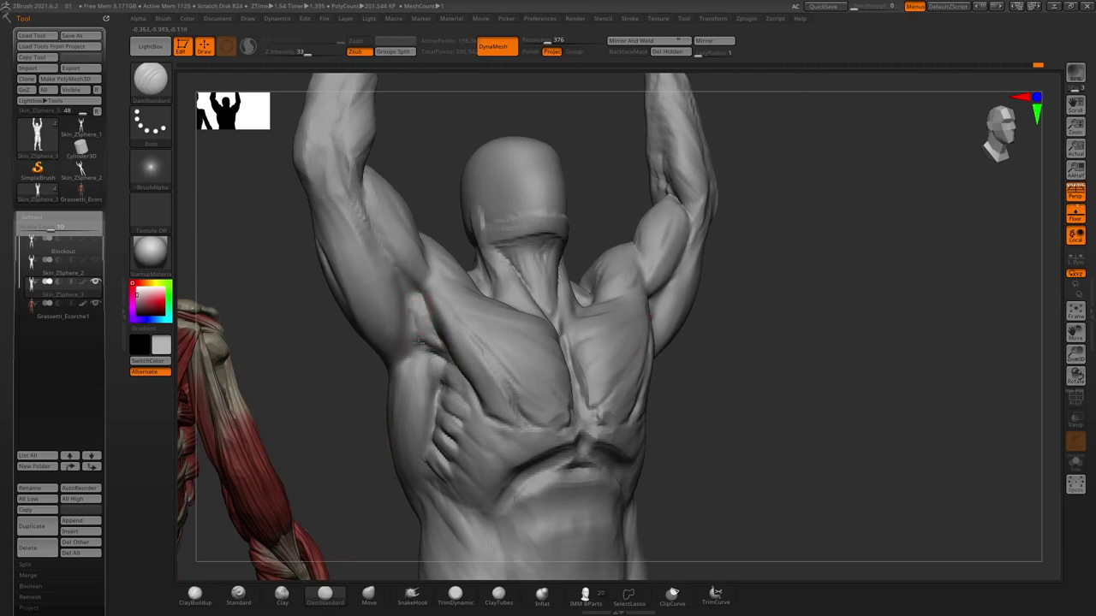
Turn the figure's back toward the viewer, then zoom out and lower the view to frame both full figures.
right_click_drag(326, 296, 409, 304)
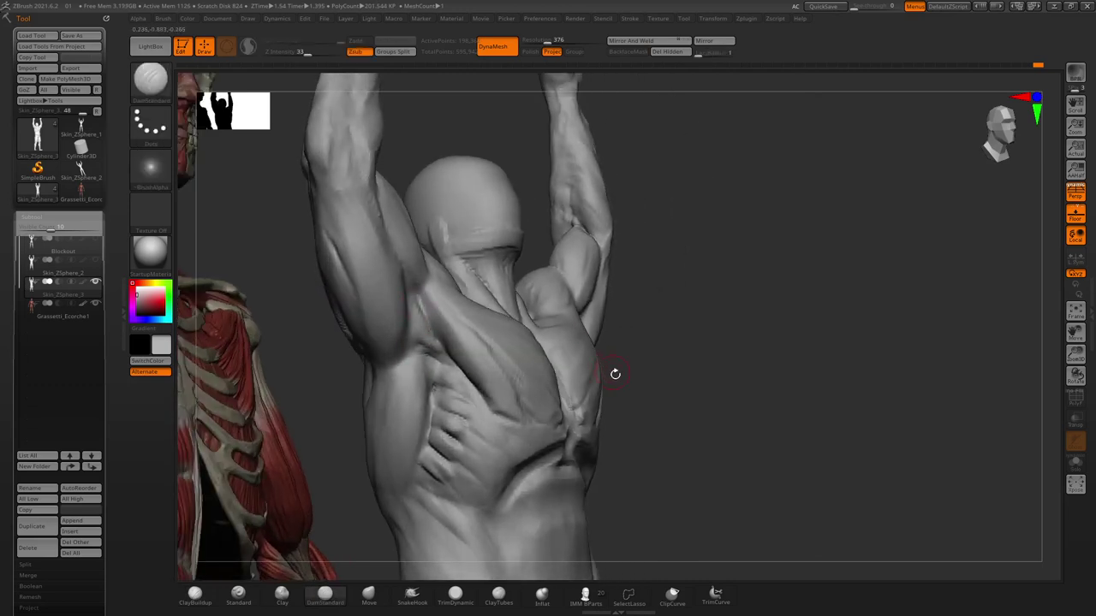
right_click_drag(638, 410, 460, 314)
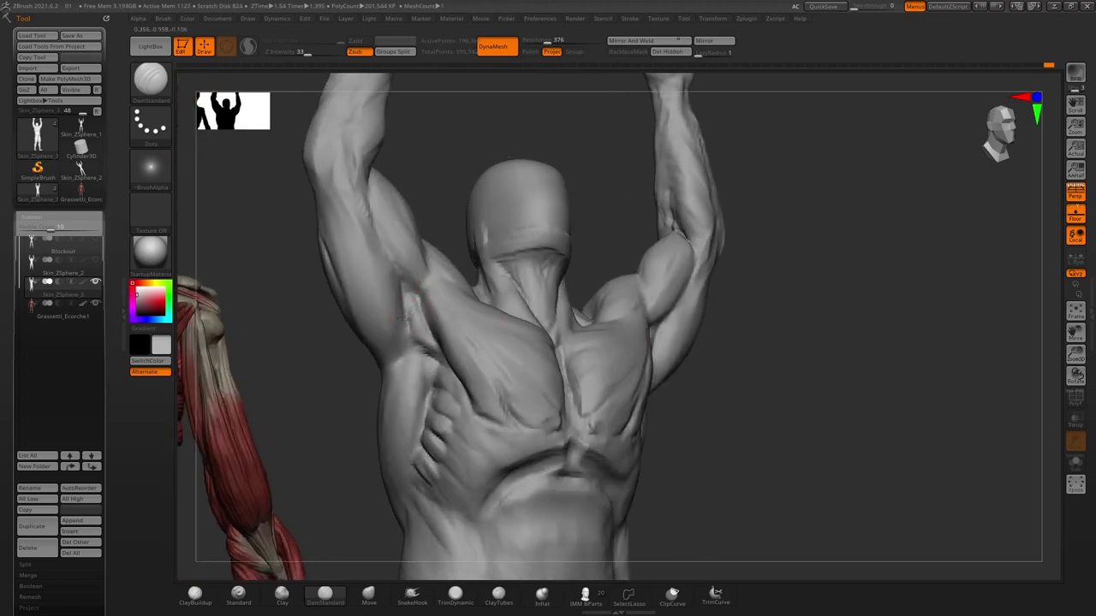
mouse_move(470, 360)
right_mouse_down("alt")
mouse_move(320, 200)
mouse_move(470, 325)
right_mouse_up("alt")
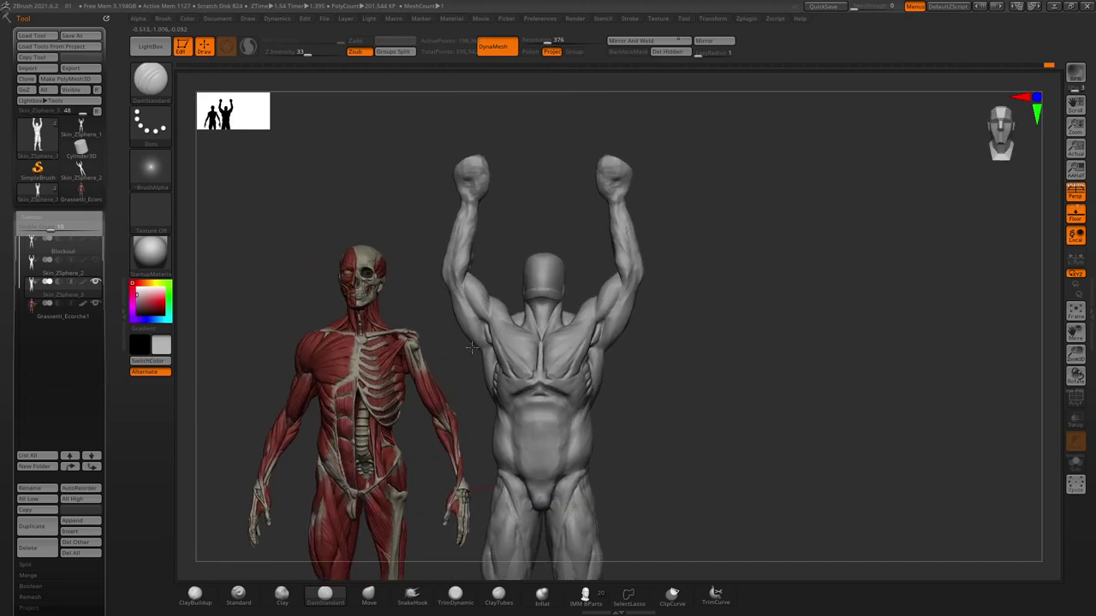
mouse_move(451, 172)
right_mouse_down()
mouse_move(485, 171)
mouse_move(451, 163)
mouse_move(457, 194)
right_mouse_up()
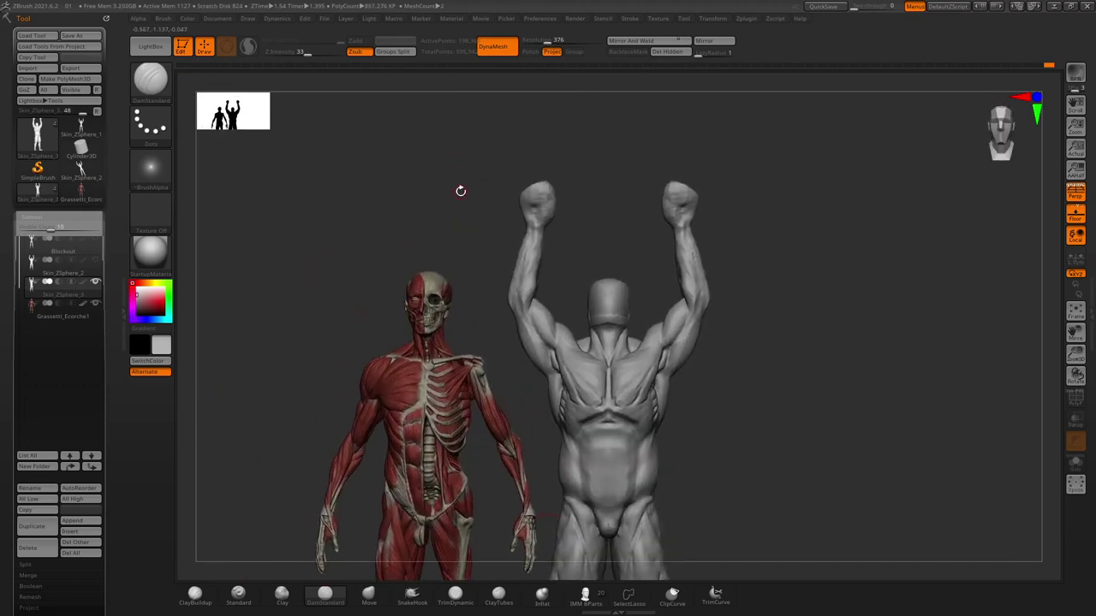
left_click(368, 592)
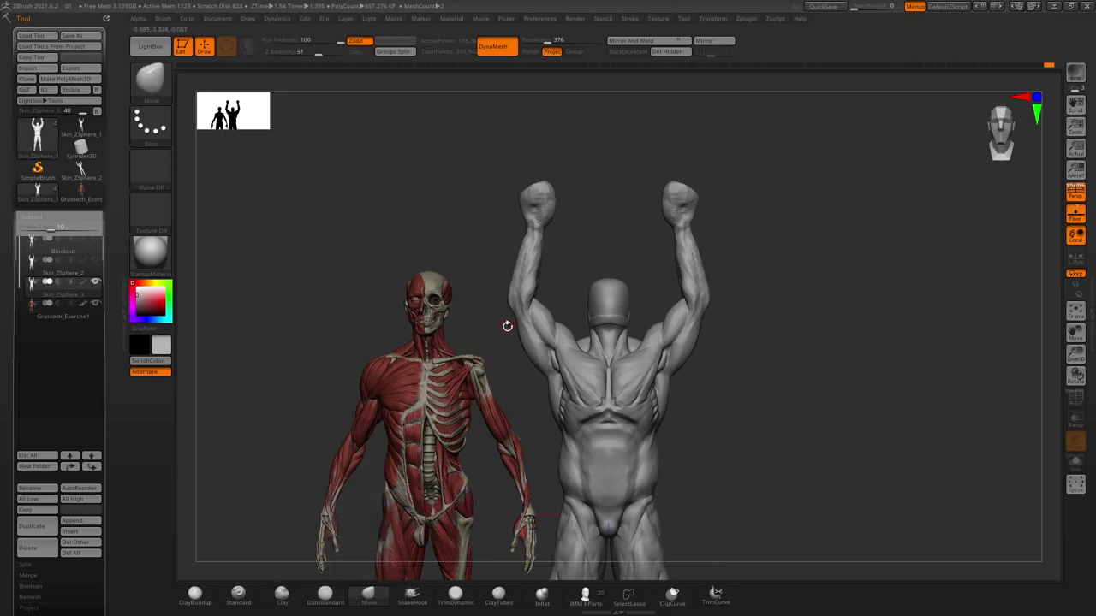
key("space")
key("space")
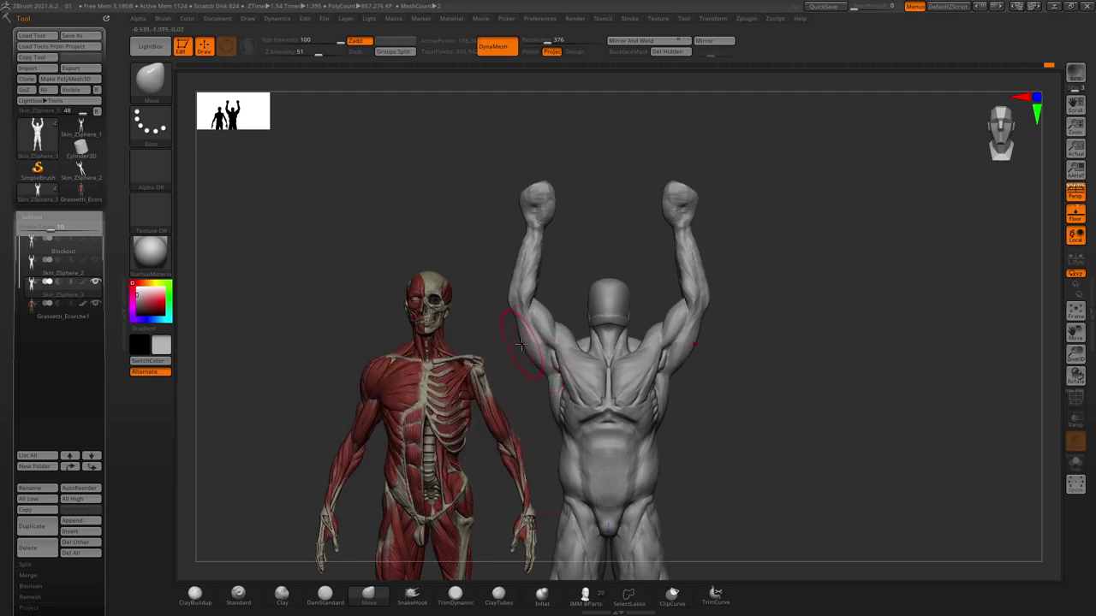
key("space")
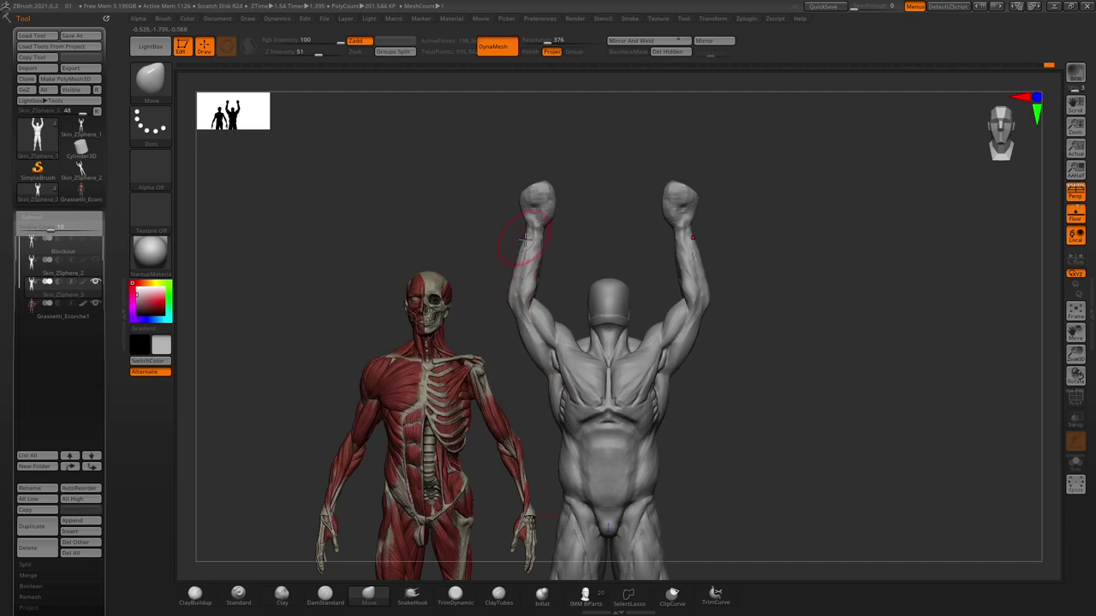
mouse_move(460, 217)
left_mouse_down()
mouse_move(497, 222)
mouse_move(485, 225)
left_mouse_up()
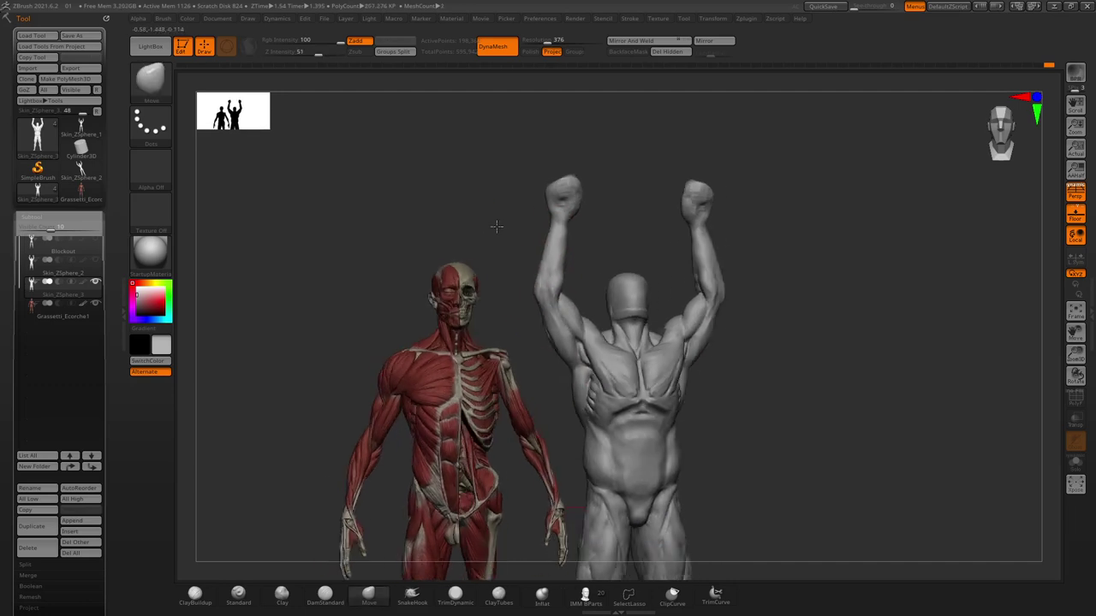